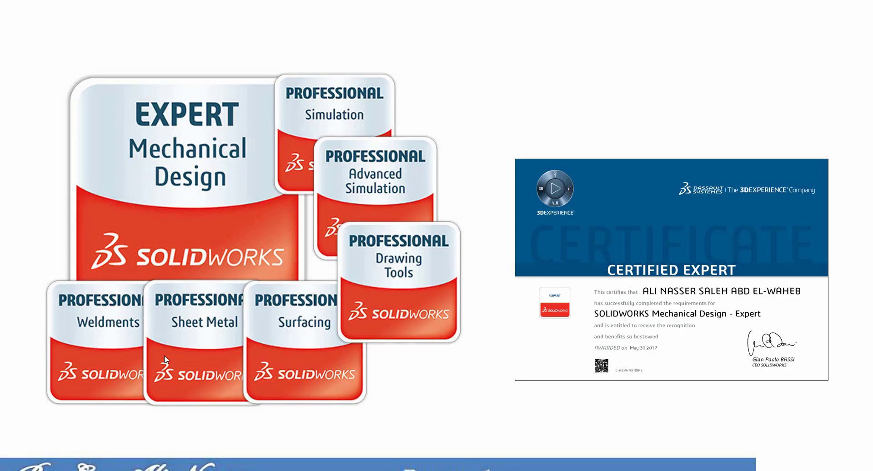
- Use Alt+Tab to leave the PowerPoint badges slide and bring Opera's Speed Dial forward
key(alt+Tab)
key(alt+Tab)
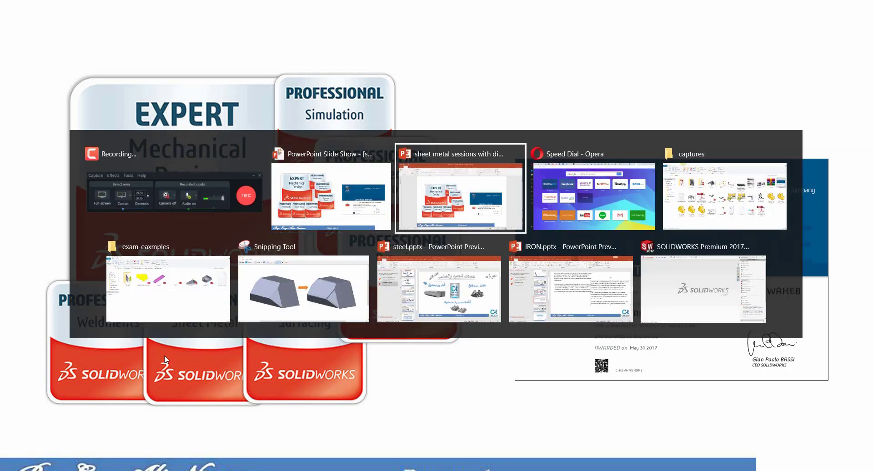
key(alt+Tab)
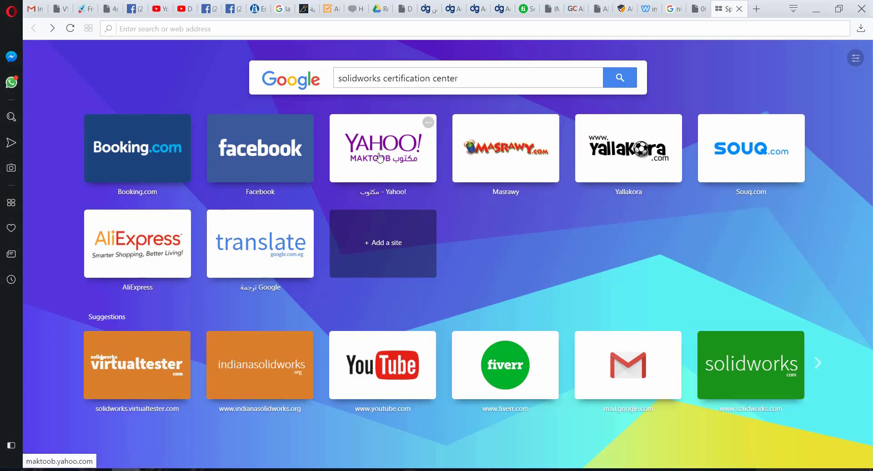
- Search Google for 'solidworks certification center'
click(448, 78)
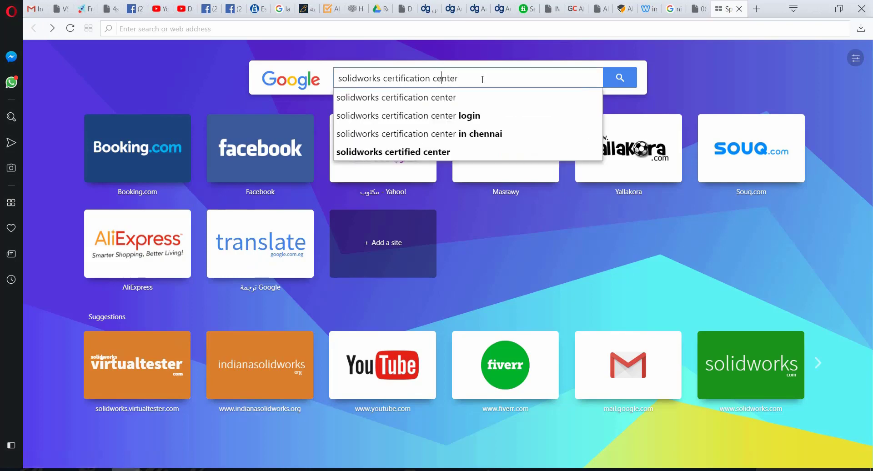
drag(482, 79, 272, 69)
text(s)
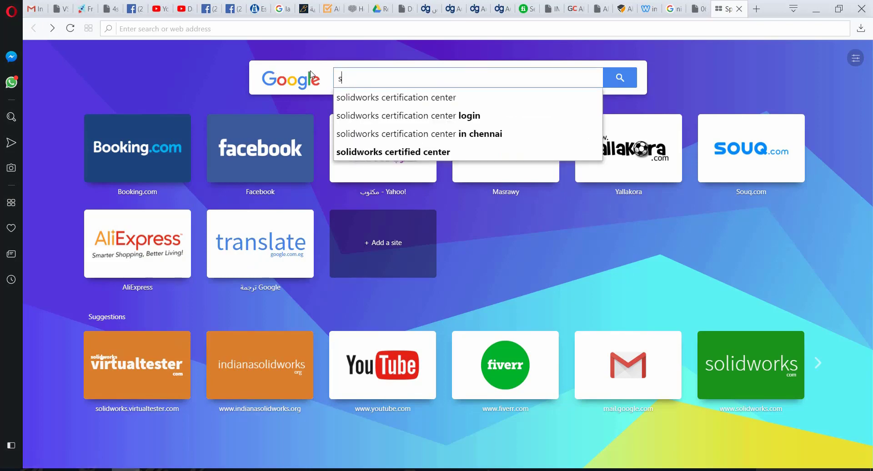
text(ol)
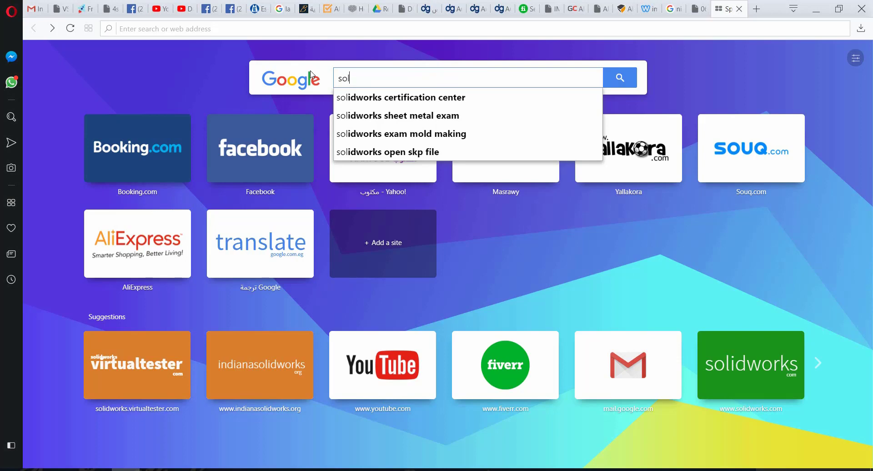
key(Down)
key(Return)
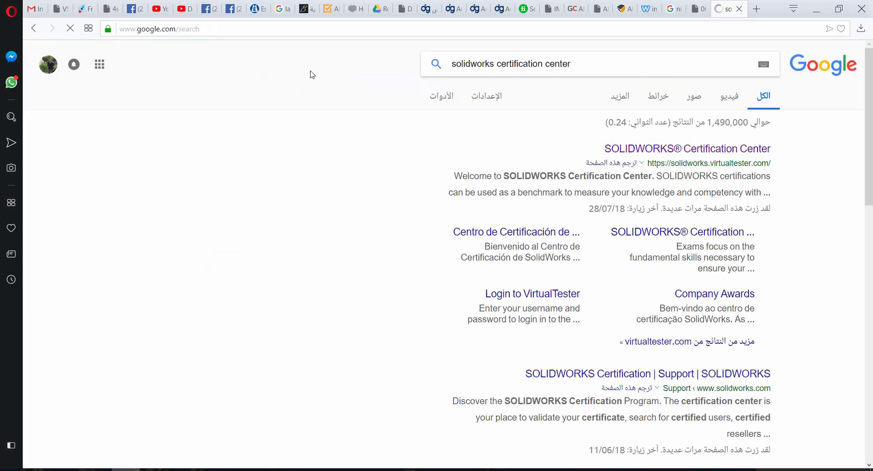
- Open the virtualtester Certification Center result and download the TesterPRO Client installer into E:\programs
click(627, 148)
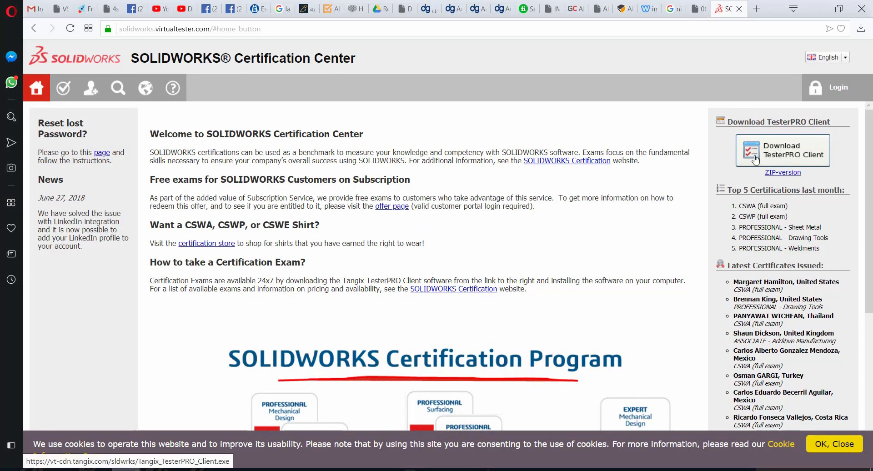
click(783, 157)
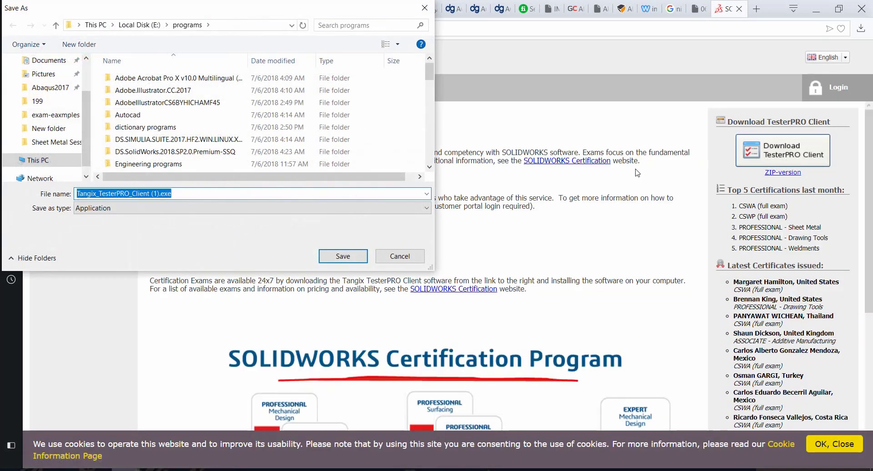
scroll(238, 177, down, 3)
scroll(238, 177, down, 3)
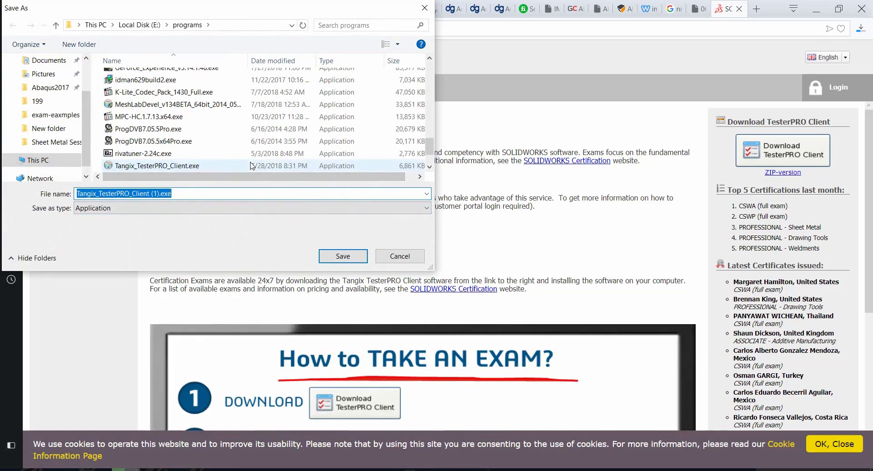
scroll(239, 177, down, 2)
- Save and install TesterPRO Client with the default location, then continue with English as the language
click(330, 260)
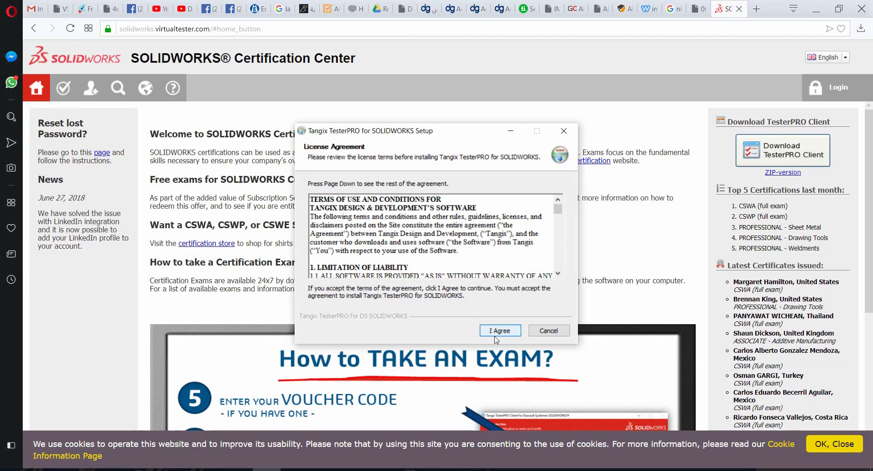
click(495, 336)
click(496, 331)
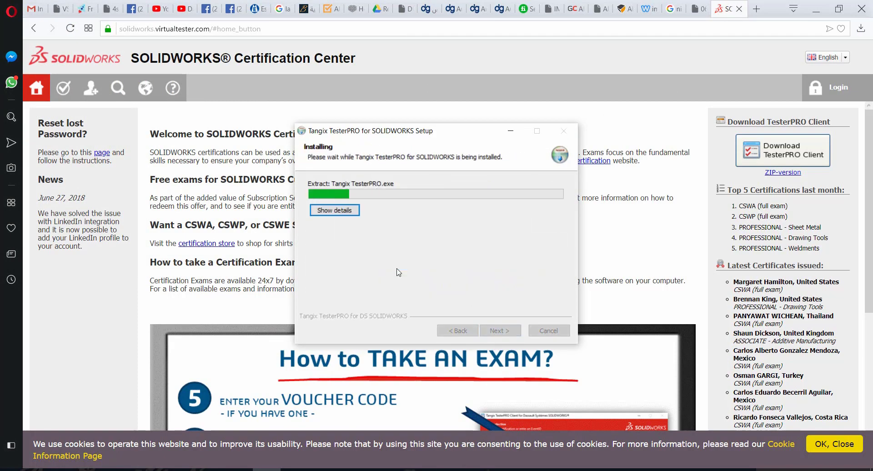
click(497, 328)
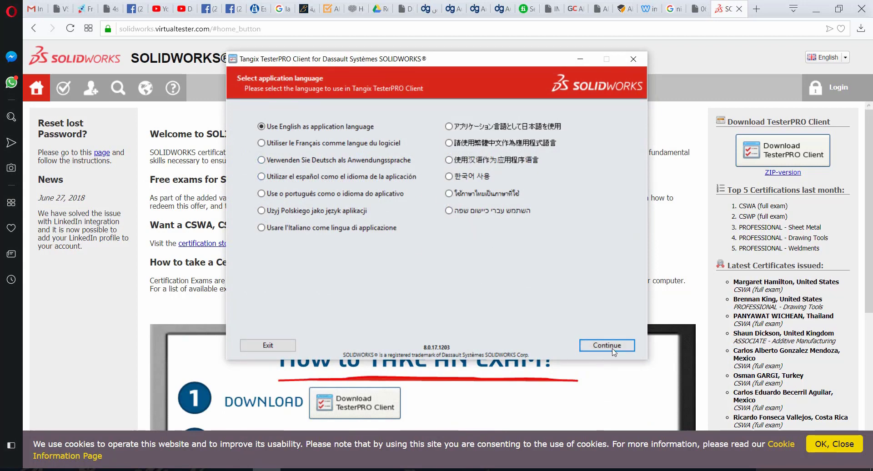
click(598, 346)
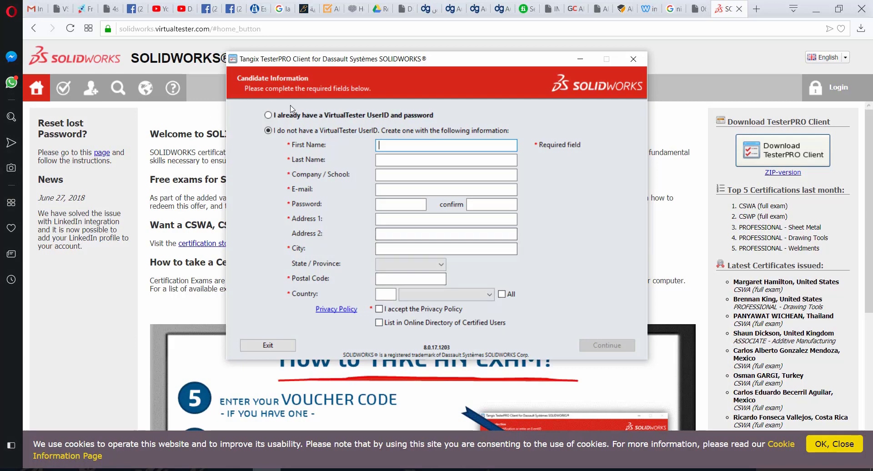
- Sign in with an existing VirtualTester UserID using the account e-mail and password
click(268, 116)
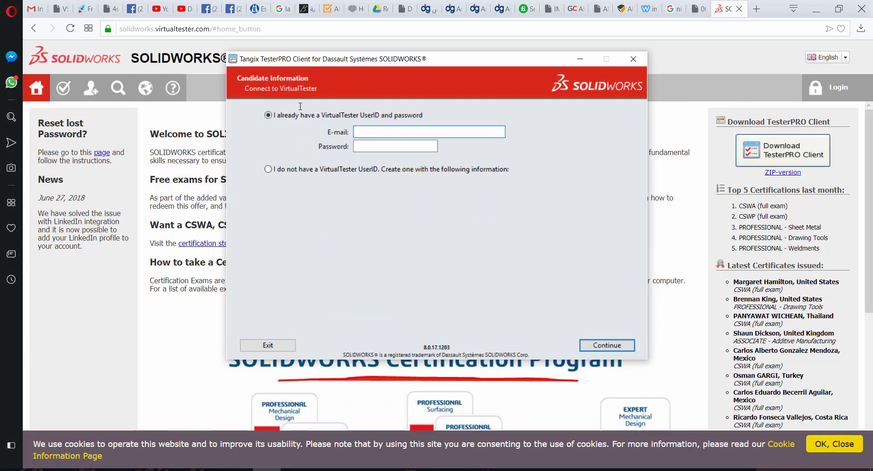
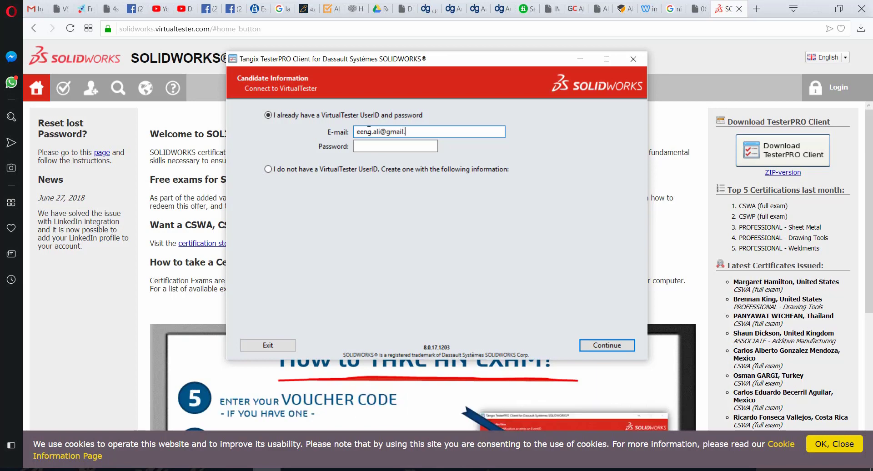
key(Tab)
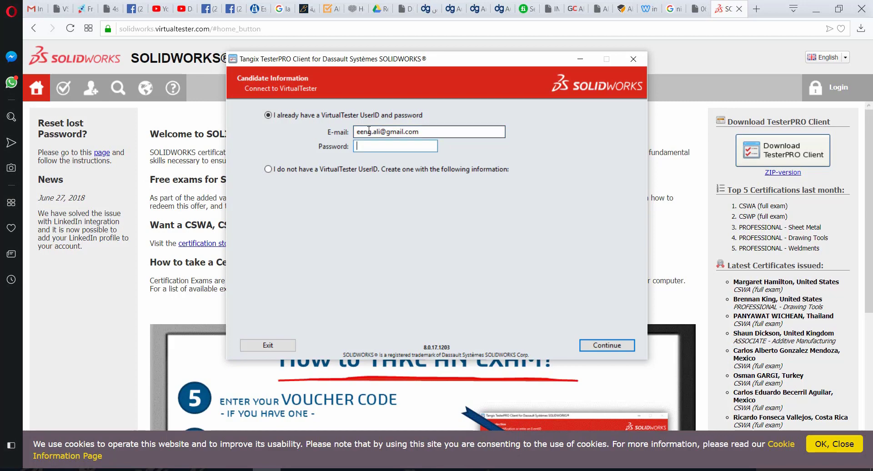
text(*)
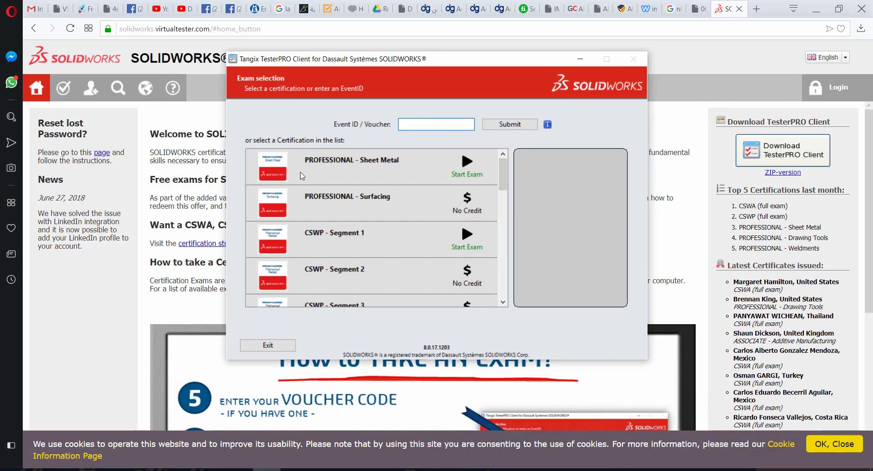
- Open the PROFESSIONAL - Sheet Metal exam, choose English, then exit the client
double_click(389, 168)
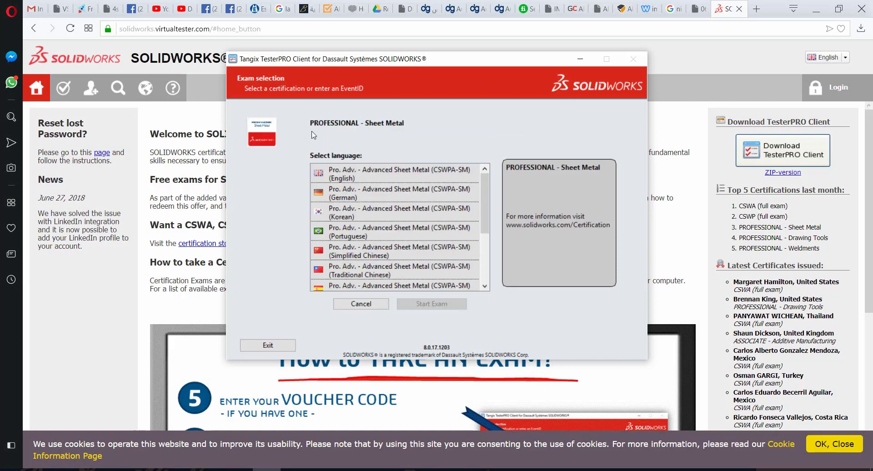
click(359, 182)
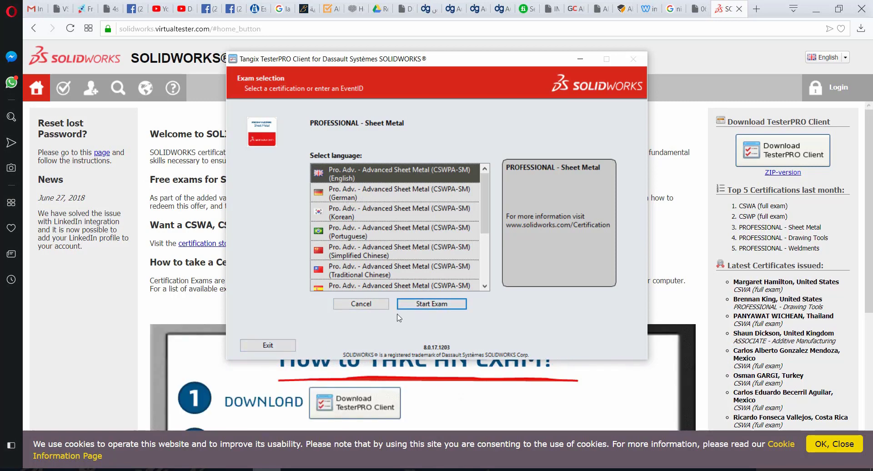
click(278, 344)
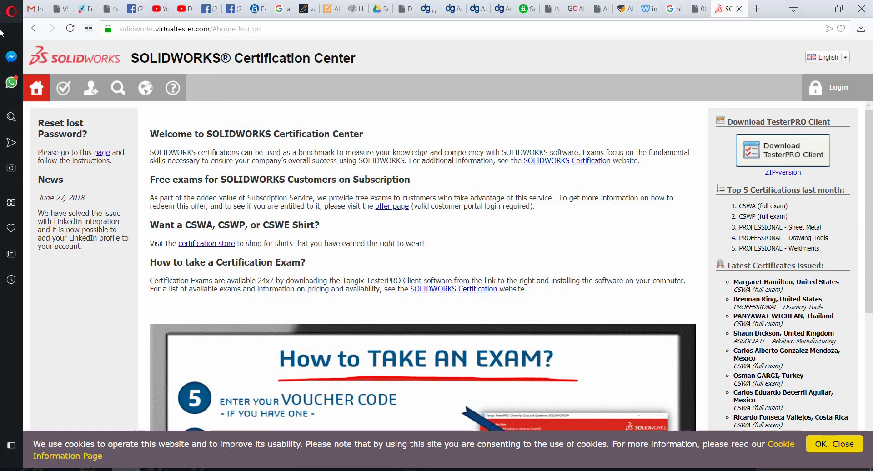
- Search Google for 'solidworks sheet metal exam' and open the CSWP - Advanced Sheet Metal Exam result
click(32, 28)
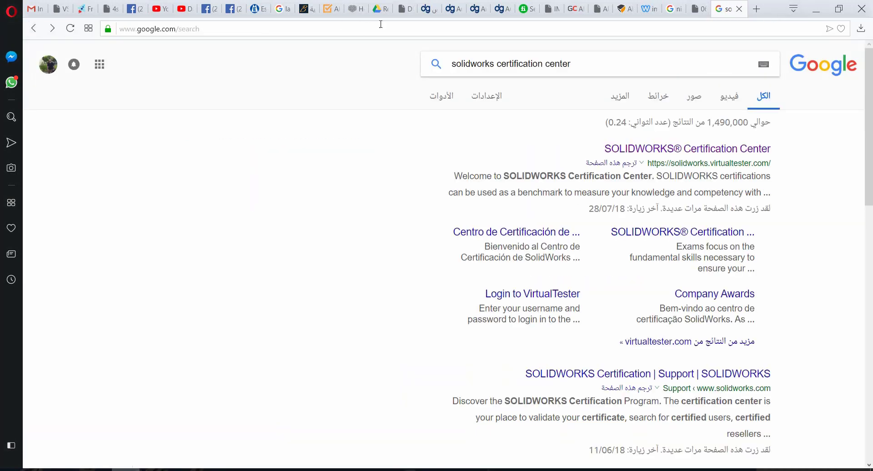
click(560, 64)
drag(560, 64, 495, 62)
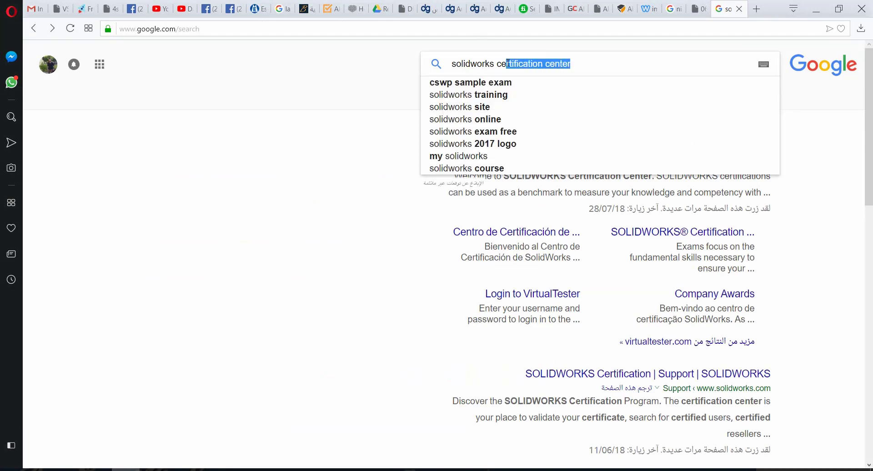
key(BackSpace)
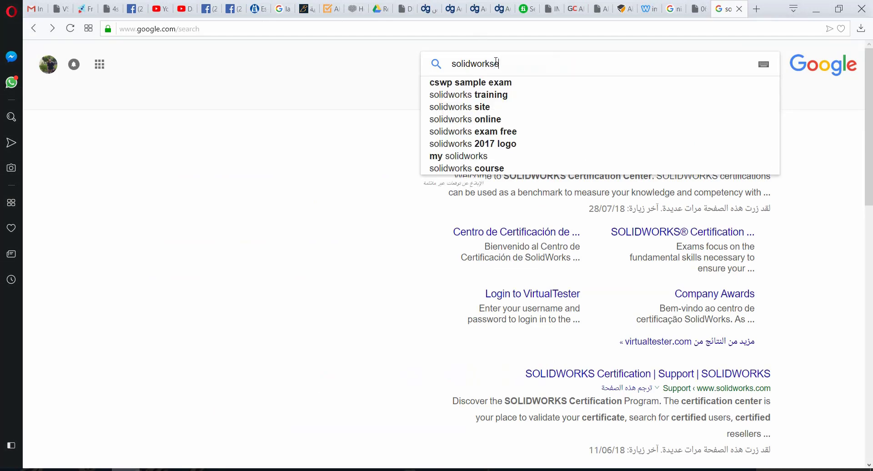
text(ex)
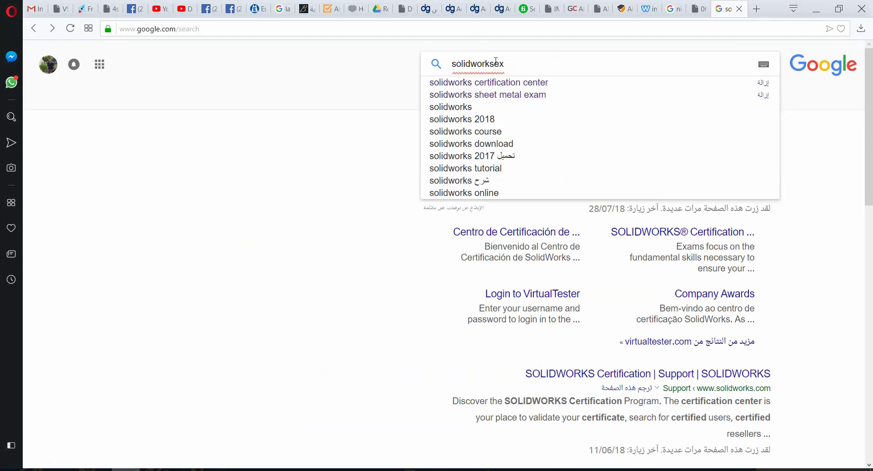
key(Down)
key(Down)
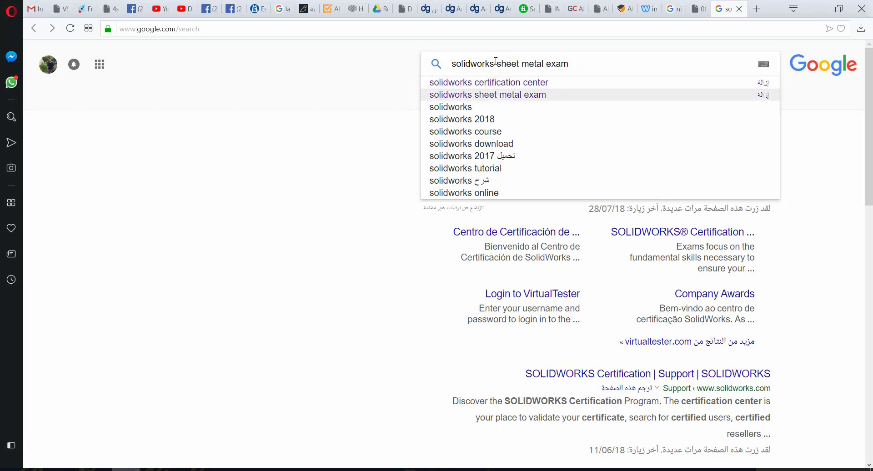
key(Return)
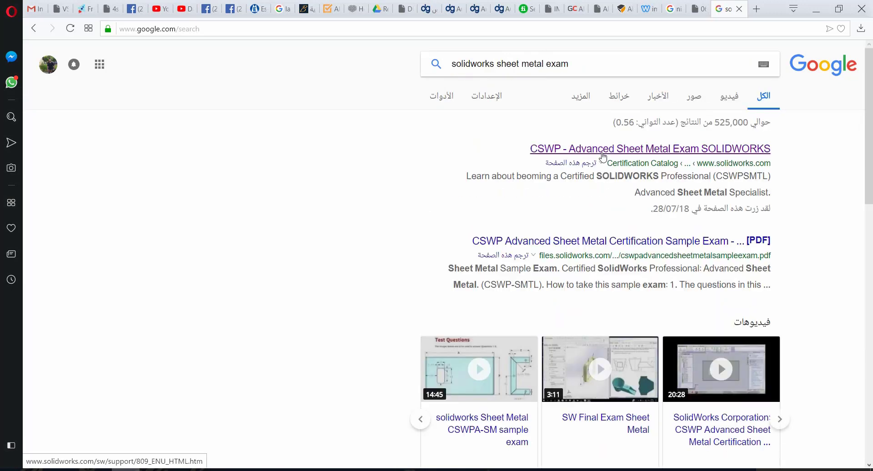
click(603, 156)
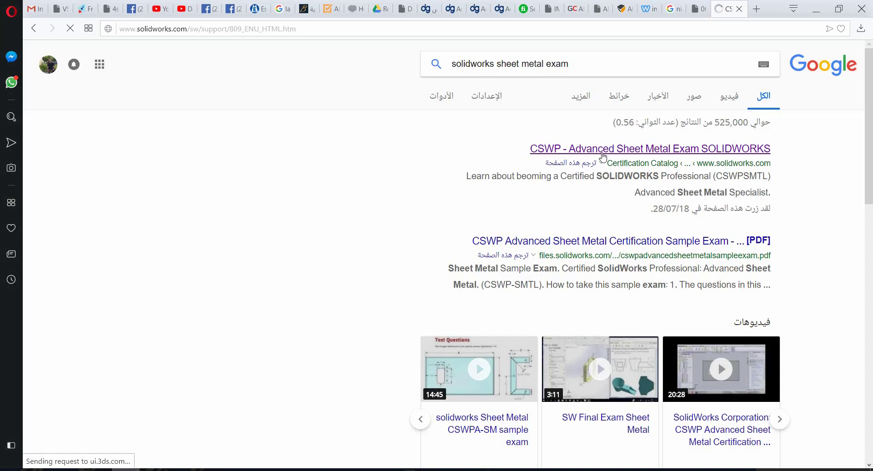
- Highlight the 90-minute exam length and the 75% minimum passing grade lines
scroll(455, 191, down, 2)
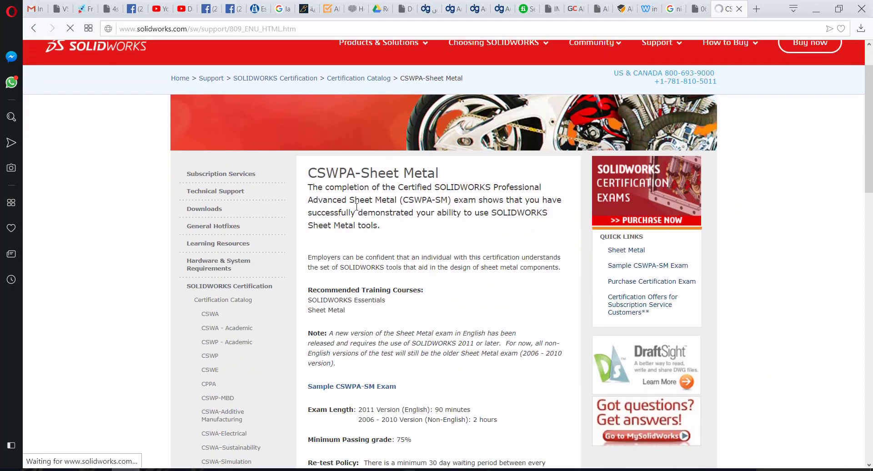
scroll(415, 201, down, 2)
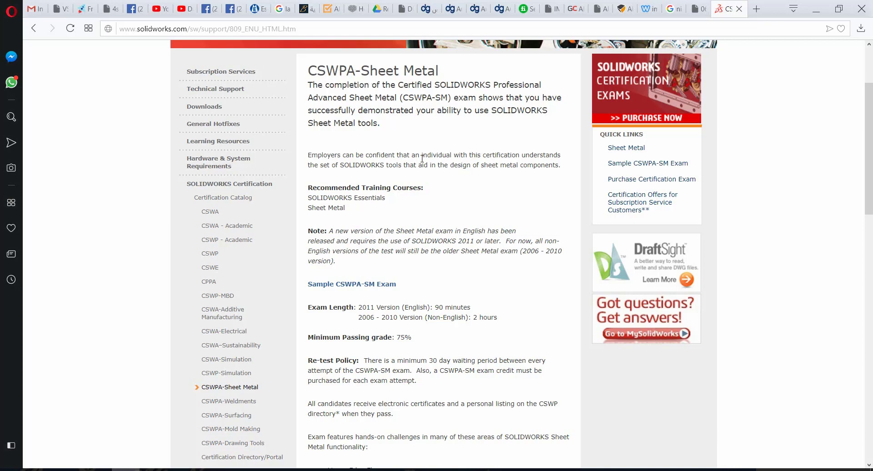
scroll(392, 270, down, 1)
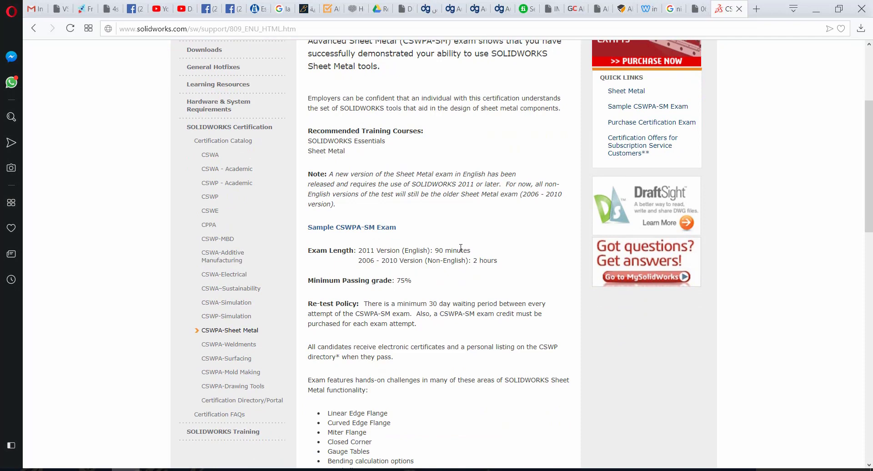
drag(474, 251, 434, 251)
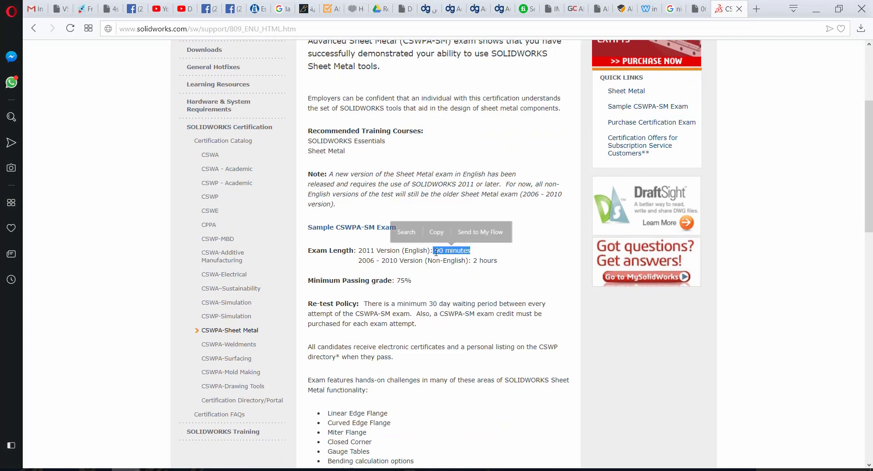
click(442, 252)
triple_click(443, 251)
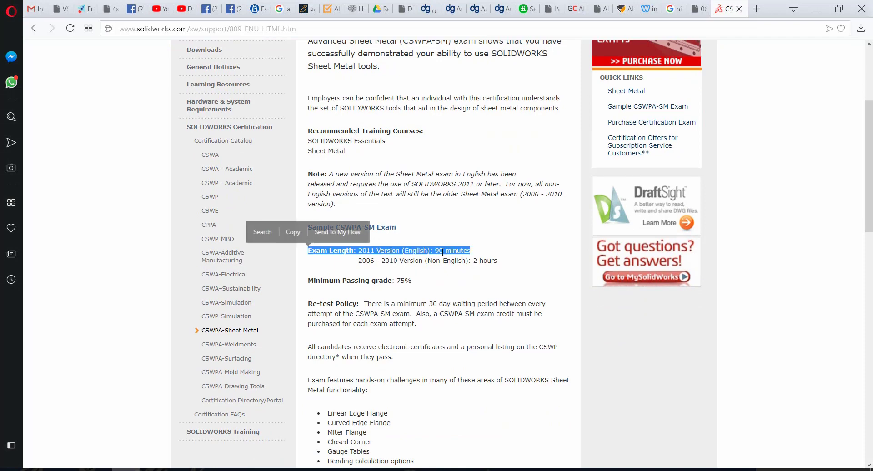
scroll(455, 236, down, 1)
click(459, 220)
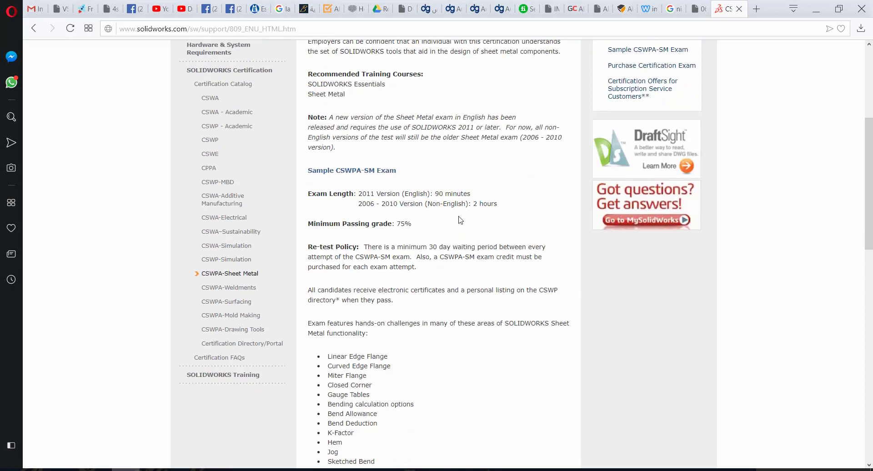
scroll(460, 220, down, 1)
triple_click(360, 166)
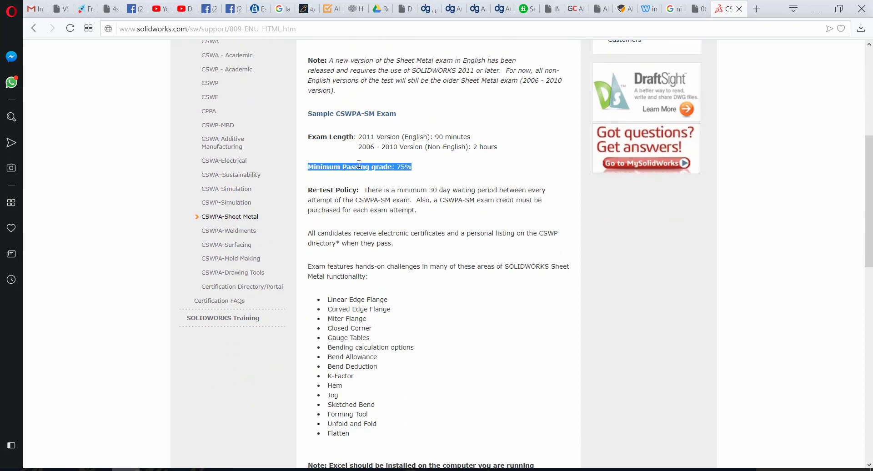
scroll(414, 279, down, 2)
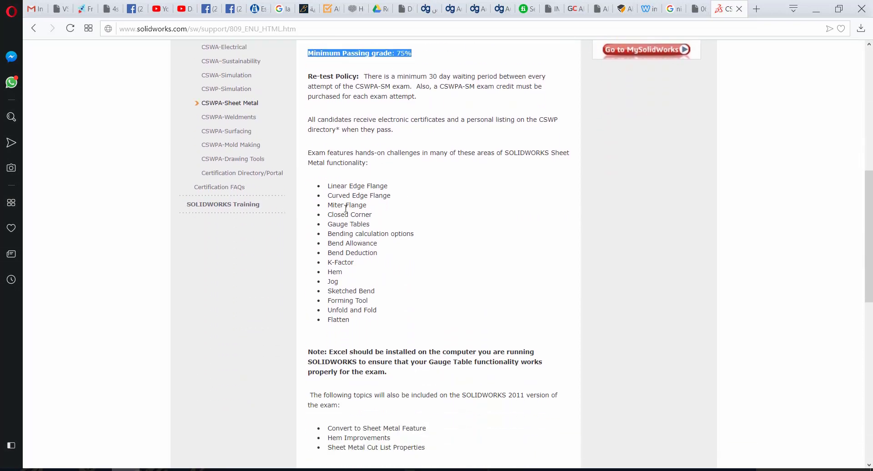
- Highlight and review the list of sheet metal exam topics
drag(324, 160, 379, 329)
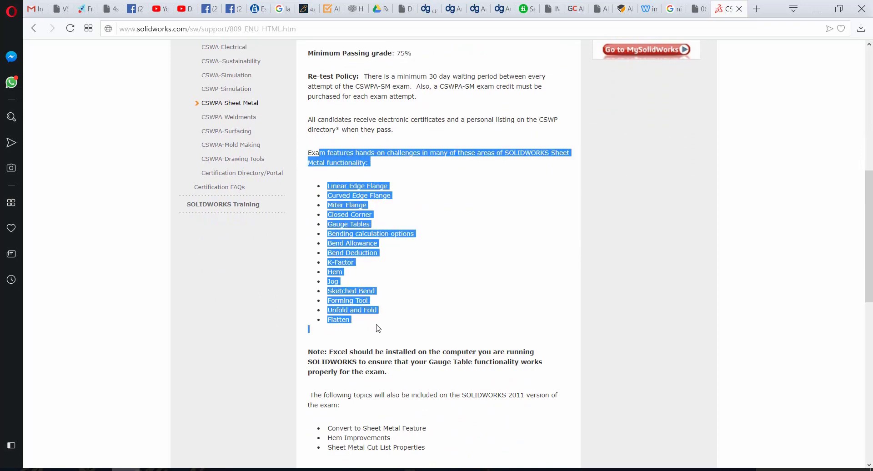
click(344, 279)
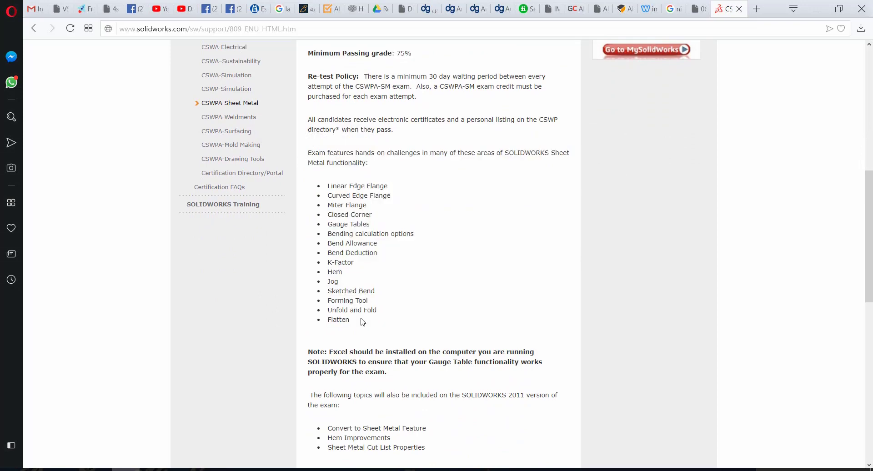
drag(362, 322, 325, 186)
scroll(342, 241, down, 1)
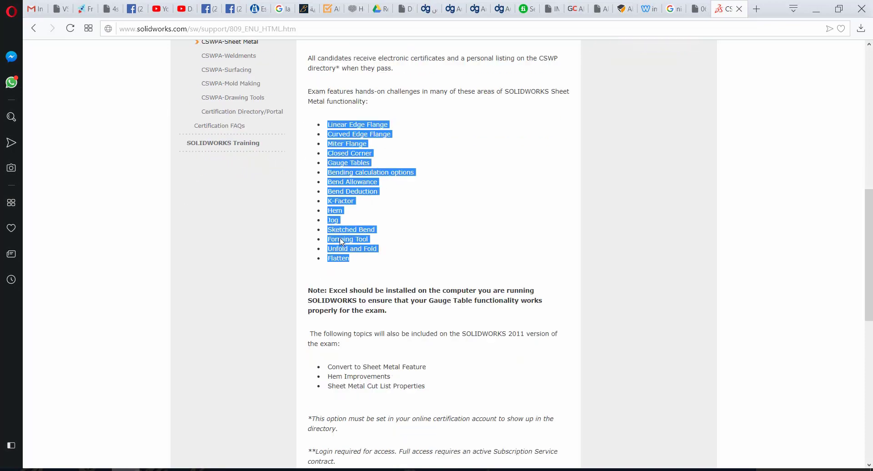
scroll(342, 245, down, 2)
scroll(343, 260, up, 4)
scroll(343, 264, up, 2)
click(343, 264)
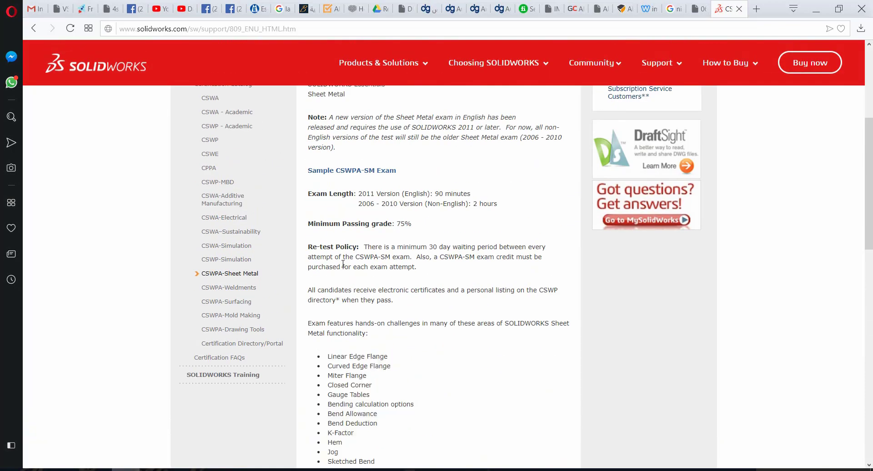
scroll(342, 265, up, 2)
scroll(341, 266, up, 1)
scroll(341, 266, down, 2)
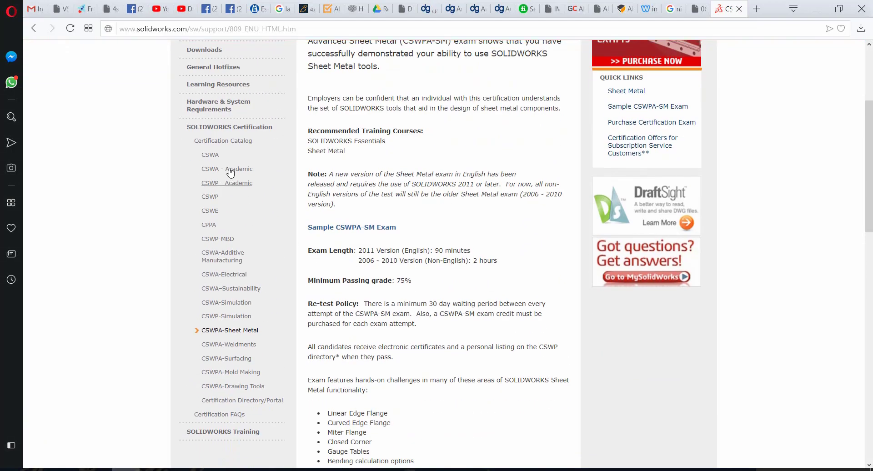
scroll(204, 291, up, 3)
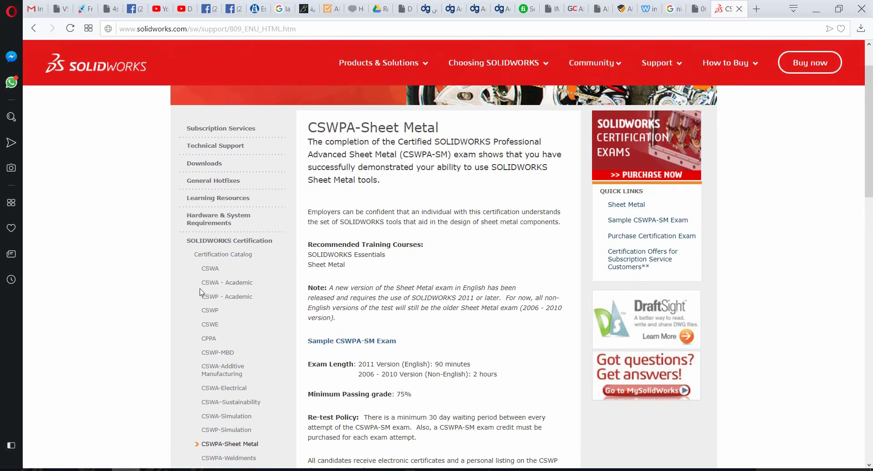
- Go to the CSWA certification page and open Purchase Certification Exam in a new tab
click(216, 273)
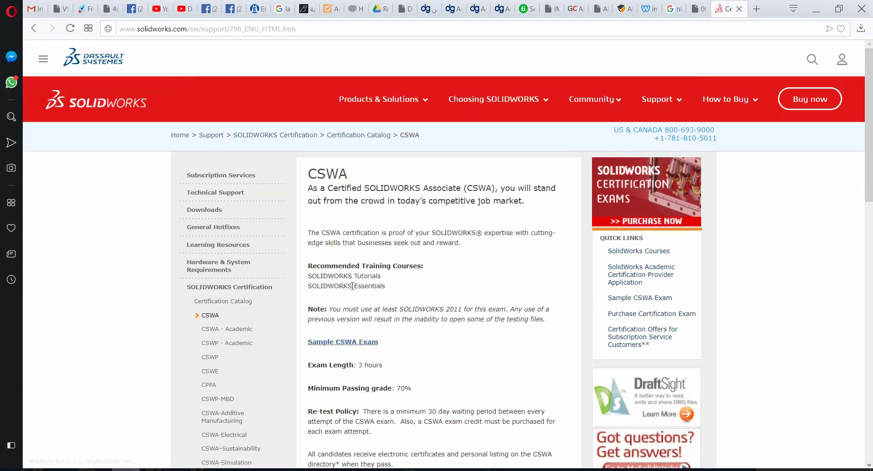
scroll(391, 203, down, 3)
scroll(355, 343, down, 3)
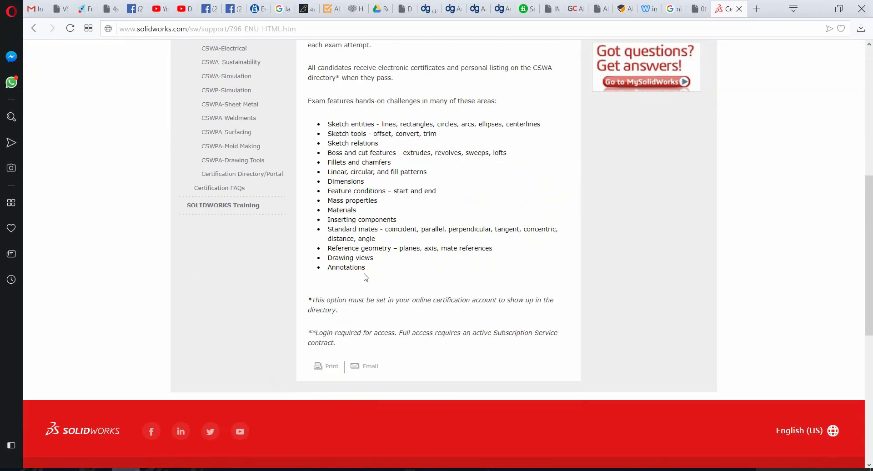
scroll(366, 277, up, 2)
scroll(339, 277, up, 2)
scroll(339, 276, up, 3)
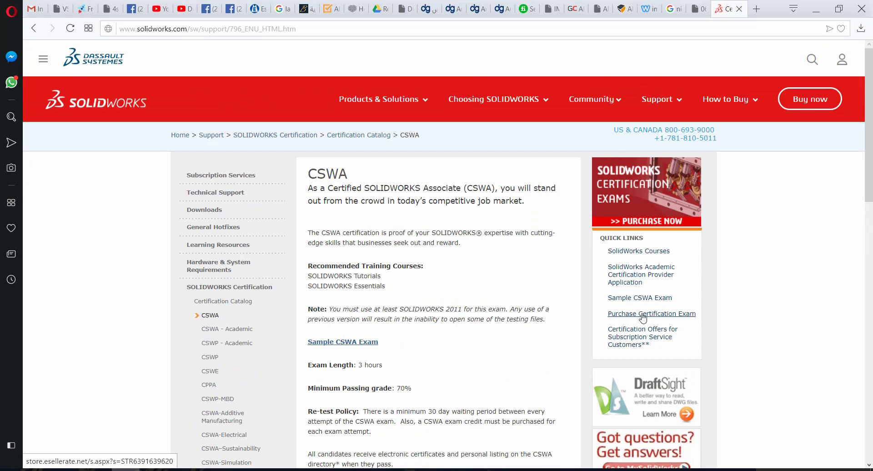
right_click(624, 314)
click(647, 324)
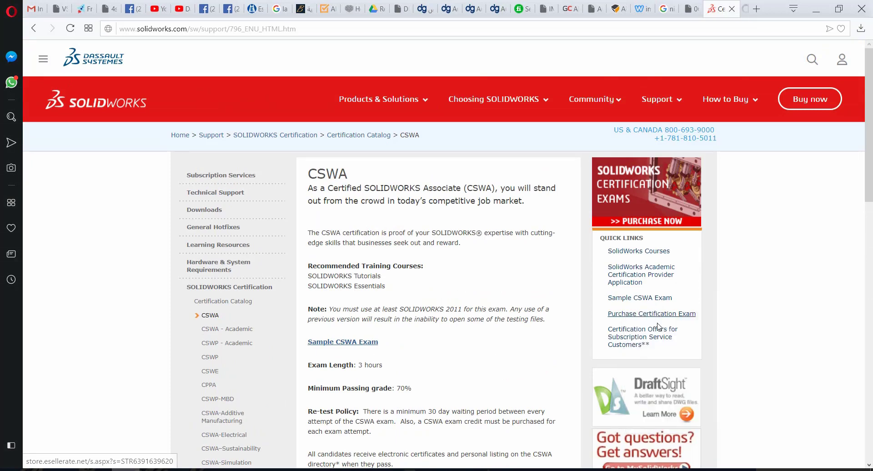
- Switch to the store tab and add the $99 CSWA exam to the cart
click(739, 3)
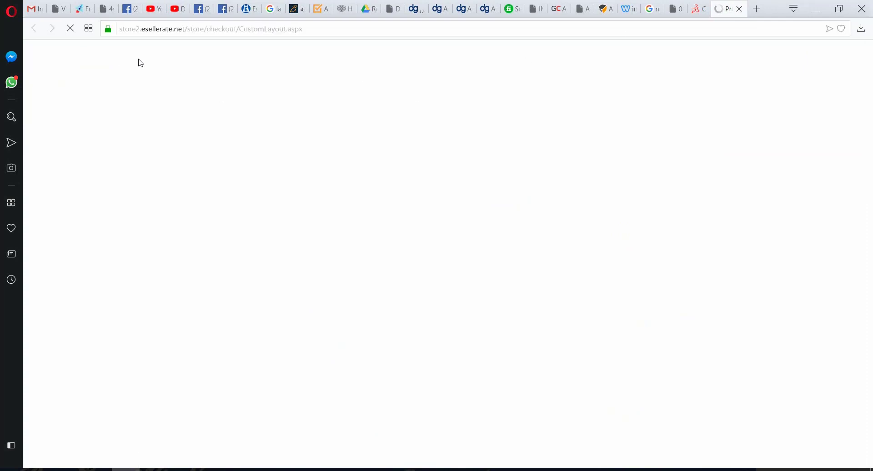
scroll(412, 265, down, 2)
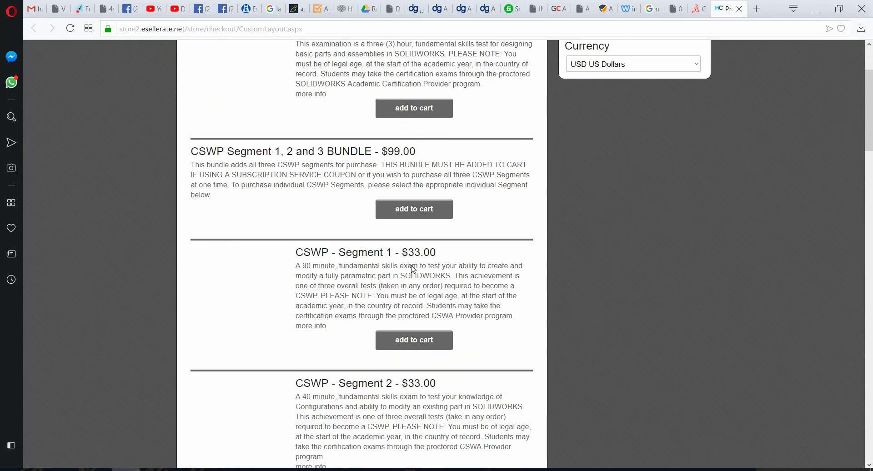
scroll(412, 265, up, 2)
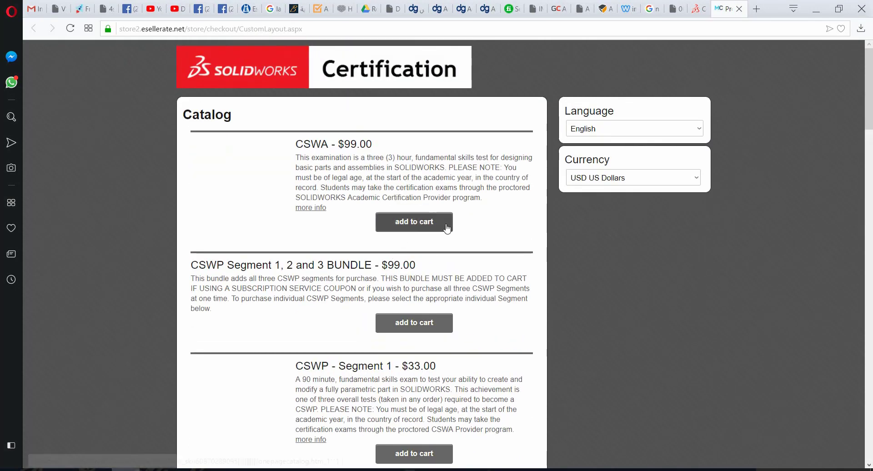
click(415, 230)
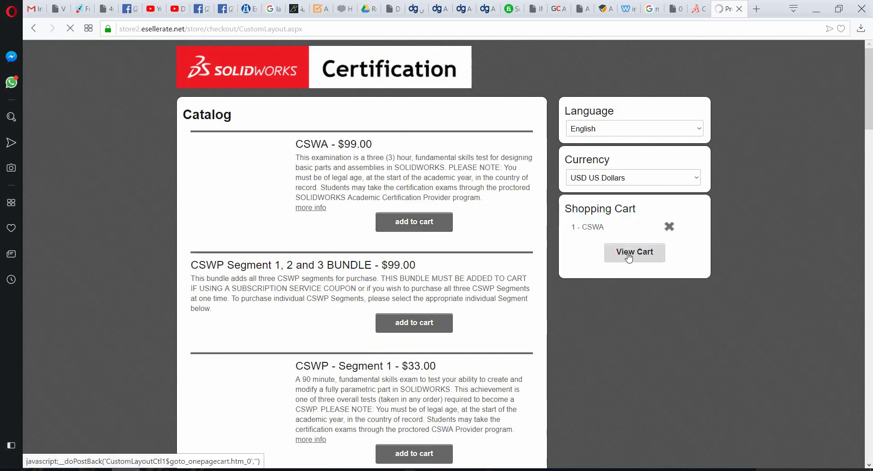
- View the cart, scroll through the checkout form, and close the store tab
click(629, 253)
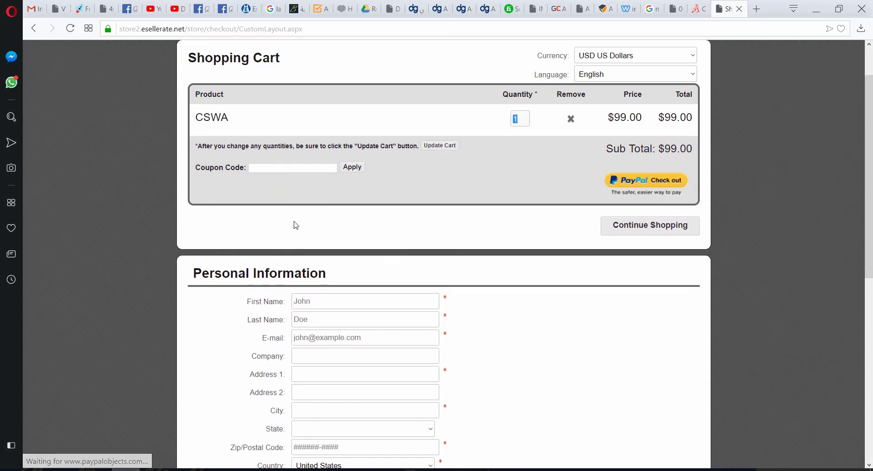
scroll(321, 244, down, 2)
scroll(318, 227, down, 3)
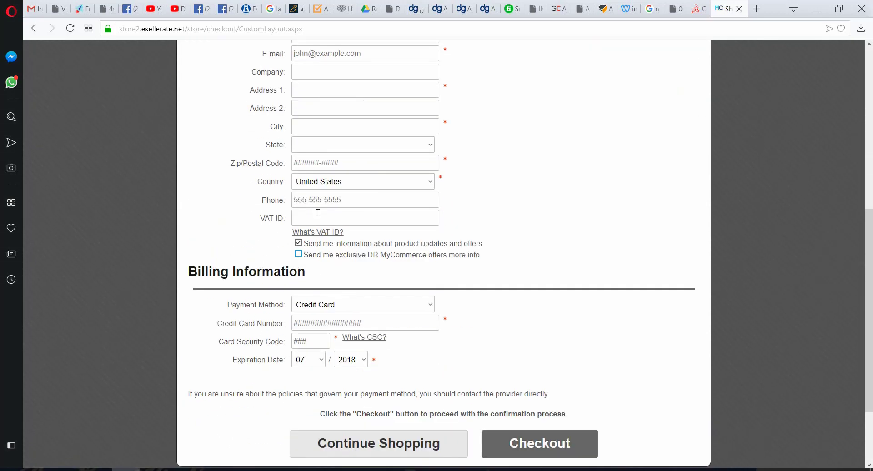
scroll(321, 170, up, 1)
scroll(335, 185, up, 2)
scroll(332, 224, up, 3)
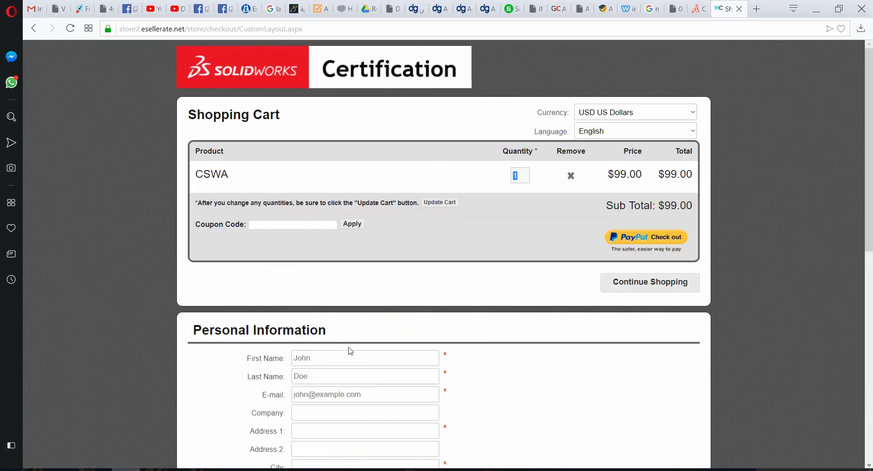
scroll(350, 351, down, 5)
scroll(359, 309, down, 2)
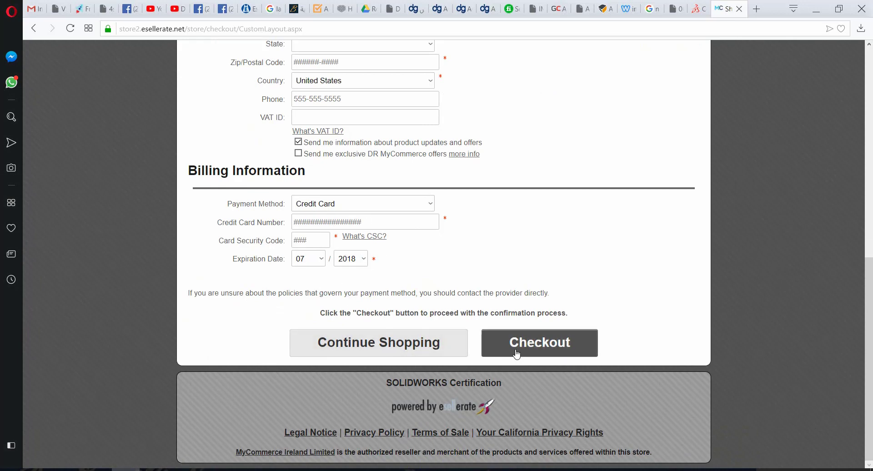
click(739, 9)
- Open the CSWPA-Sheet Metal page and its sample CSWPA-SM exam PDF
scroll(246, 319, down, 2)
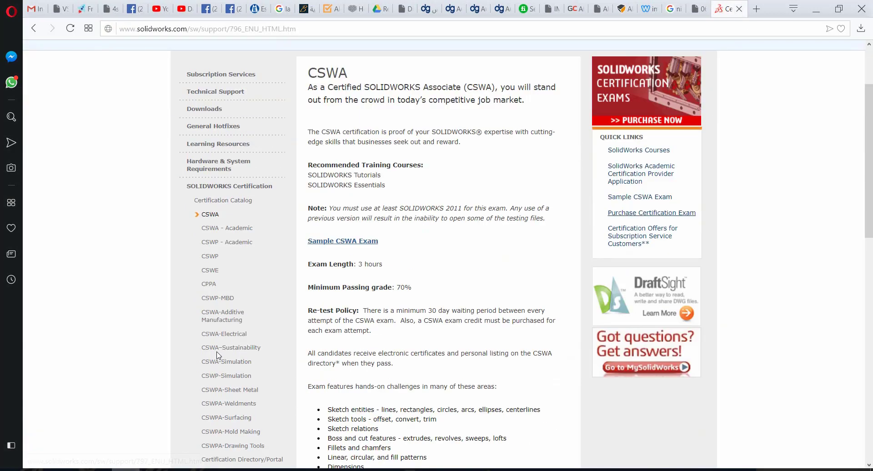
scroll(245, 318, down, 3)
scroll(222, 338, up, 1)
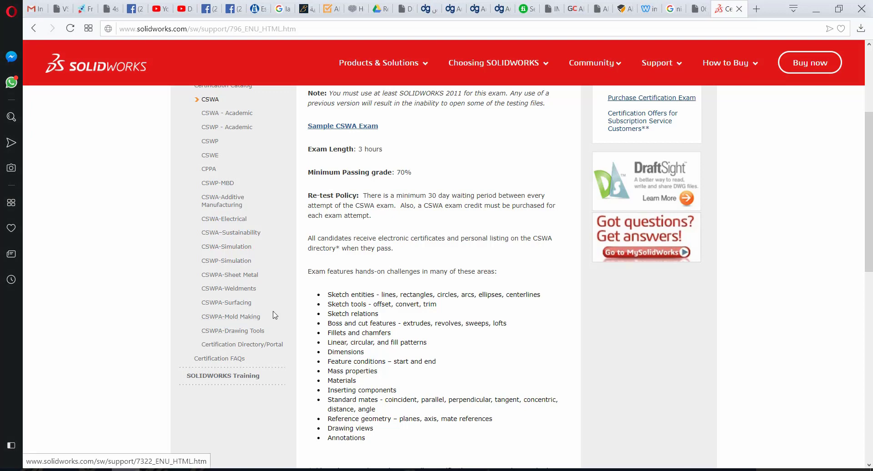
click(229, 280)
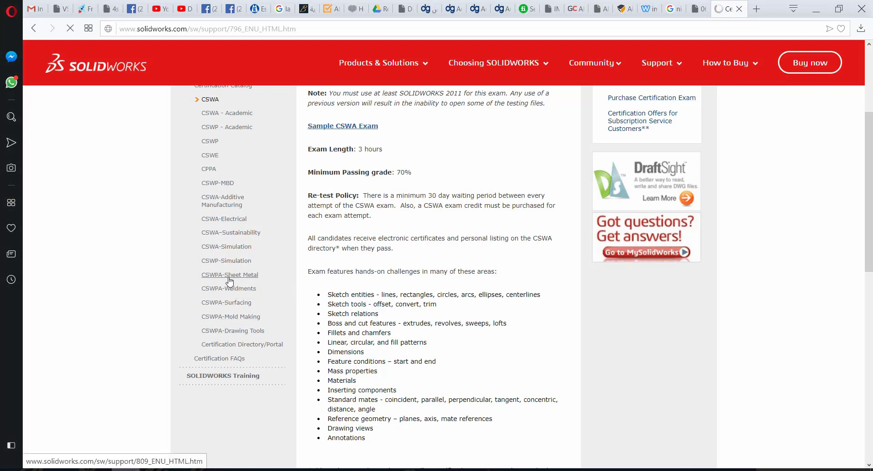
scroll(423, 334, down, 3)
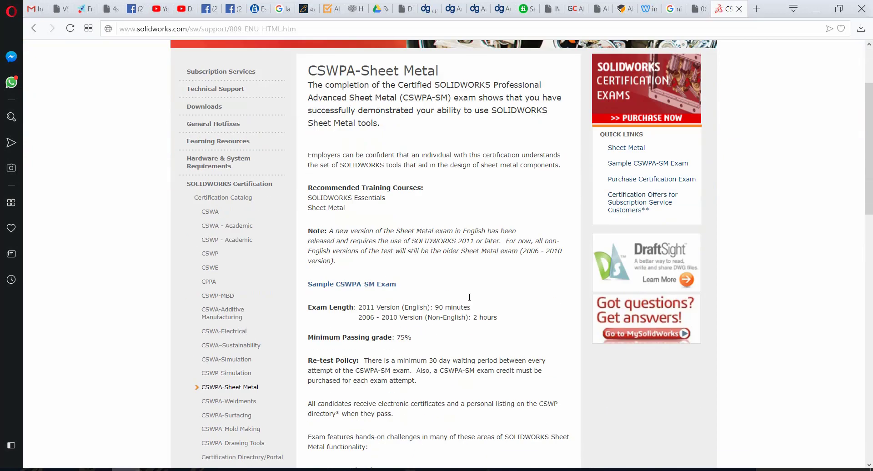
click(643, 163)
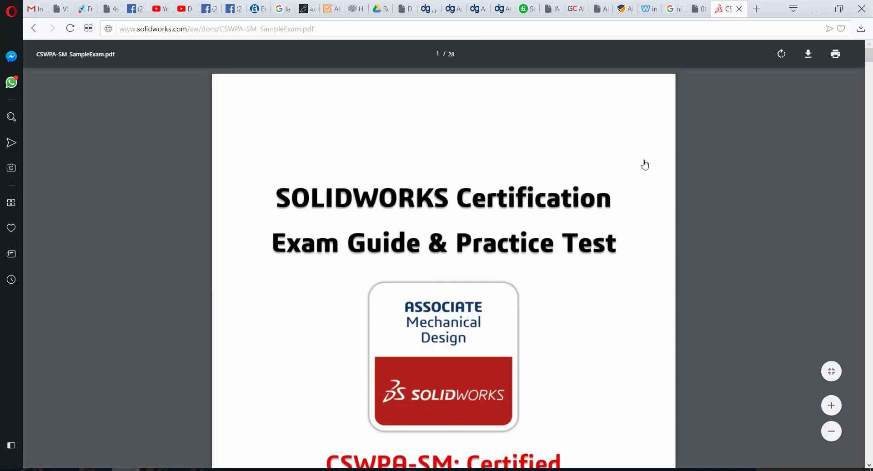
- Scroll through the sample exam PDF down to the Test Questions page with the bracket drawings
scroll(473, 221, down, 2)
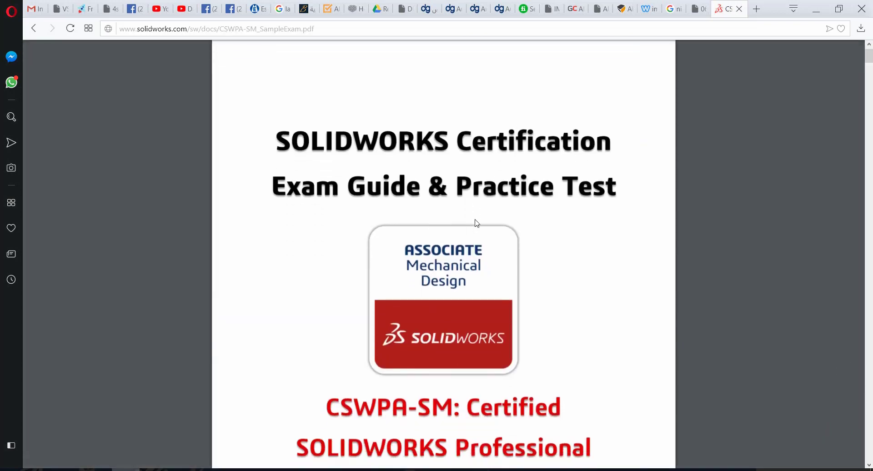
scroll(476, 223, down, 5)
scroll(477, 224, down, 5)
scroll(476, 223, up, 6)
scroll(477, 223, up, 5)
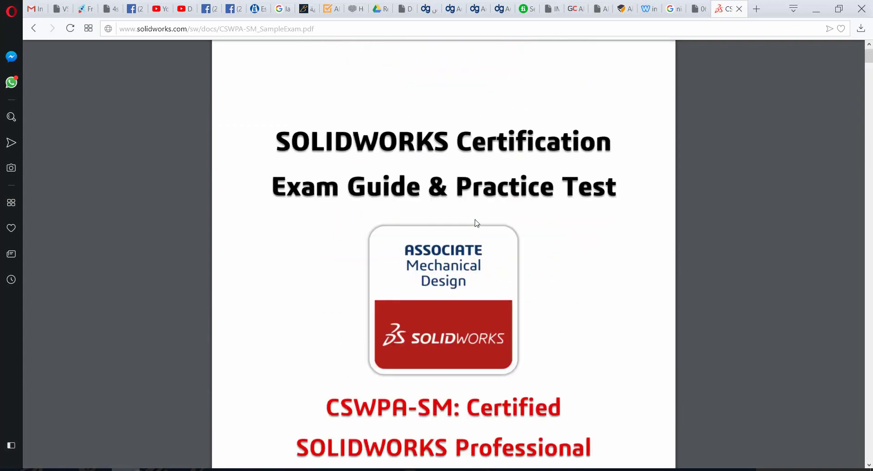
scroll(477, 223, down, 13)
scroll(477, 223, down, 4)
scroll(477, 223, down, 10)
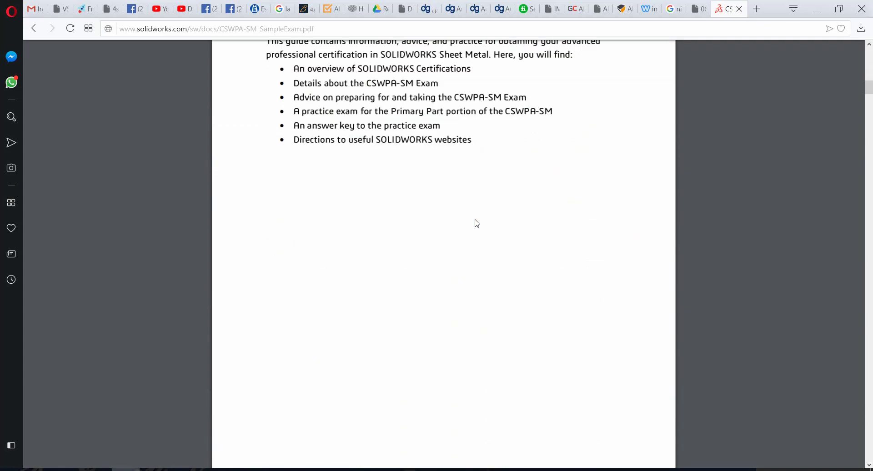
scroll(477, 223, down, 7)
scroll(476, 223, down, 7)
scroll(477, 223, down, 8)
scroll(476, 223, down, 7)
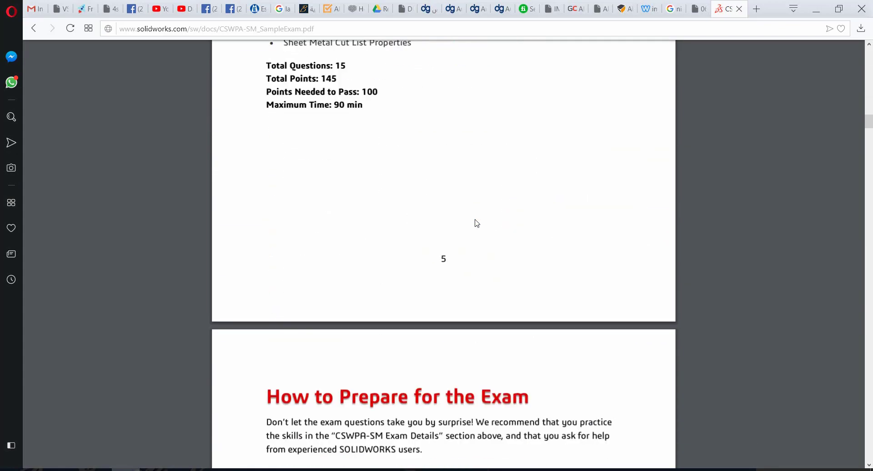
scroll(477, 224, down, 7)
scroll(477, 223, down, 7)
scroll(477, 224, down, 7)
scroll(477, 223, down, 1)
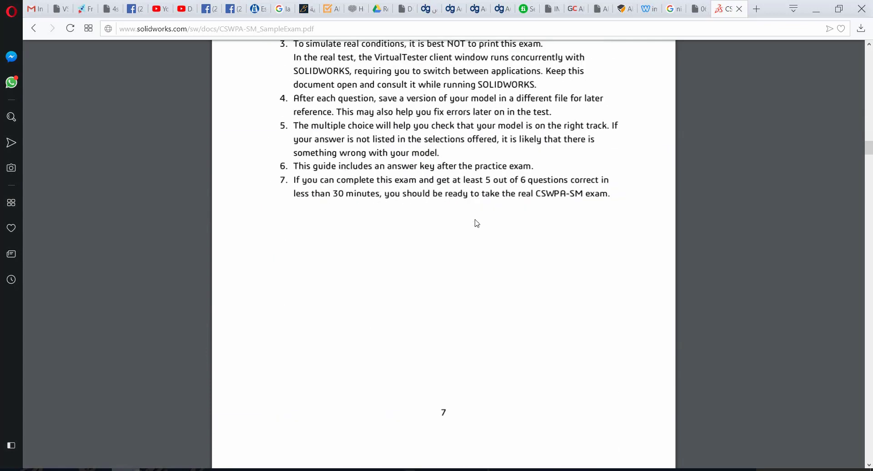
scroll(477, 224, down, 12)
scroll(475, 222, up, 1)
scroll(460, 230, up, 5)
scroll(409, 254, down, 6)
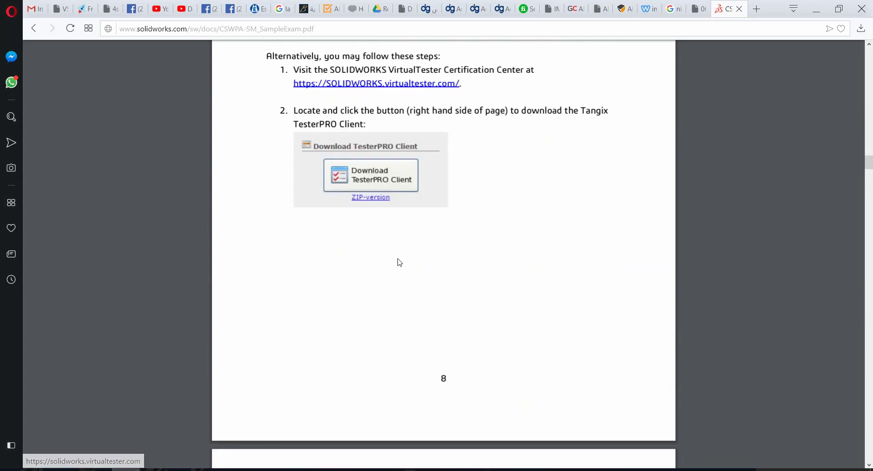
scroll(368, 238, down, 6)
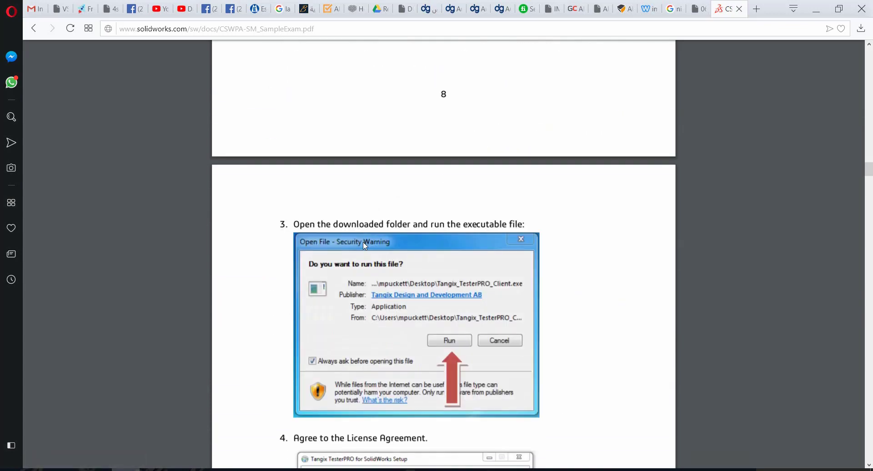
scroll(410, 245, down, 4)
scroll(333, 339, down, 5)
scroll(405, 296, down, 5)
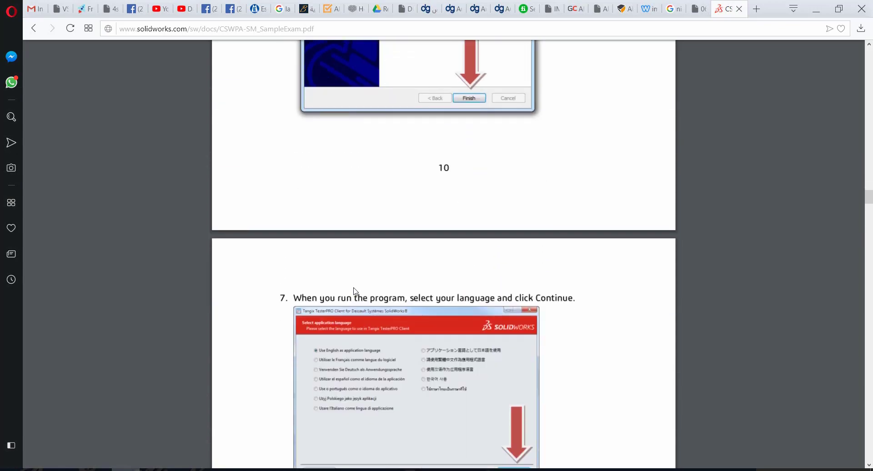
scroll(403, 263, down, 4)
scroll(403, 279, down, 5)
scroll(438, 253, down, 8)
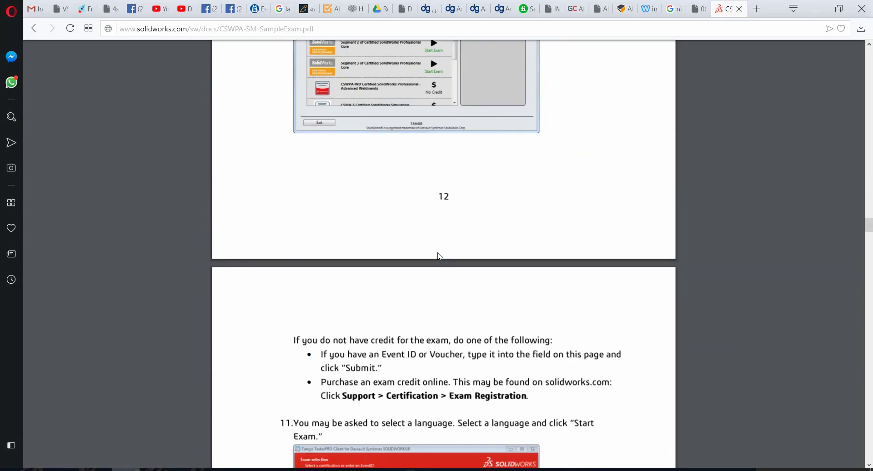
scroll(439, 253, up, 8)
scroll(438, 253, down, 2)
scroll(437, 255, down, 3)
scroll(413, 291, up, 1)
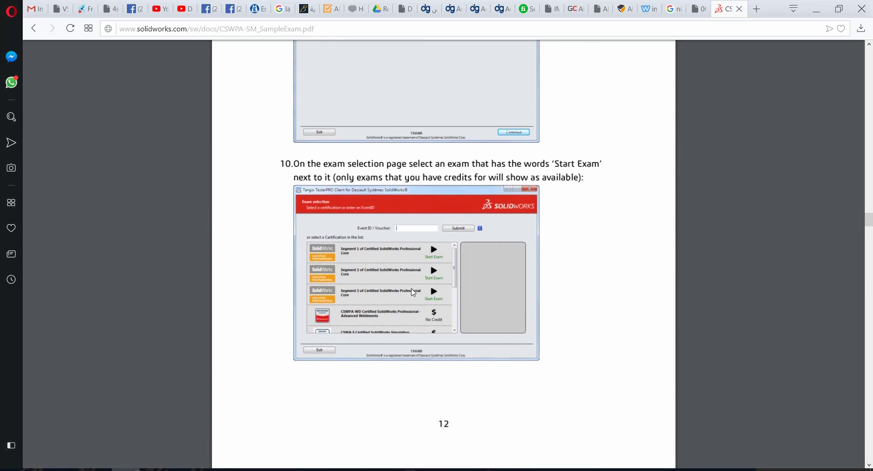
scroll(369, 327, down, 1)
scroll(370, 327, down, 4)
scroll(369, 327, down, 5)
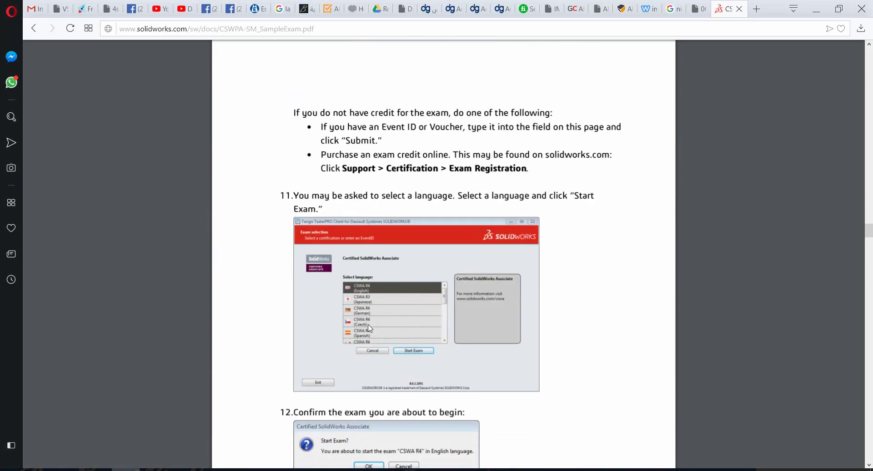
scroll(369, 327, down, 8)
scroll(369, 328, down, 10)
scroll(369, 327, down, 5)
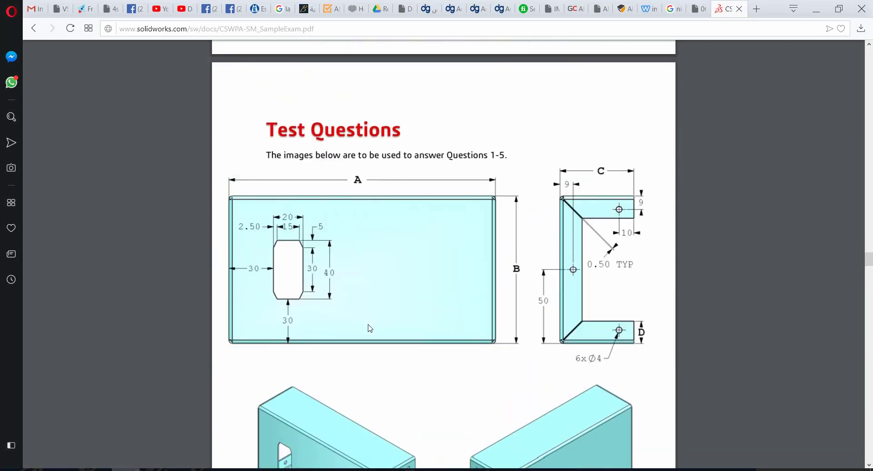
scroll(541, 311, up, 5)
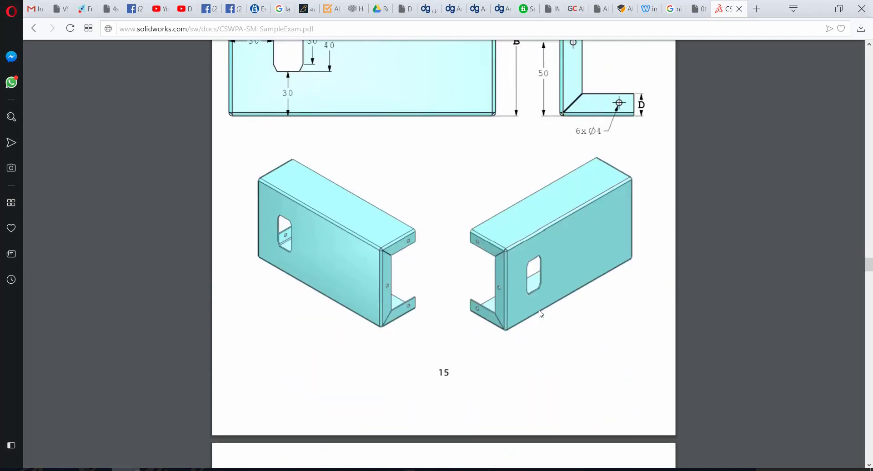
scroll(428, 313, down, 6)
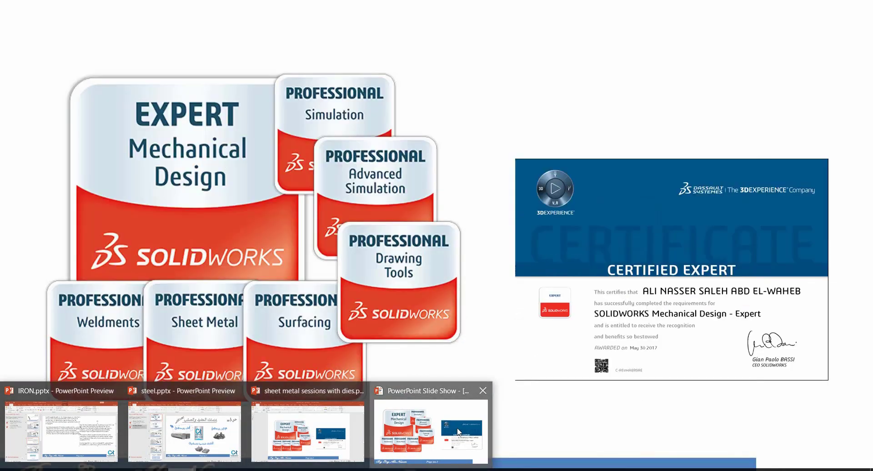
- Advance the steel.pptx slide show to Q.1 and exit to Normal view
click(431, 431)
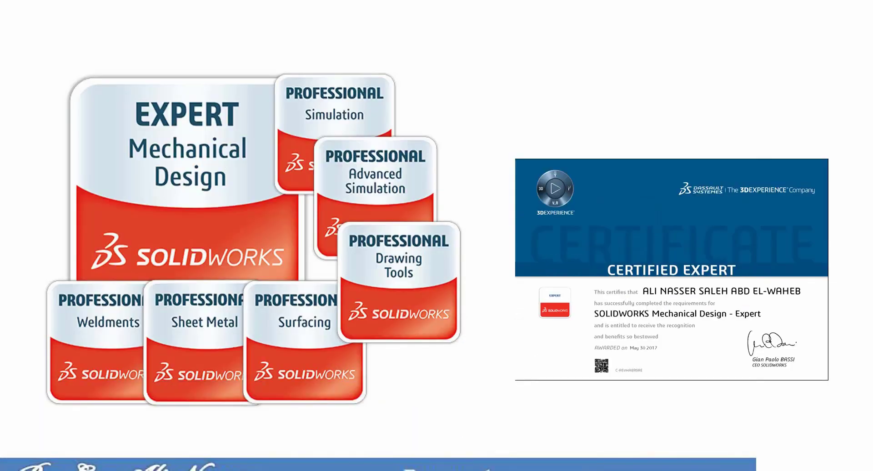
key(Right)
key(Escape)
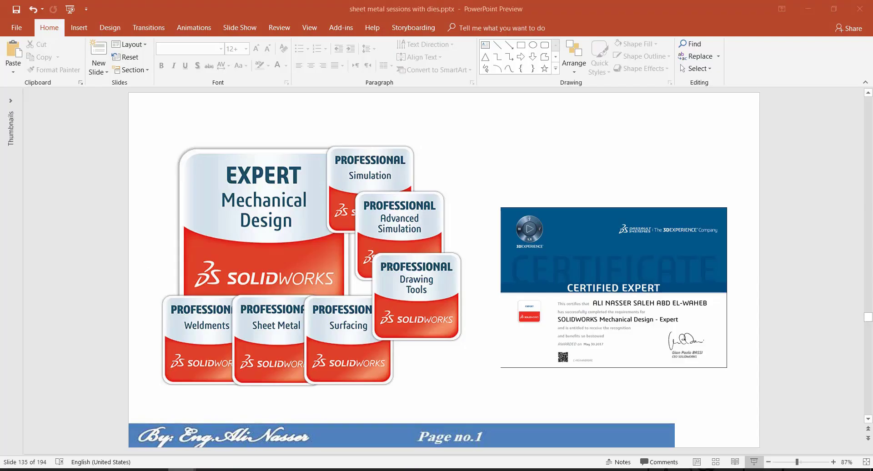
- Inspect the Q.1 question text and bracket drawings, then switch to SOLIDWORKS
click(312, 245)
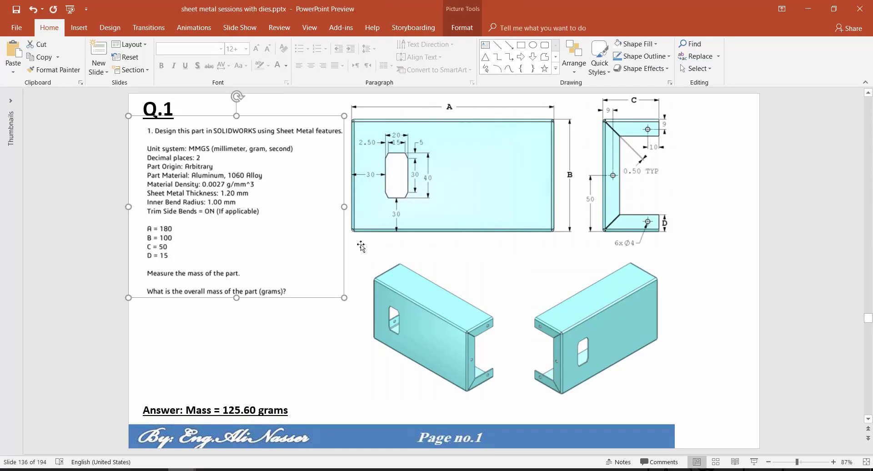
click(428, 224)
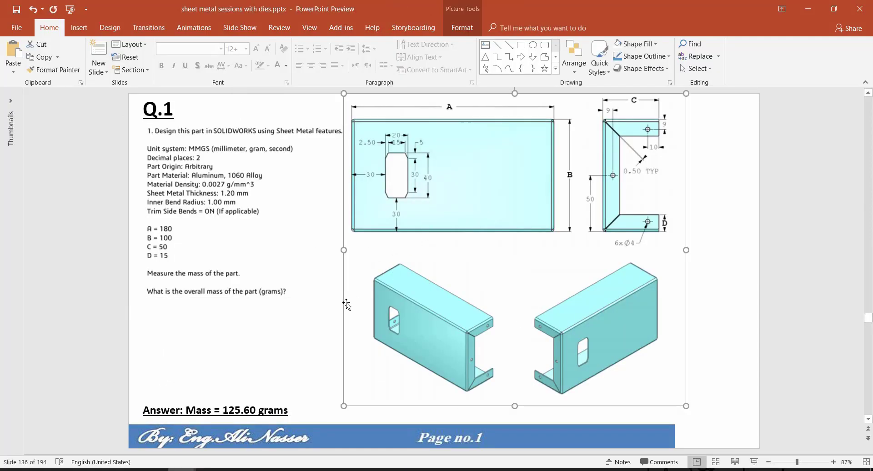
click(285, 340)
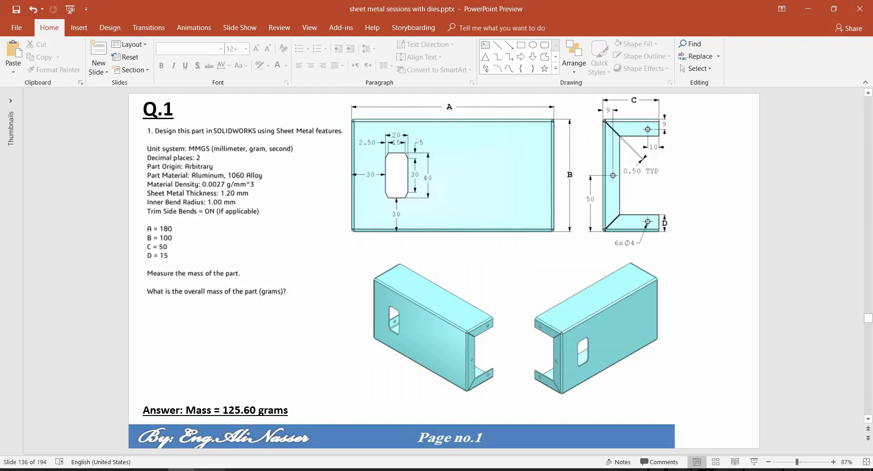
click(210, 469)
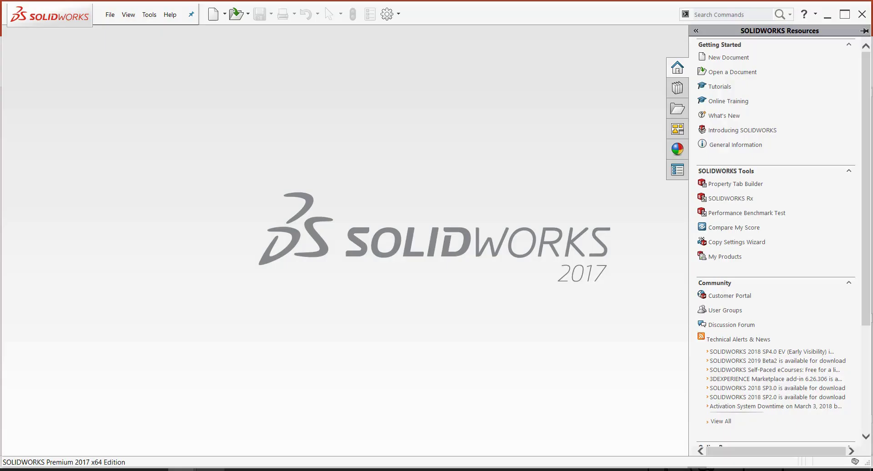
- Create new part Part1, open Tools > Equations, then return to PowerPoint's Q.1 slide
click(211, 18)
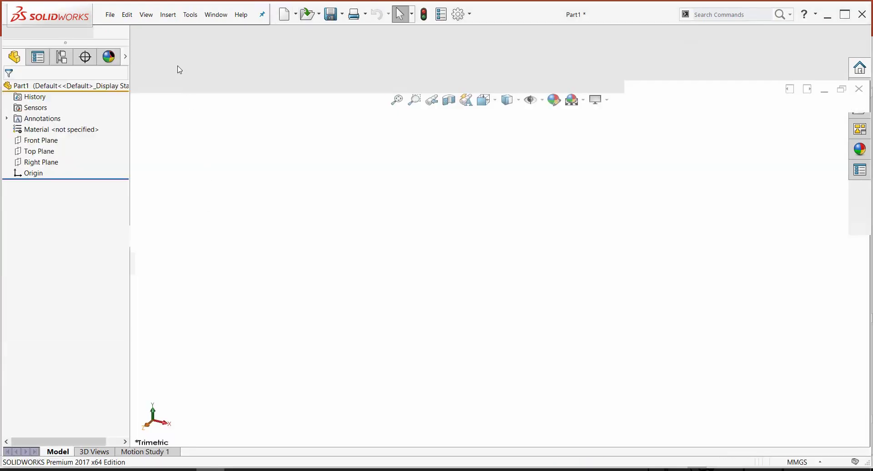
click(189, 15)
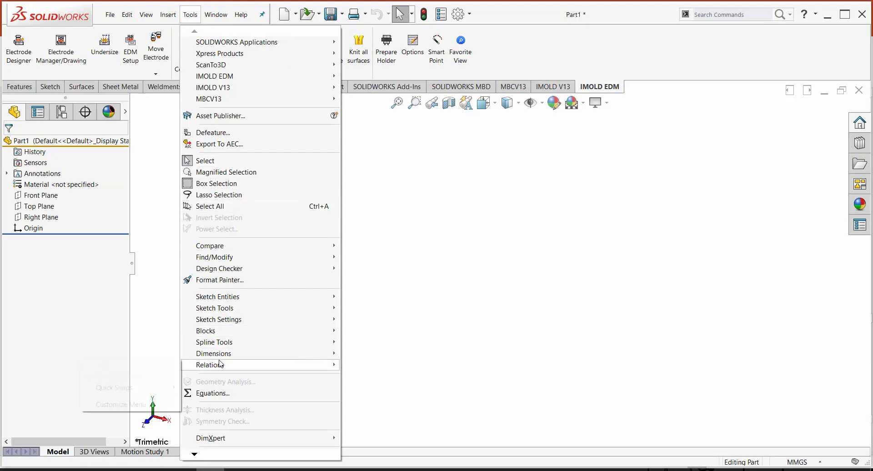
click(220, 394)
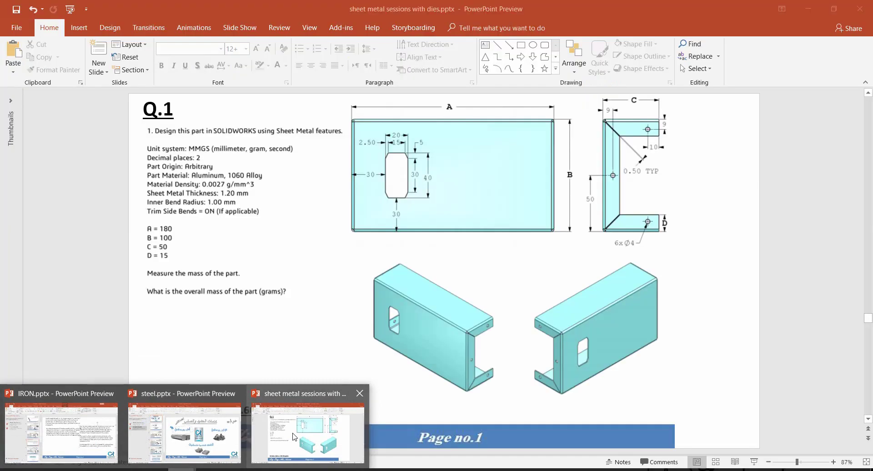
click(292, 436)
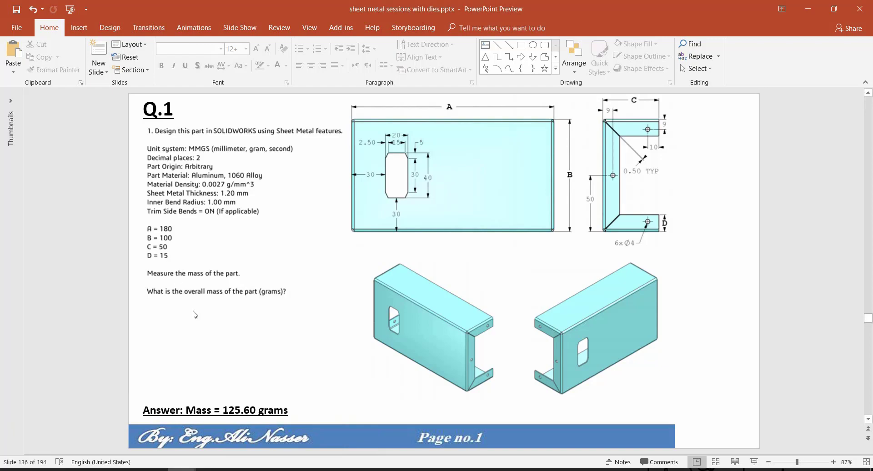
- Enter global variables A = 180 and B = 100 in the Equations window
click(227, 469)
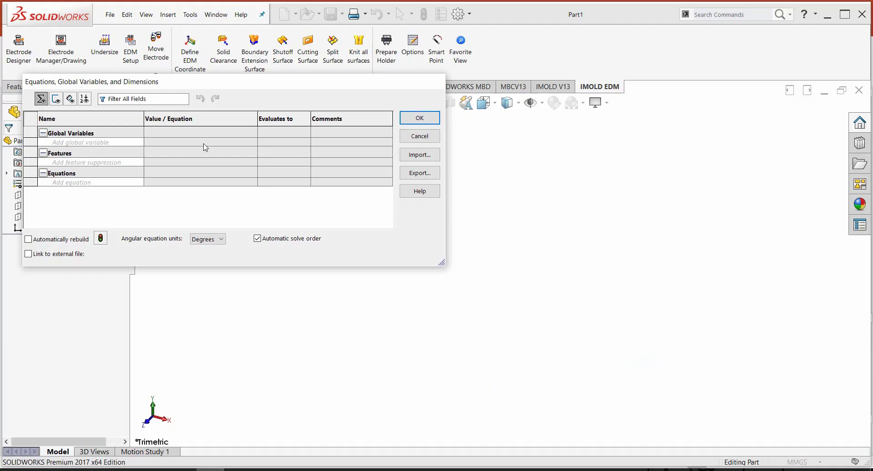
click(92, 142)
key(Tab)
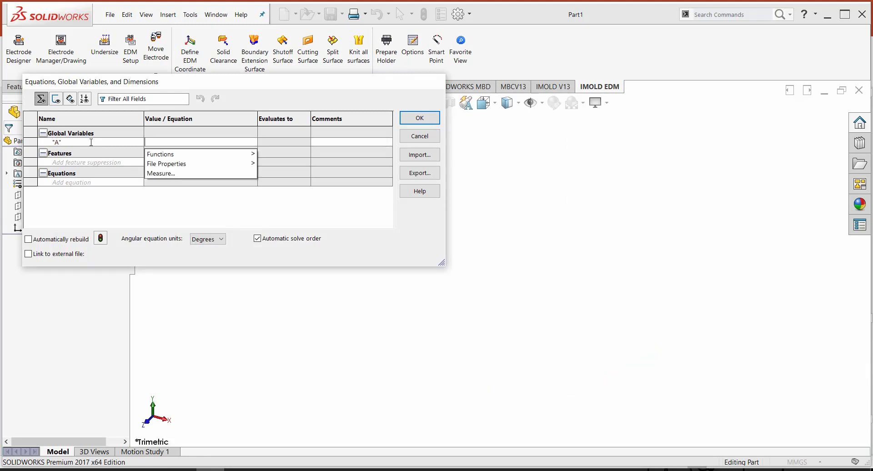
text(180)
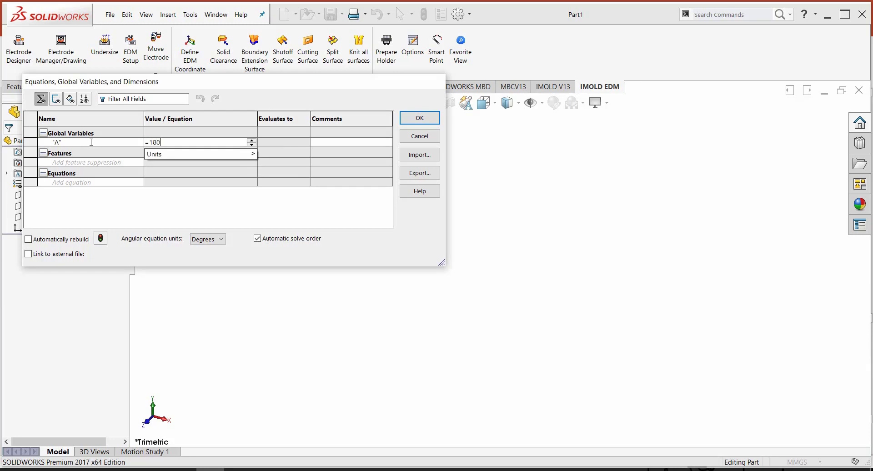
key(Tab)
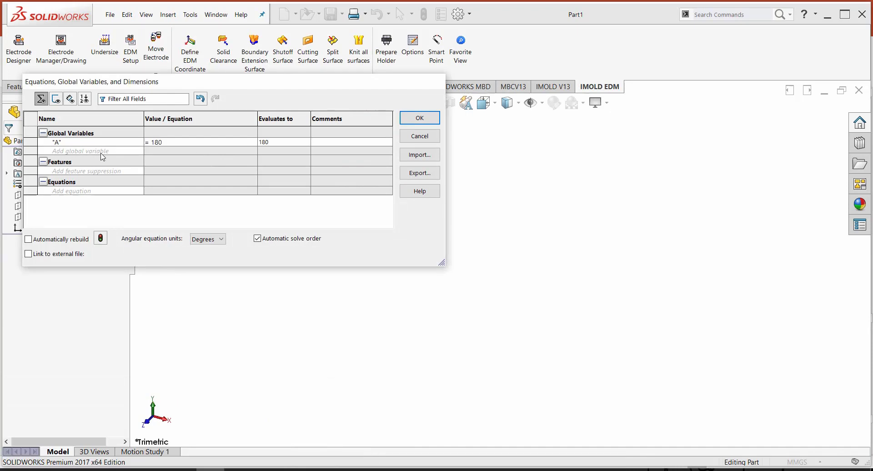
click(97, 151)
text(B)
key(Tab)
text(=10)
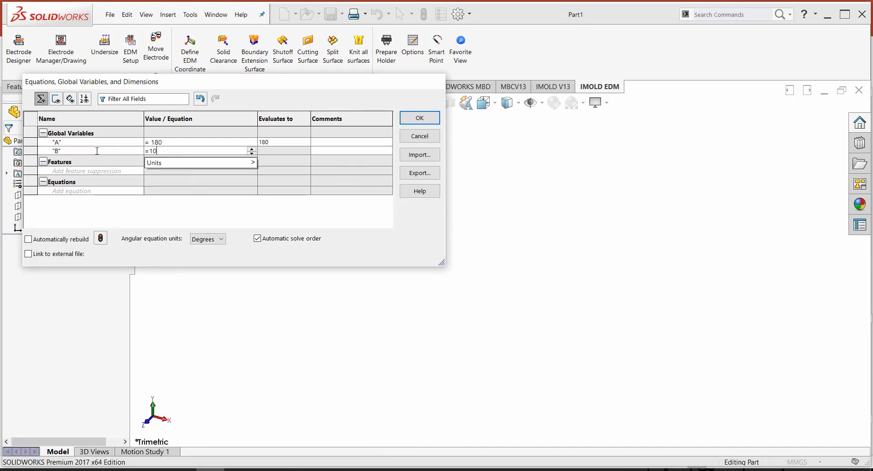
key(Tab)
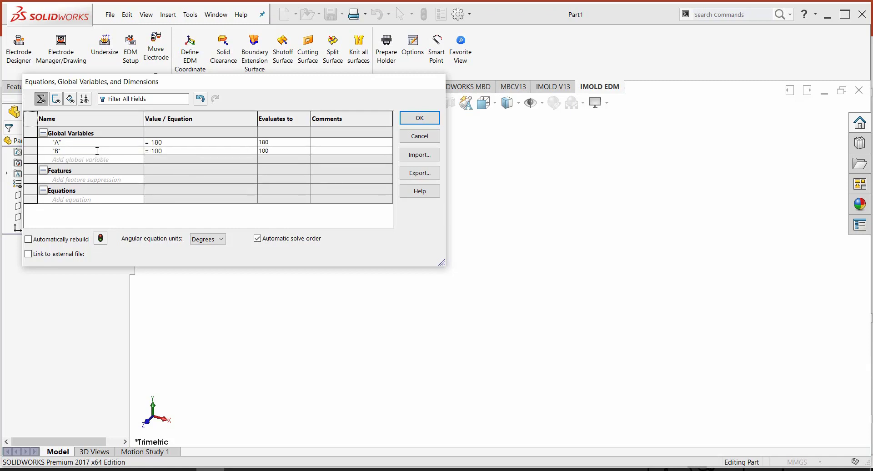
- Add global variables C = 50 and D = 15, then apply the equations
click(79, 160)
text(= )
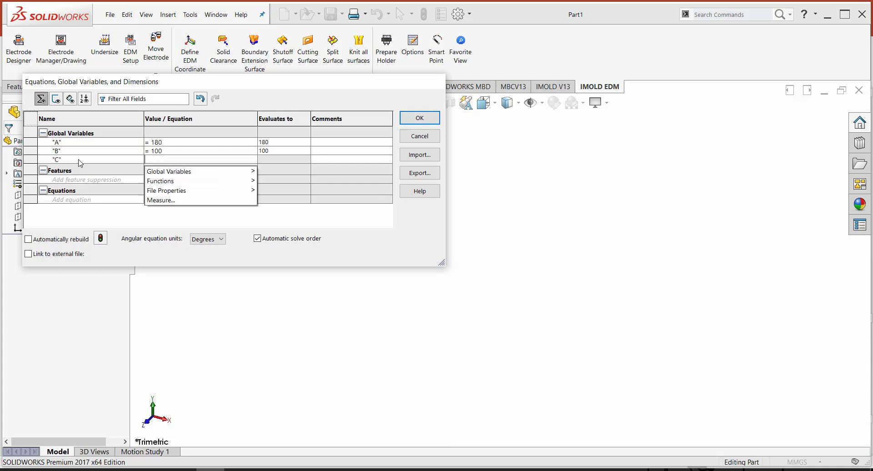
text(50)
key(Tab)
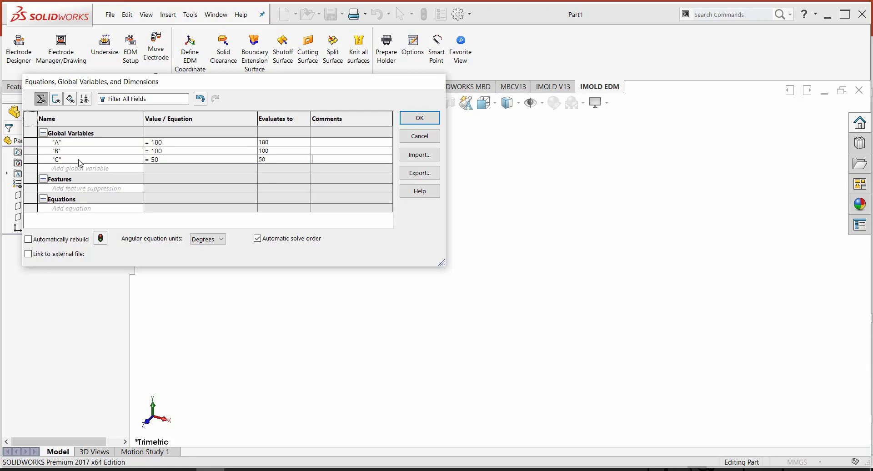
click(74, 169)
click(175, 168)
text(15)
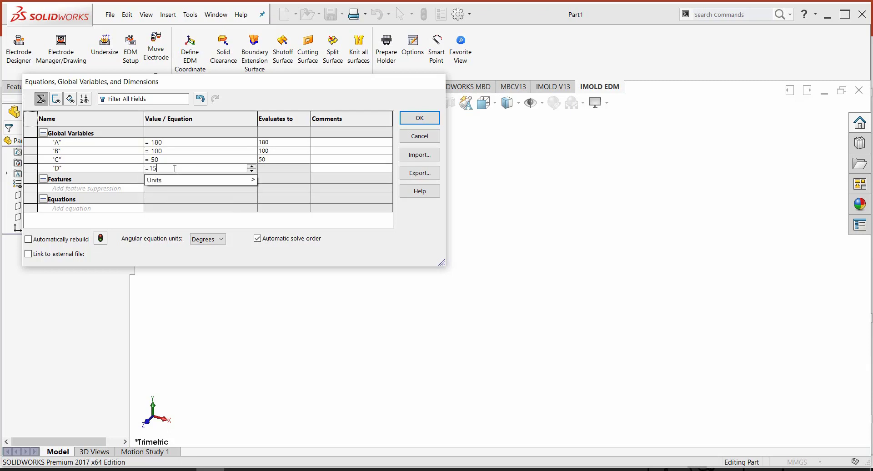
key(Tab)
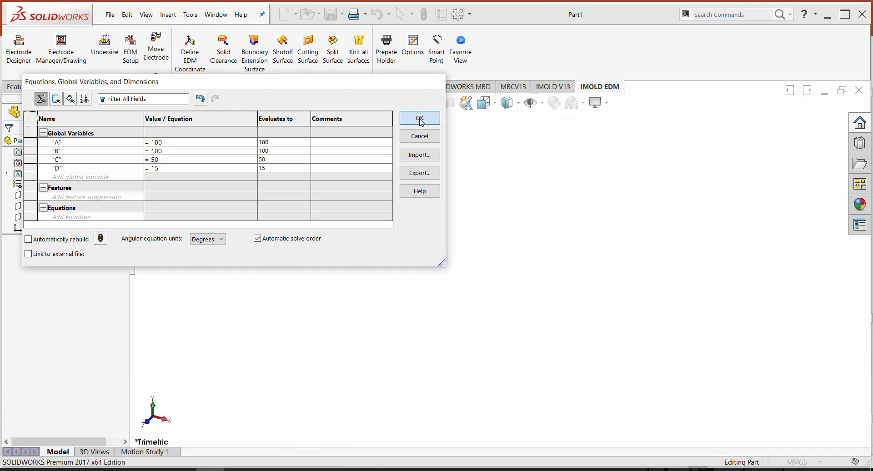
click(419, 119)
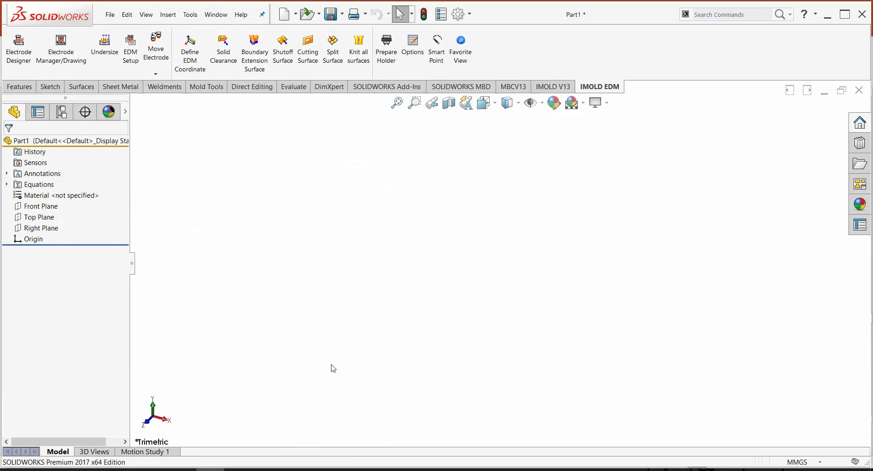
- Copy the bracket drawing picture from PowerPoint's Q.1 slide and return to SOLIDWORKS
click(284, 438)
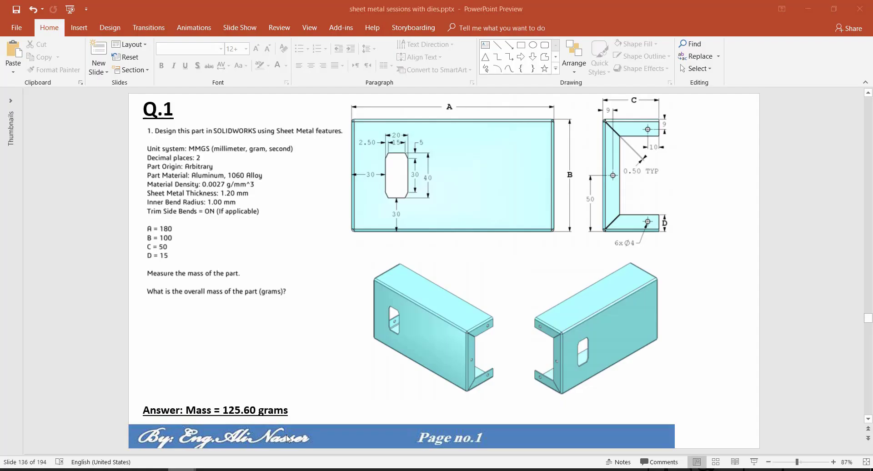
right_click(515, 225)
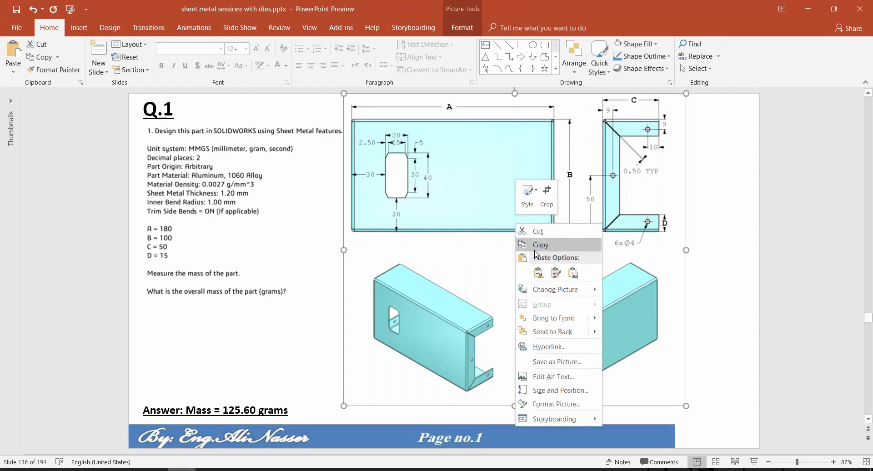
click(529, 241)
click(278, 354)
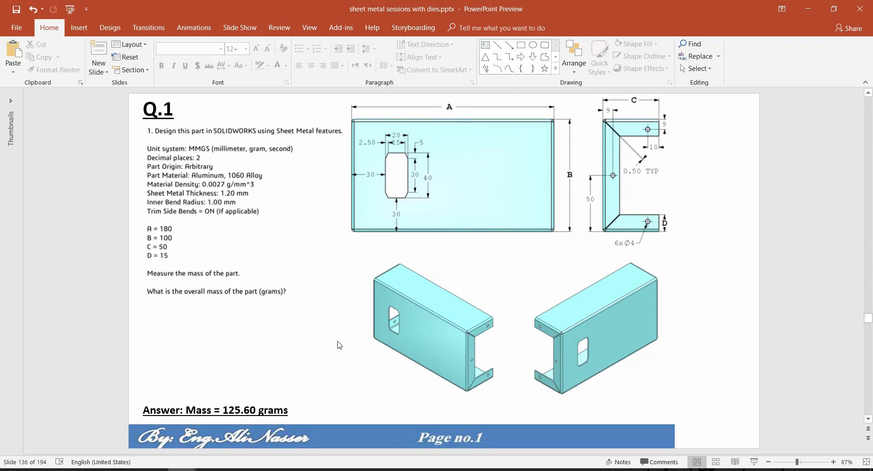
click(494, 241)
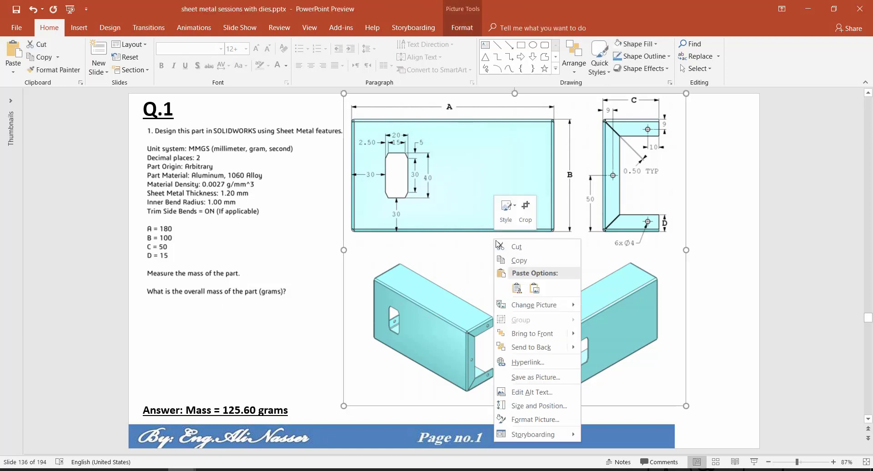
right_click(495, 240)
click(516, 259)
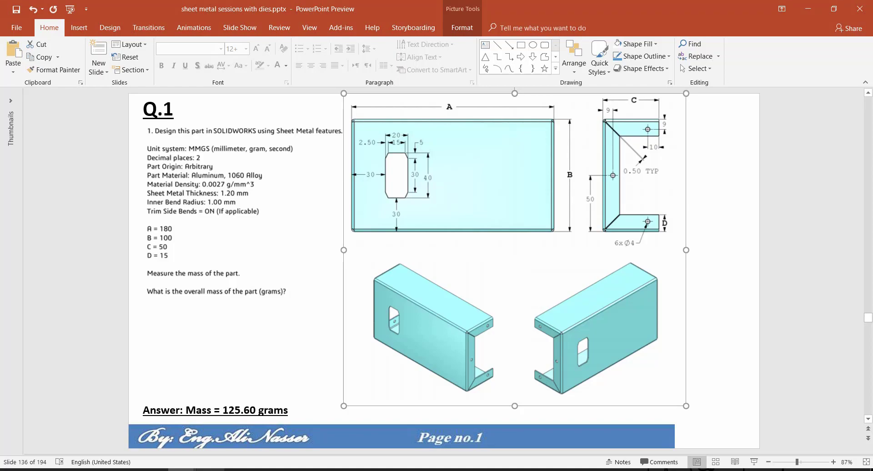
click(213, 469)
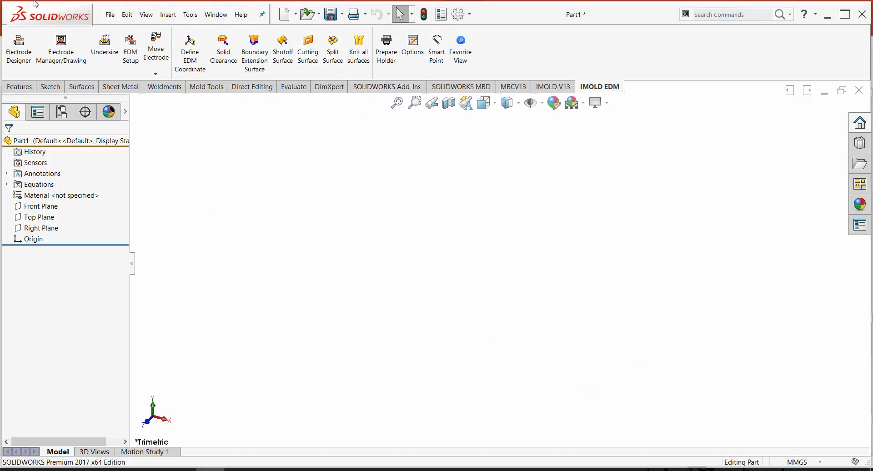
- Start a new sketch on the Front Plane
right_click(47, 209)
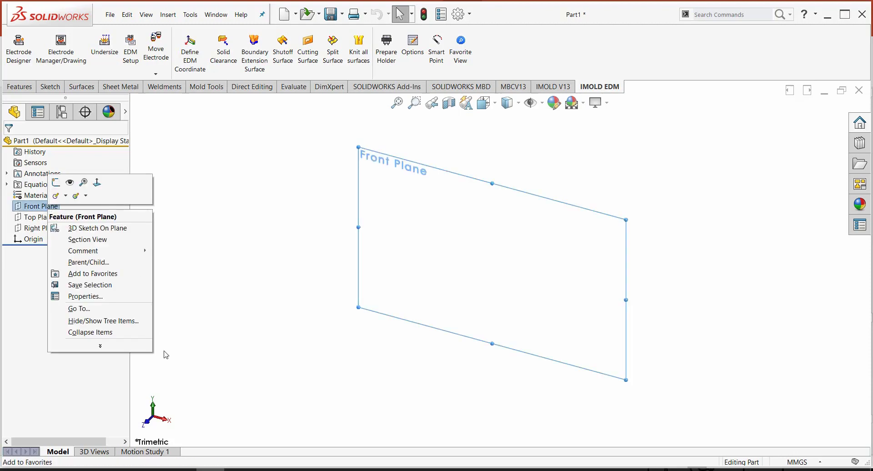
click(181, 469)
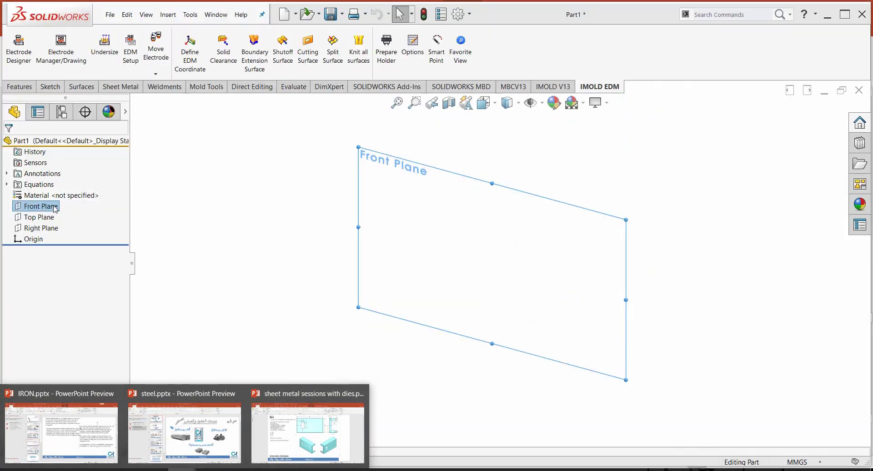
click(61, 193)
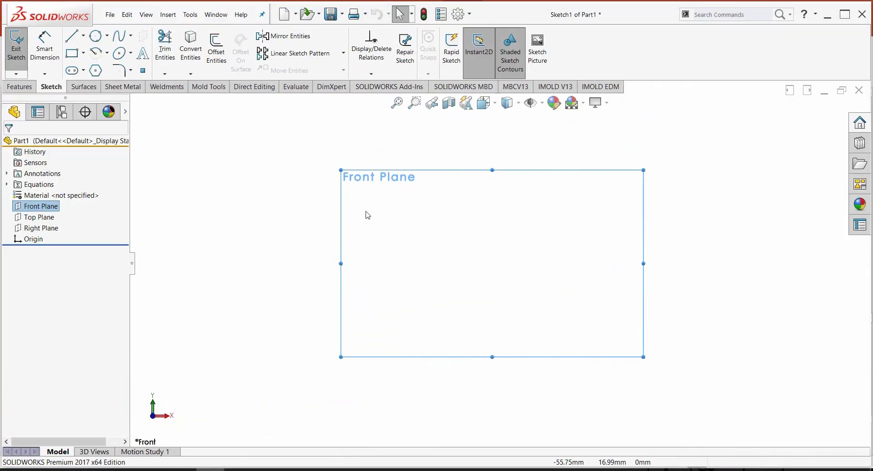
- Paste the copied Q.1 drawing into the sketch and enlarge it as a reference picture
click(127, 14)
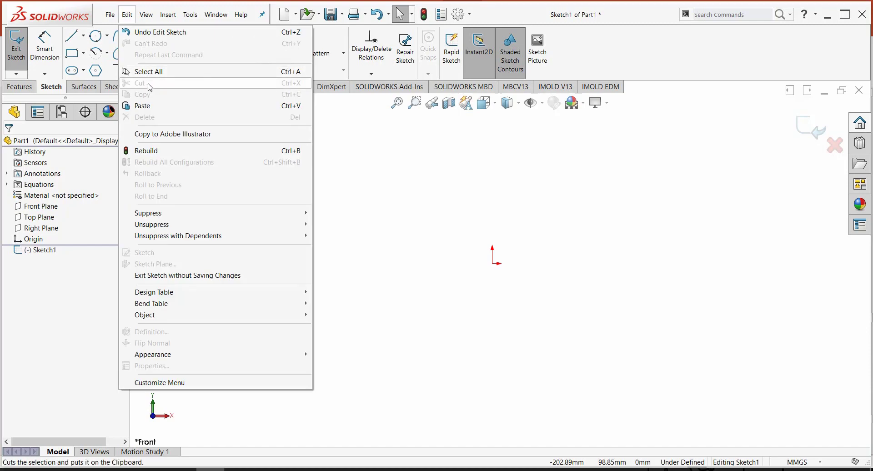
click(152, 106)
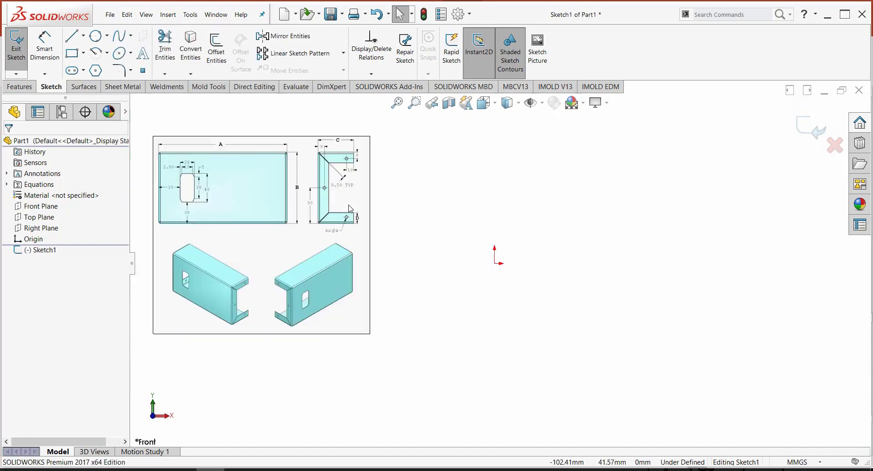
drag(325, 221, 382, 214)
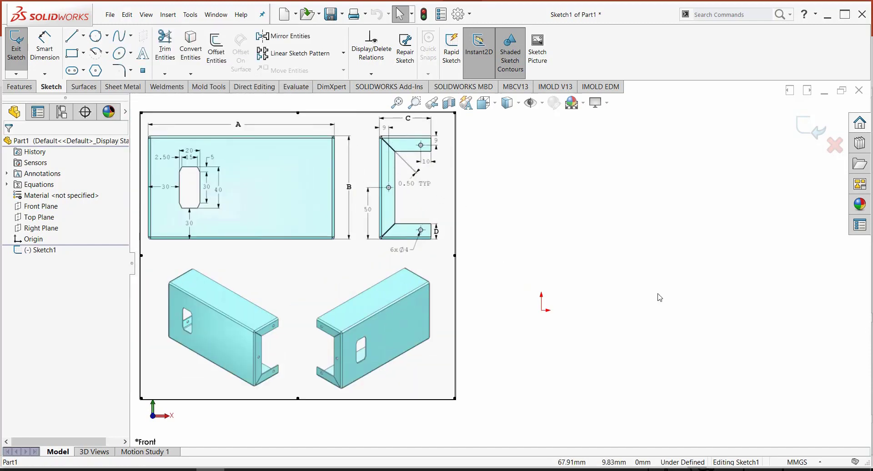
right_drag(658, 294, 600, 297)
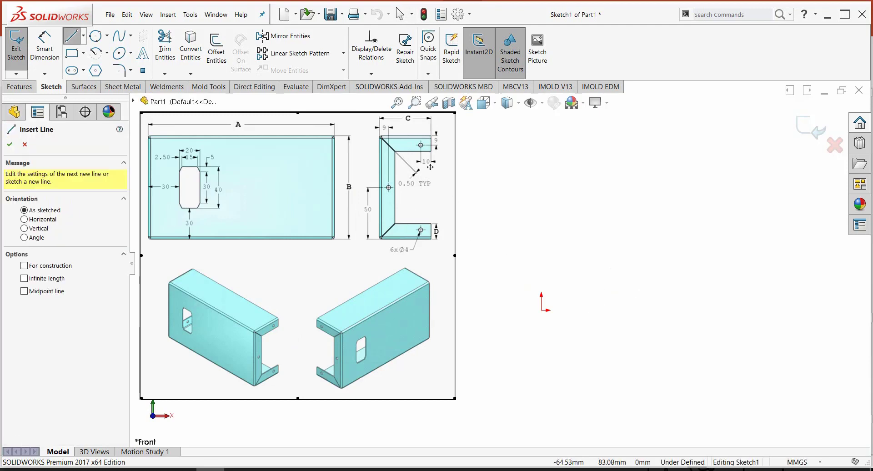
scroll(464, 204, up, 2)
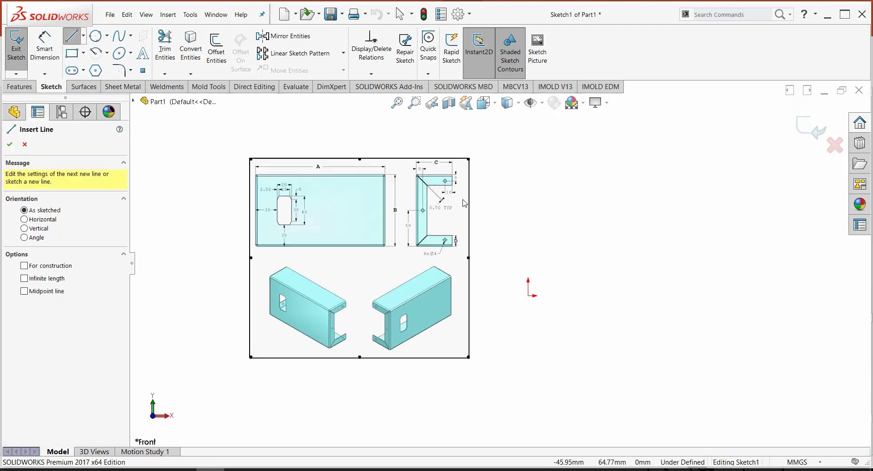
click(24, 145)
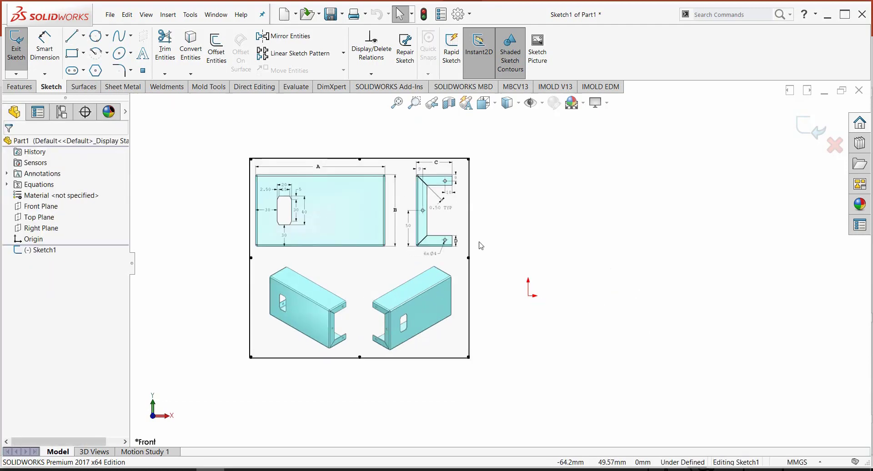
scroll(455, 240, down, 1)
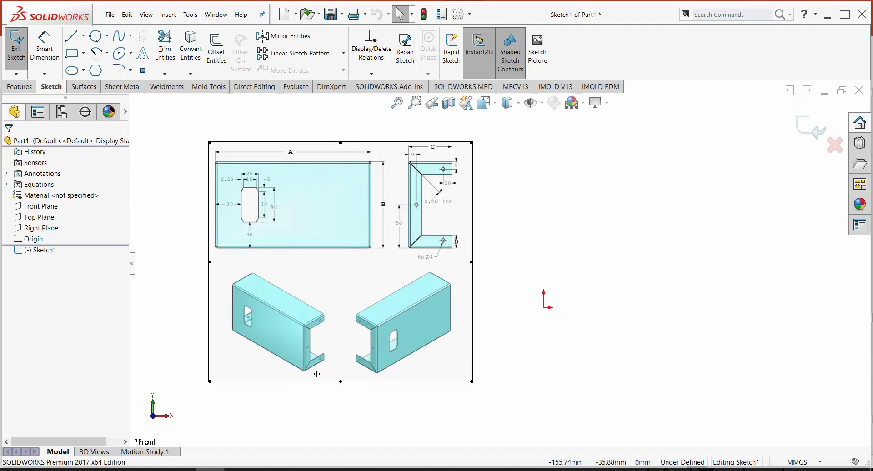
scroll(382, 348, down, 1)
scroll(417, 321, down, 1)
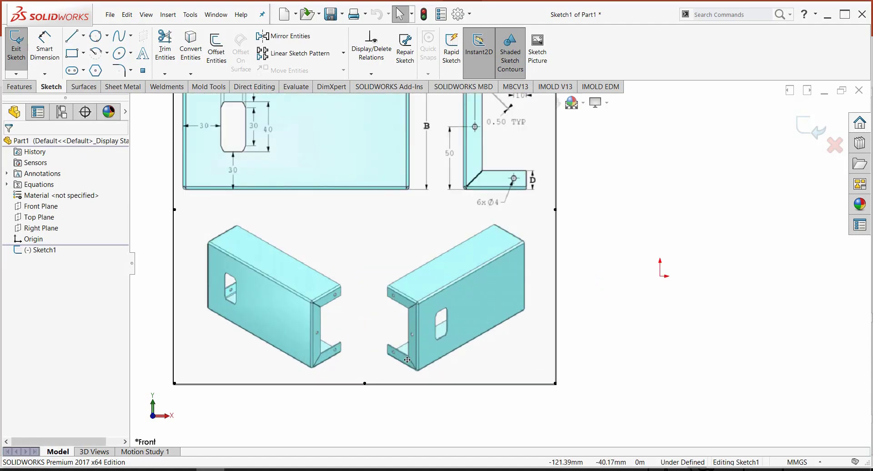
scroll(493, 263, up, 1)
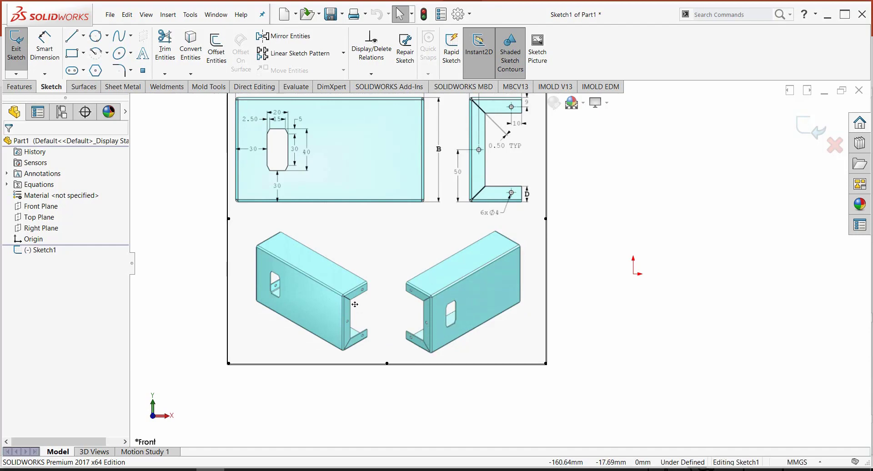
scroll(500, 264, up, 2)
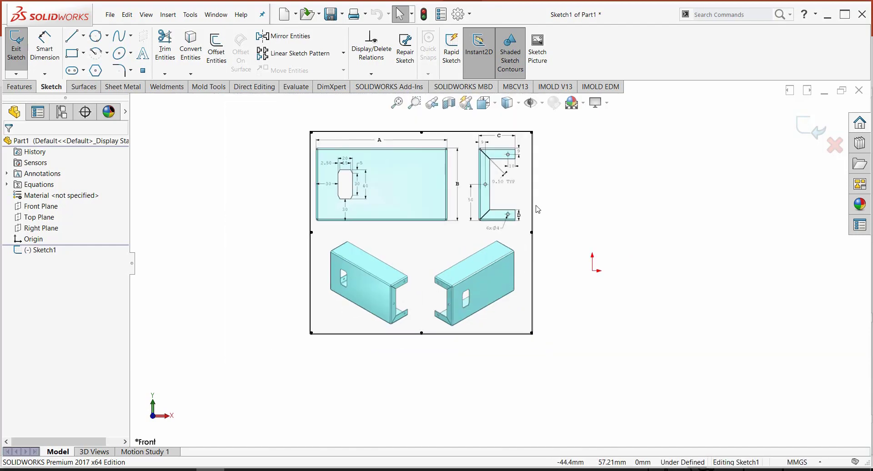
scroll(537, 209, down, 2)
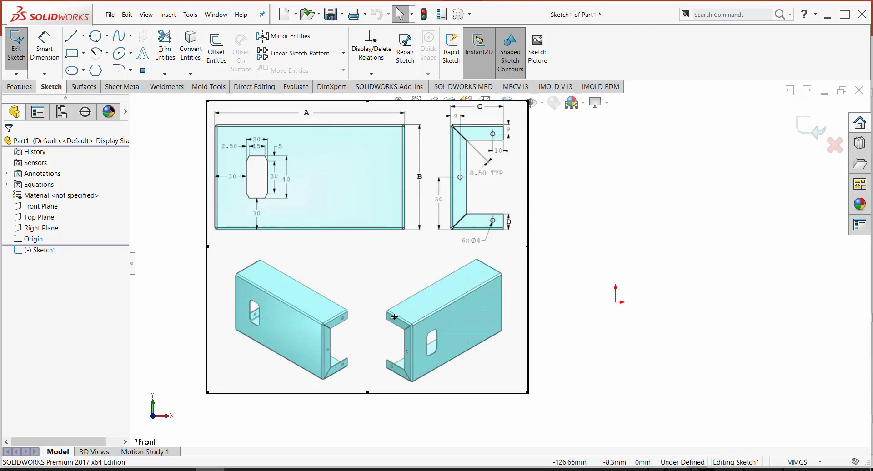
scroll(500, 263, up, 3)
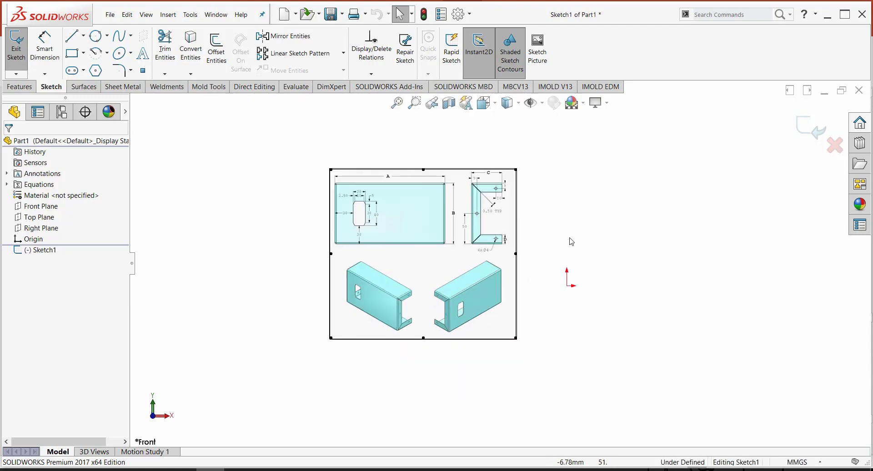
- Draw the C-shaped profile: bottom horizontal line, vertical line, and top horizontal line
right_drag(584, 219, 632, 219)
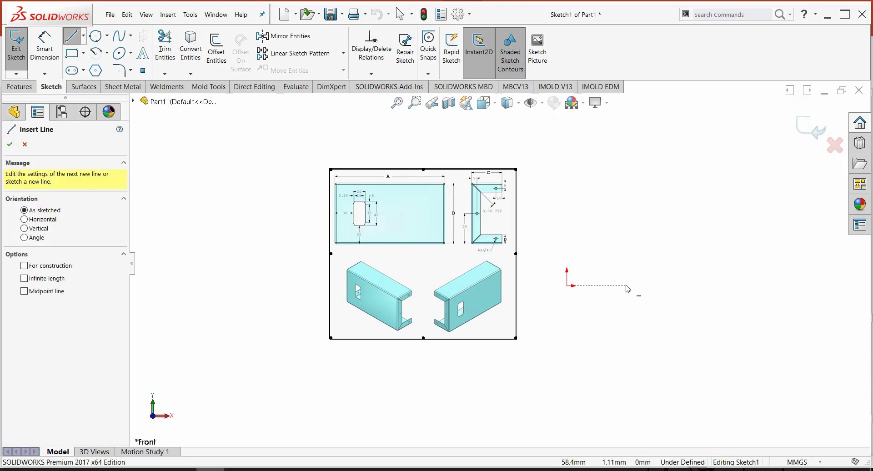
drag(626, 285, 566, 286)
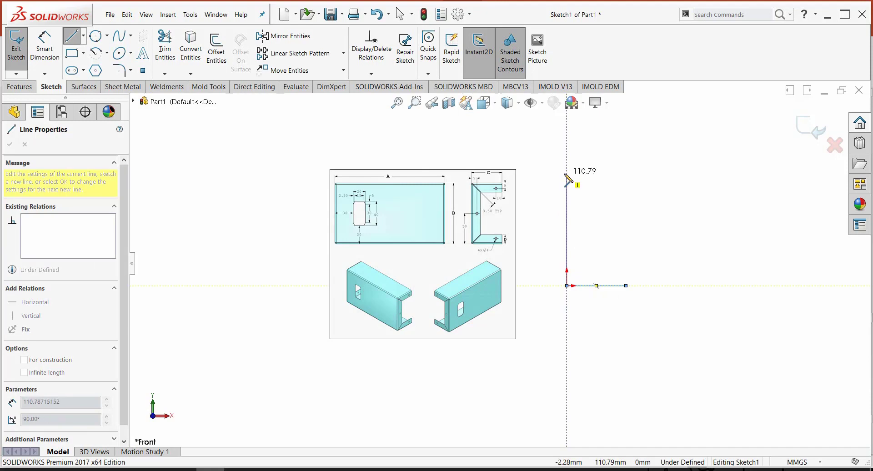
click(567, 174)
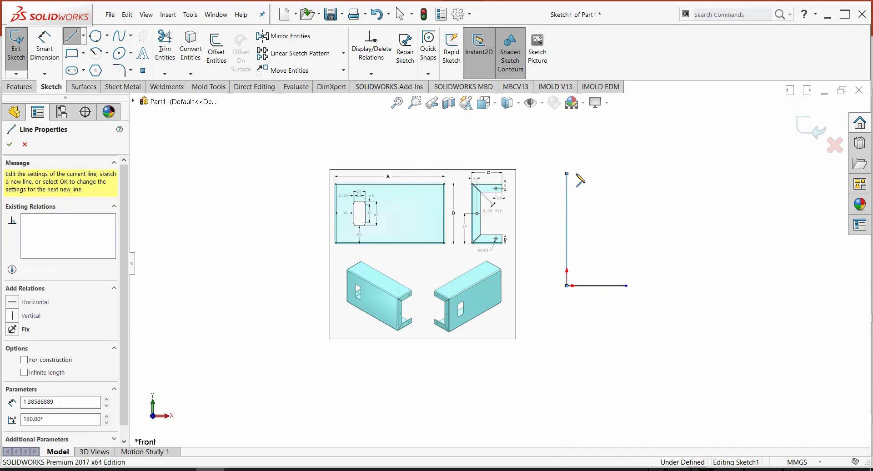
click(626, 173)
- Select the bottom and top horizontal lines together to show their relation options
key(Escape)
key(d)
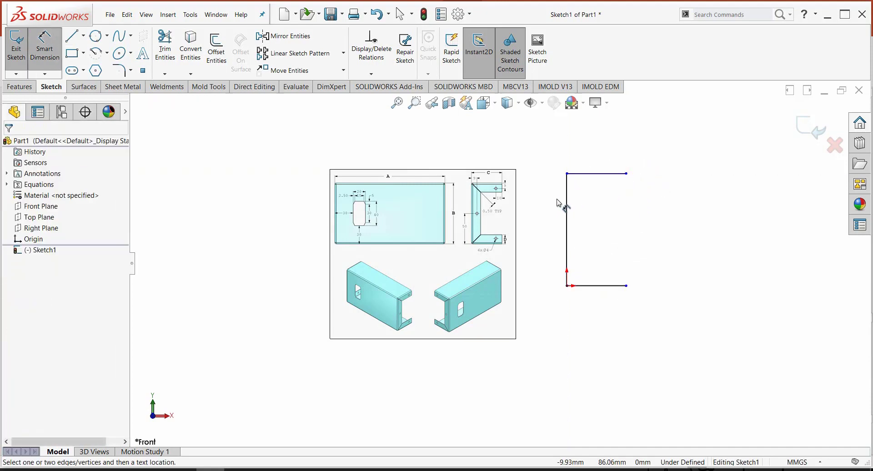
click(567, 201)
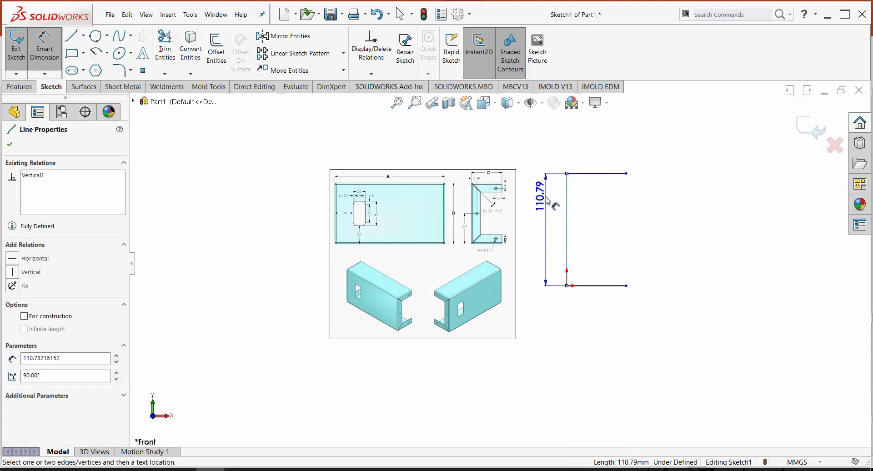
key(Escape)
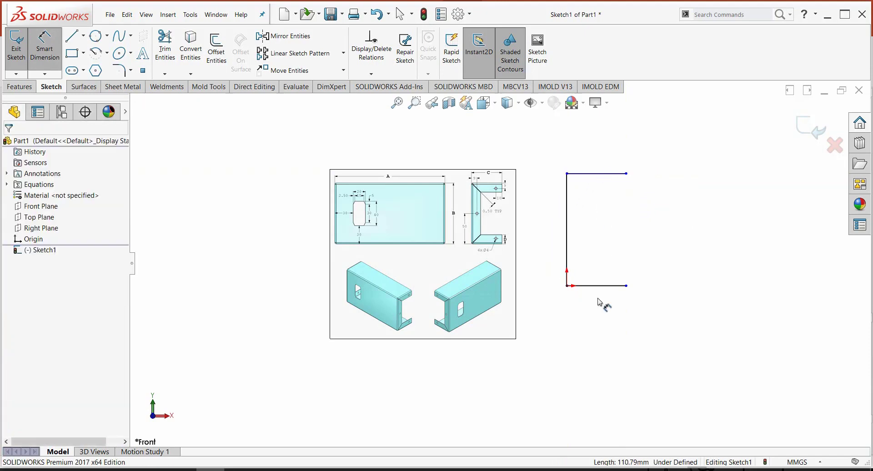
key(Escape)
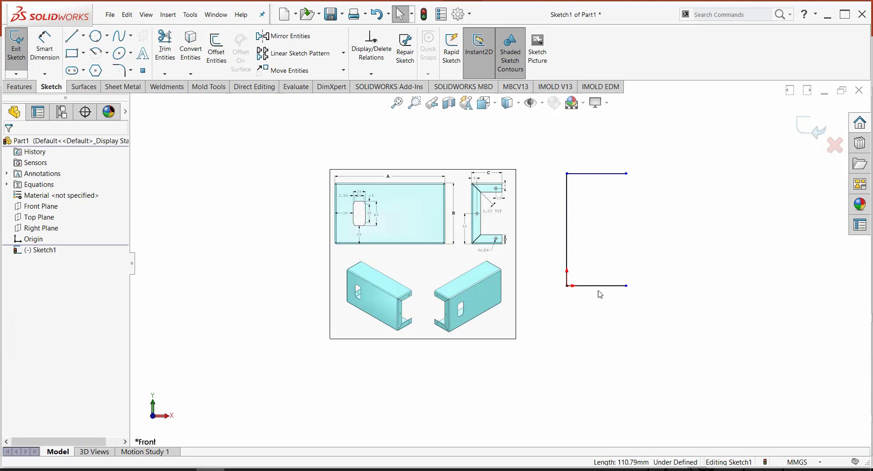
click(601, 287)
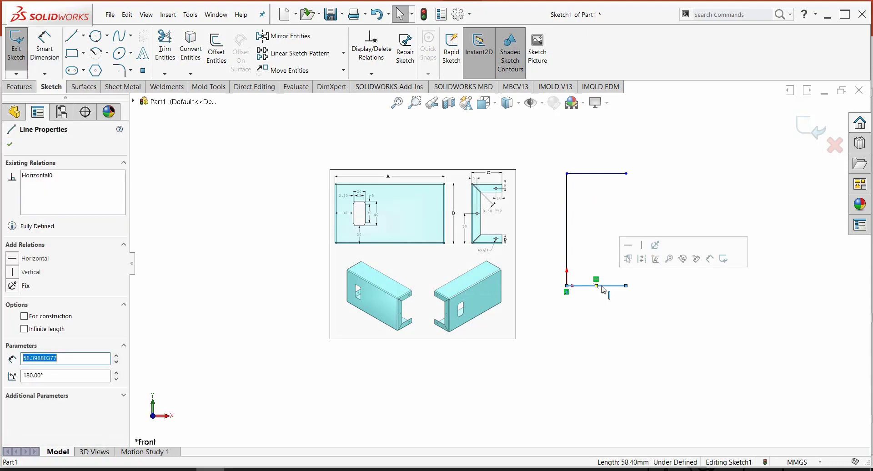
ctrl+click(597, 174)
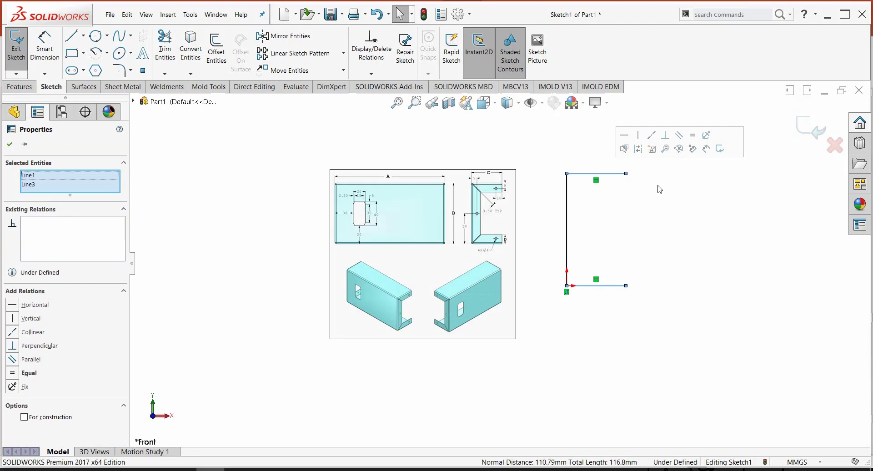
- Make the top and bottom lines equal and dimension the vertical line to global variable B (100)
click(672, 142)
right_drag(670, 259, 670, 214)
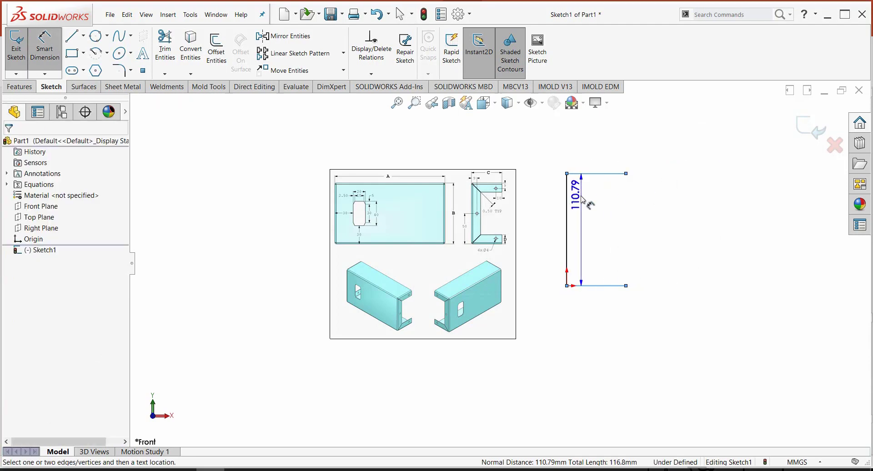
click(547, 219)
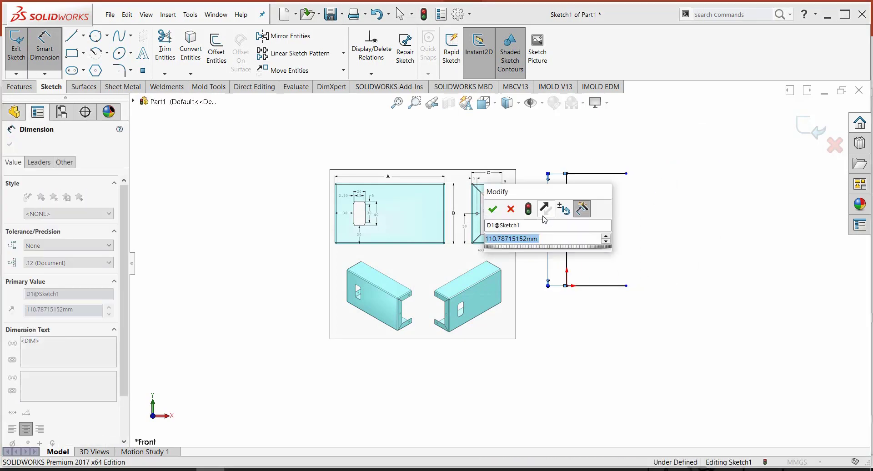
drag(541, 191, 679, 195)
scroll(465, 210, down, 3)
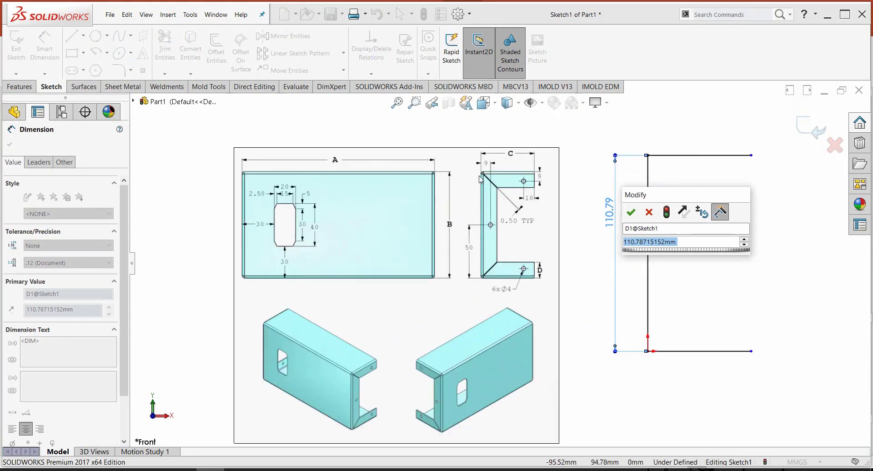
text(=)
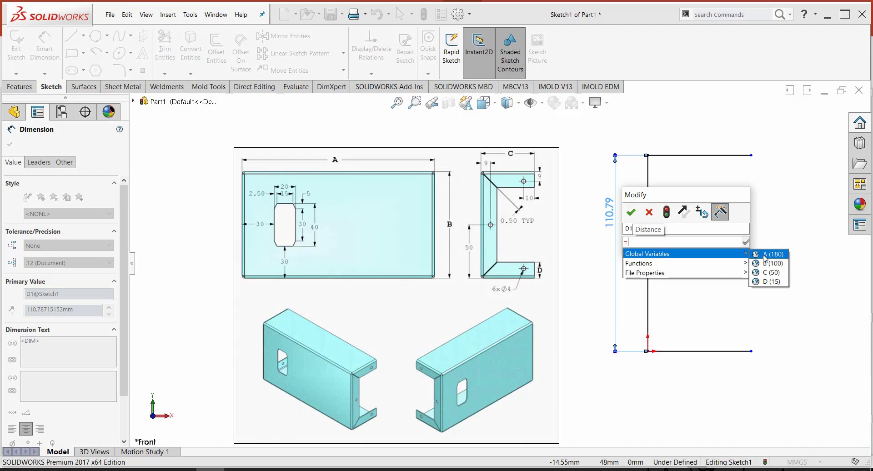
click(767, 263)
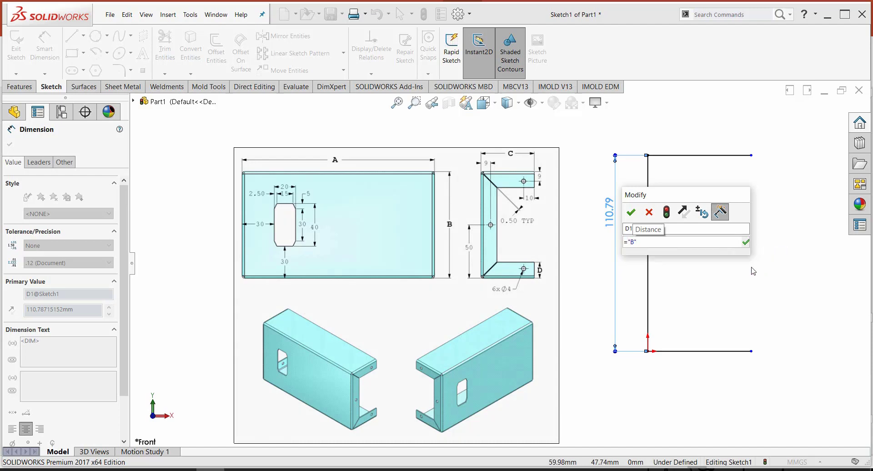
click(630, 212)
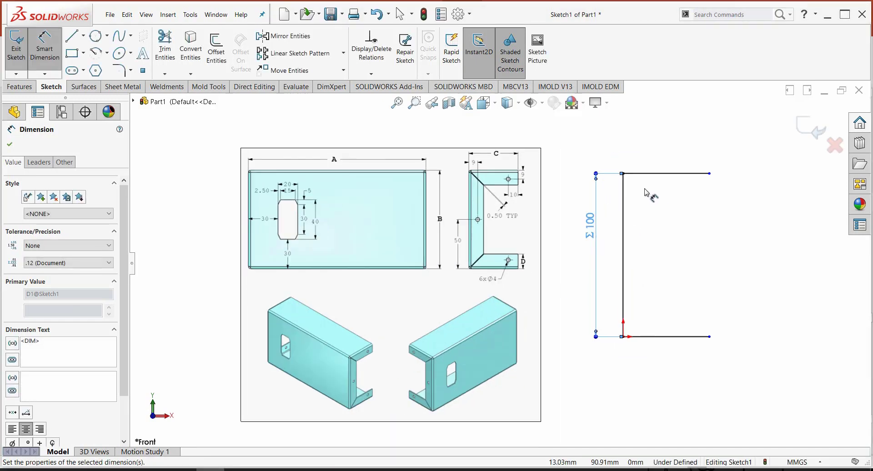
- Dimension the top line to global variable C (50 mm) and exit the fully defined sketch
click(663, 174)
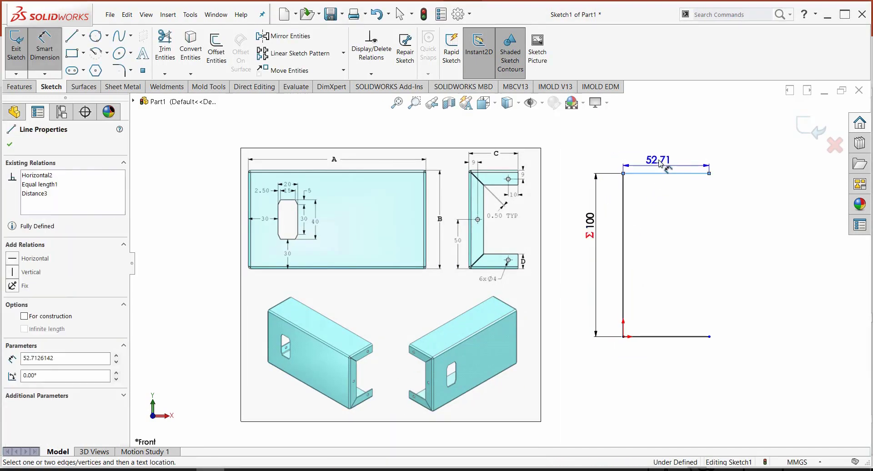
click(662, 152)
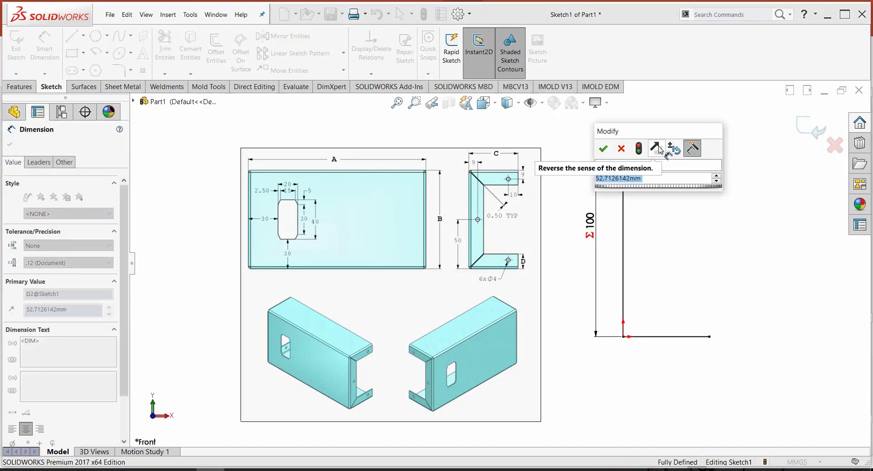
text(=)
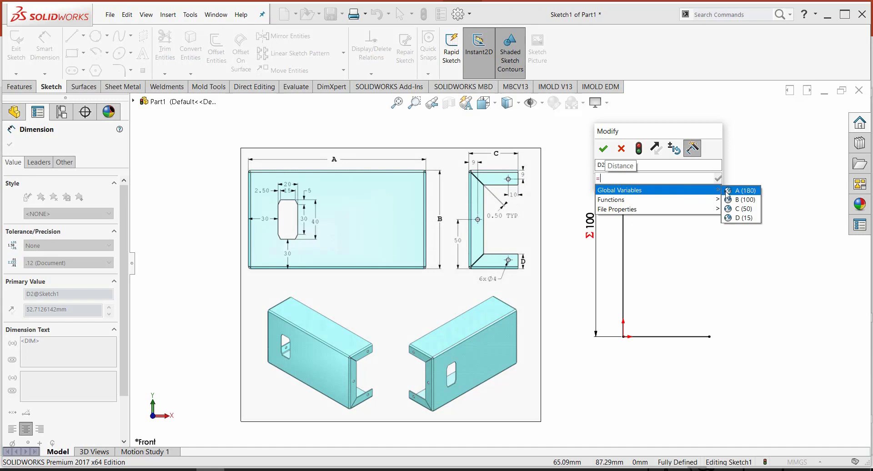
click(735, 209)
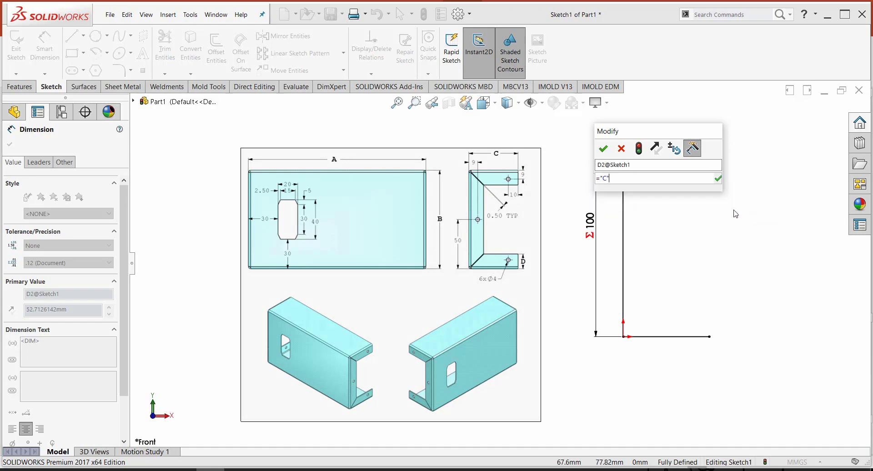
click(603, 149)
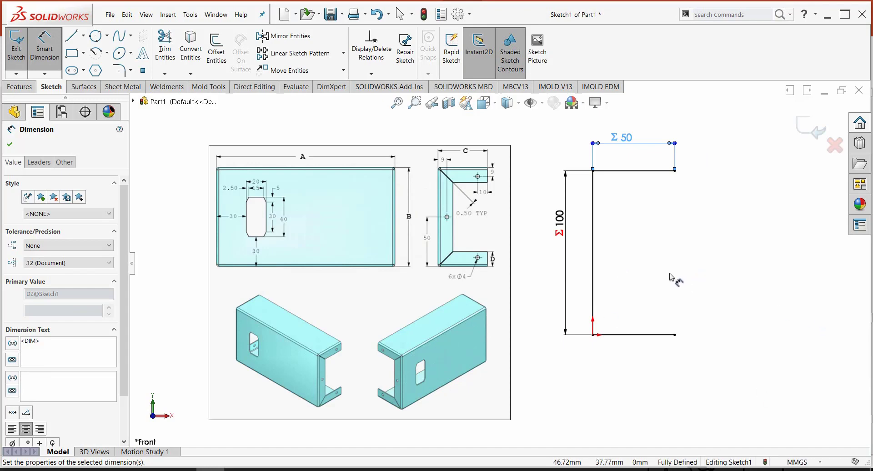
scroll(499, 263, up, 1)
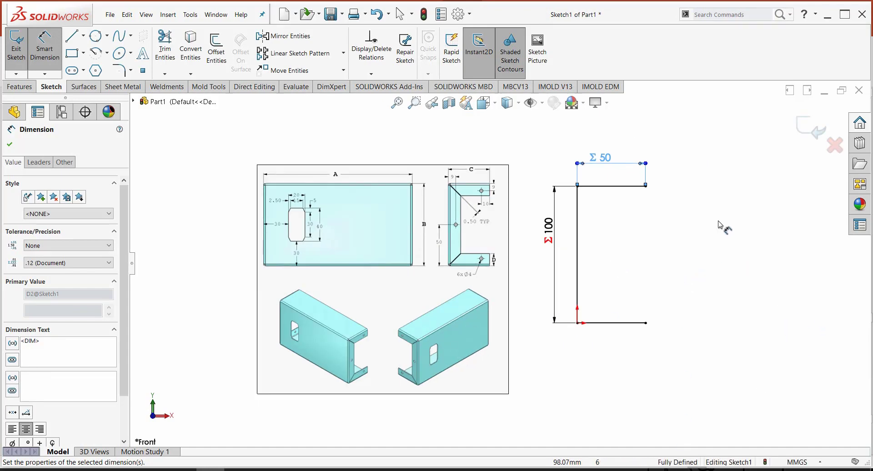
click(802, 123)
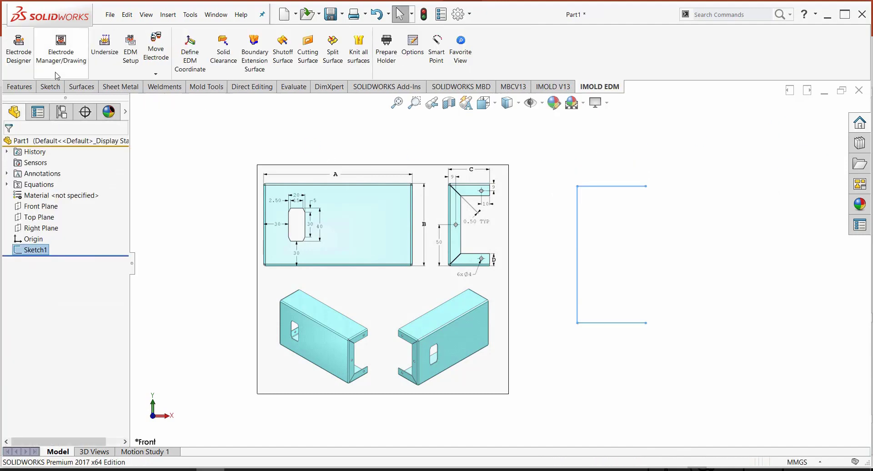
- Start a Base Flange from the C sketch, reversed, with depth = global variable A (180 mm)
click(127, 84)
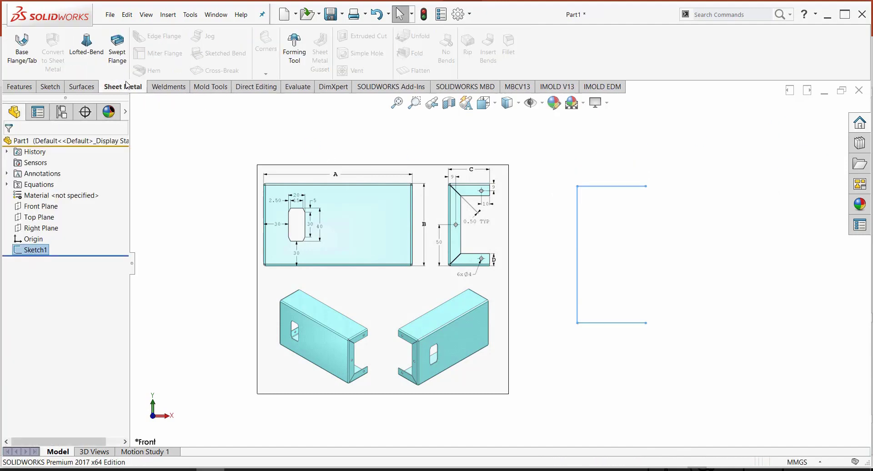
click(28, 63)
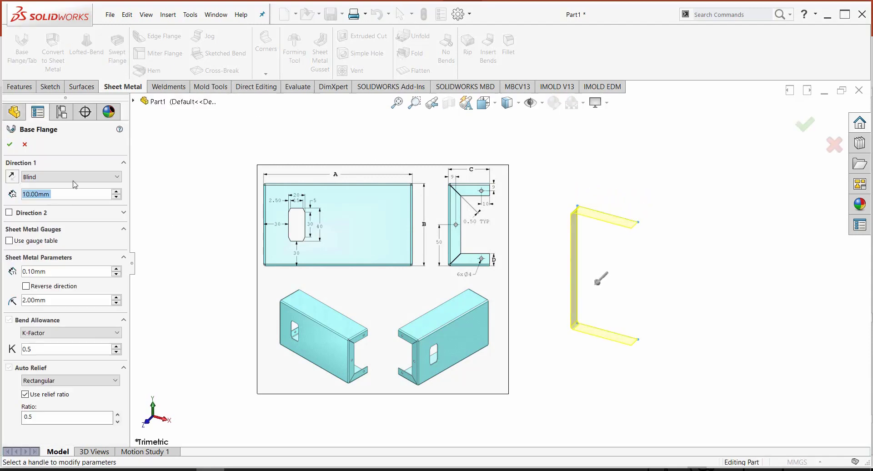
click(13, 175)
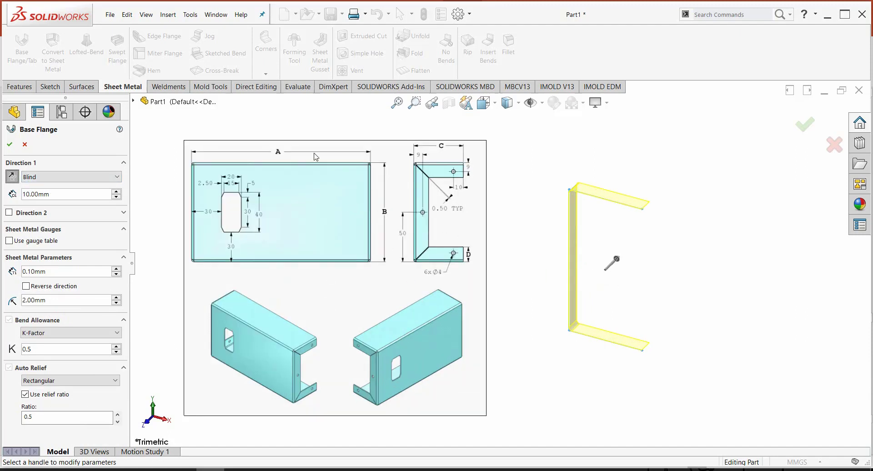
drag(73, 194, 1, 190)
text(=)
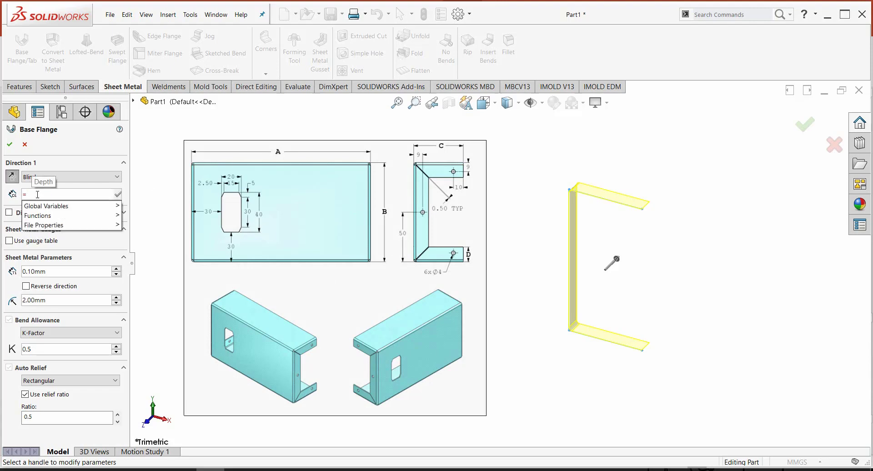
mouse_move(46, 206)
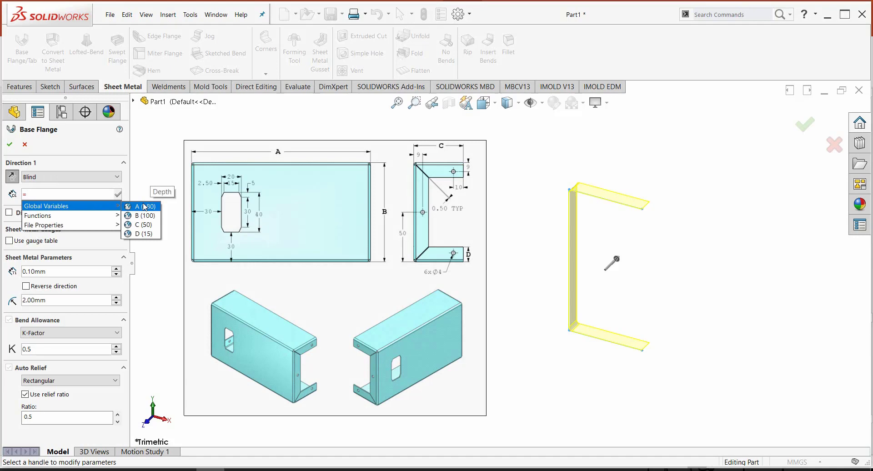
click(145, 207)
click(117, 195)
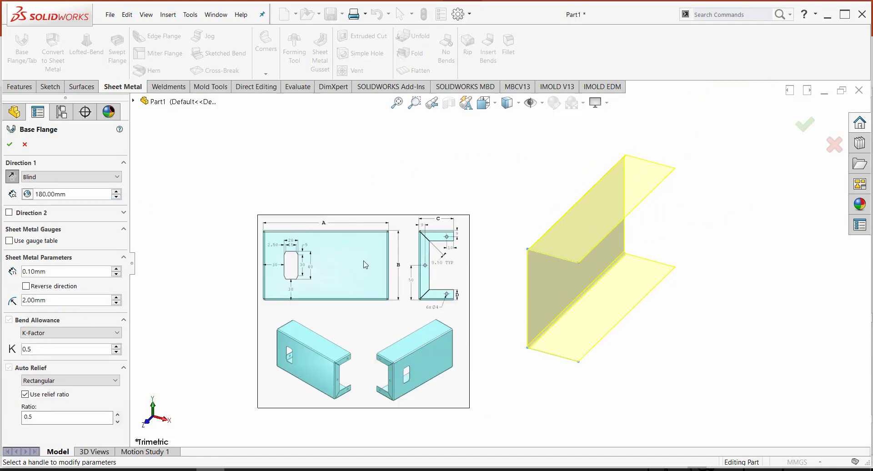
scroll(334, 298, up, 2)
scroll(596, 364, down, 3)
scroll(485, 376, down, 2)
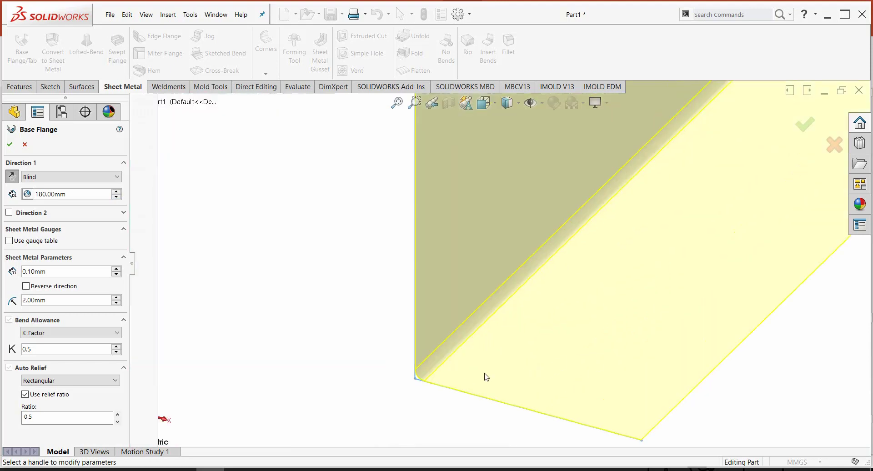
scroll(431, 382, down, 2)
scroll(412, 378, up, 3)
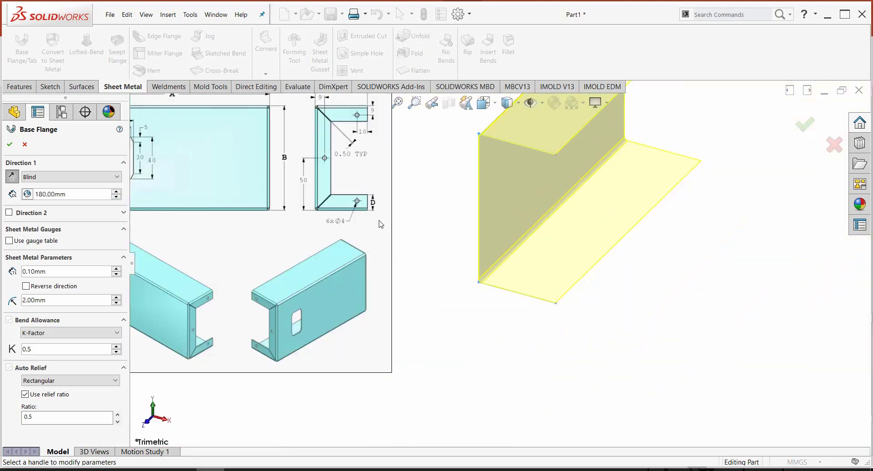
scroll(380, 225, up, 2)
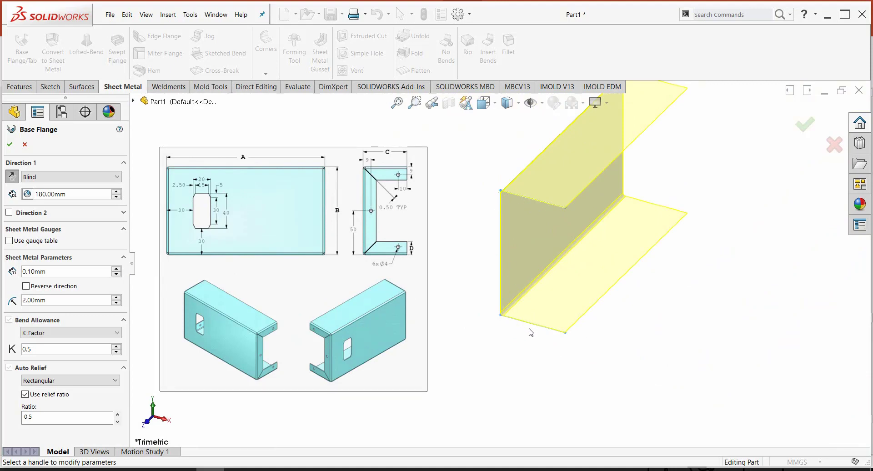
scroll(531, 331, down, 2)
scroll(492, 288, down, 2)
scroll(474, 273, down, 2)
scroll(462, 356, up, 1)
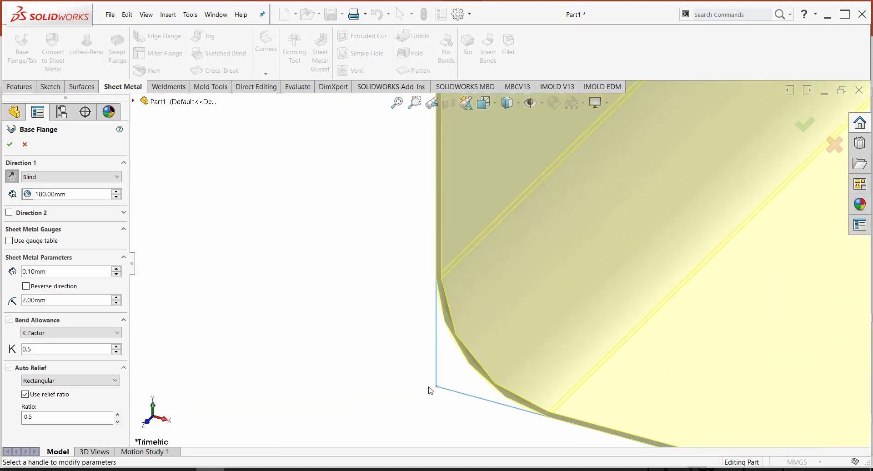
scroll(455, 355, up, 1)
scroll(447, 353, up, 2)
scroll(436, 339, up, 2)
scroll(416, 305, up, 2)
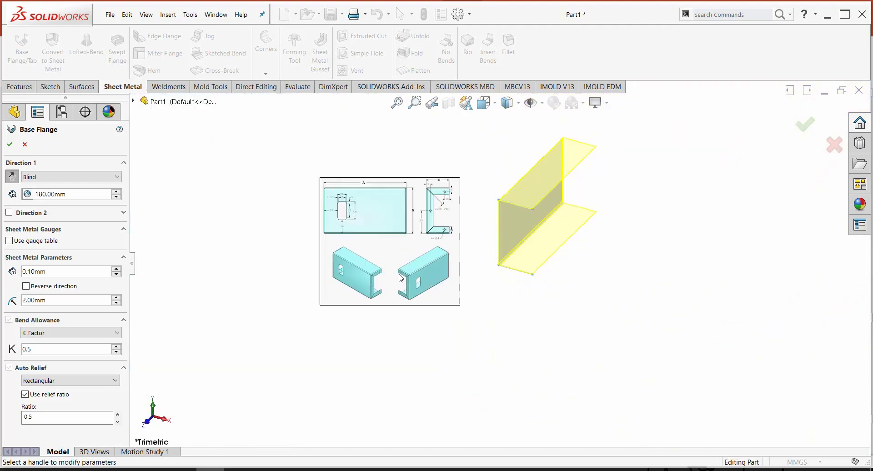
scroll(371, 203, down, 2)
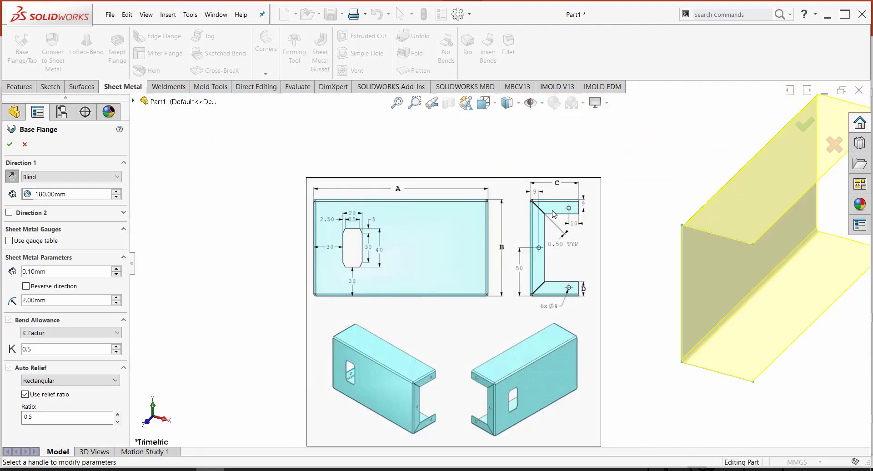
scroll(790, 310, up, 1)
scroll(599, 322, down, 3)
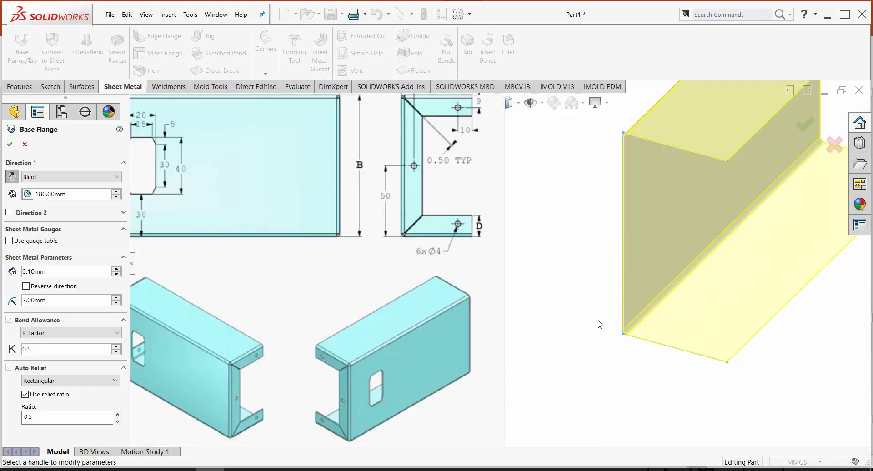
scroll(612, 331, down, 2)
mouse_move(612, 331)
middle_down()
mouse_move(466, 344)
mouse_move(440, 327)
middle_up()
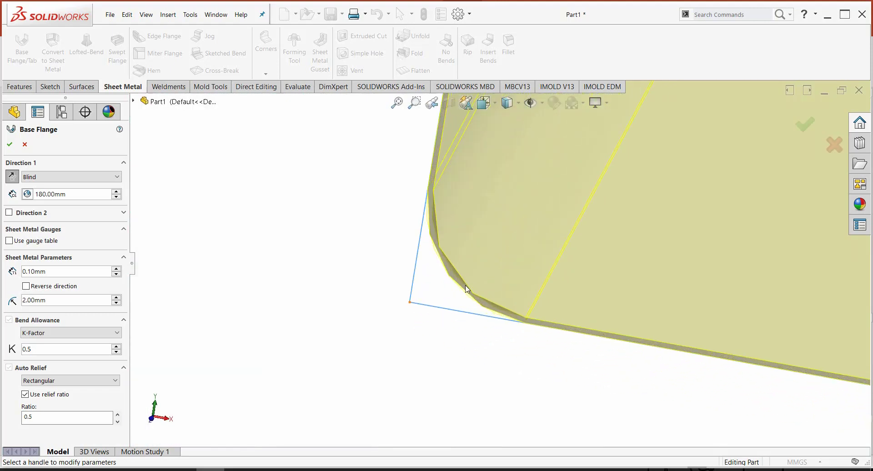
middle_drag(466, 289, 473, 255)
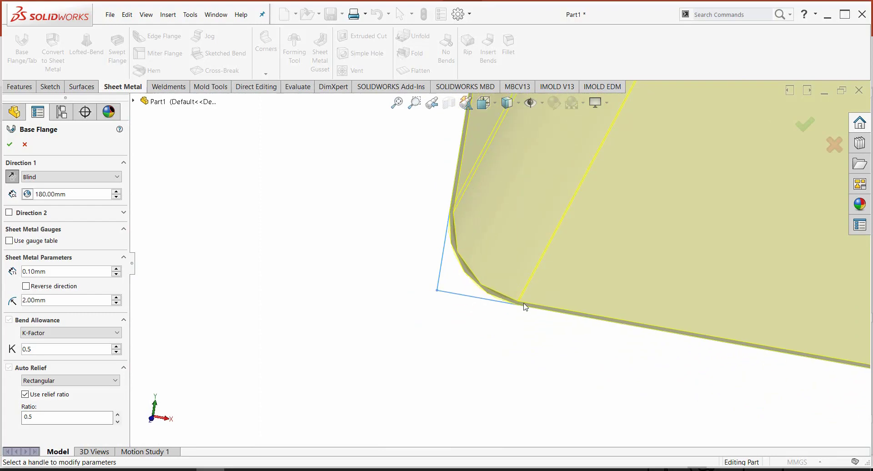
click(435, 101)
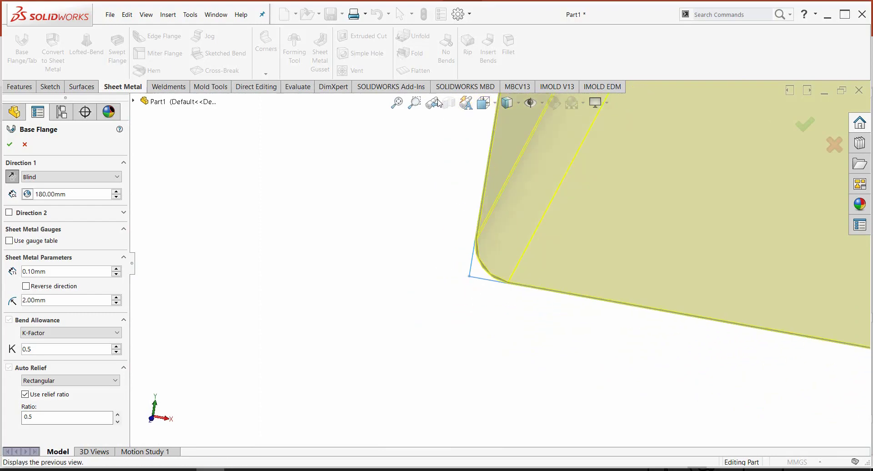
click(496, 106)
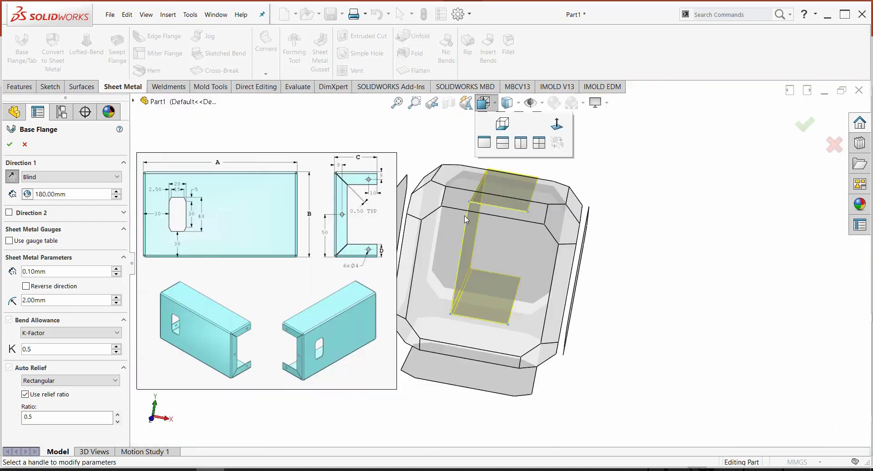
- View the flange preview from the Front, zoomed in on the bend
click(549, 278)
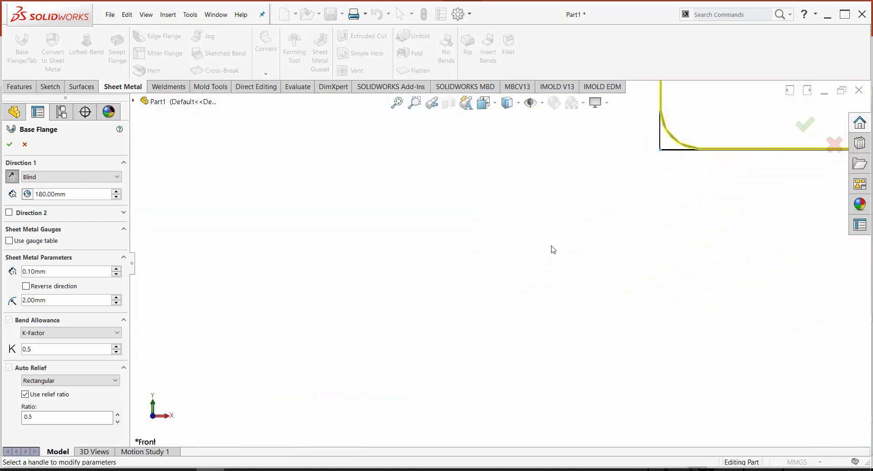
scroll(436, 318, down, 4)
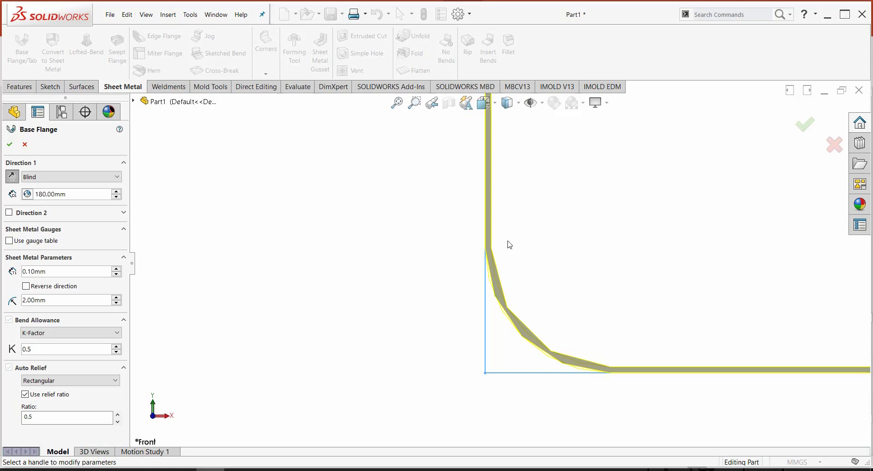
scroll(460, 296, up, 3)
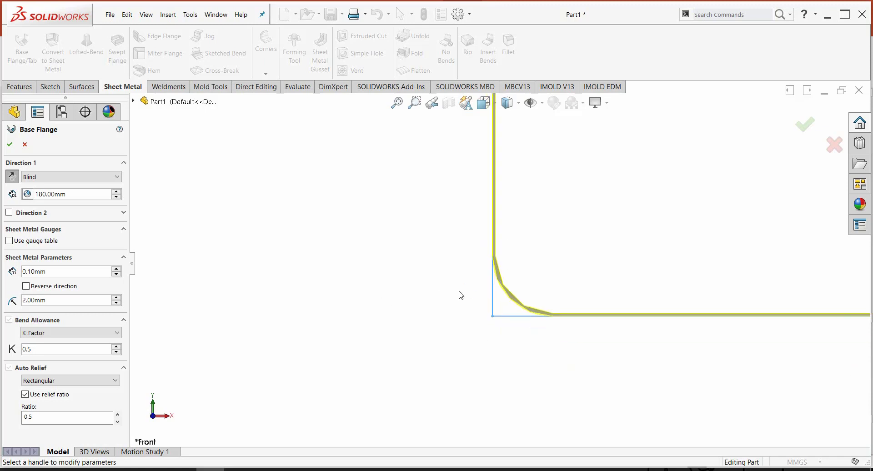
scroll(460, 294, up, 3)
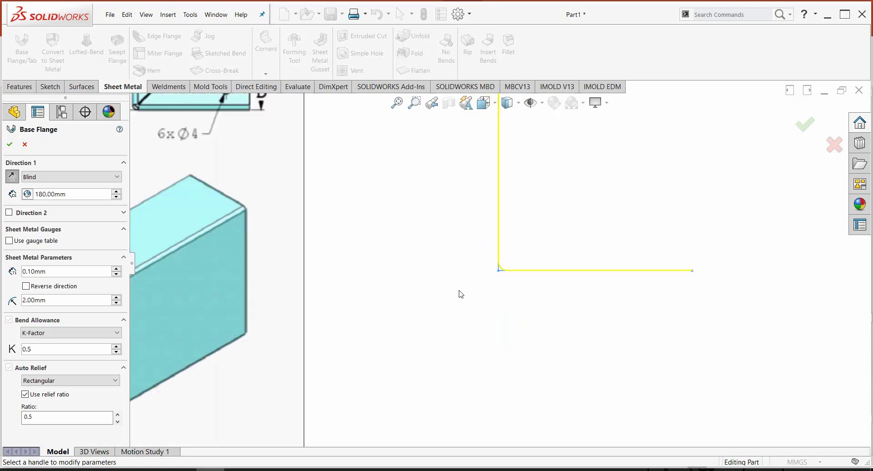
scroll(459, 292, up, 2)
scroll(352, 176, down, 3)
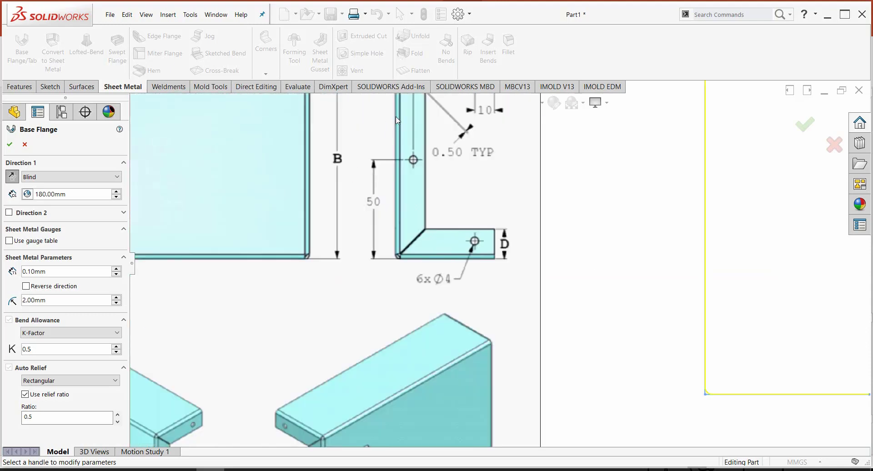
scroll(502, 276, up, 3)
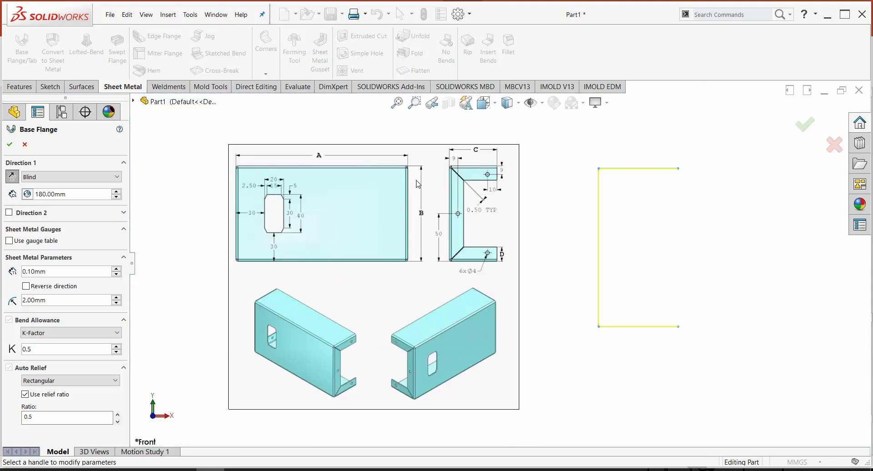
scroll(581, 292, down, 3)
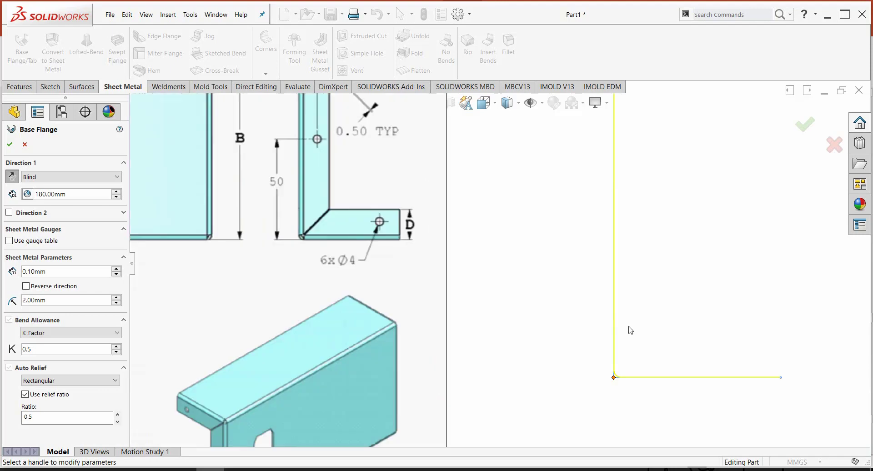
scroll(627, 327, down, 3)
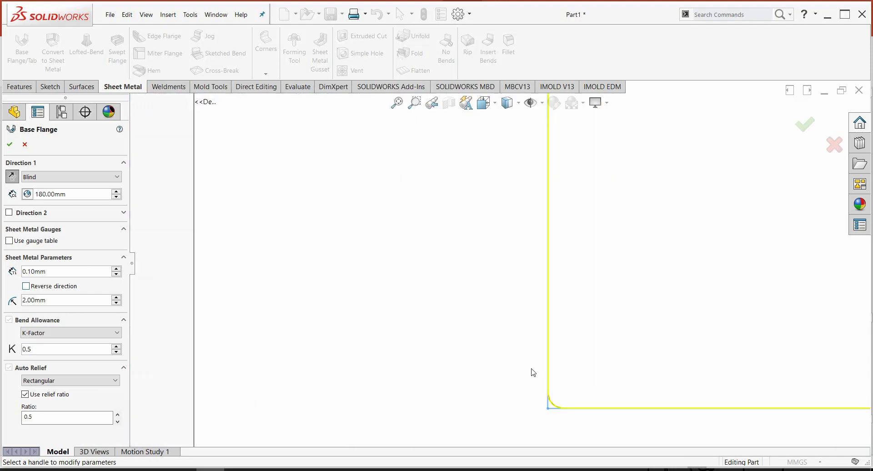
scroll(600, 434, down, 2)
scroll(578, 421, down, 2)
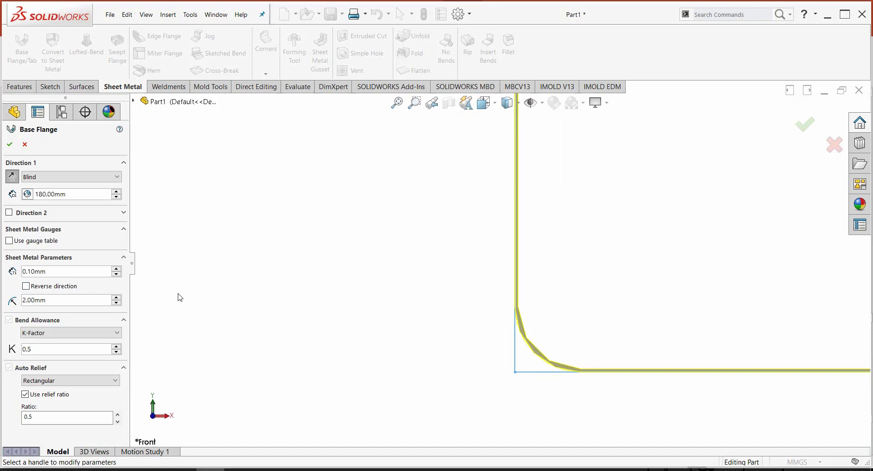
- Compare thickness sides with Reverse direction, keep the original side, and check the Q.1 requirements slide
click(39, 287)
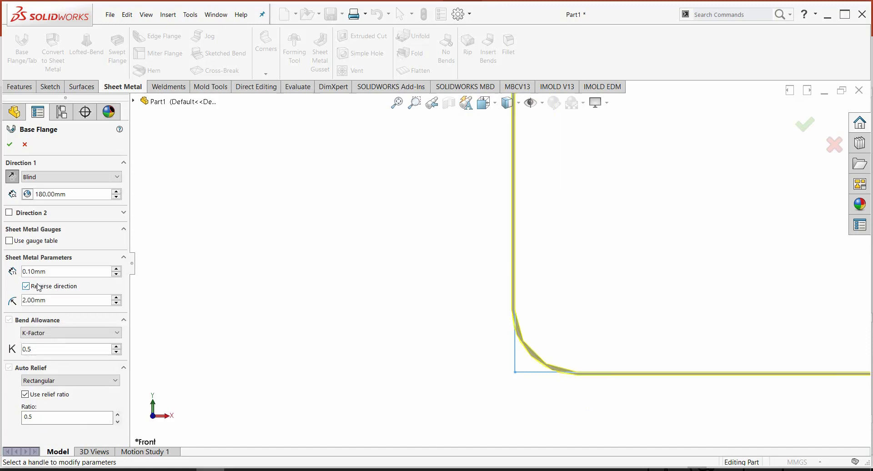
click(39, 287)
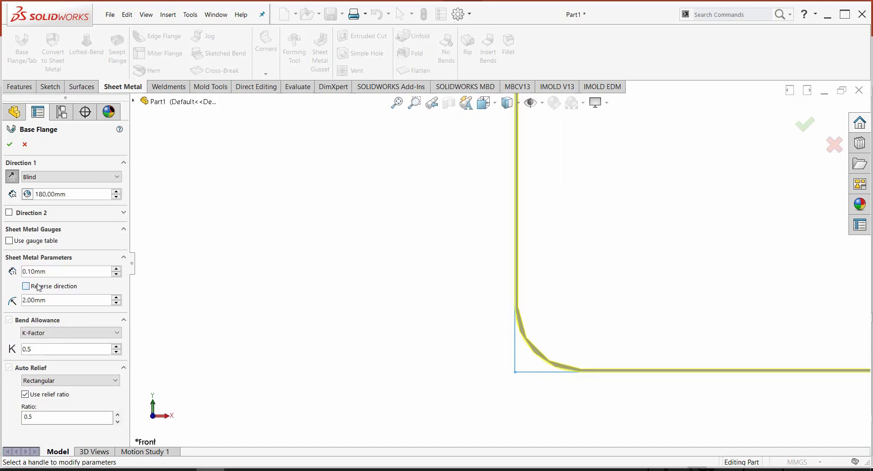
click(38, 287)
click(39, 286)
scroll(305, 269, up, 5)
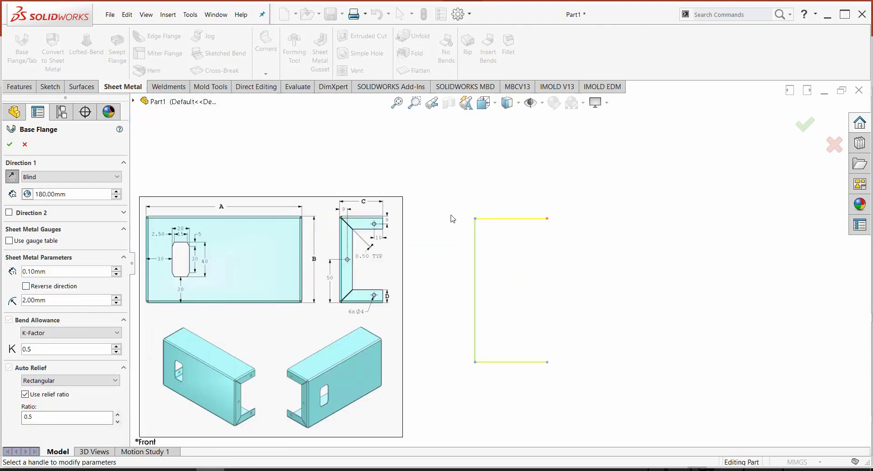
mouse_move(185, 468)
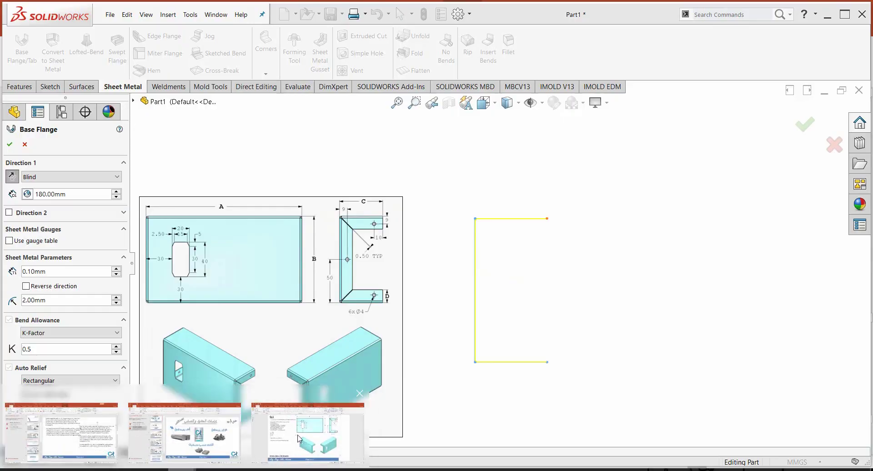
click(272, 429)
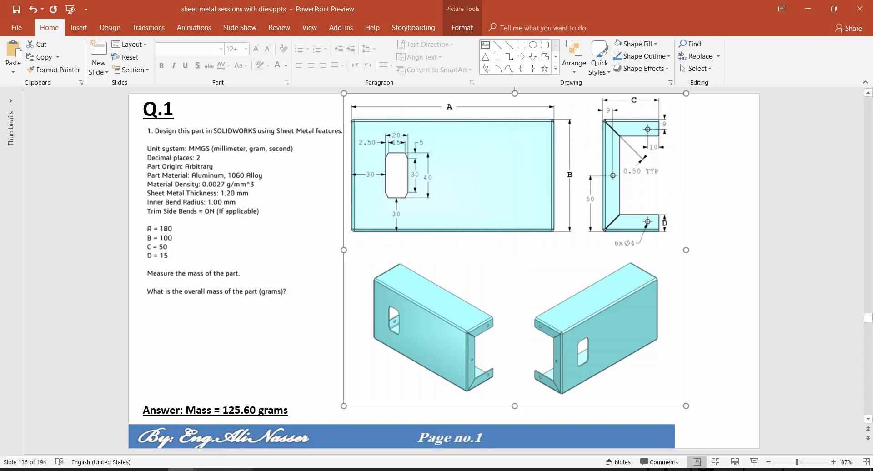
- Set the sheet thickness to 1.2 mm, leaving Reverse direction unchecked
click(210, 469)
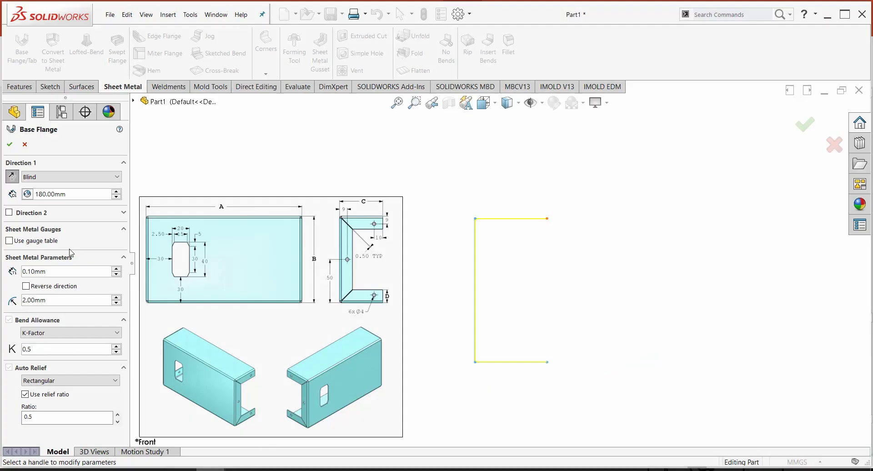
drag(69, 271, 2, 272)
text(1.2)
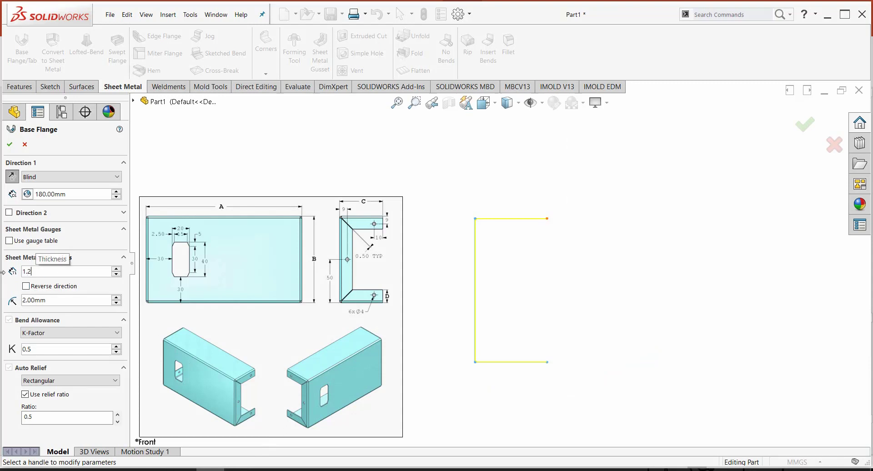
key(Return)
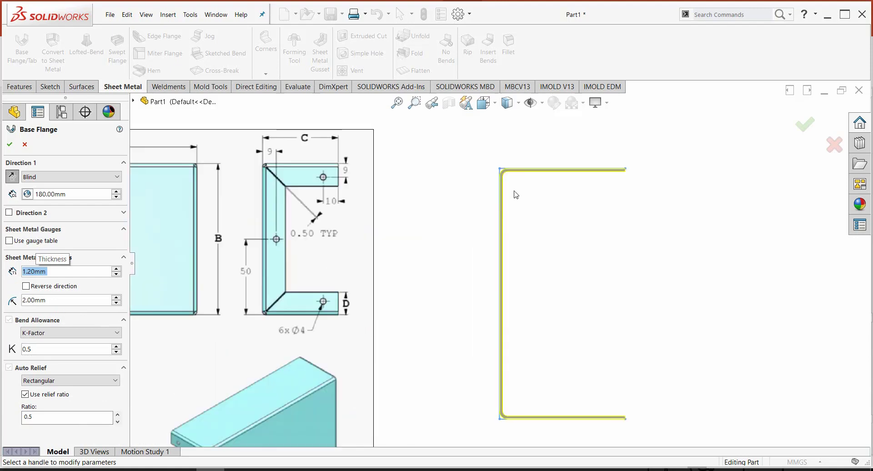
scroll(516, 175, down, 3)
scroll(493, 182, down, 2)
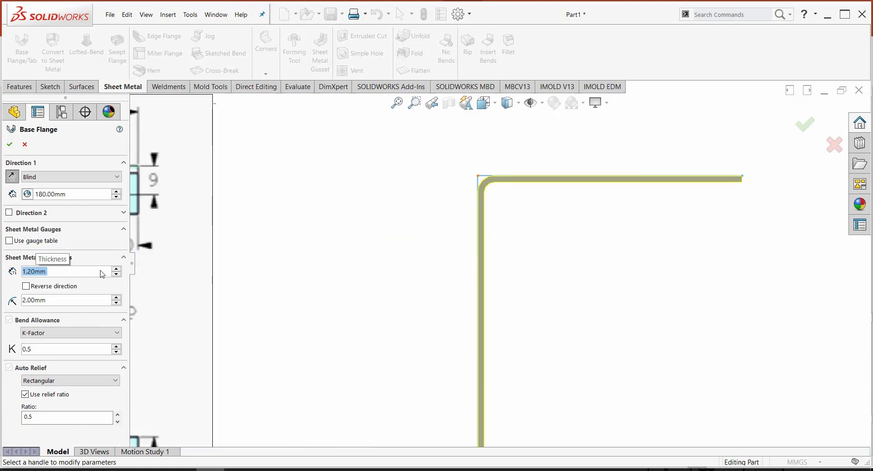
click(45, 286)
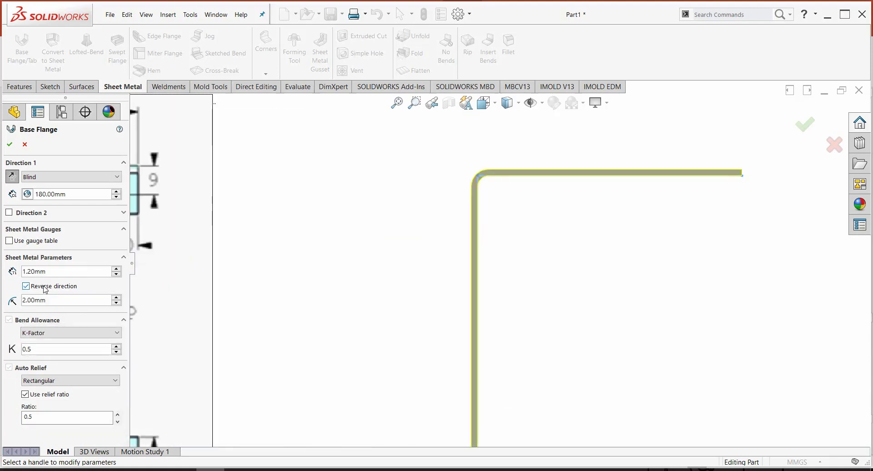
click(44, 286)
- Set the bend radius to 1 mm and create the base flange
drag(45, 300, 15, 300)
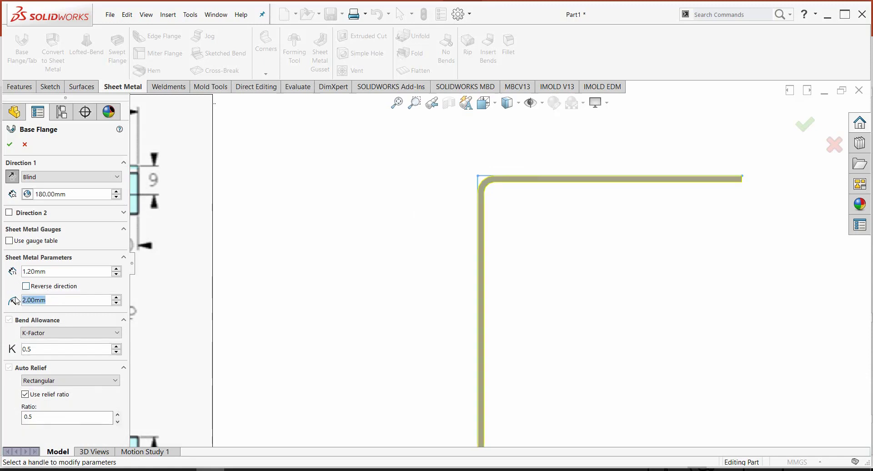
text(1)
key(Return)
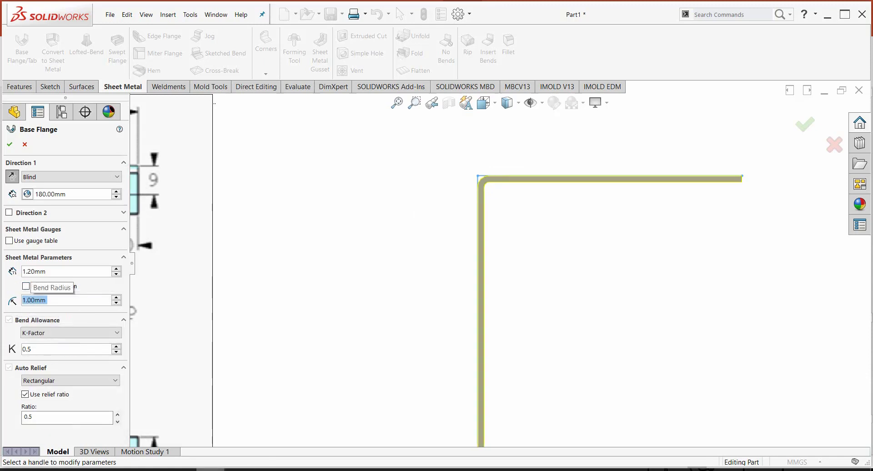
click(308, 428)
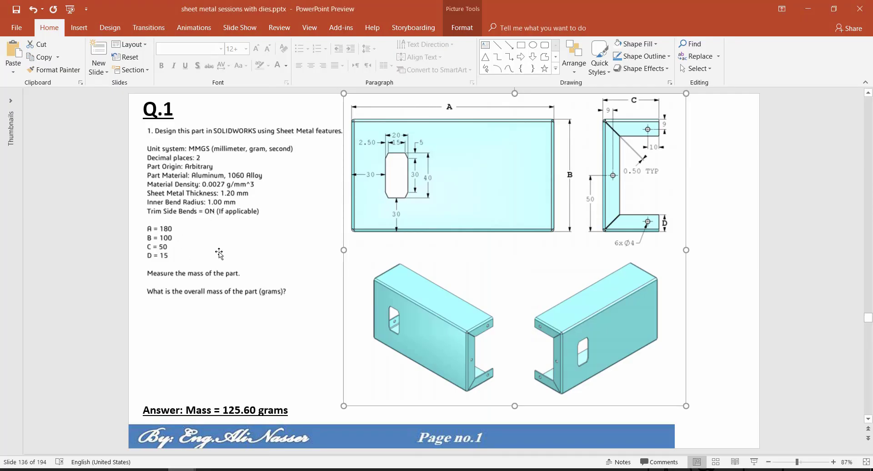
click(807, 9)
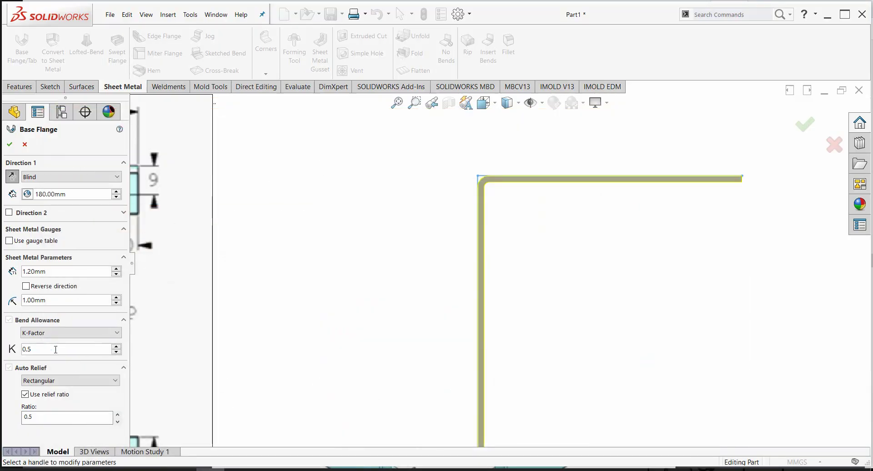
click(10, 146)
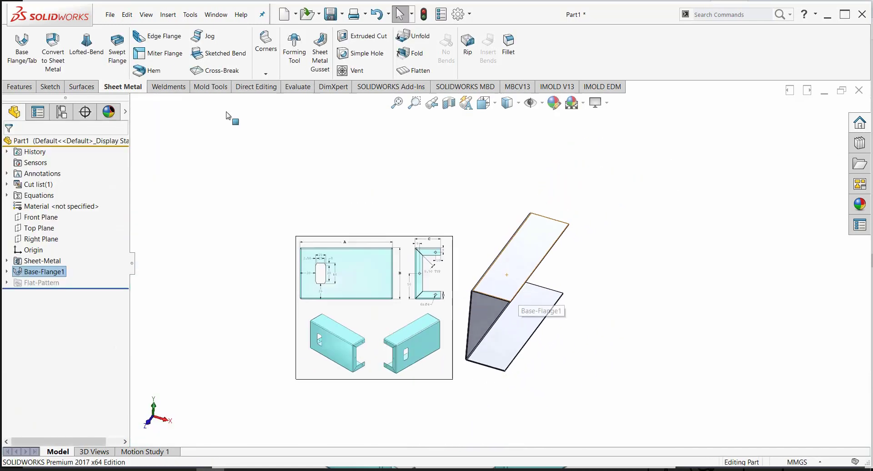
- Change the shaded display style and fit the C-channel beside the reference picture in isometric view
click(146, 15)
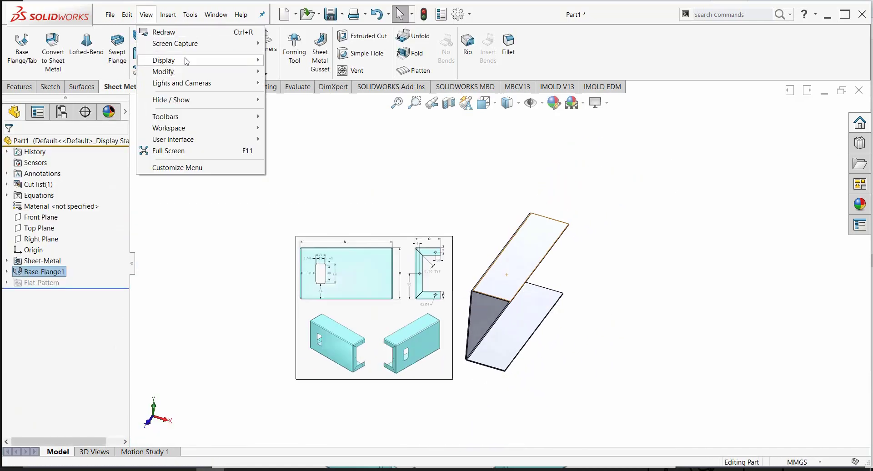
mouse_move(163, 60)
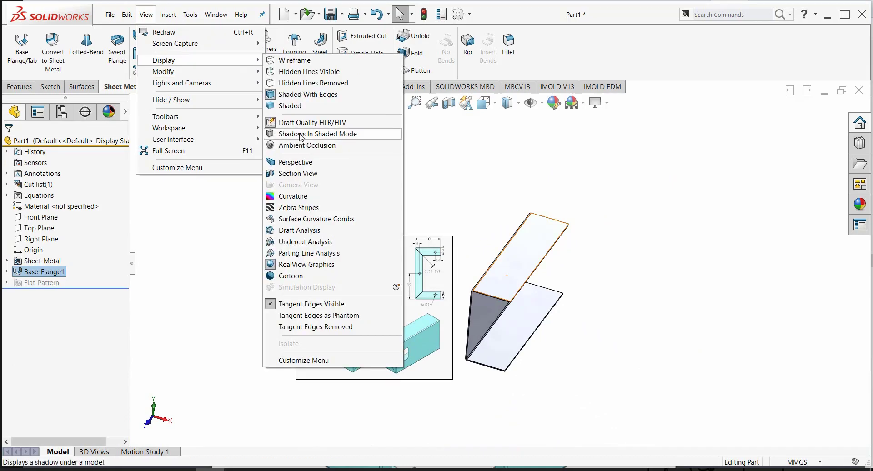
click(291, 264)
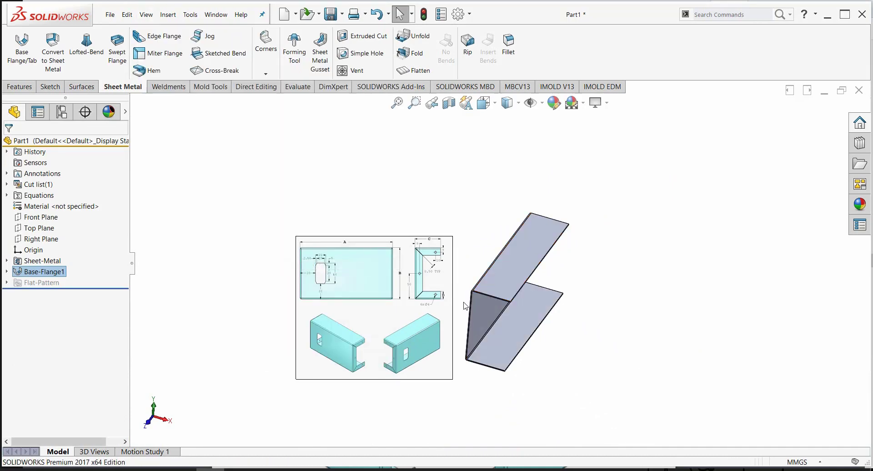
drag(426, 301, 400, 253)
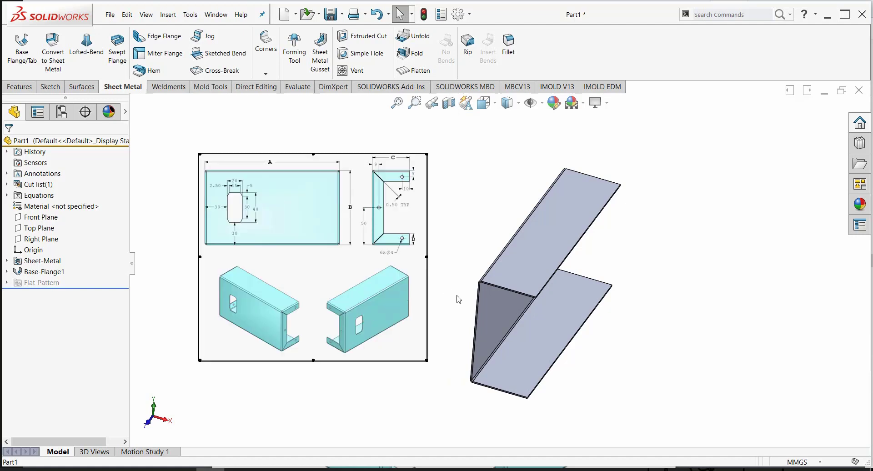
middle_drag(457, 295, 392, 279)
key(ctrl+1)
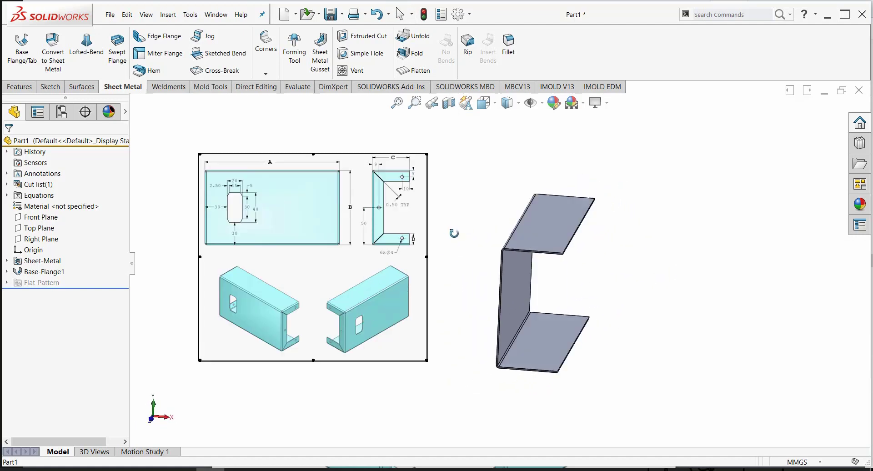
scroll(451, 260, down, 2)
key(ctrl+7)
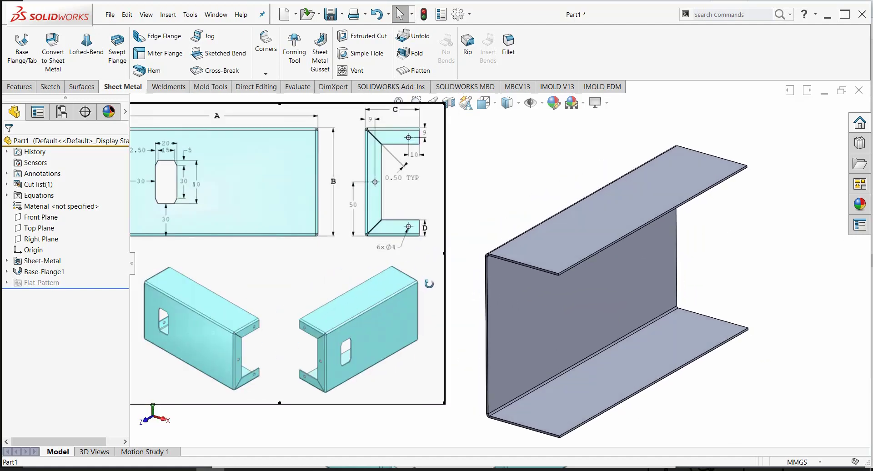
key(f)
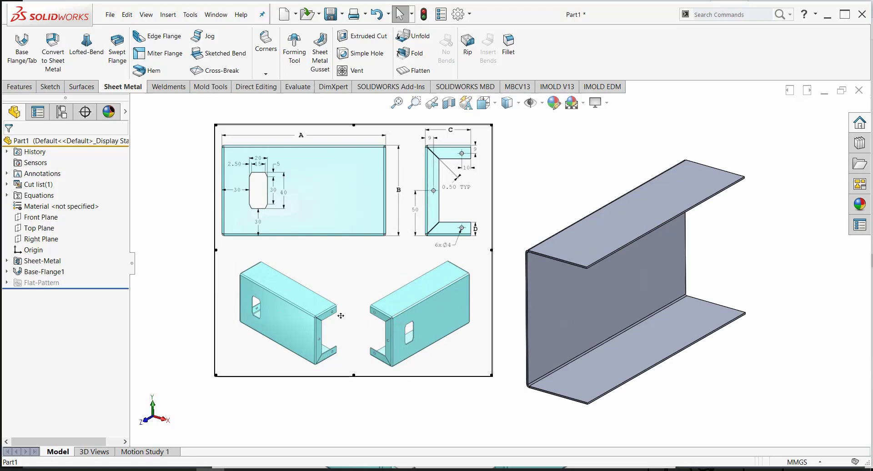
scroll(341, 315, down, 2)
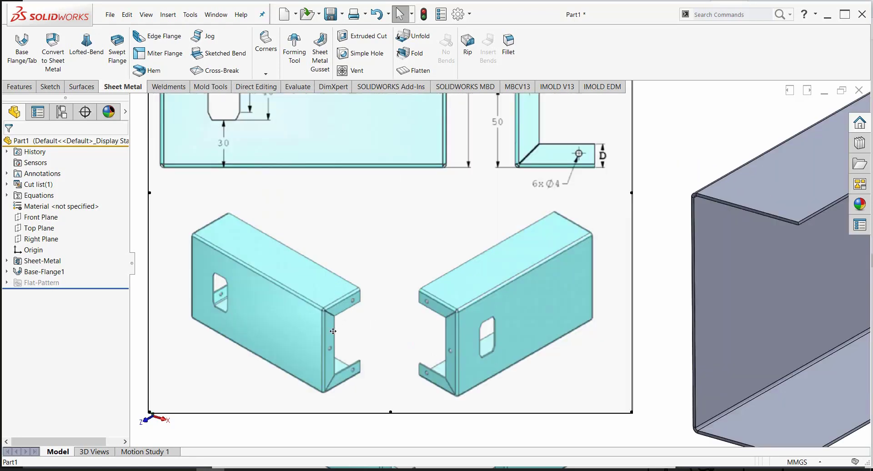
key(f)
scroll(599, 232, down, 1)
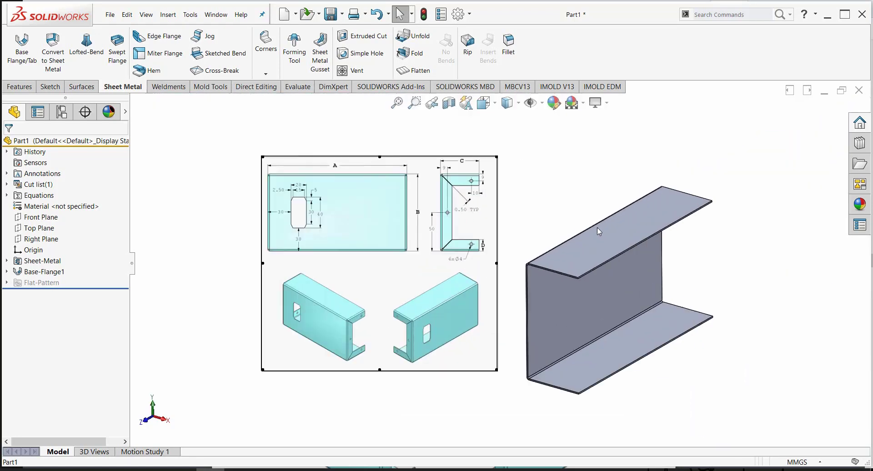
- Start an Edge Flange and select five end edges of the C-channel, front and far
click(155, 36)
scroll(542, 299, down, 2)
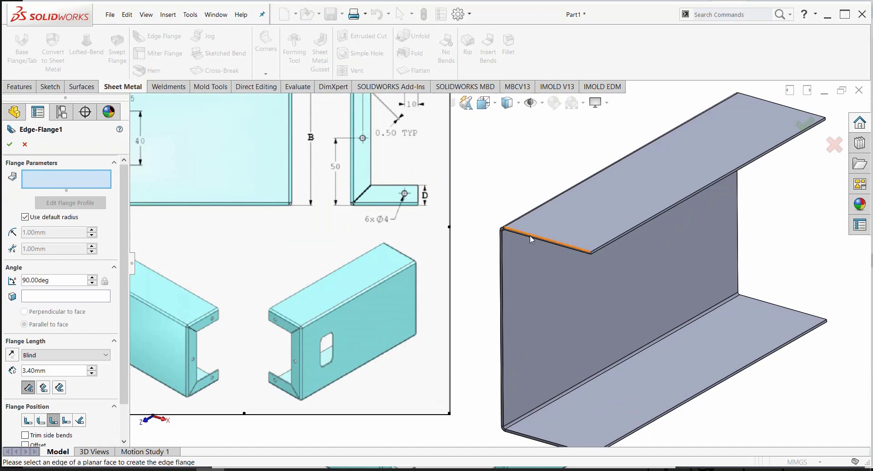
click(530, 236)
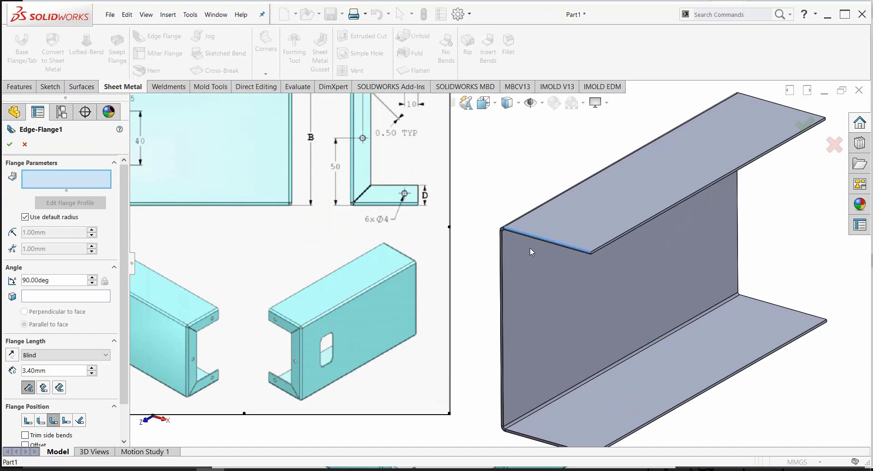
click(501, 293)
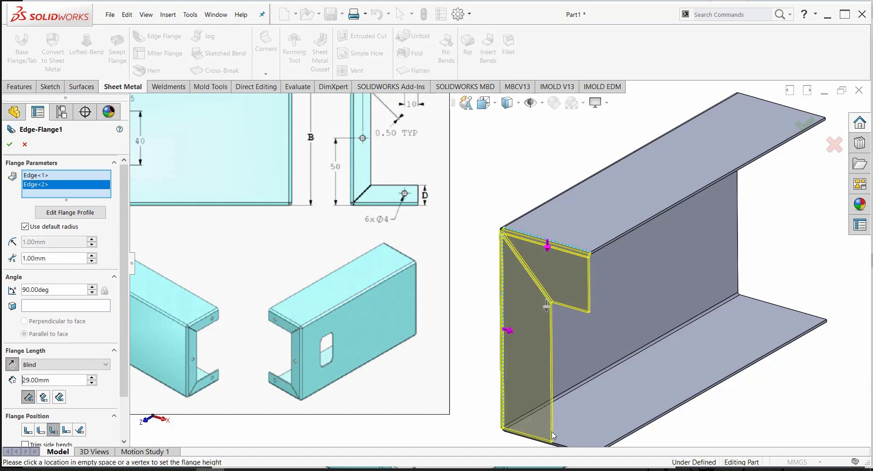
click(561, 444)
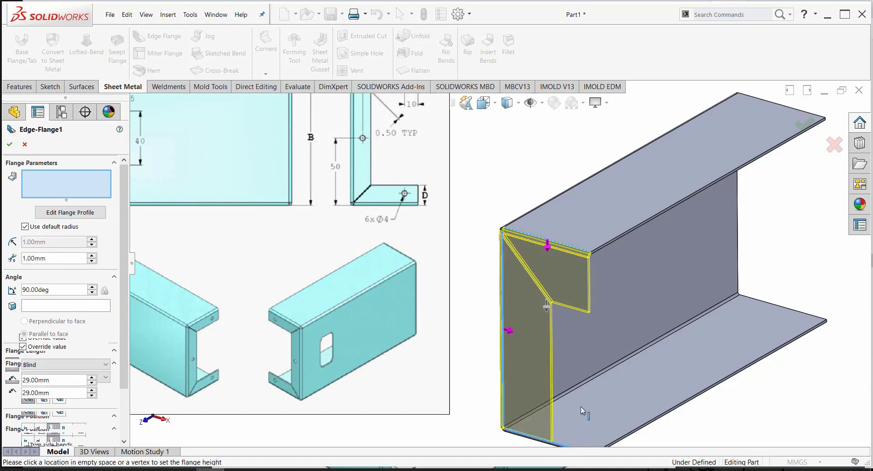
click(761, 303)
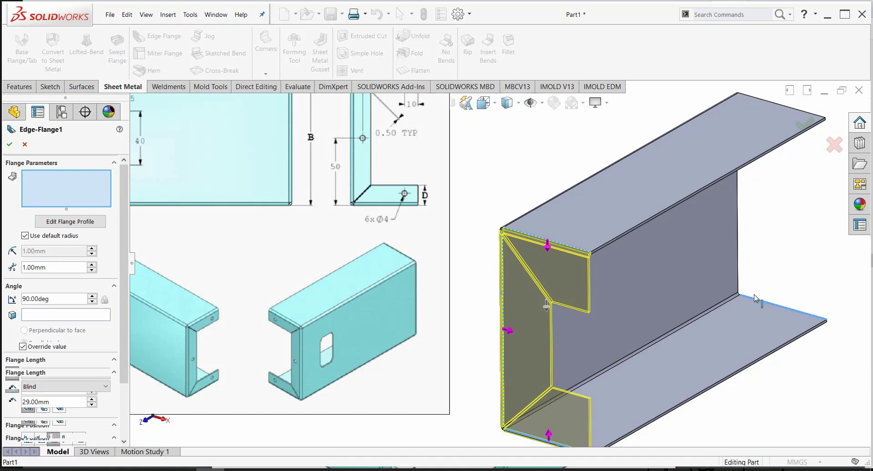
click(737, 249)
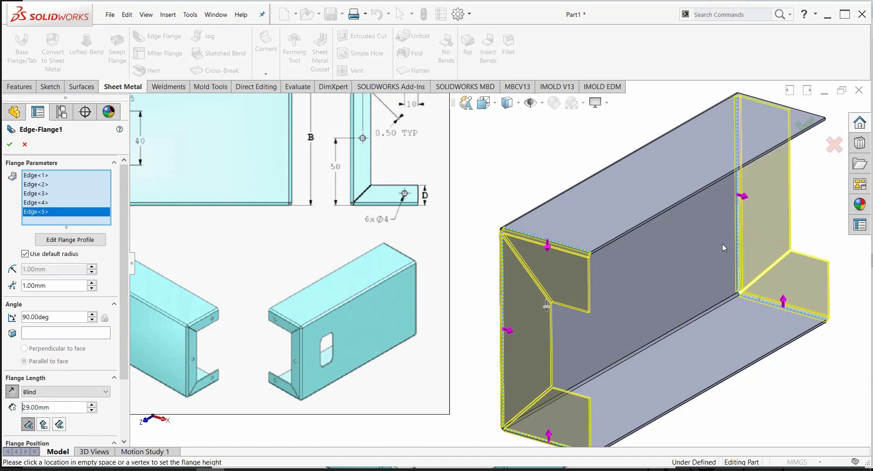
- Add the sixth far-end edge and review the 29.00 mm blind flange preview from both ends
middle_drag(722, 243, 670, 196)
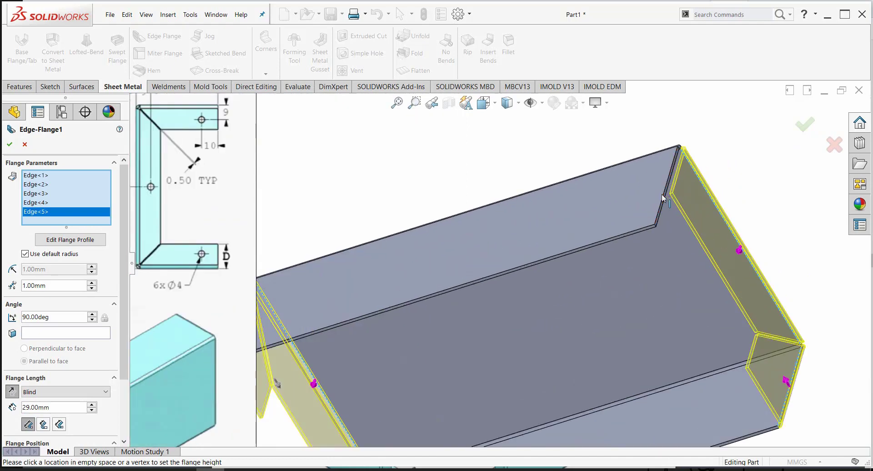
click(670, 211)
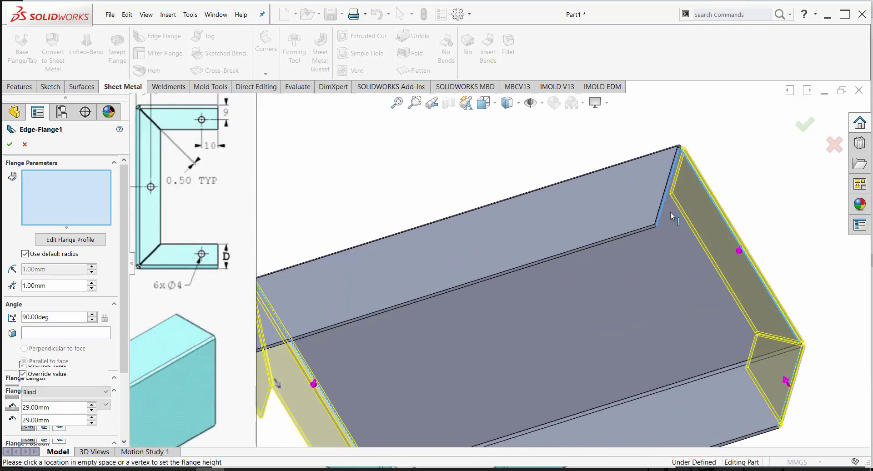
scroll(602, 273, up, 5)
middle_drag(598, 273, 768, 175)
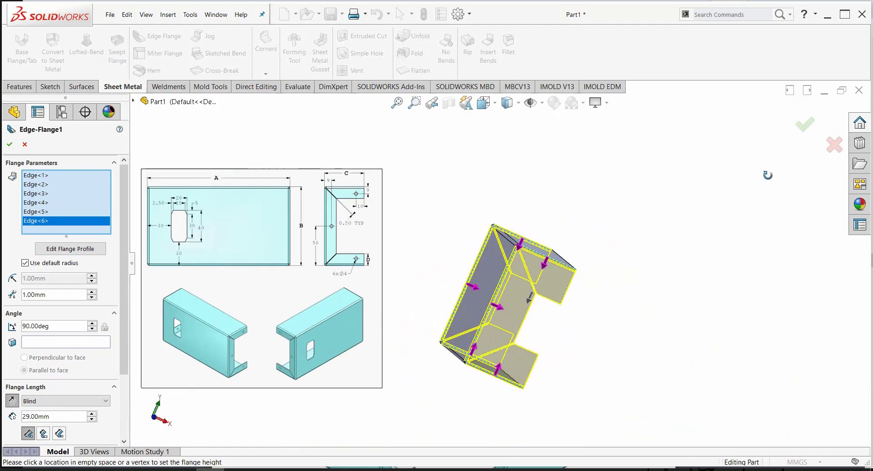
mouse_move(592, 216)
middle_down()
mouse_move(505, 230)
mouse_move(455, 254)
middle_up()
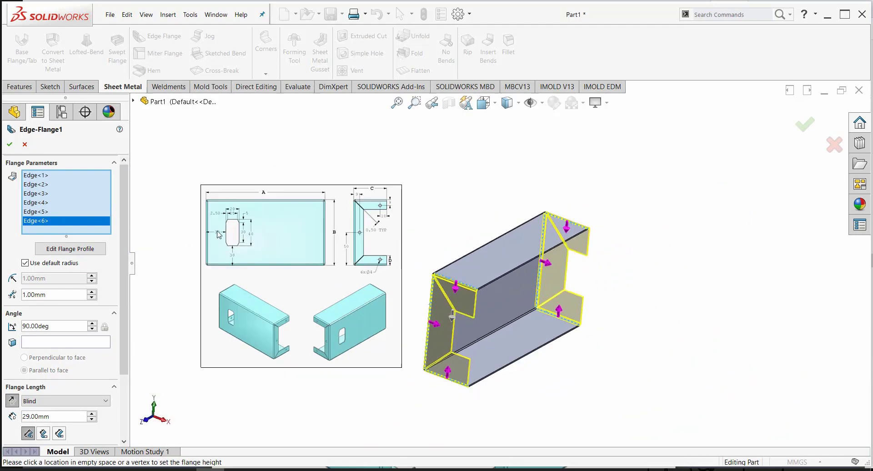
scroll(218, 234, down, 2)
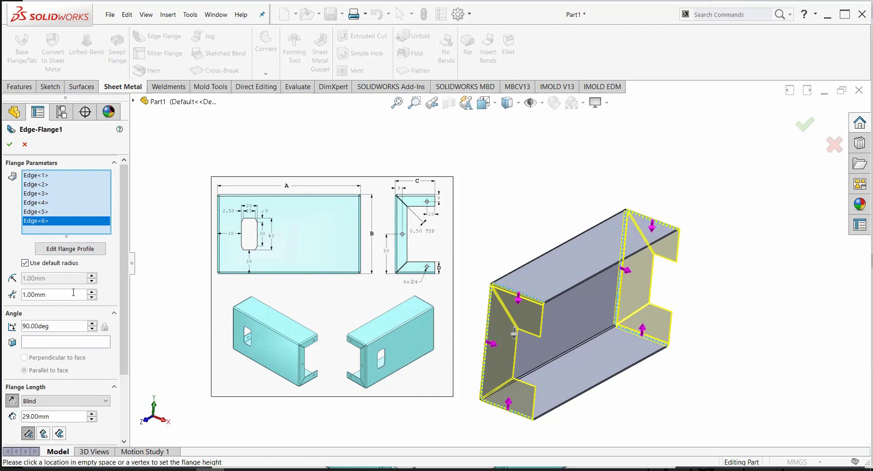
scroll(468, 230, up, 2)
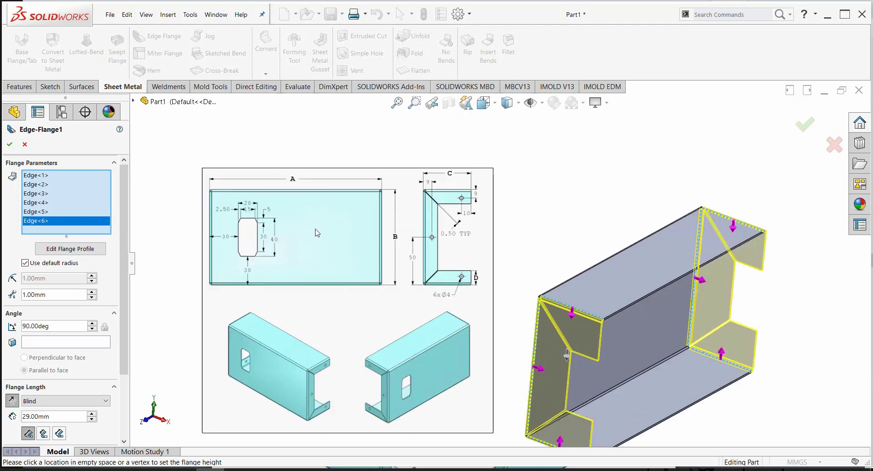
scroll(468, 229, up, 2)
scroll(469, 229, up, 2)
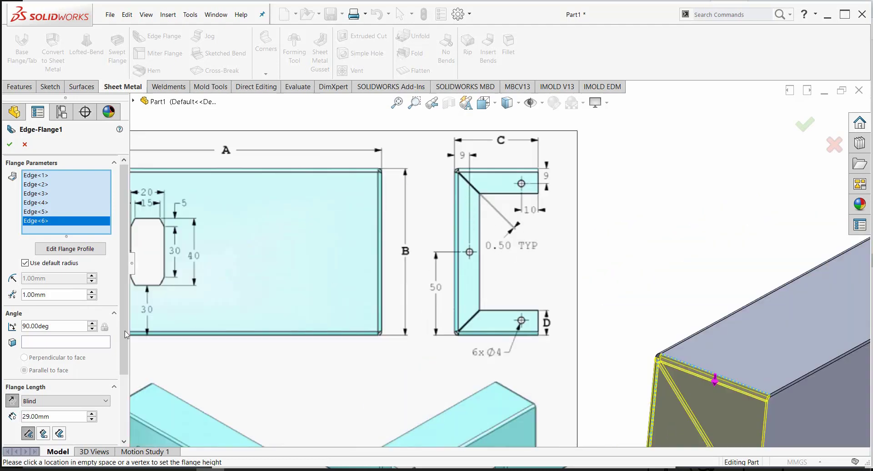
- Set the edge flange gap distance to 0.50 mm and zoom out to see the part
double_click(35, 294)
text(0.5)
key(Return)
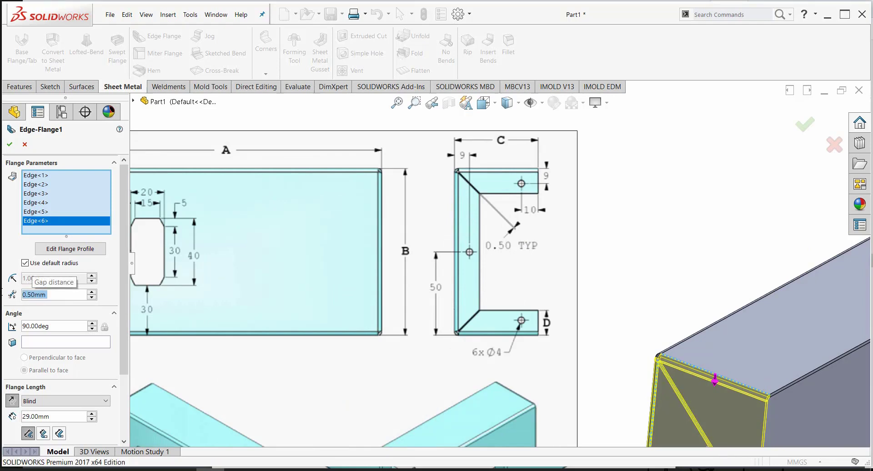
key(z)
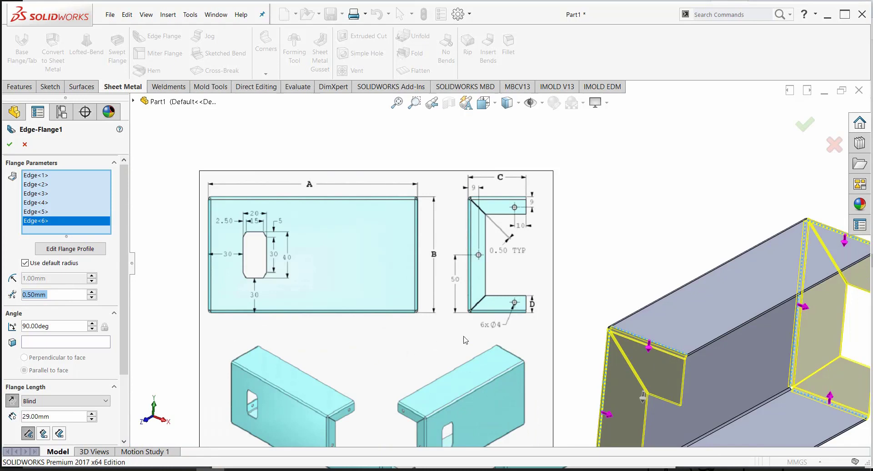
scroll(588, 329, down, 3)
scroll(588, 328, down, 3)
scroll(588, 328, down, 3)
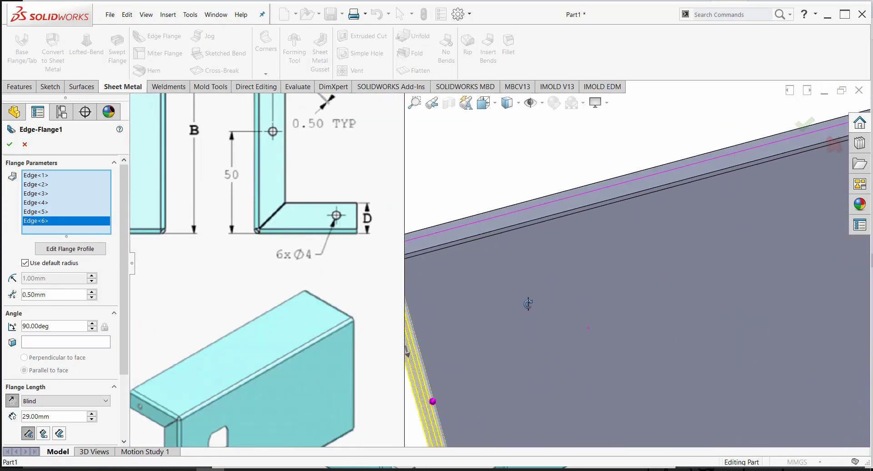
- Orbit and zoom around a flange corner to inspect the 0.50 mm gap
middle_drag(528, 304, 521, 288)
scroll(469, 254, down, 1)
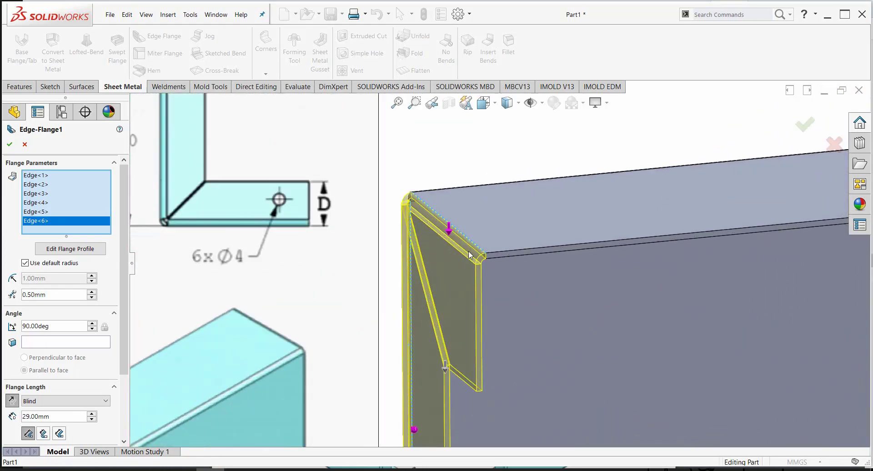
scroll(462, 252, down, 3)
scroll(444, 232, up, 2)
middle_drag(444, 232, 463, 225)
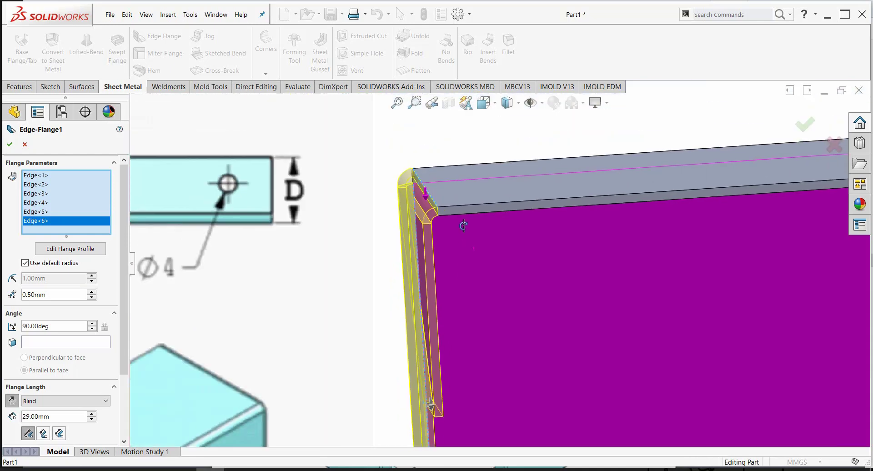
scroll(464, 226, up, 2)
scroll(464, 234, up, 2)
scroll(463, 241, up, 2)
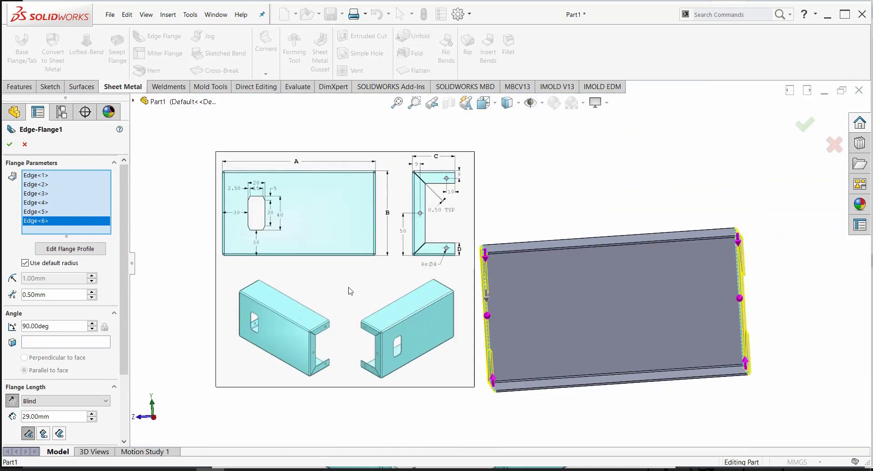
scroll(318, 254, down, 2)
scroll(516, 213, up, 1)
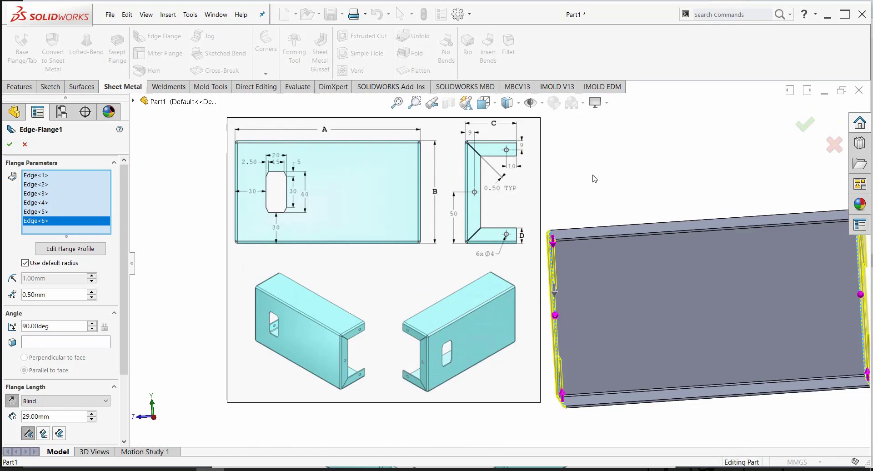
scroll(545, 227, down, 2)
scroll(523, 250, up, 2)
scroll(502, 268, down, 2)
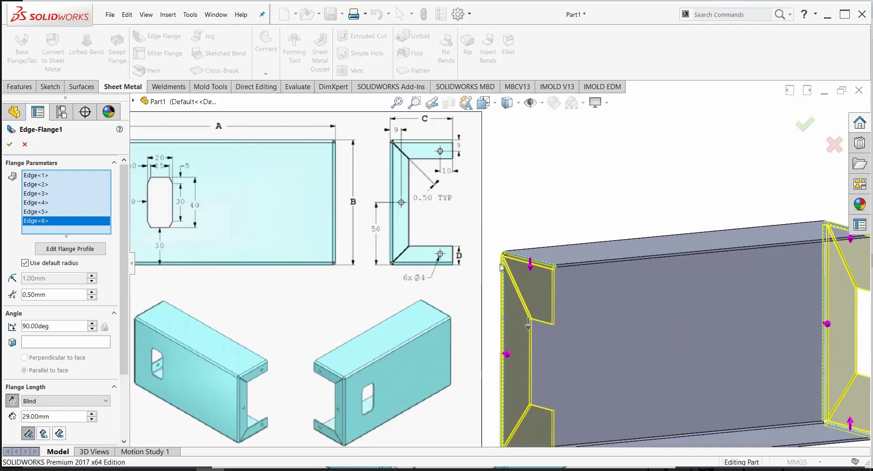
scroll(498, 257, up, 2)
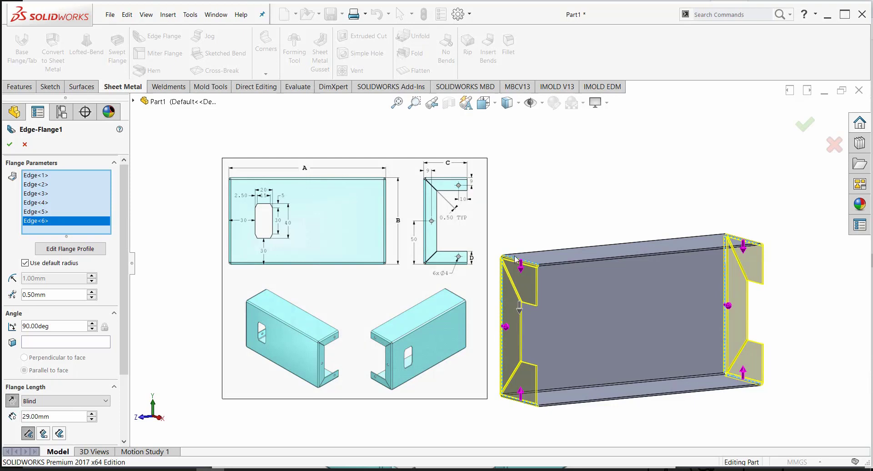
scroll(516, 260, down, 3)
scroll(545, 277, up, 3)
scroll(539, 271, down, 1)
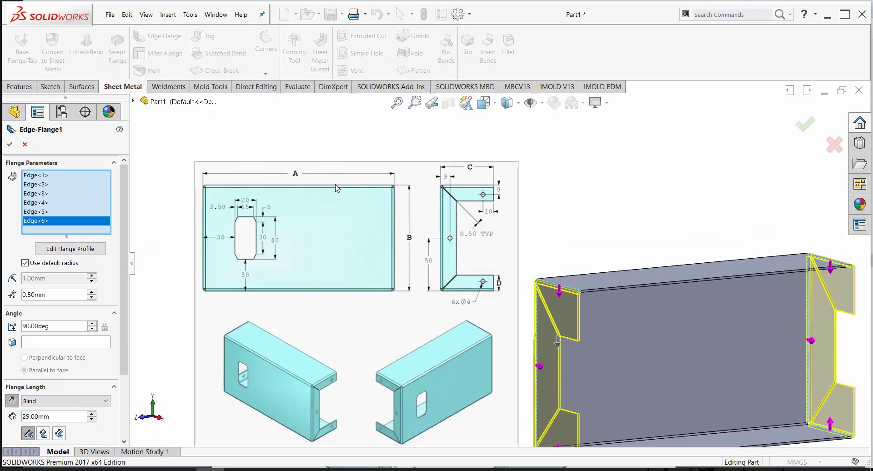
scroll(500, 259, down, 3)
scroll(489, 256, up, 2)
scroll(604, 339, down, 2)
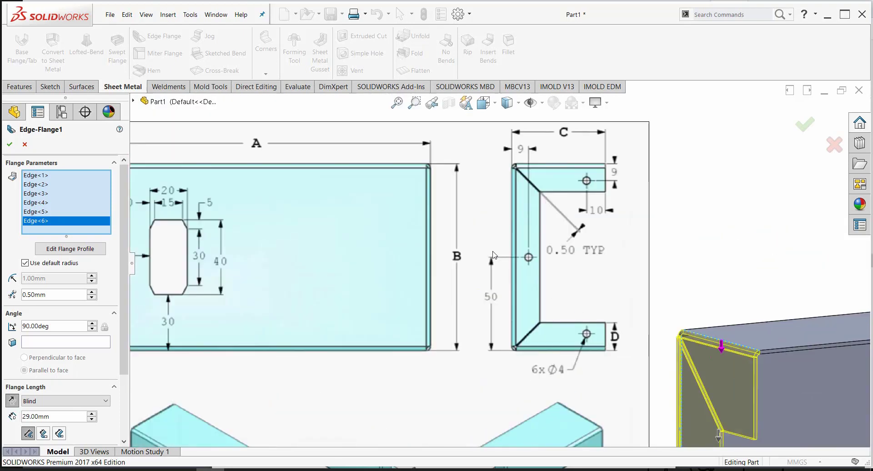
scroll(493, 255, up, 1)
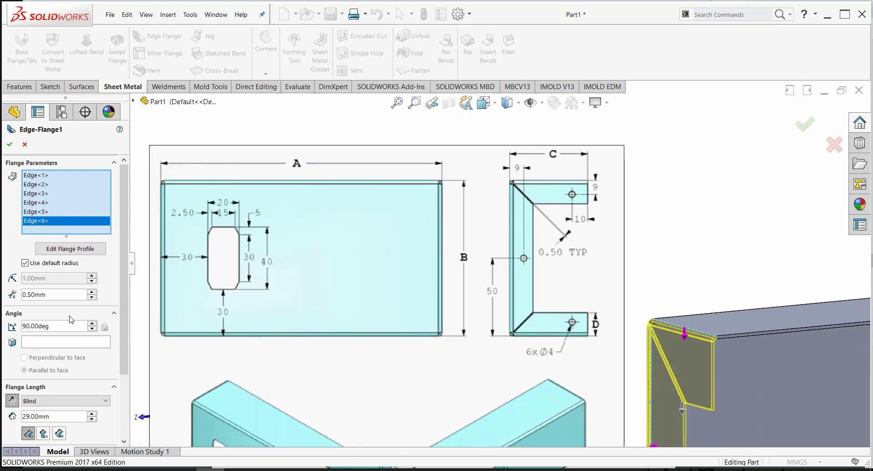
scroll(681, 320, down, 1)
scroll(596, 315, down, 2)
scroll(604, 299, down, 2)
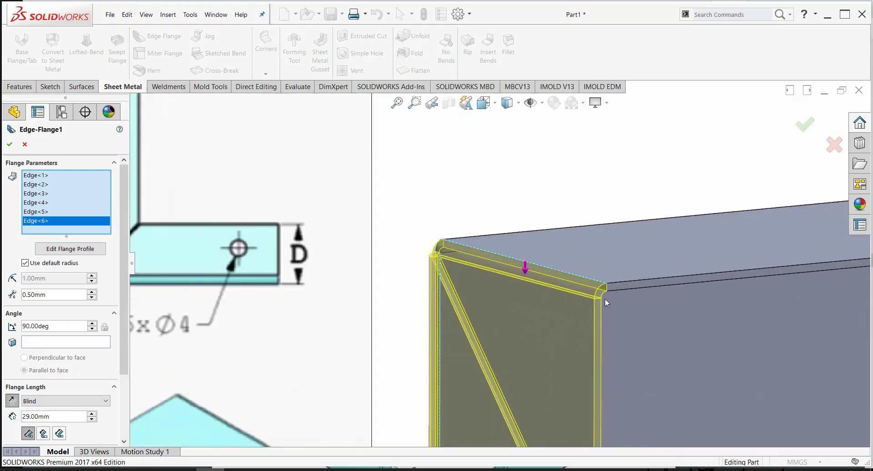
- Examine the corner gap closely from another angle, then scroll the panel to Flange Position
mouse_move(605, 299)
middle_down()
mouse_move(565, 284)
mouse_move(577, 287)
middle_up()
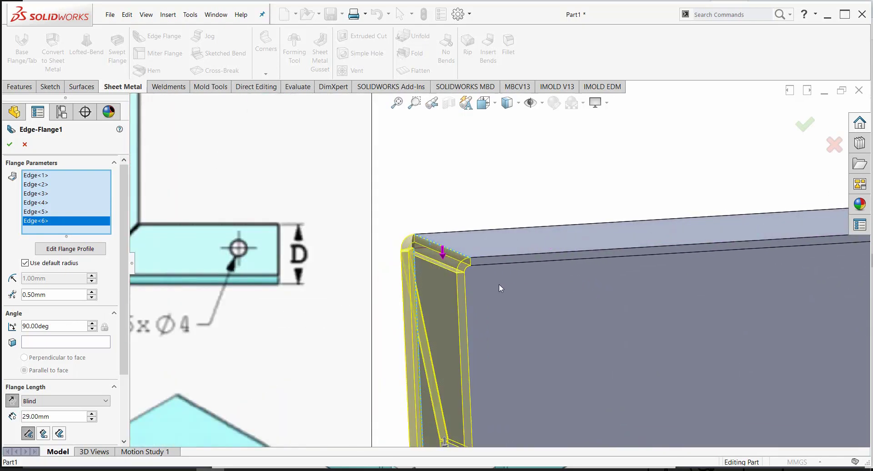
scroll(428, 254, down, 3)
middle_drag(428, 250, 187, 199)
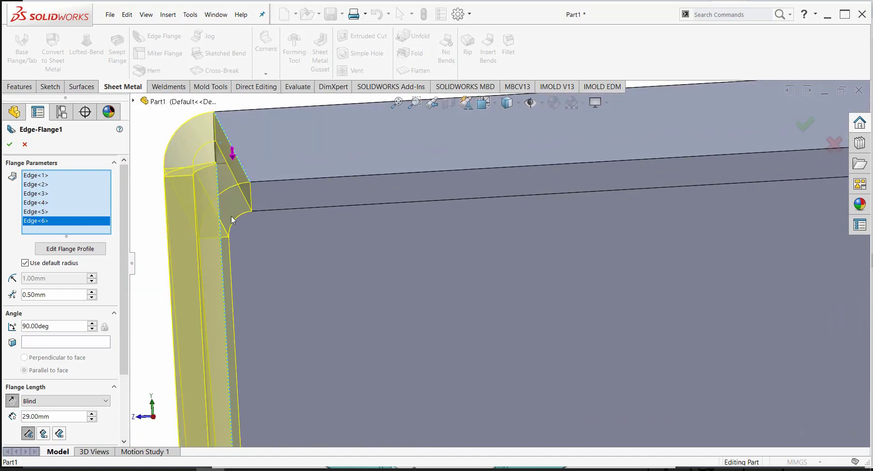
scroll(261, 272, up, 2)
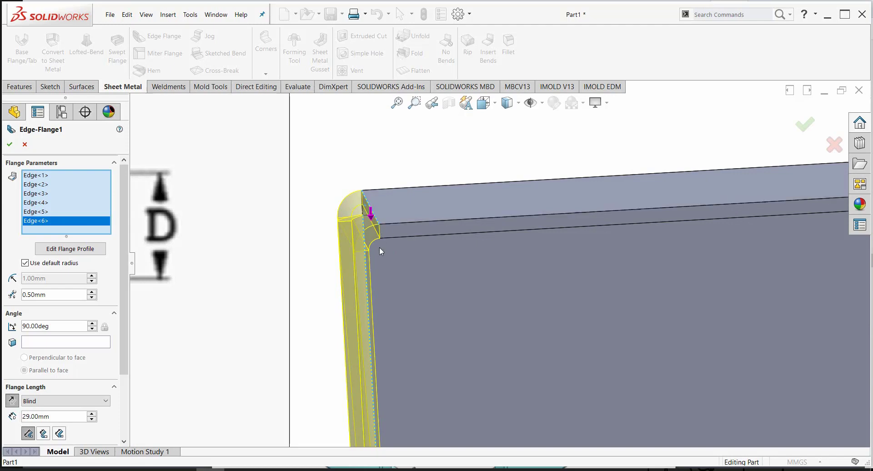
scroll(361, 314, up, 2)
scroll(363, 314, up, 2)
scroll(362, 316, up, 2)
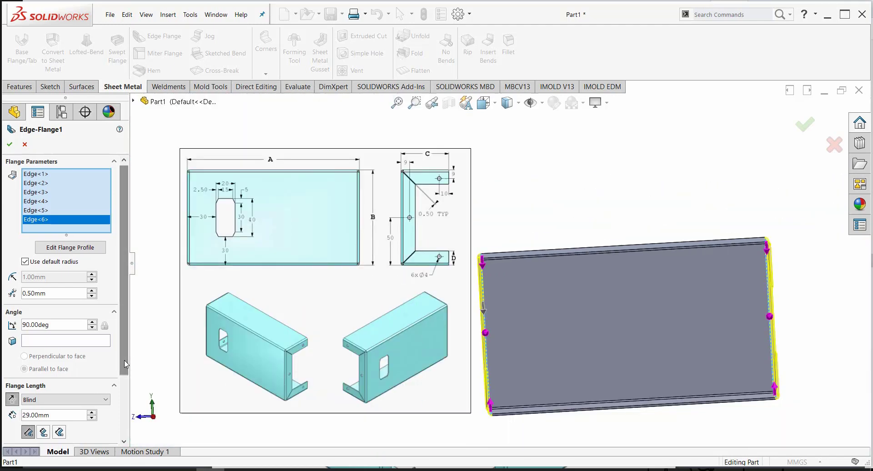
drag(125, 363, 123, 427)
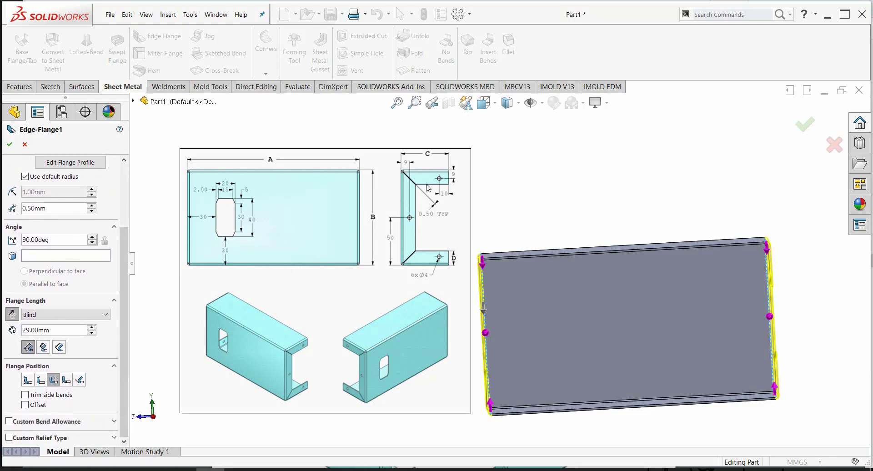
- Set the flange length to the equation =D, making the six flanges 15.00 mm long
scroll(427, 188, down, 3)
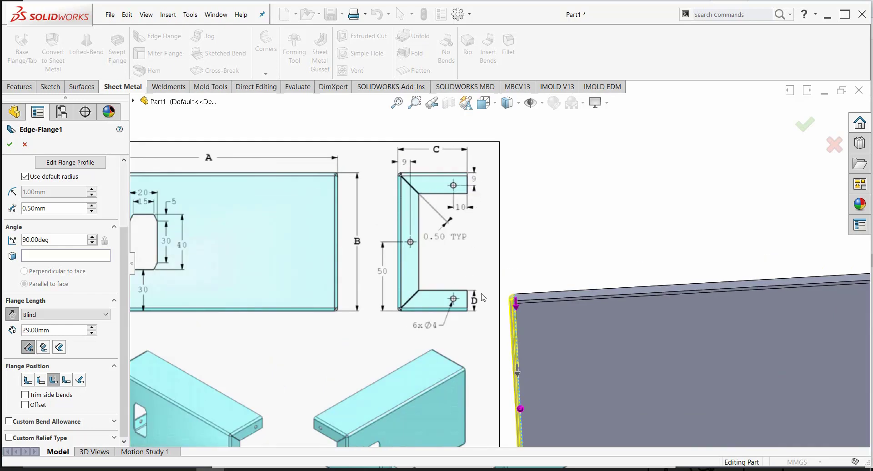
scroll(467, 287, up, 3)
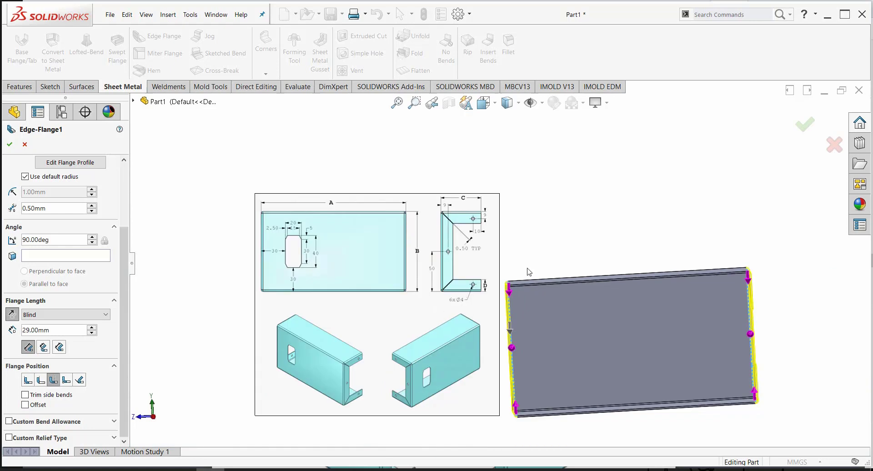
scroll(528, 271, up, 2)
double_click(70, 328)
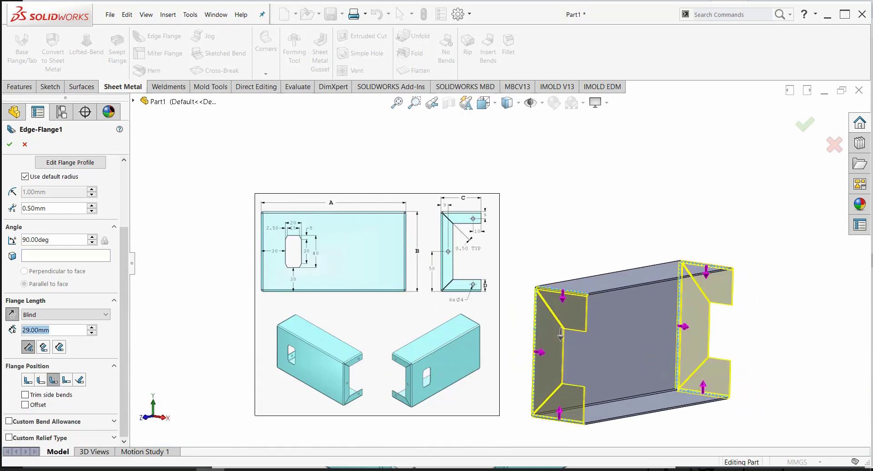
text(=)
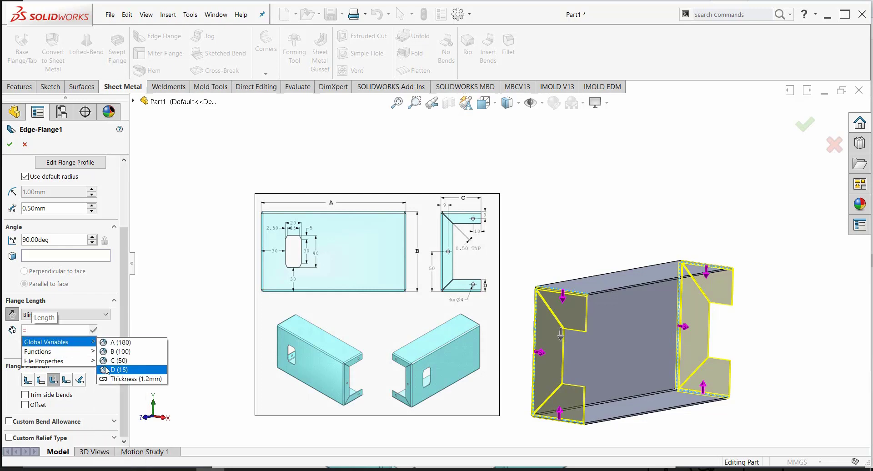
click(107, 370)
click(93, 330)
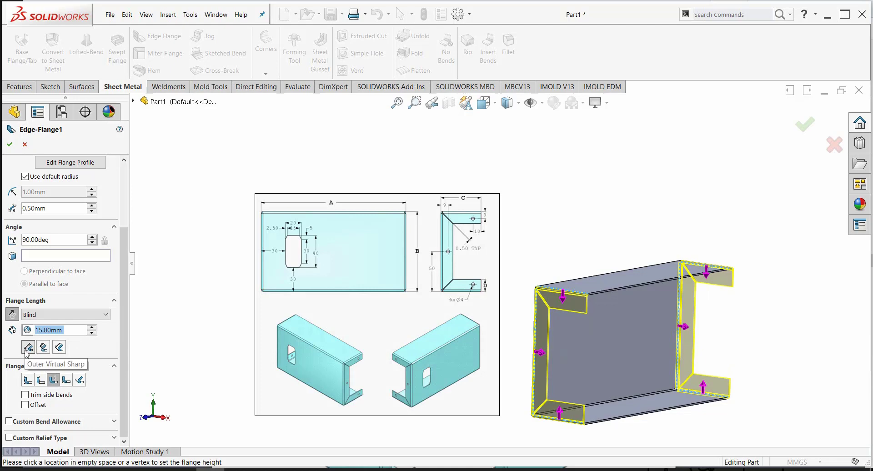
- Set the edge flange position to Material Inside
scroll(471, 248, down, 2)
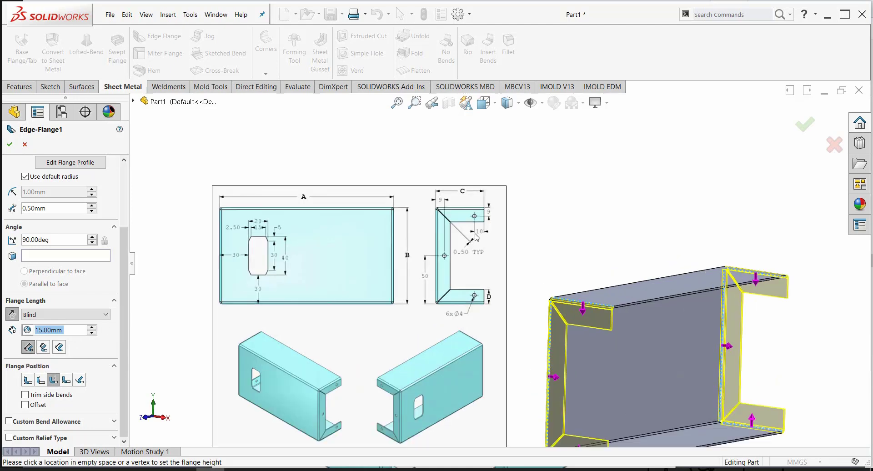
scroll(478, 236, down, 2)
scroll(546, 302, down, 2)
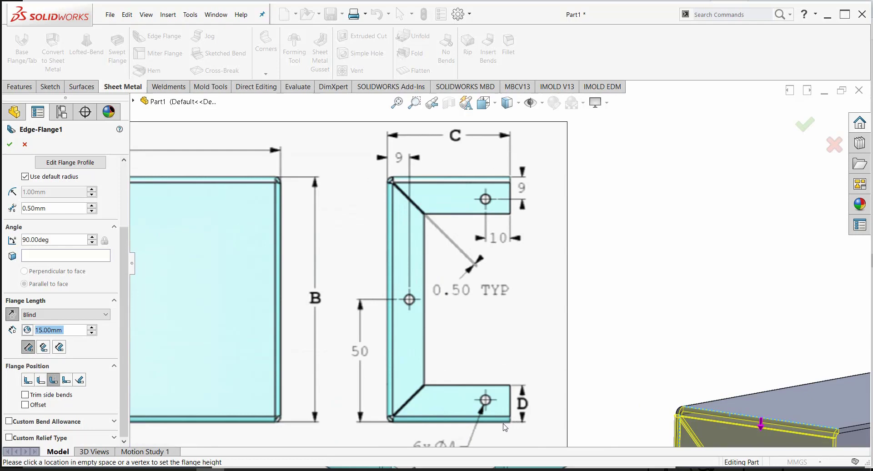
scroll(692, 364, up, 2)
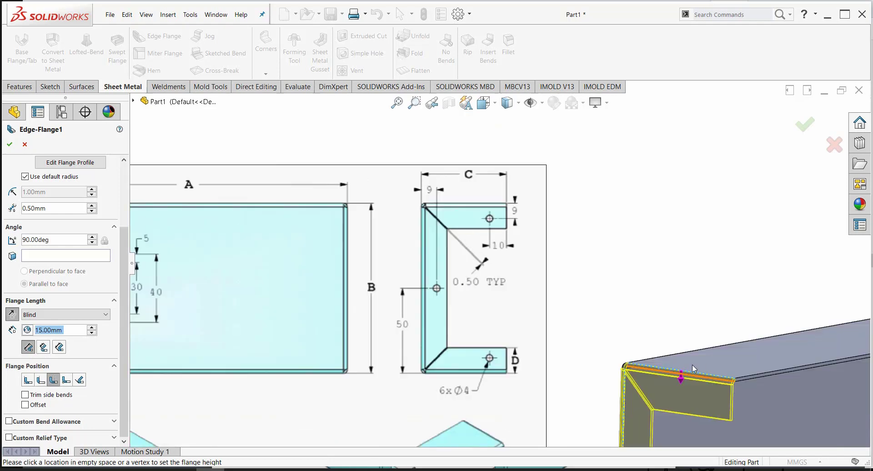
scroll(705, 370, down, 1)
scroll(715, 373, down, 1)
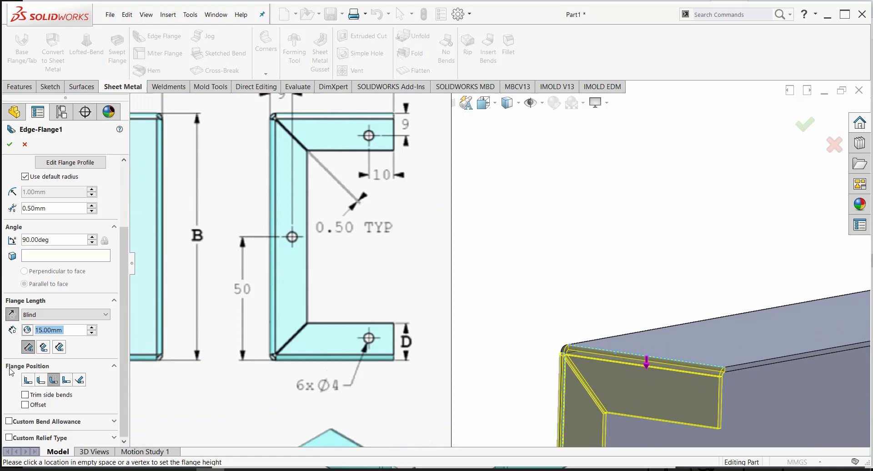
middle_drag(661, 325, 559, 328)
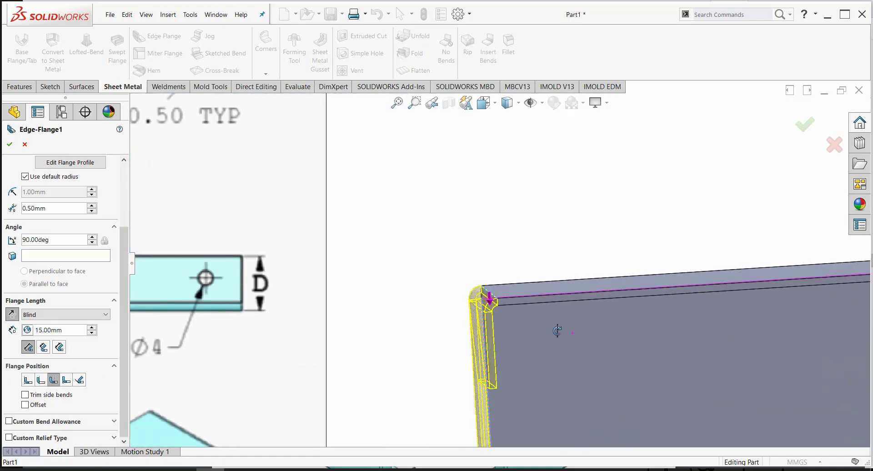
click(26, 384)
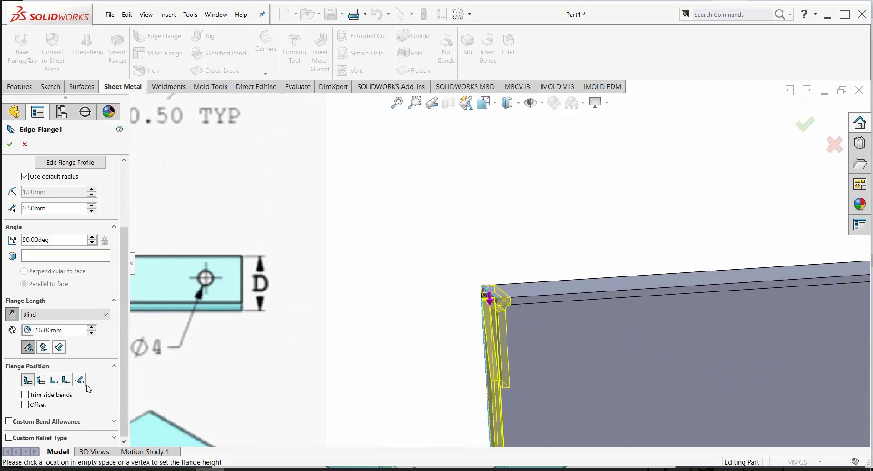
- Orbit around the bracket to check the 15 mm C-shaped flange previews at both ends
mouse_move(517, 302)
middle_down()
mouse_move(498, 299)
mouse_move(522, 282)
middle_up()
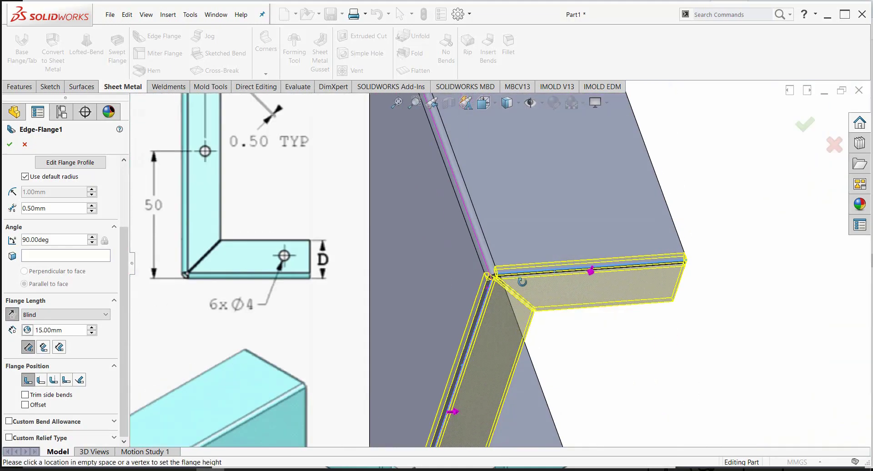
scroll(522, 282, down, 5)
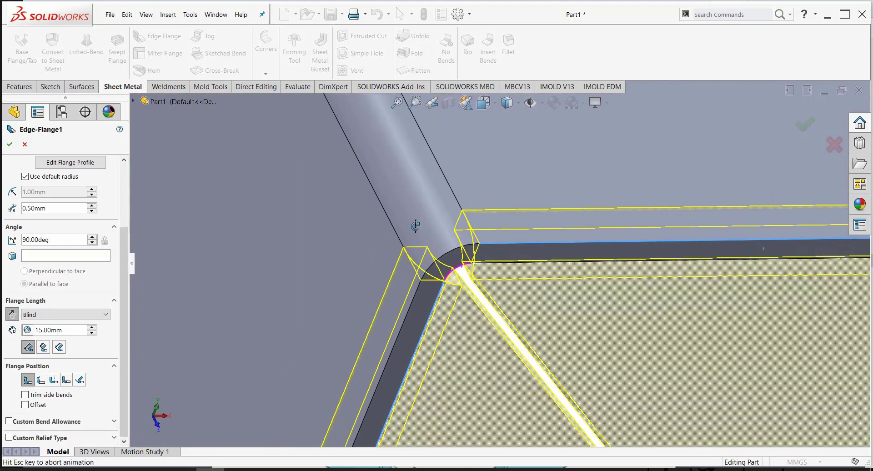
scroll(415, 226, up, 5)
scroll(543, 276, down, 5)
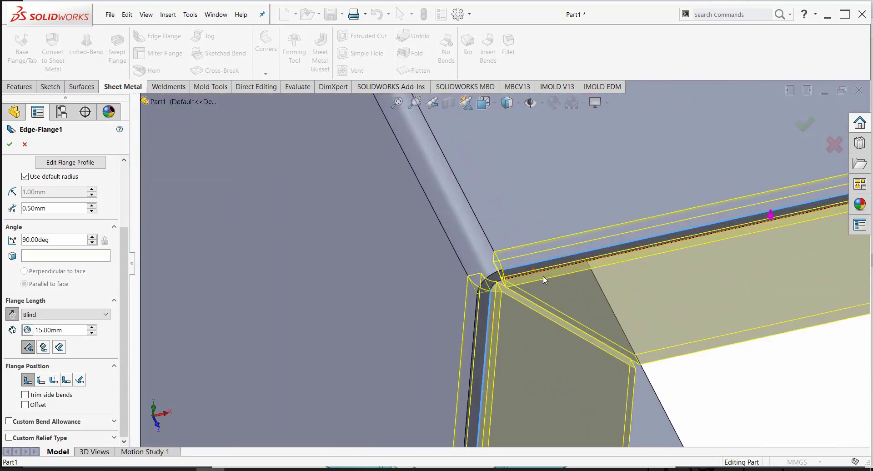
middle_drag(542, 276, 685, 273)
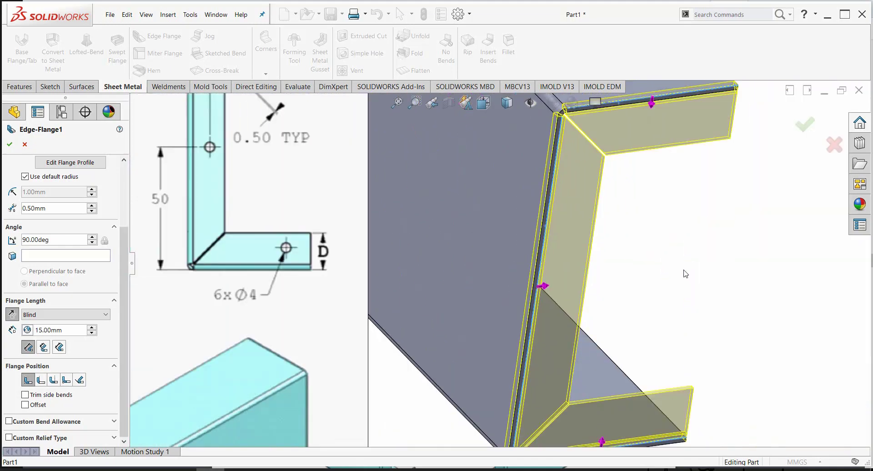
middle_drag(646, 197, 599, 144)
scroll(553, 165, down, 5)
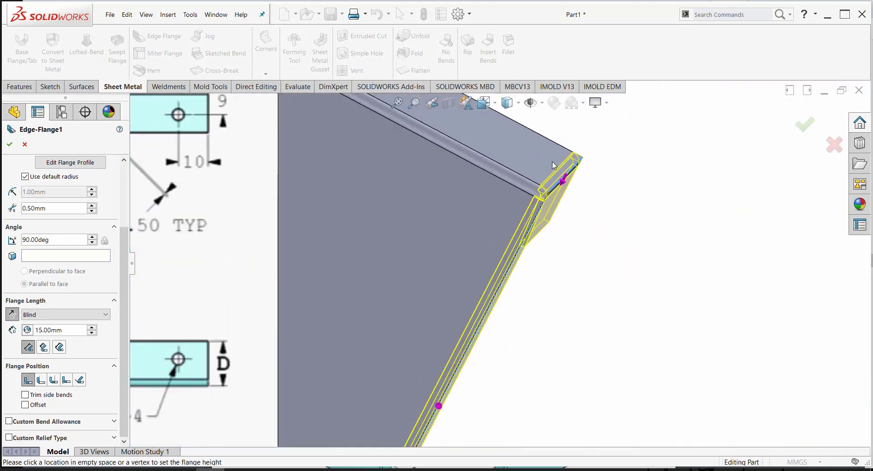
scroll(488, 275, down, 5)
scroll(521, 290, down, 2)
scroll(557, 304, up, 3)
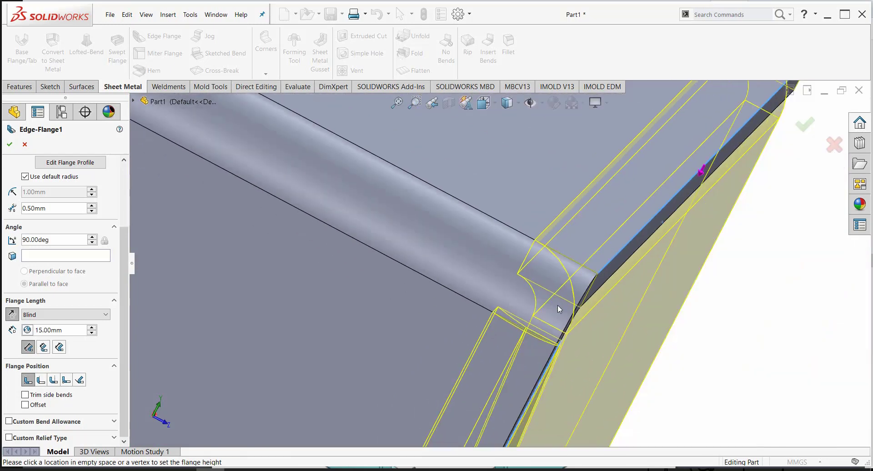
scroll(557, 305, up, 2)
scroll(523, 273, up, 3)
scroll(488, 249, up, 2)
scroll(489, 253, up, 5)
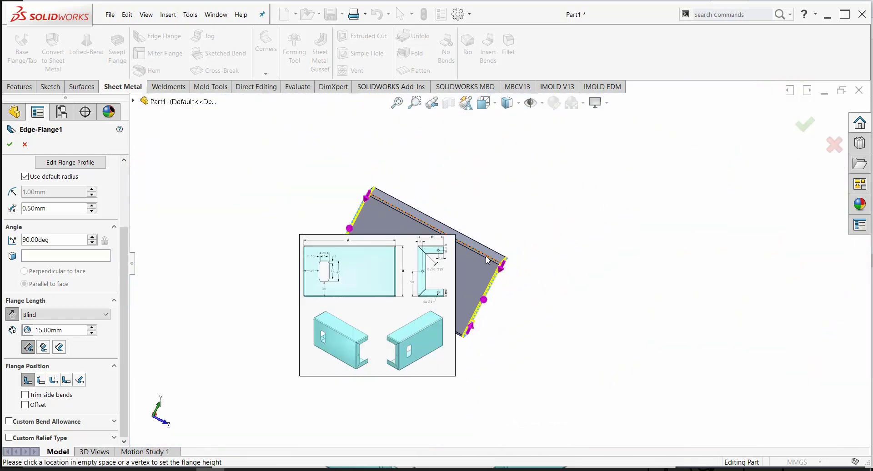
middle_drag(488, 253, 399, 255)
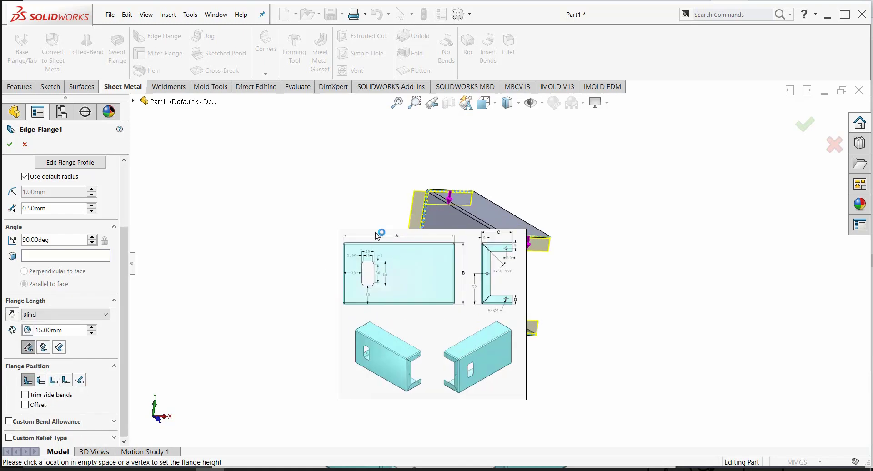
middle_drag(358, 267, 355, 248)
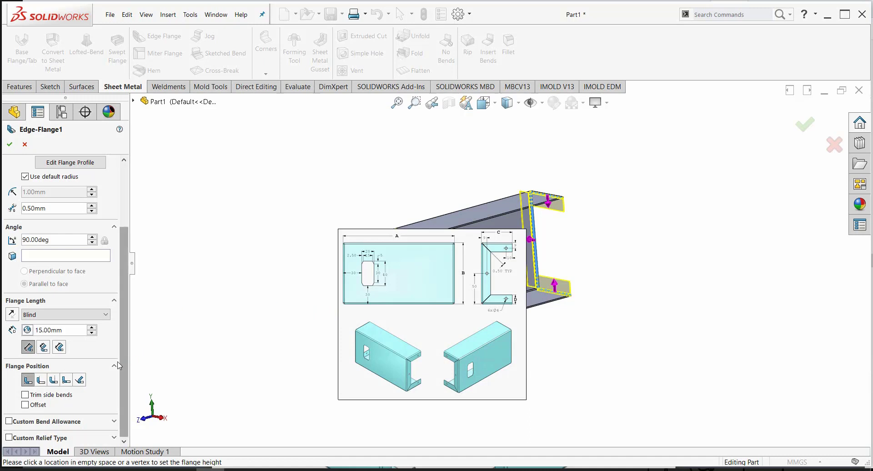
- Turn on Trim side bends, complete Edge-Flange1, and bring up its context menu in the tree
click(25, 395)
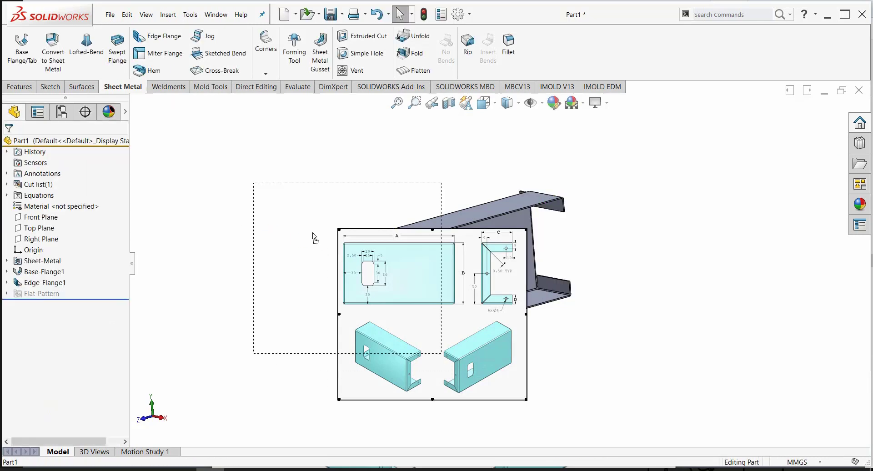
mouse_move(407, 286)
middle_down()
mouse_move(500, 258)
mouse_move(485, 321)
mouse_move(468, 257)
middle_up()
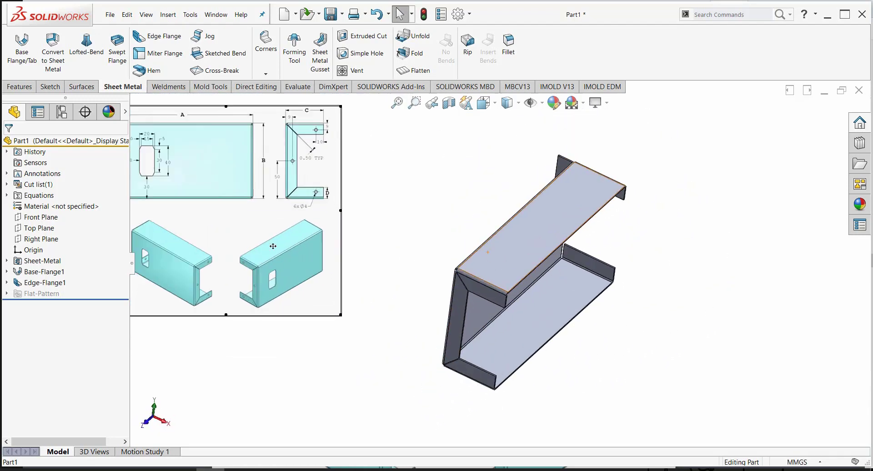
right_click(59, 284)
- Edit Edge-Flange1 and add the vertical web edge as a seventh flange edge (Edge<7>)
click(66, 255)
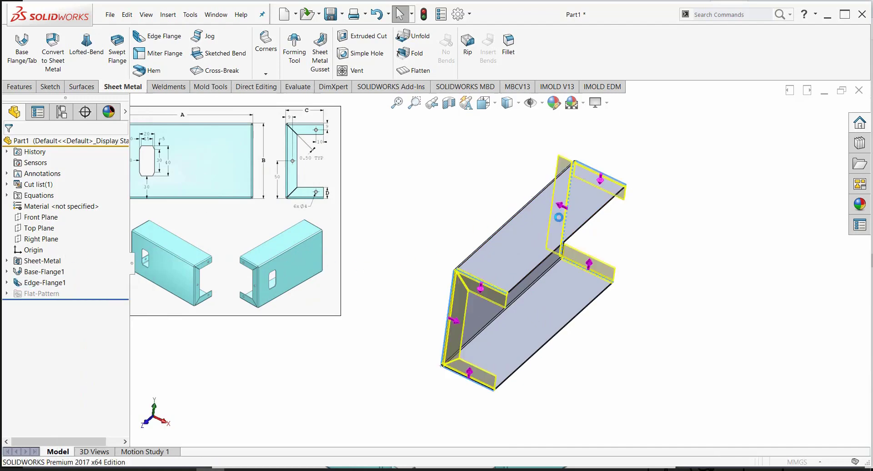
mouse_move(551, 200)
middle_down()
mouse_move(503, 188)
mouse_move(549, 210)
middle_up()
scroll(549, 210, down, 5)
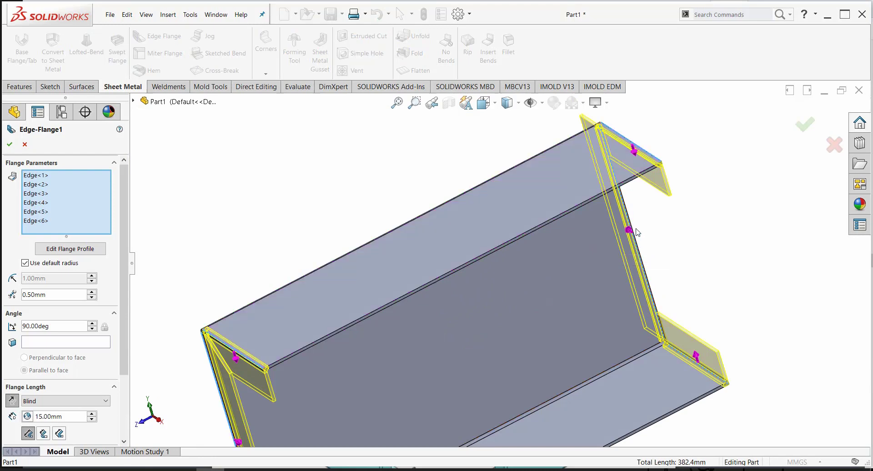
click(636, 233)
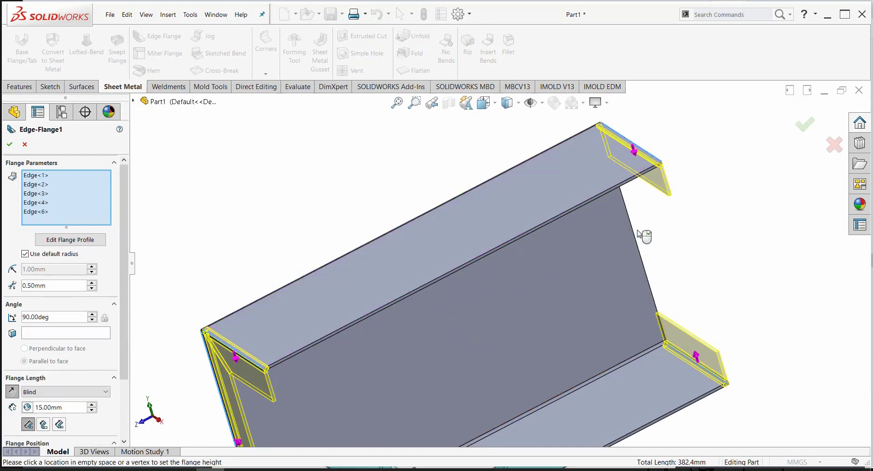
click(635, 234)
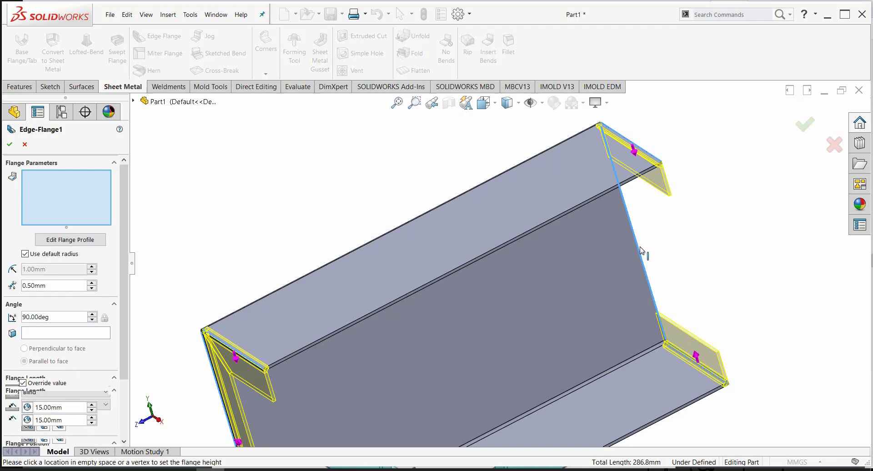
- Bring up the PowerPoint Q.1 slide showing Trim Side Bends ON and 125.60 grams
scroll(654, 239, up, 3)
scroll(671, 243, up, 2)
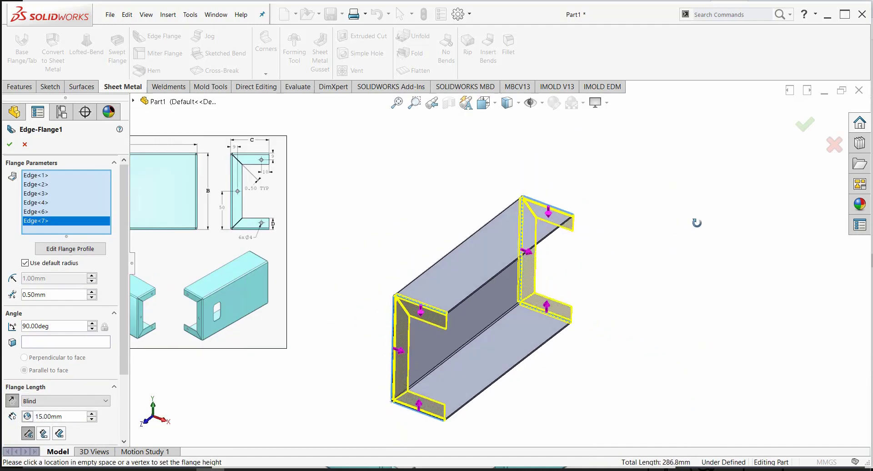
scroll(695, 220, up, 1)
scroll(127, 275, down, 3)
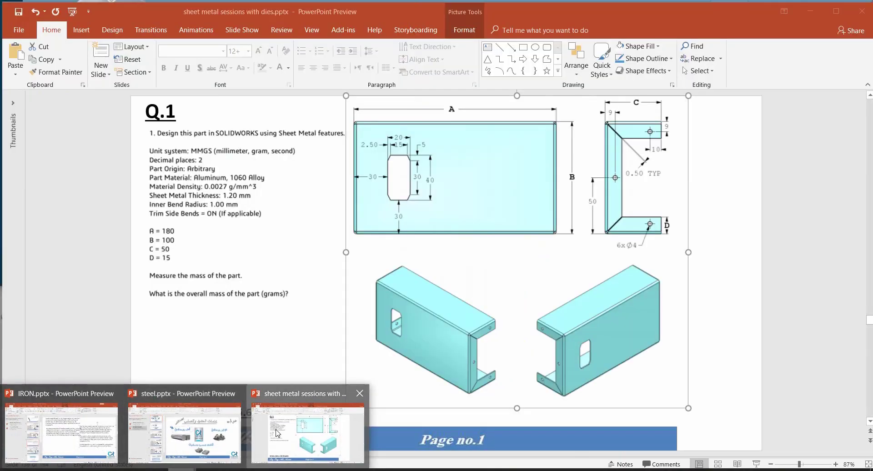
click(278, 432)
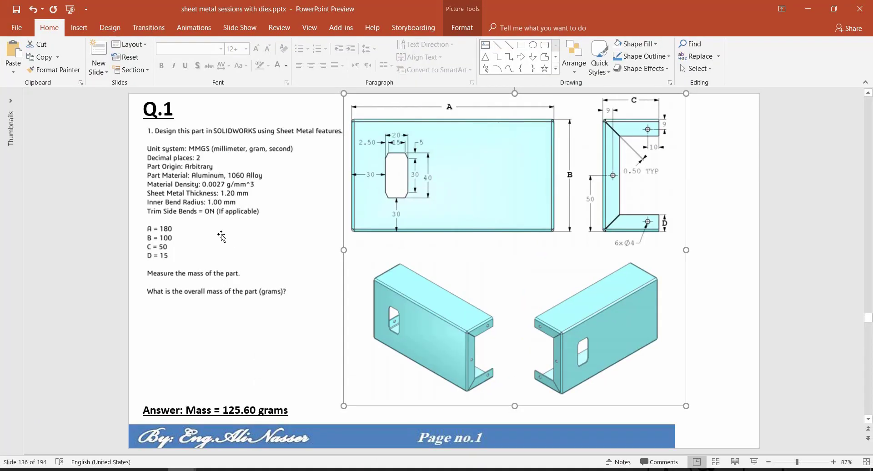
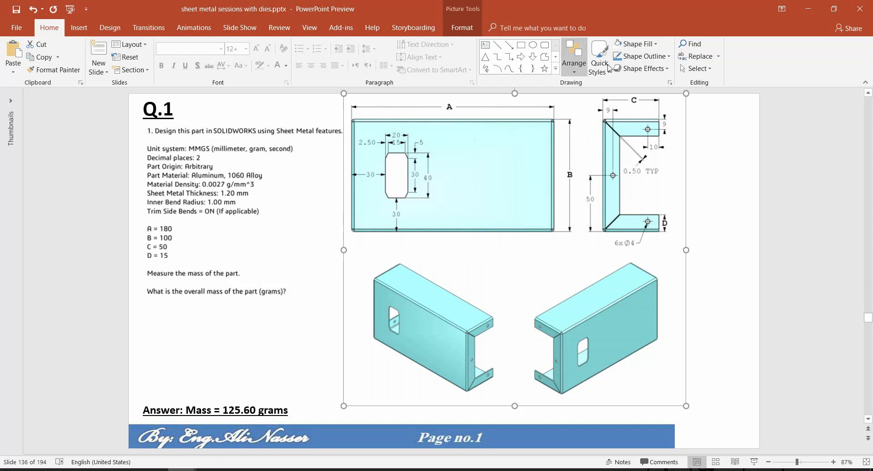
- Return from the slides and accept Edge-Flange1's 15 mm return flanges
click(808, 9)
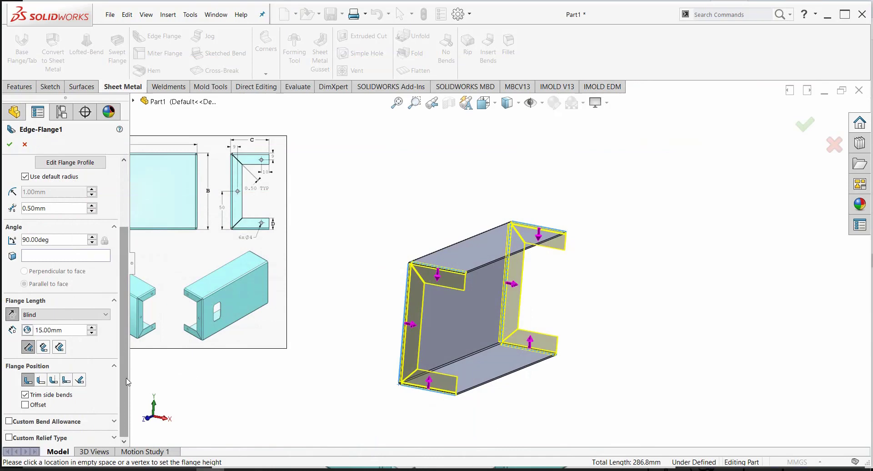
click(13, 149)
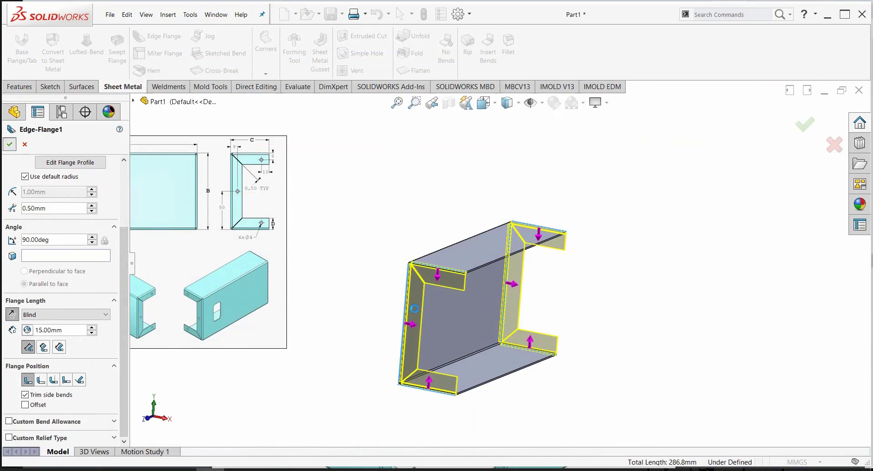
scroll(372, 270, down, 3)
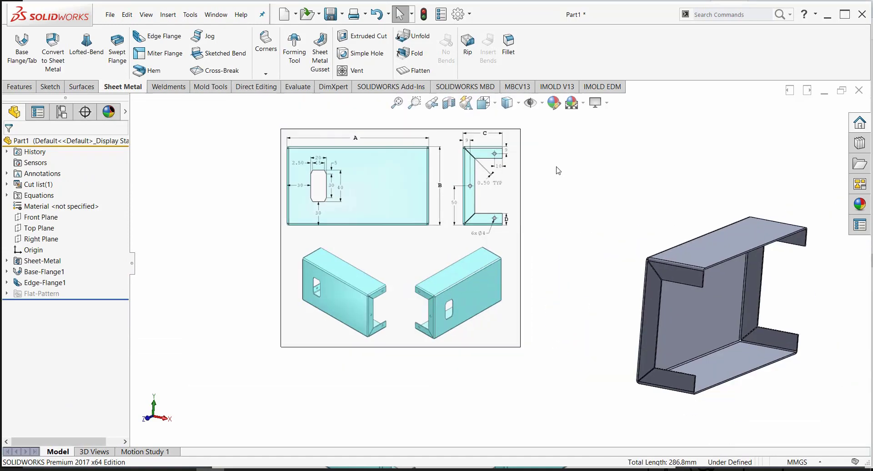
scroll(477, 191, down, 2)
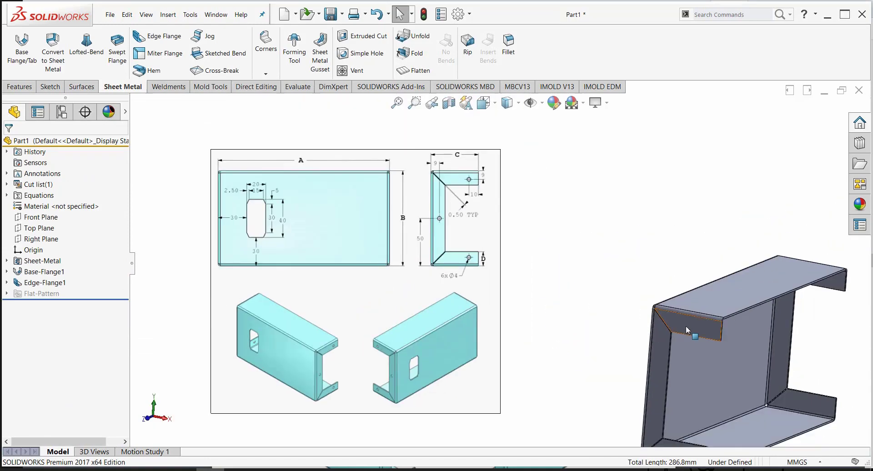
- Orbit and zoom to inspect a flange corner from two sides
middle_drag(692, 332, 602, 317)
scroll(573, 296, down, 2)
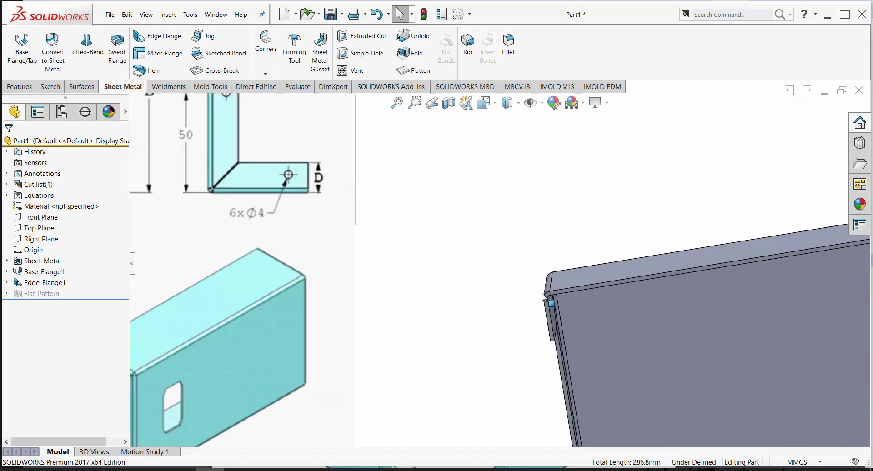
scroll(550, 280, down, 2)
scroll(544, 274, down, 2)
mouse_move(544, 274)
middle_down()
mouse_move(720, 323)
mouse_move(568, 333)
middle_up()
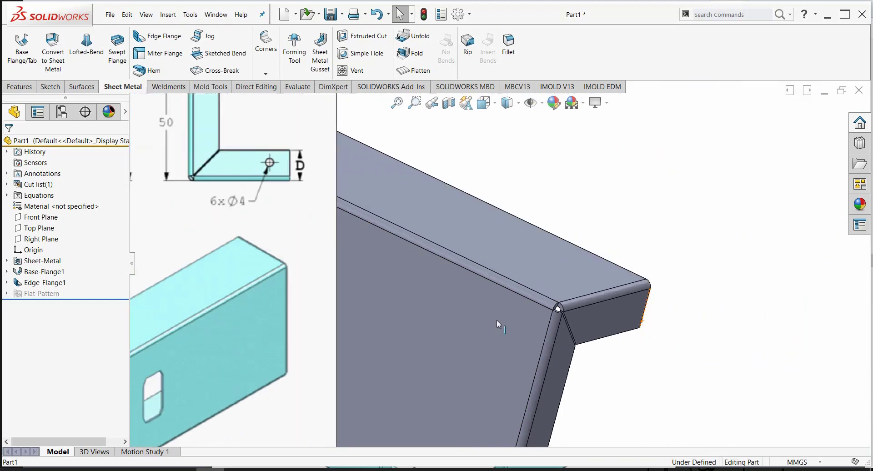
- Reopen Edge-Flange1, accept it unchanged, and view the flange face Normal To
right_click(59, 284)
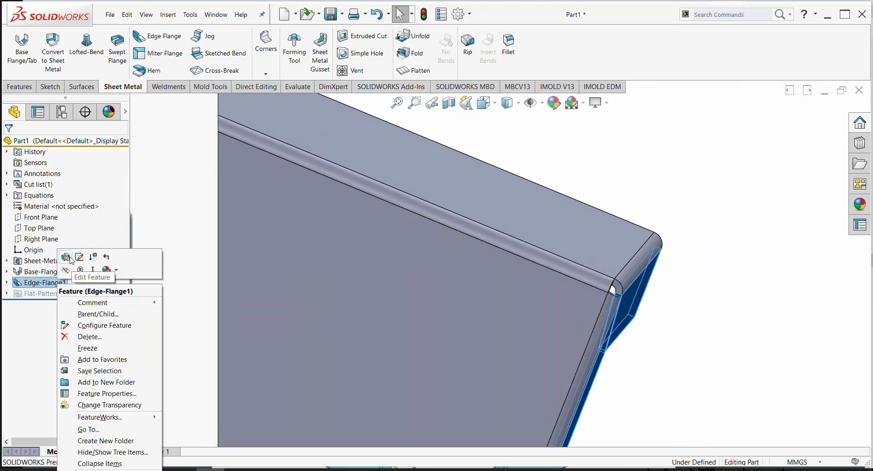
click(79, 257)
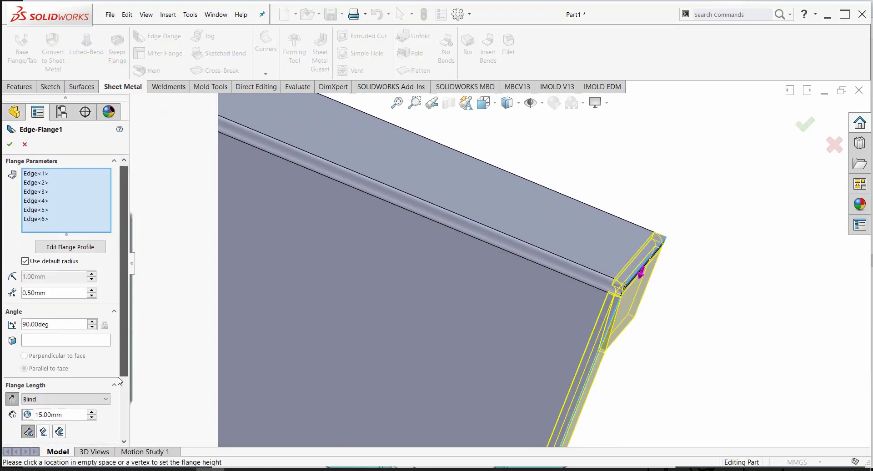
scroll(19, 163, down, 3)
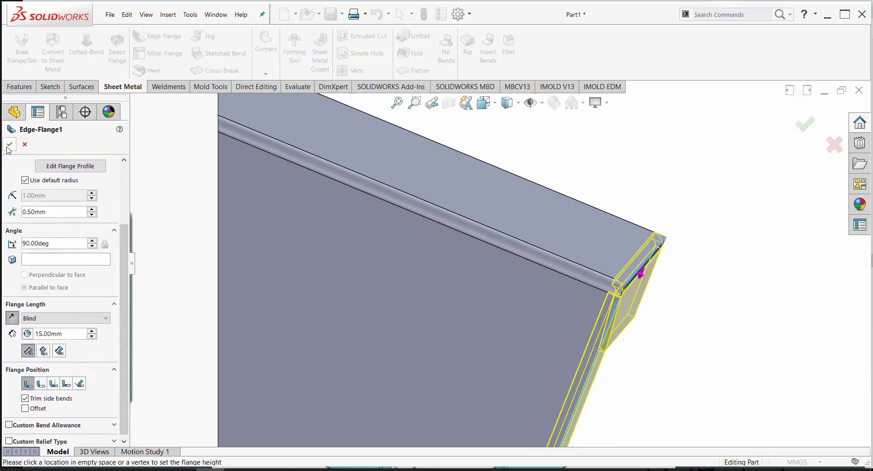
key(Return)
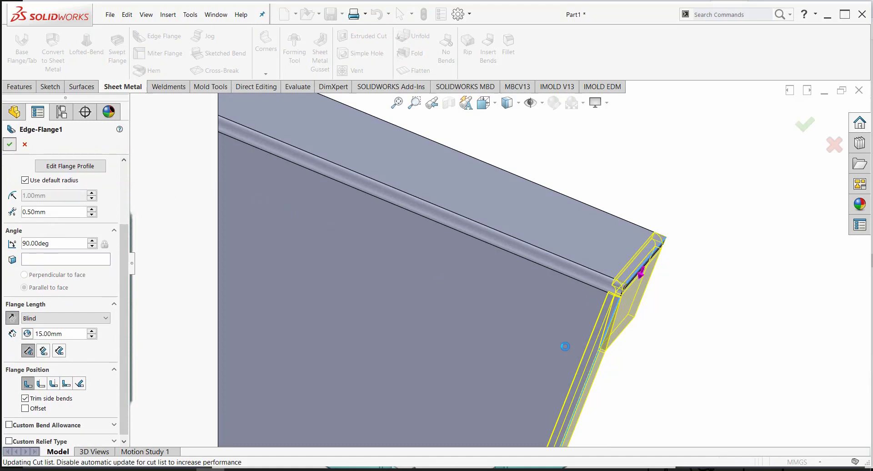
right_click(639, 306)
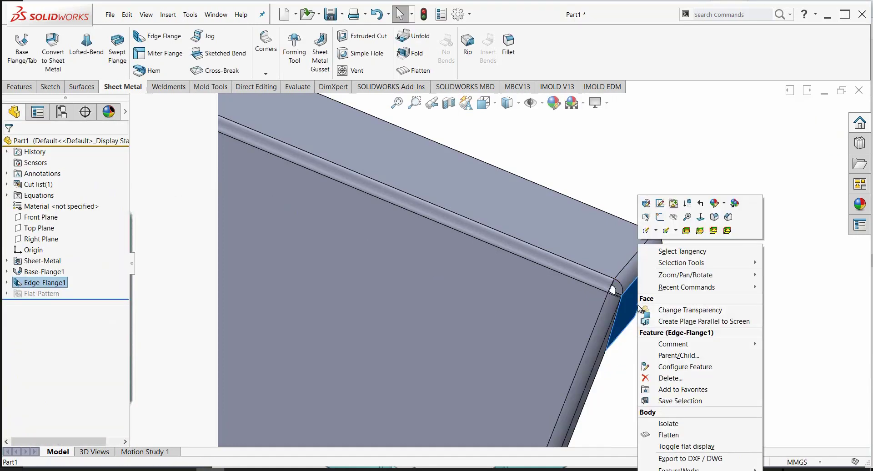
click(700, 216)
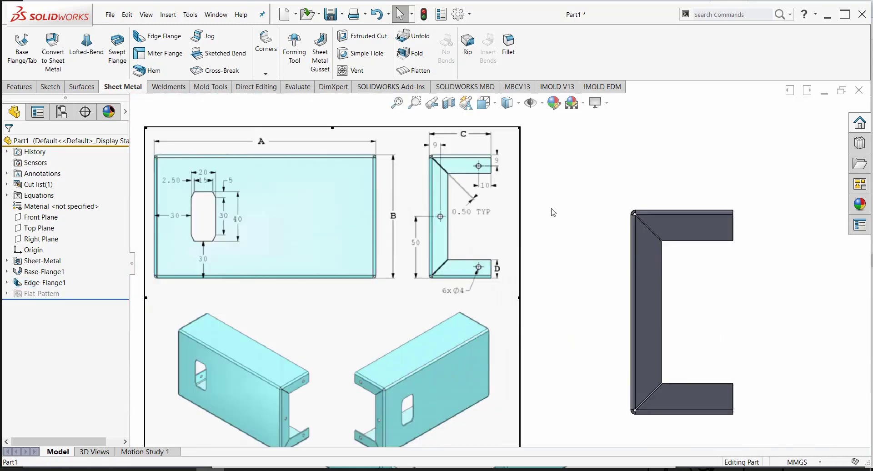
- Cancel the sheet-metal Simple Hole and launch Hole Wizard from the Features tab instead
click(19, 89)
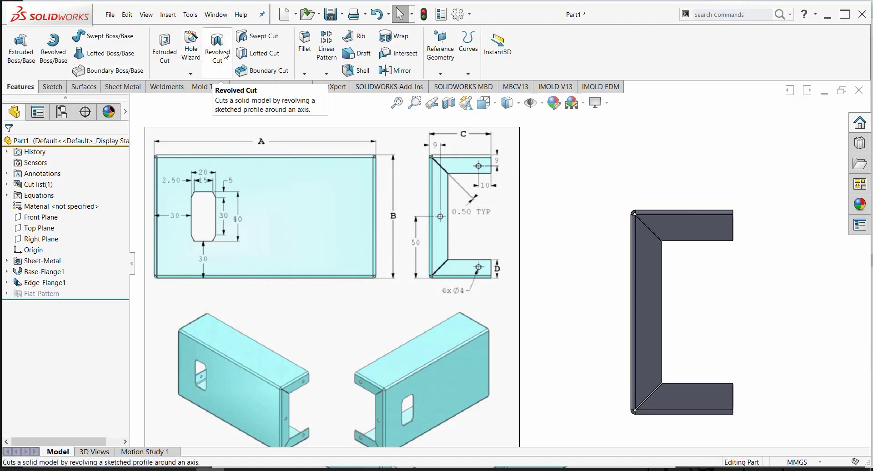
click(123, 87)
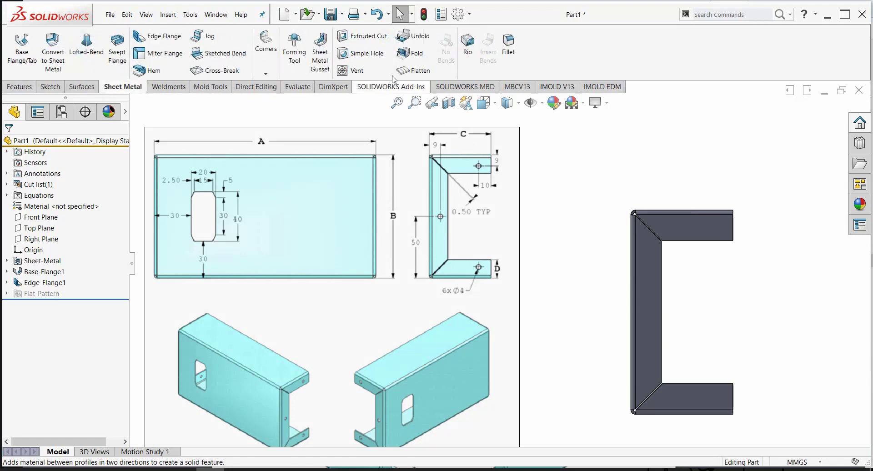
click(362, 55)
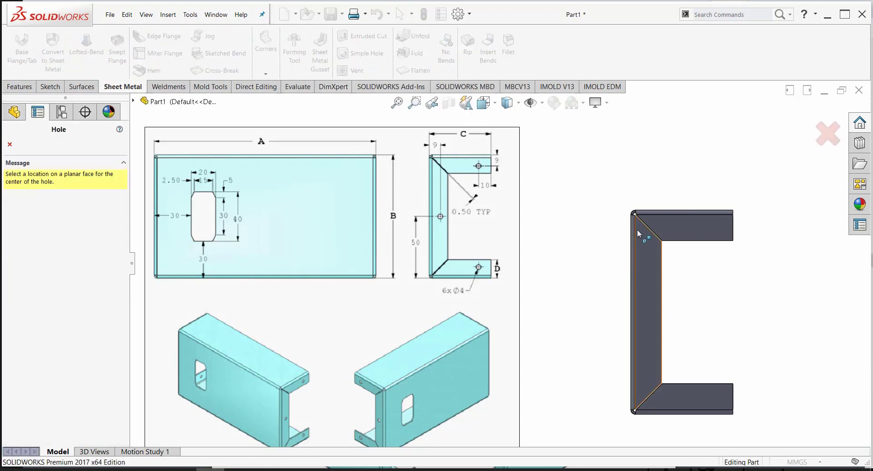
click(20, 115)
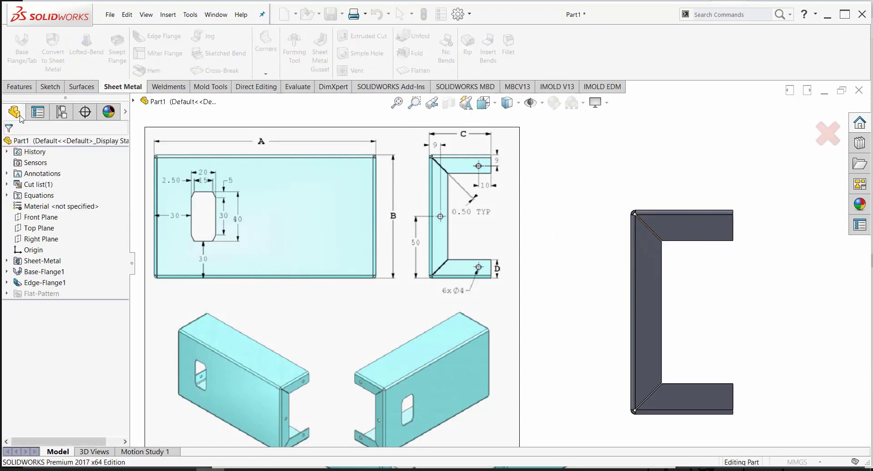
click(825, 132)
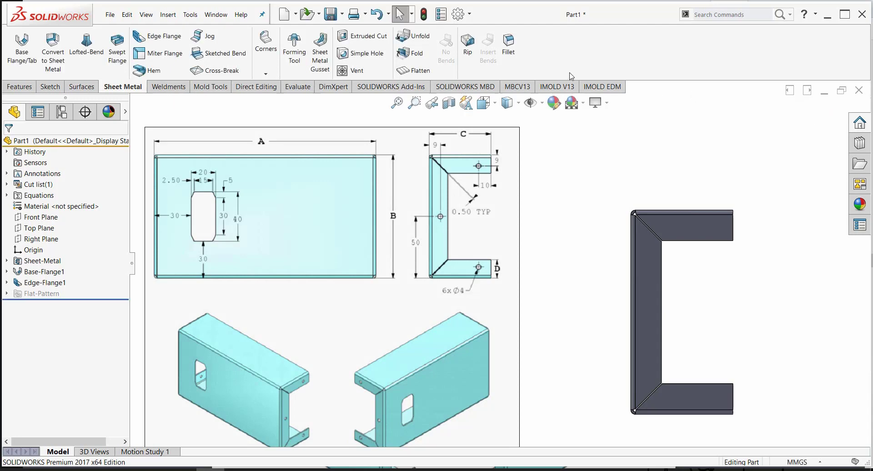
click(25, 86)
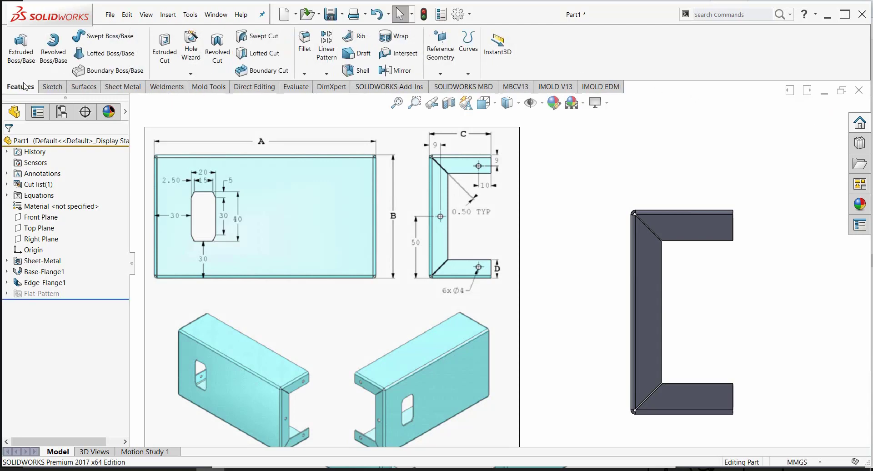
click(199, 55)
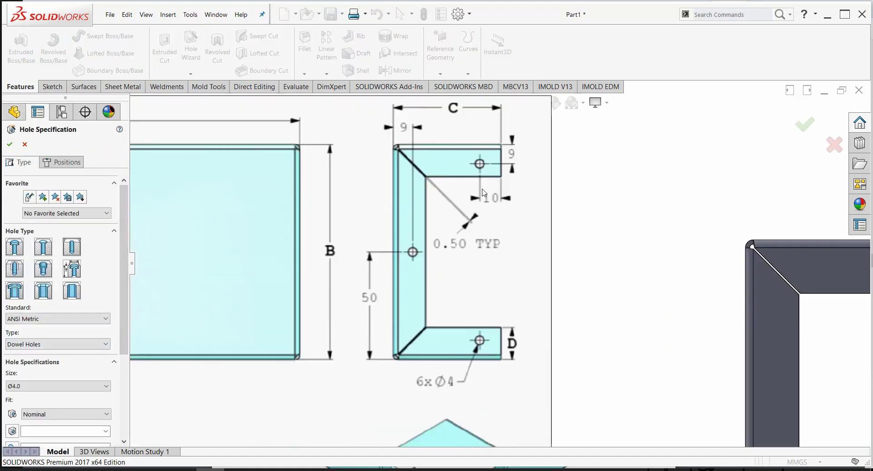
- Keep the hole specification as ANSI Metric dowel holes at Ø4.0 mm
scroll(482, 191, down, 3)
scroll(437, 380, up, 2)
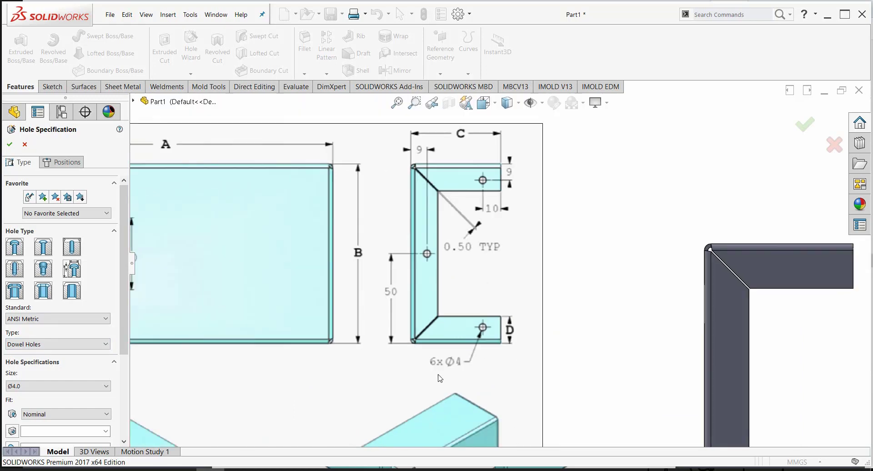
scroll(455, 328, up, 2)
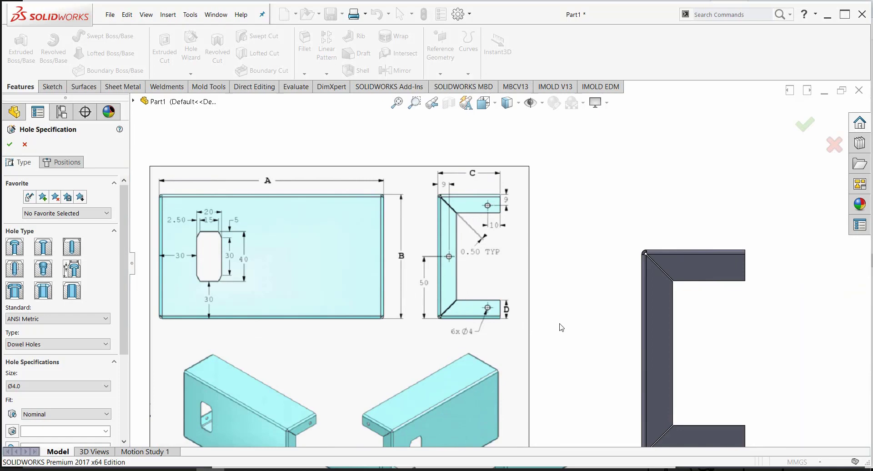
scroll(561, 327, up, 2)
drag(128, 301, 129, 374)
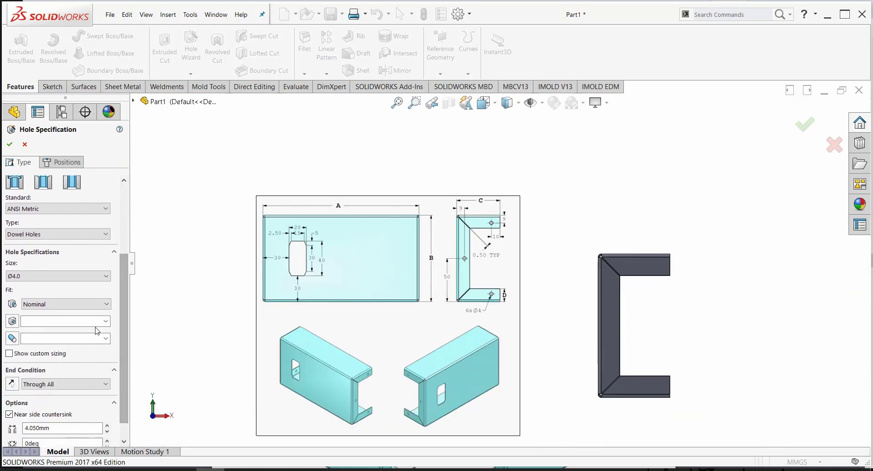
click(52, 277)
click(53, 280)
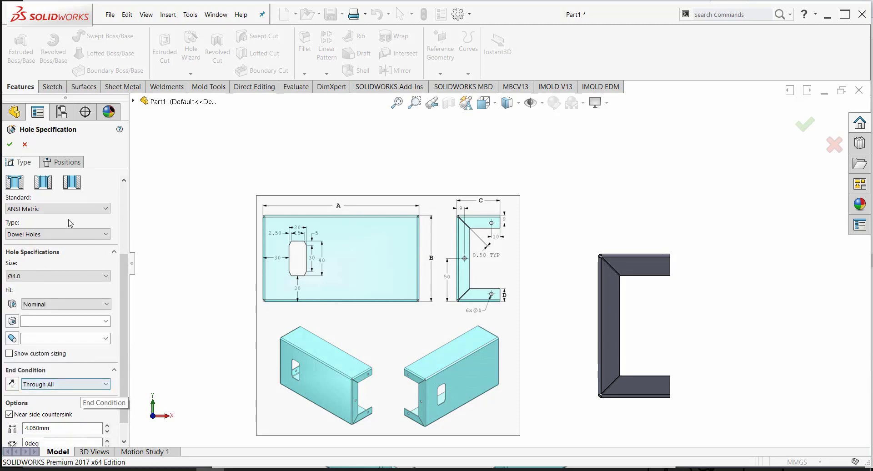
- Place hole points on the top flange, web and bottom flange, then cut them
click(68, 163)
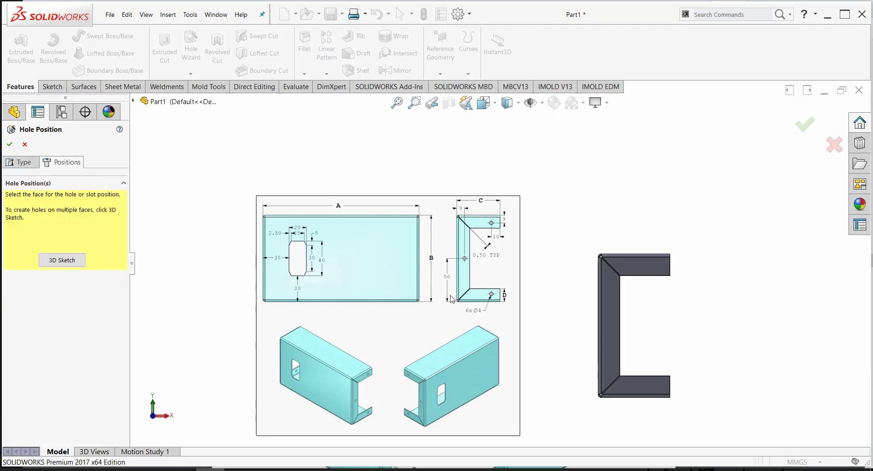
scroll(594, 260, down, 3)
click(635, 264)
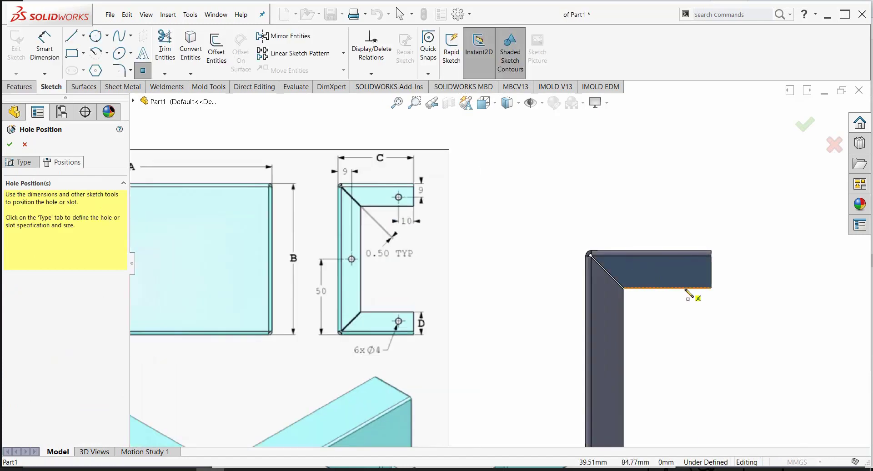
scroll(677, 273, down, 2)
scroll(664, 262, down, 2)
click(643, 254)
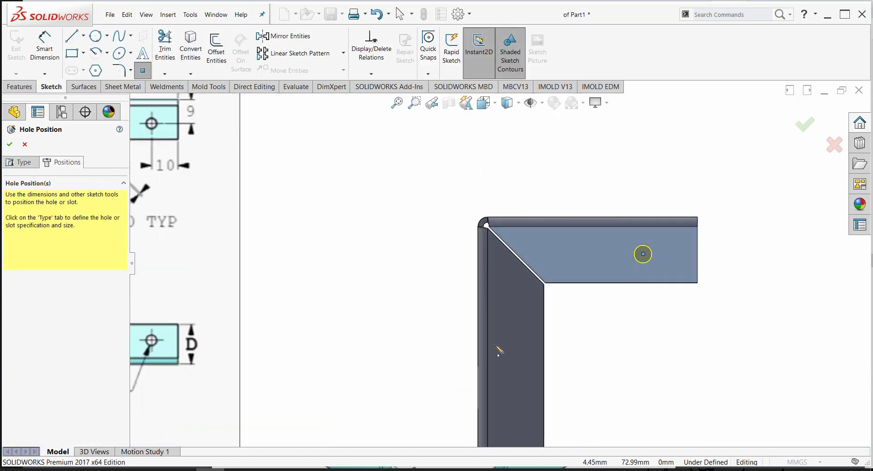
click(515, 375)
scroll(511, 412, up, 1)
scroll(523, 404, up, 2)
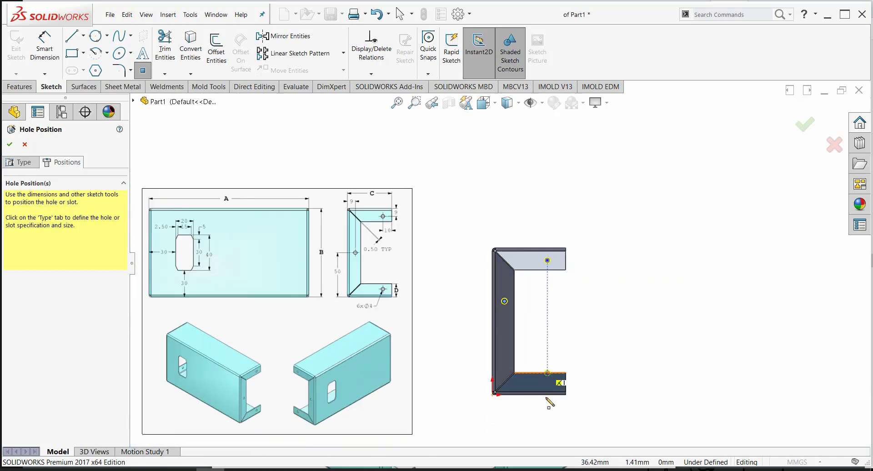
scroll(550, 396, up, 1)
click(545, 374)
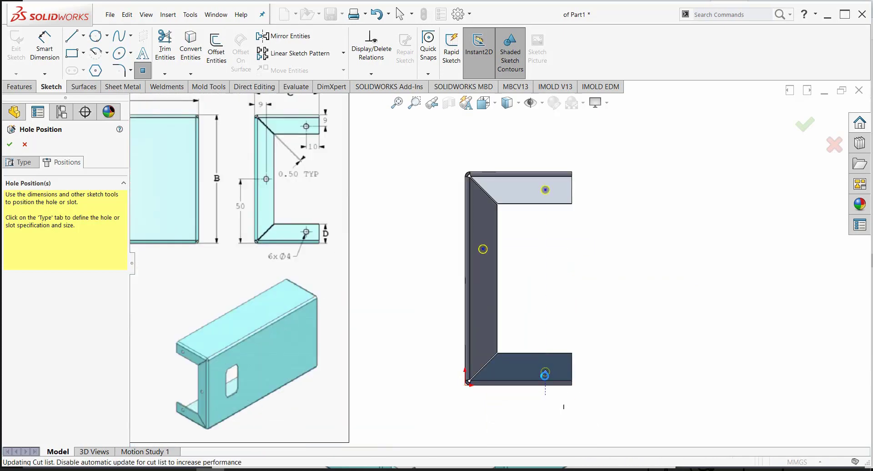
key(Return)
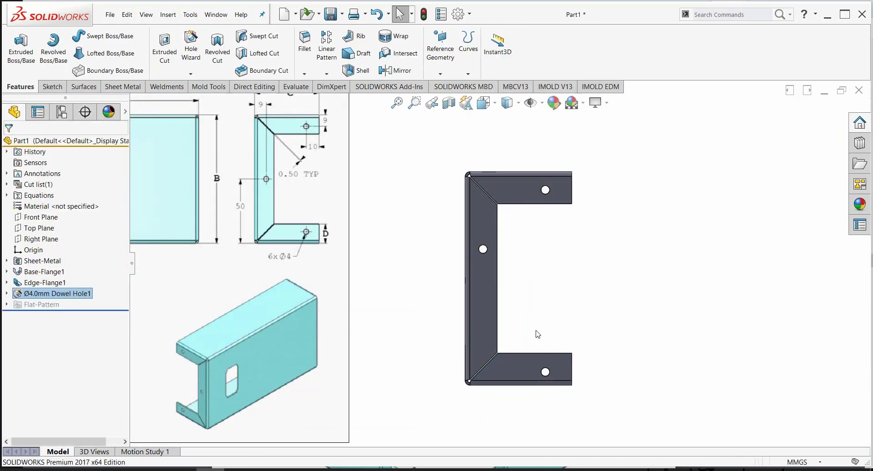
- Edit Dowel Hole1's positions and dimension the middle hole 50 mm up from the bottom corner
right_click(54, 295)
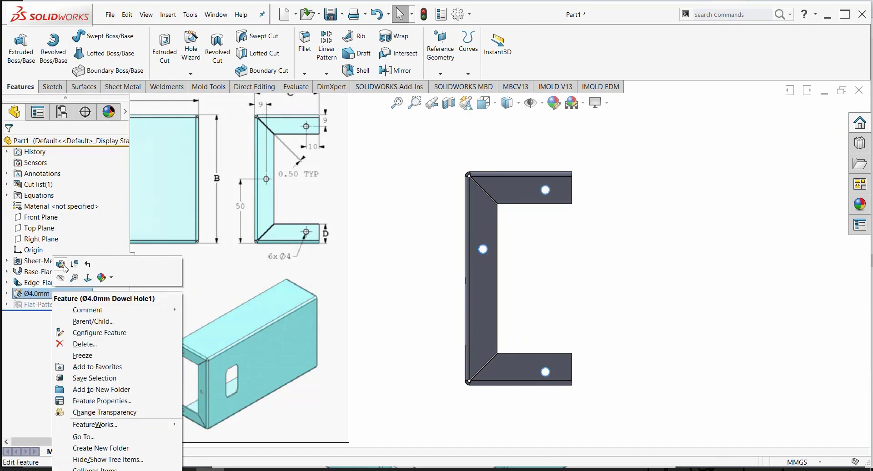
click(65, 269)
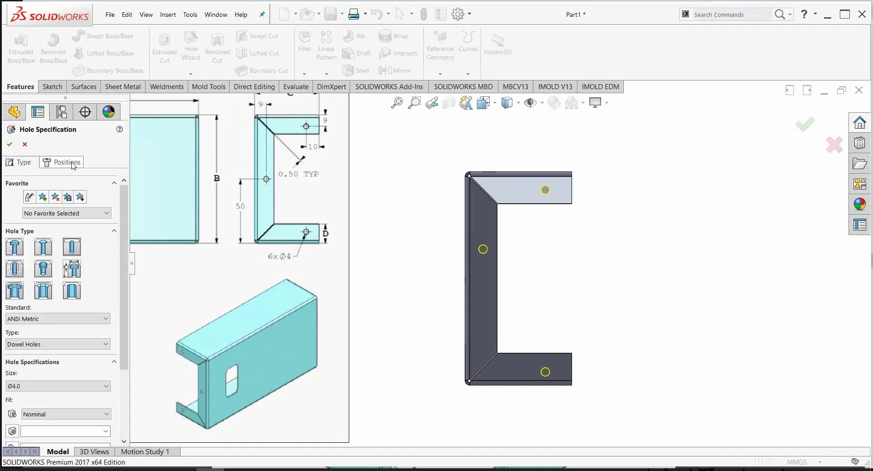
click(66, 163)
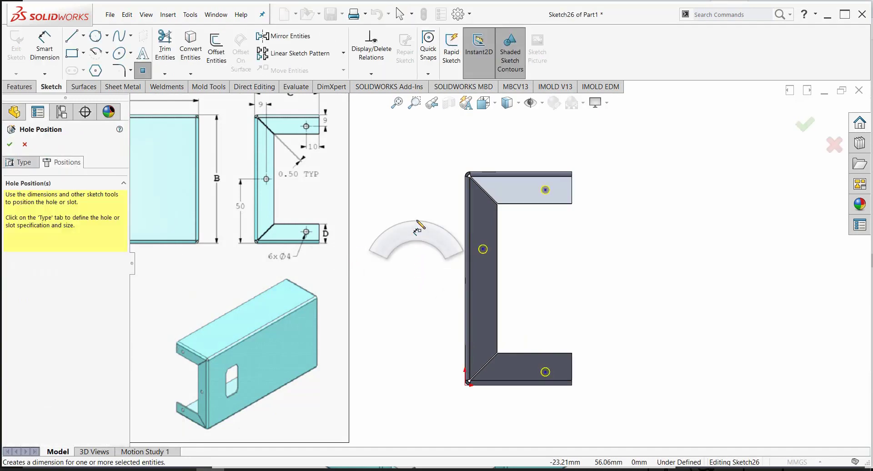
right_drag(419, 270, 419, 248)
scroll(500, 269, up, 2)
scroll(469, 254, down, 2)
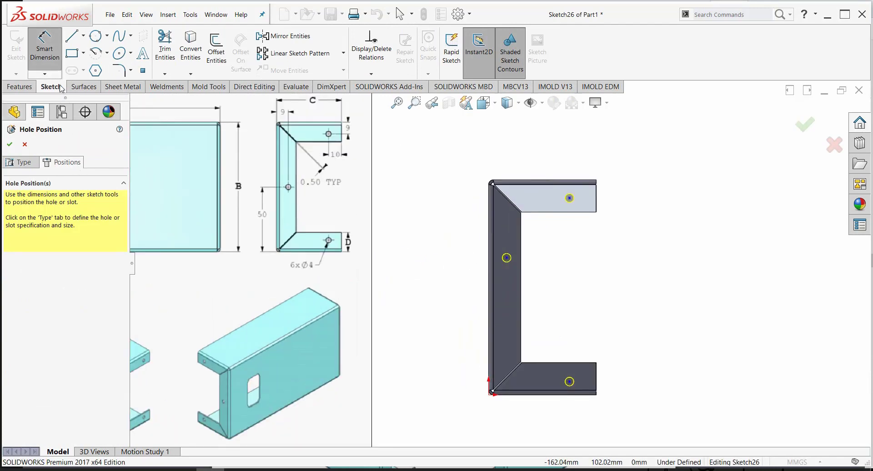
click(507, 258)
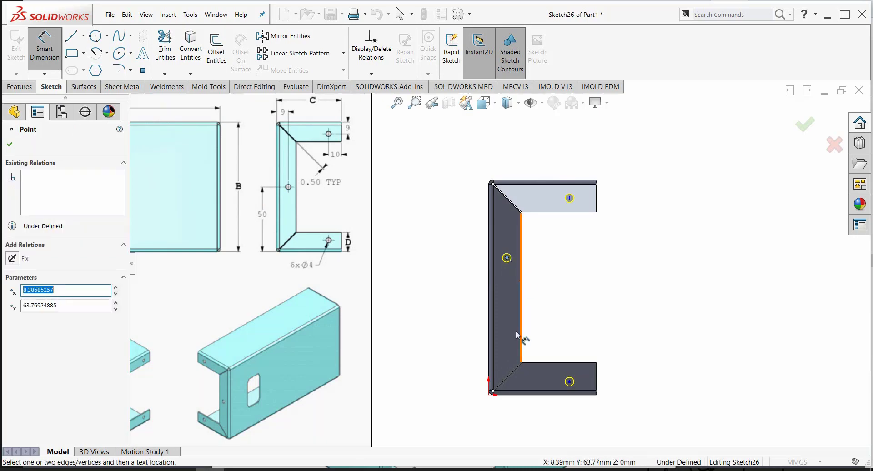
click(492, 391)
click(425, 295)
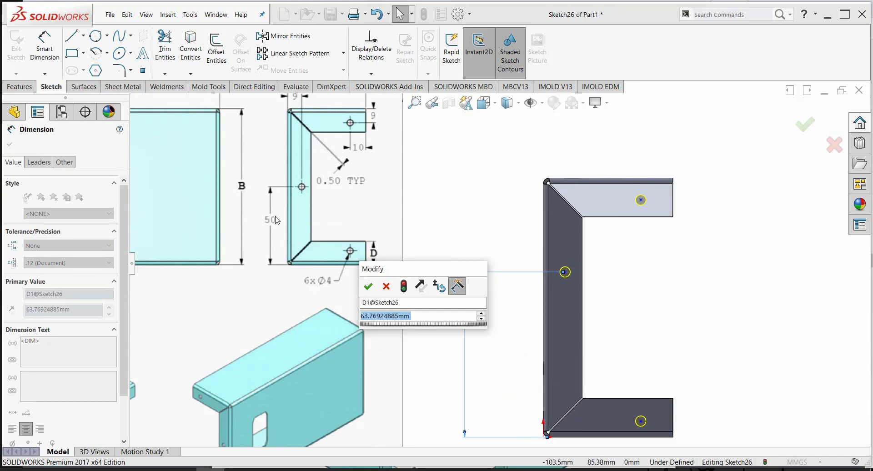
text(50)
key(Return)
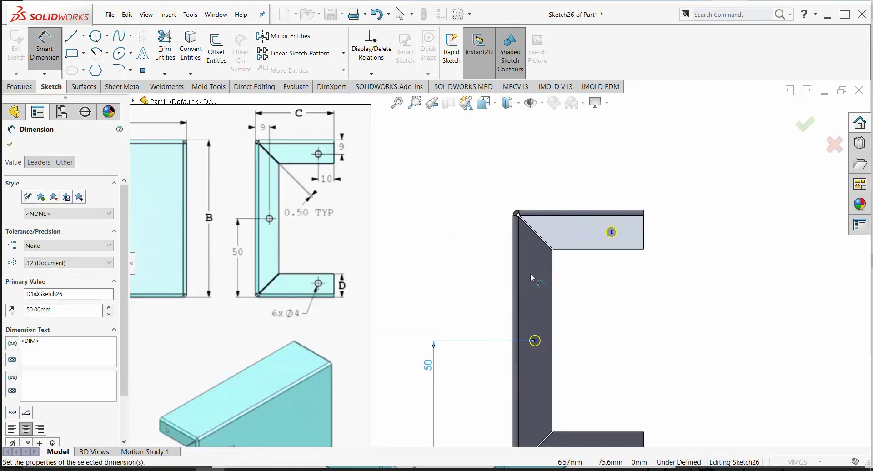
- Offset the middle and top holes 9 mm from their outer edges
click(508, 269)
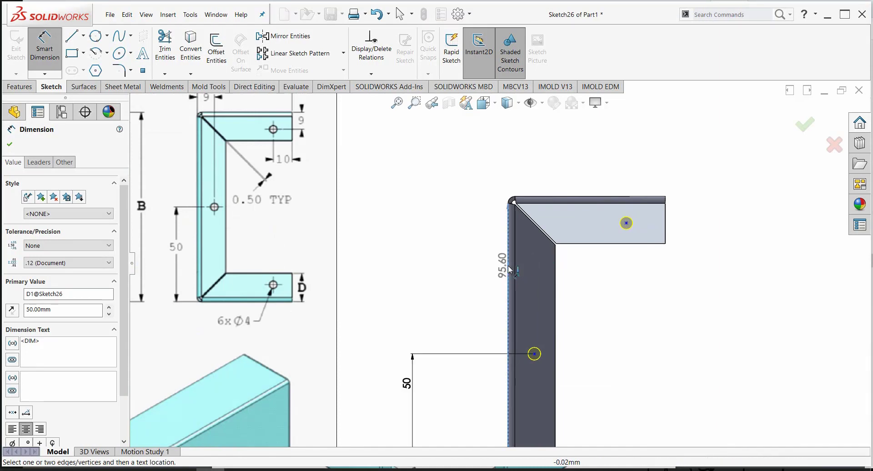
click(534, 354)
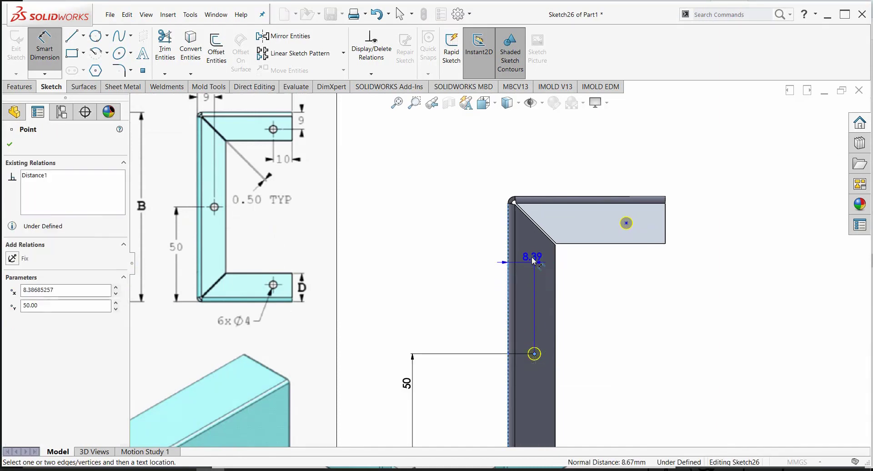
click(464, 269)
text(9)
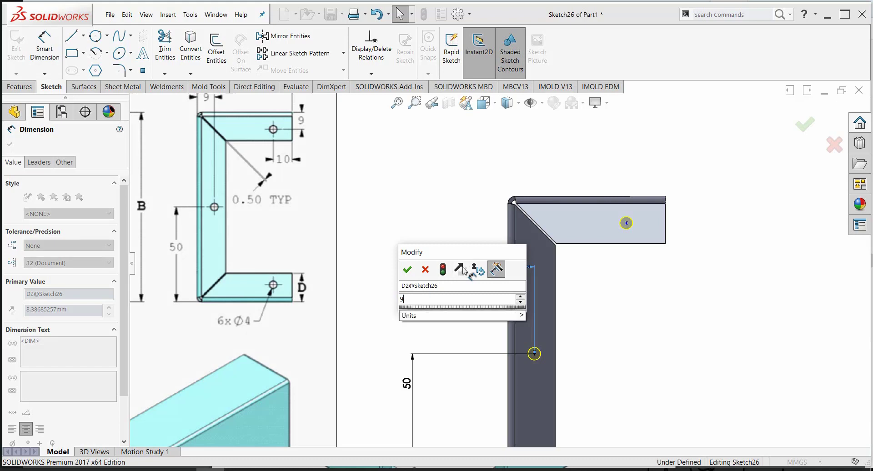
key(Return)
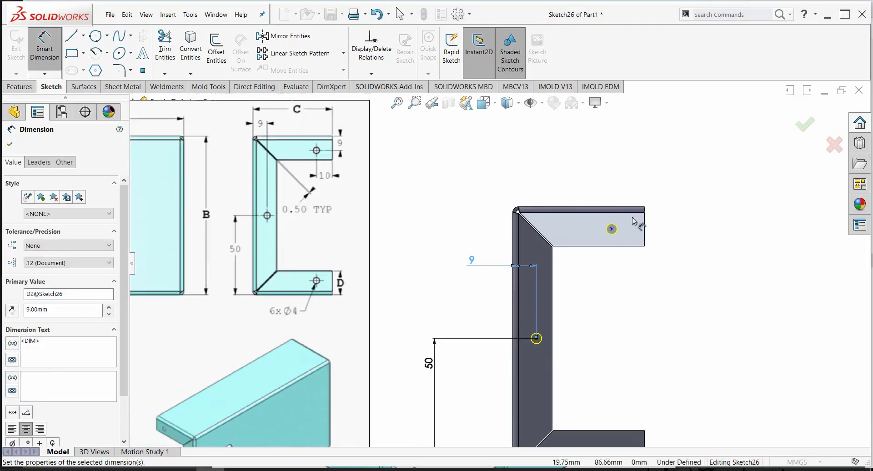
scroll(650, 209, down, 2)
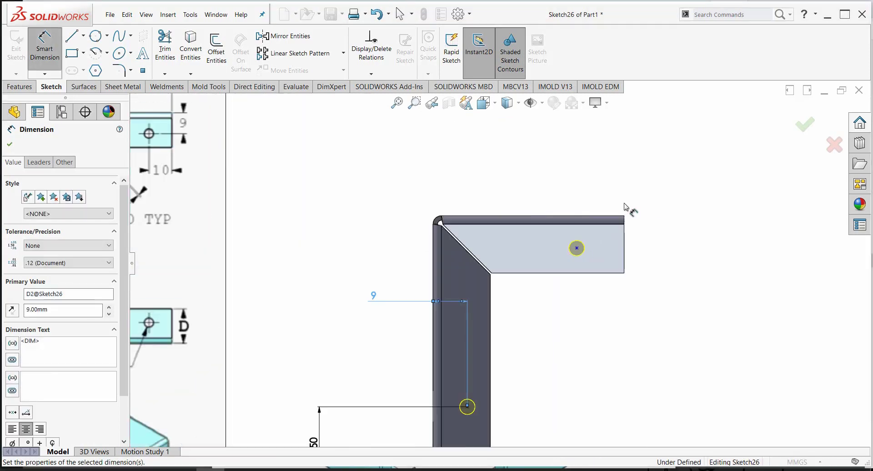
click(581, 216)
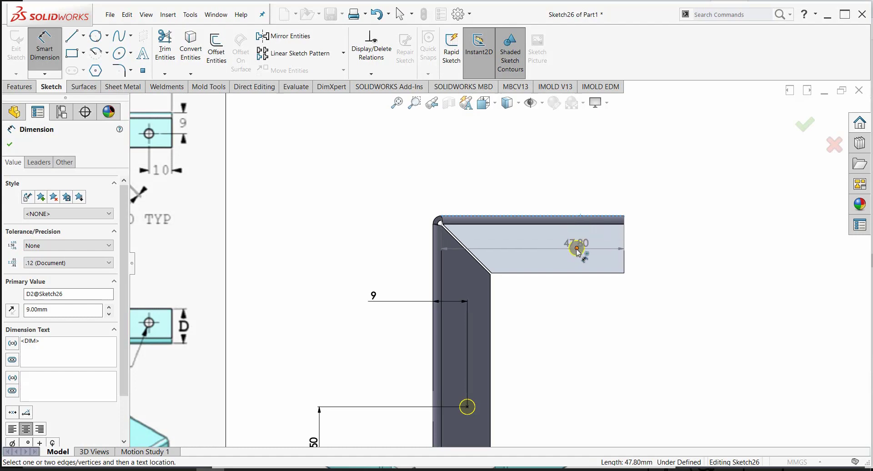
click(577, 248)
click(655, 239)
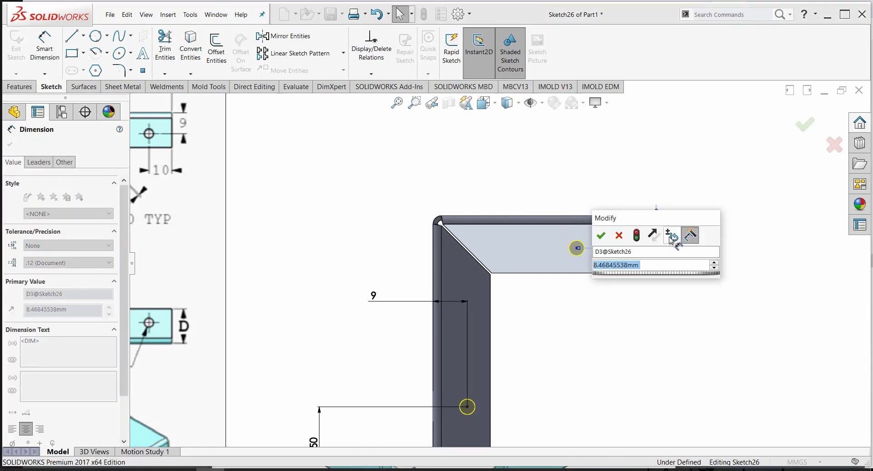
text(9)
key(Return)
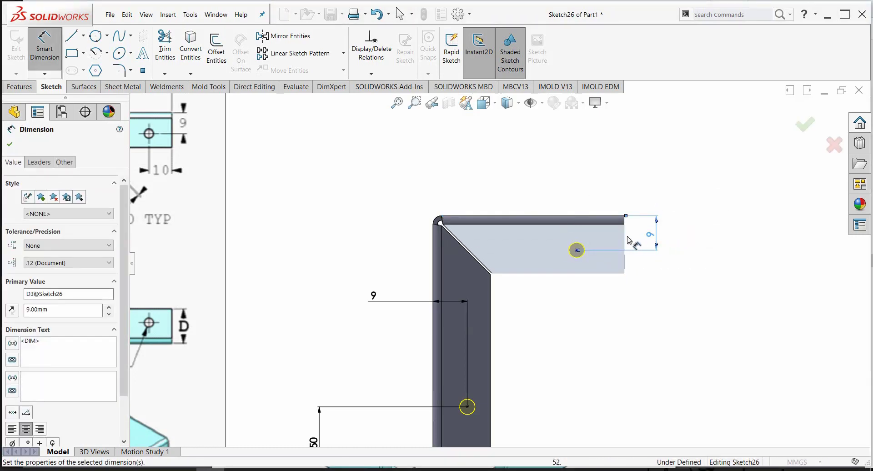
- Set the top hole 10 mm from the flange end and the bottom hole 9 mm from the bottom edge
click(577, 250)
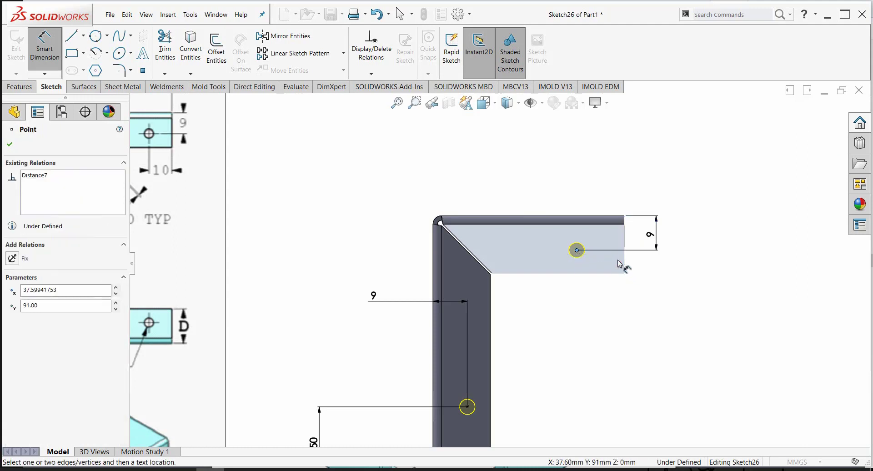
click(625, 262)
click(619, 329)
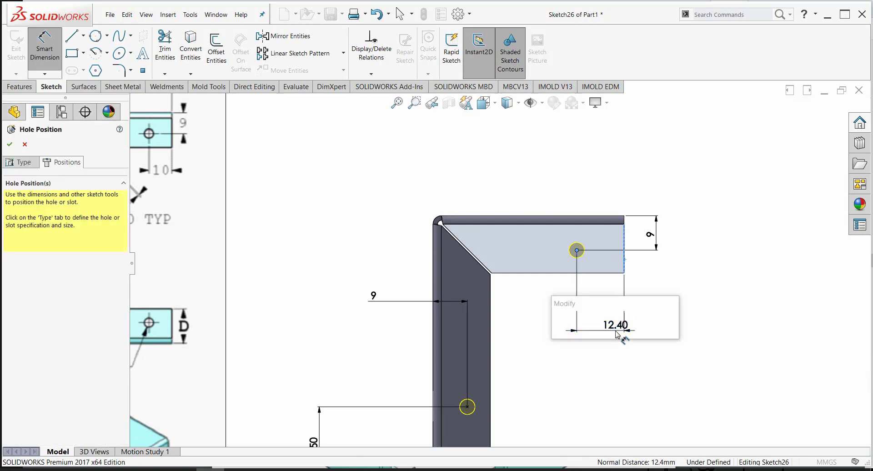
text(10)
key(Return)
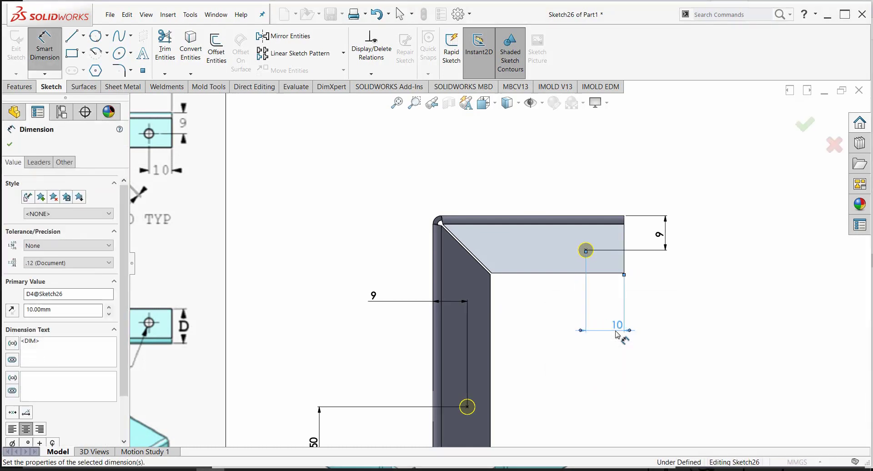
scroll(632, 332, up, 3)
scroll(559, 230, up, 2)
scroll(523, 318, down, 2)
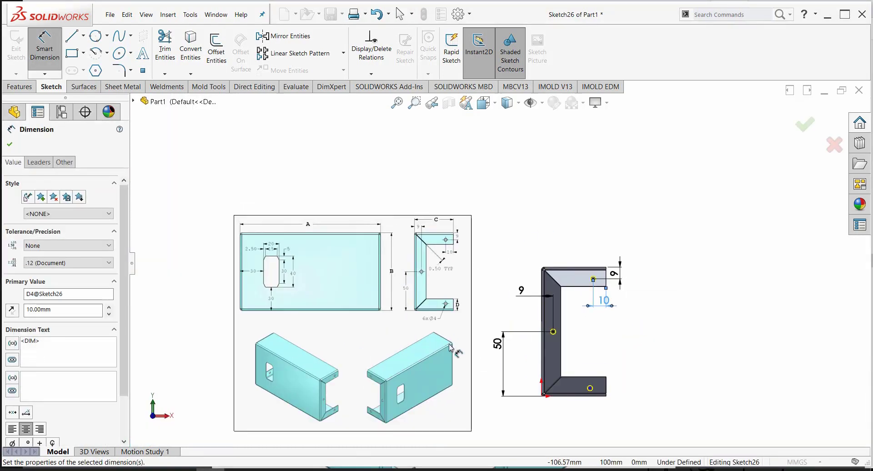
scroll(495, 383, up, 1)
scroll(496, 383, down, 2)
scroll(644, 377, up, 1)
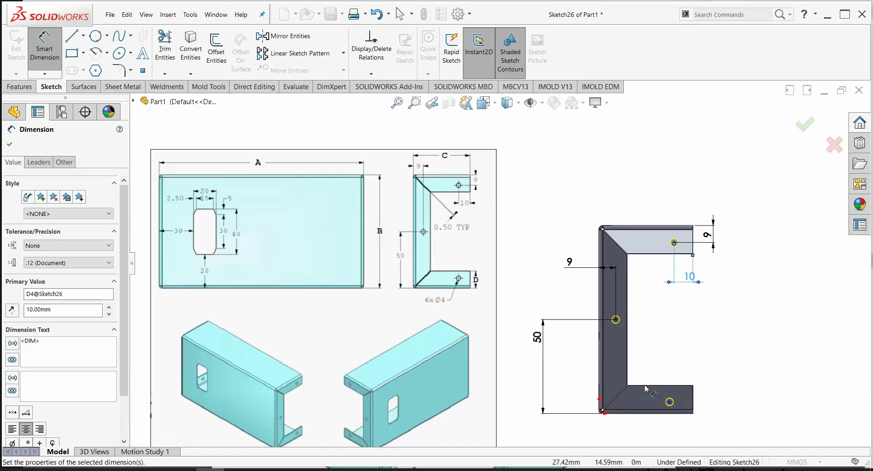
scroll(644, 384, down, 2)
scroll(637, 389, down, 2)
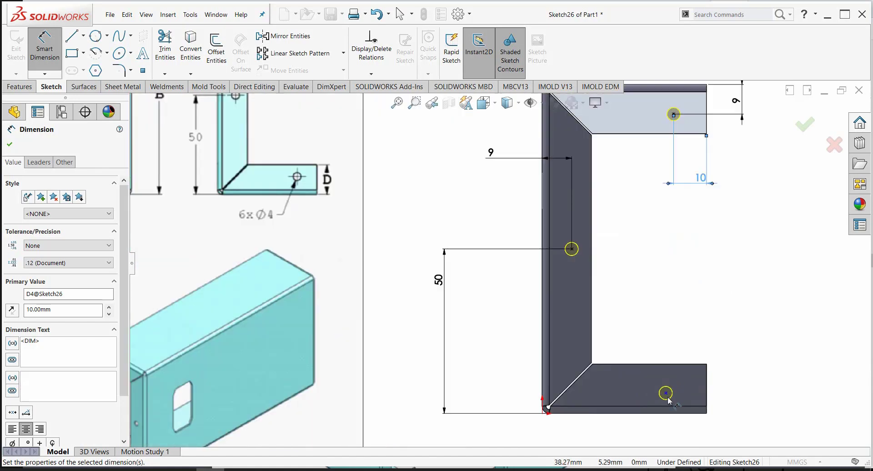
scroll(510, 254, up, 2)
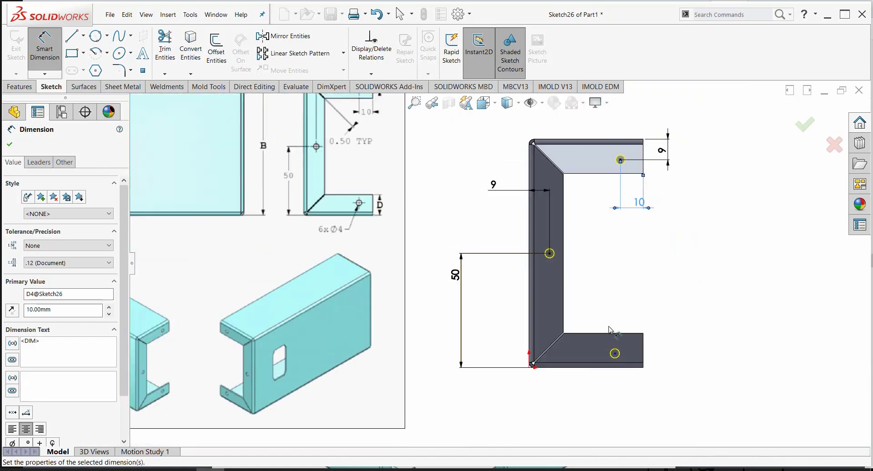
scroll(609, 335, down, 2)
scroll(605, 337, up, 2)
scroll(520, 319, down, 2)
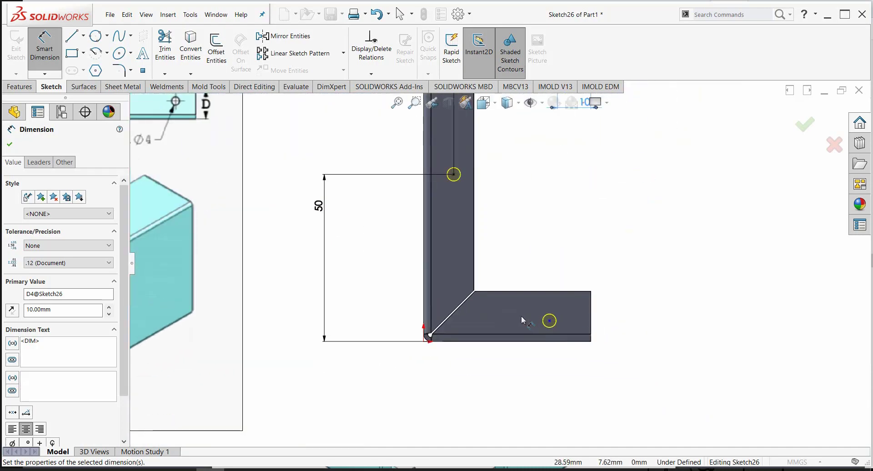
click(549, 321)
click(555, 341)
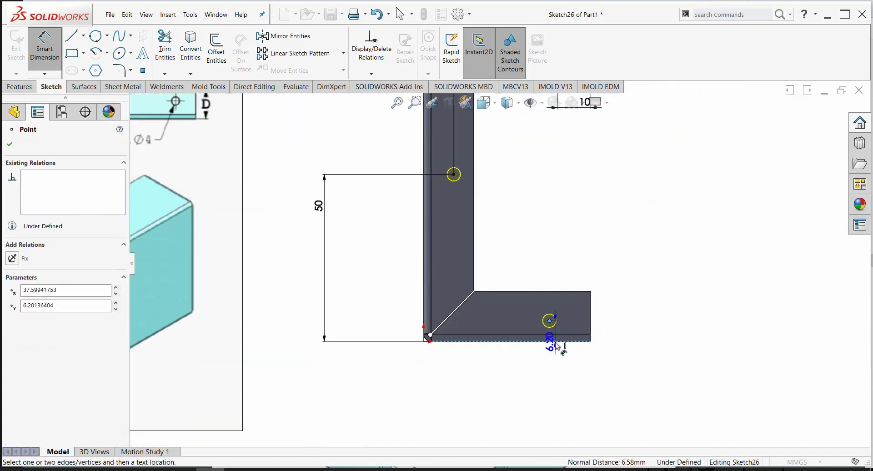
click(673, 304)
text(9)
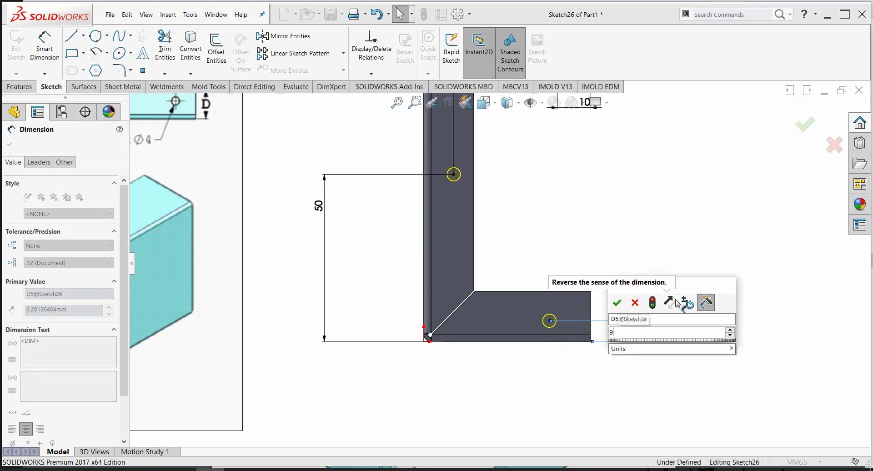
key(Return)
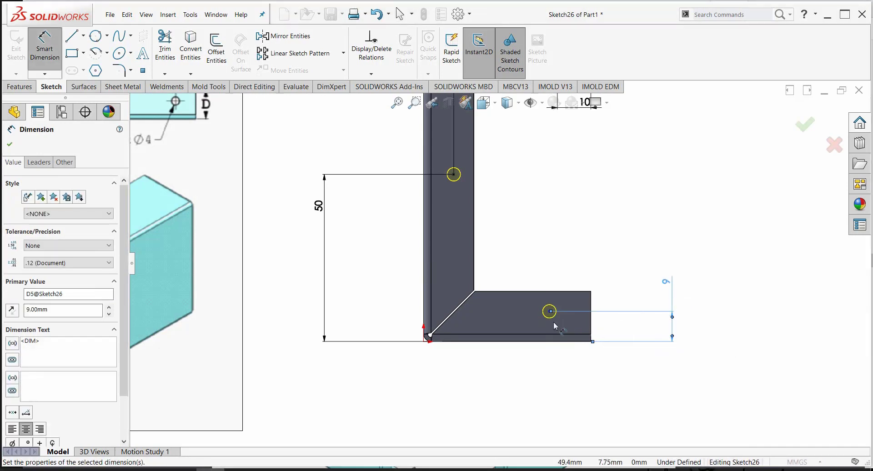
- Add a Vertical relation between the top and bottom hole centres, then view the channel in 3D
scroll(573, 248, up, 5)
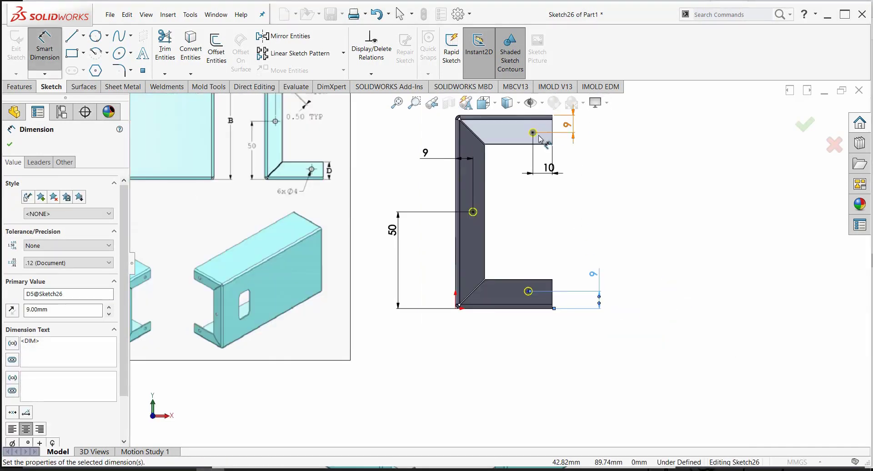
key(Escape)
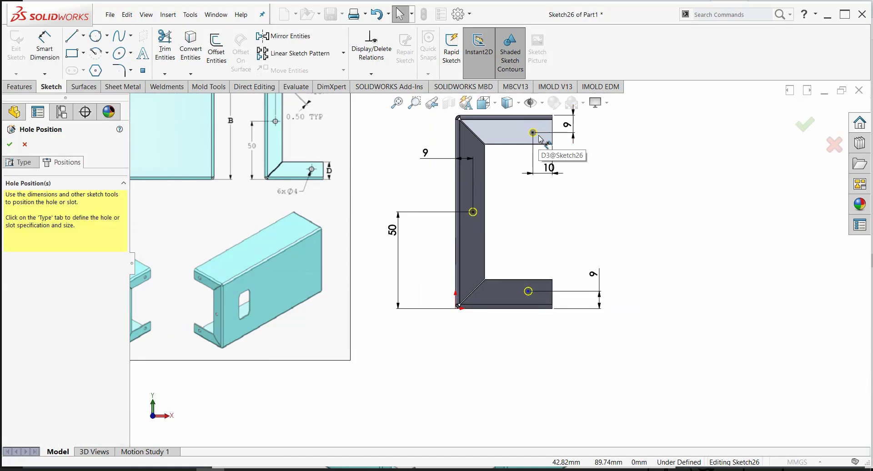
click(533, 132)
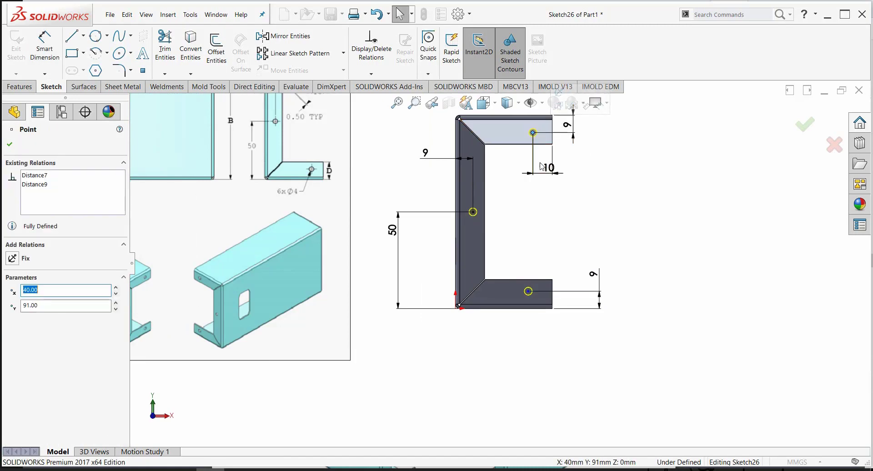
ctrl+click(528, 292)
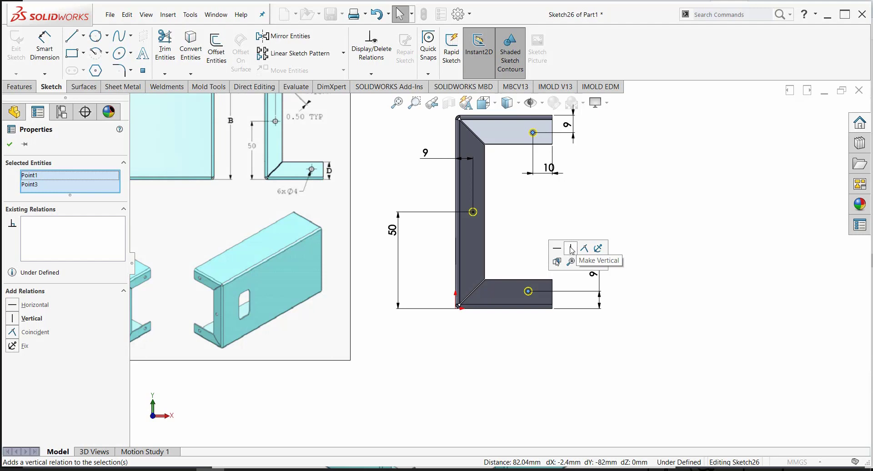
click(572, 249)
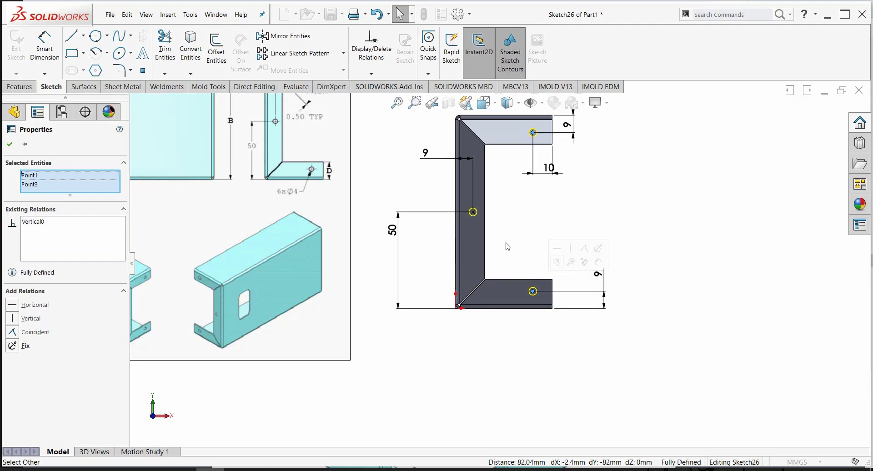
click(9, 144)
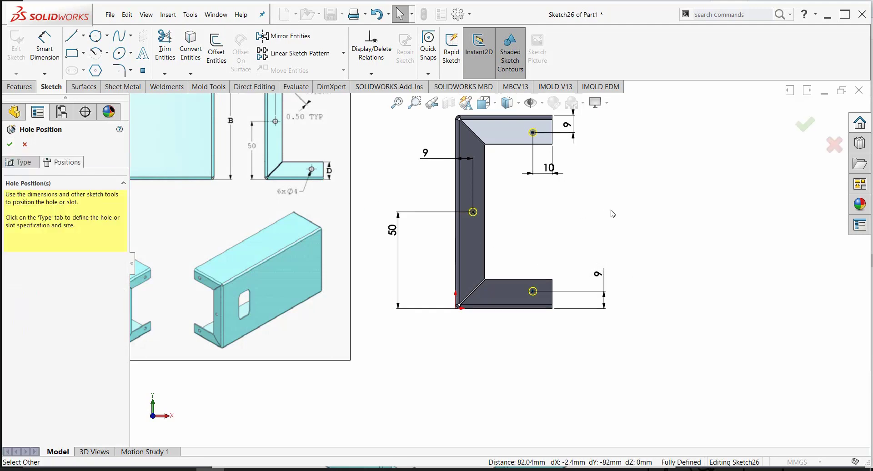
middle_drag(528, 147, 512, 181)
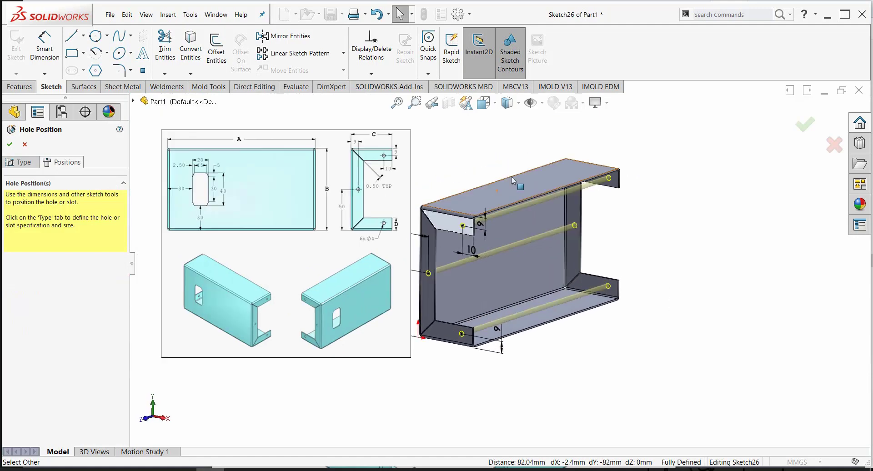
- Commit the Ø4.0 mm dowel holes and turn the view Normal To the channel's back face
click(10, 146)
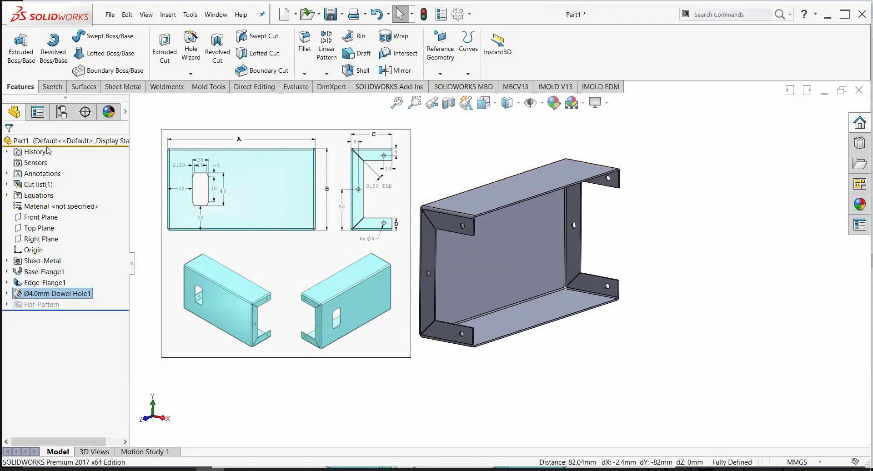
click(302, 243)
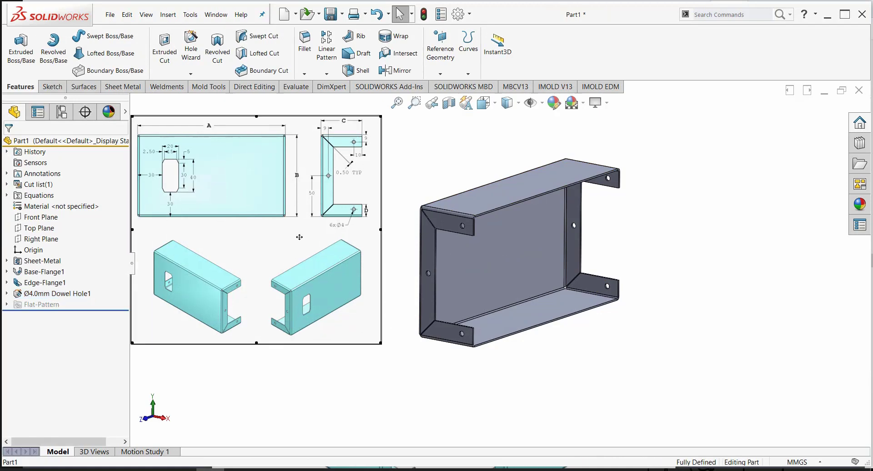
scroll(400, 223, down, 2)
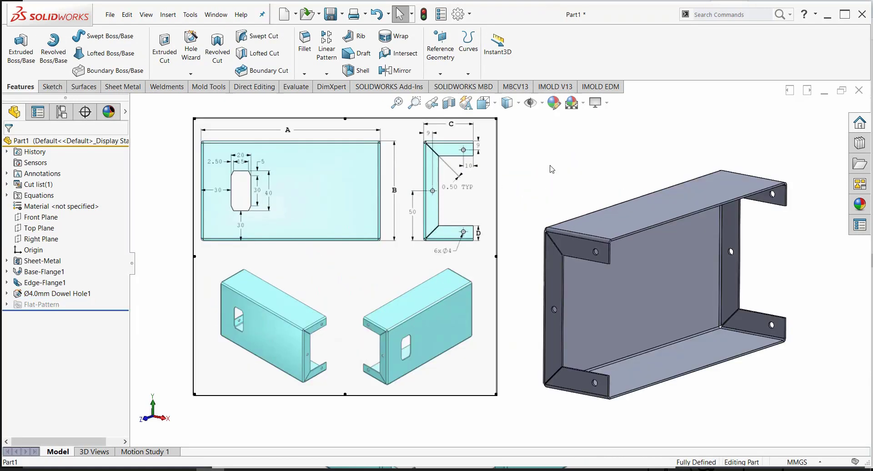
middle_drag(551, 169, 369, 192)
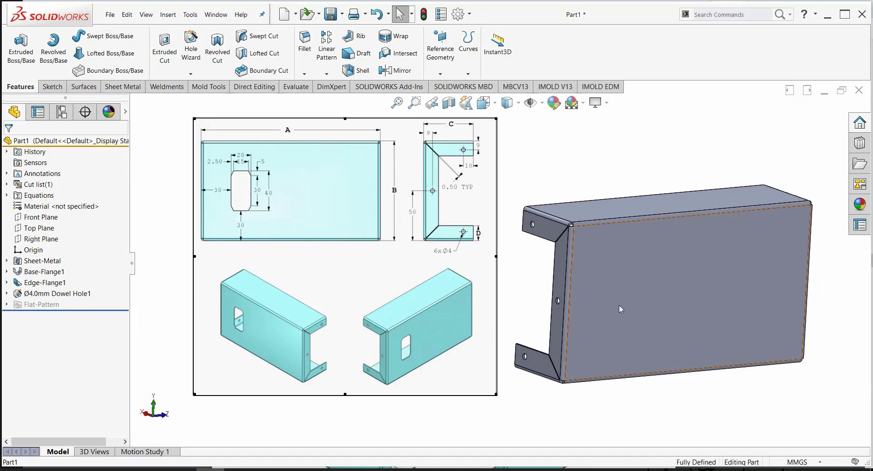
right_click(621, 245)
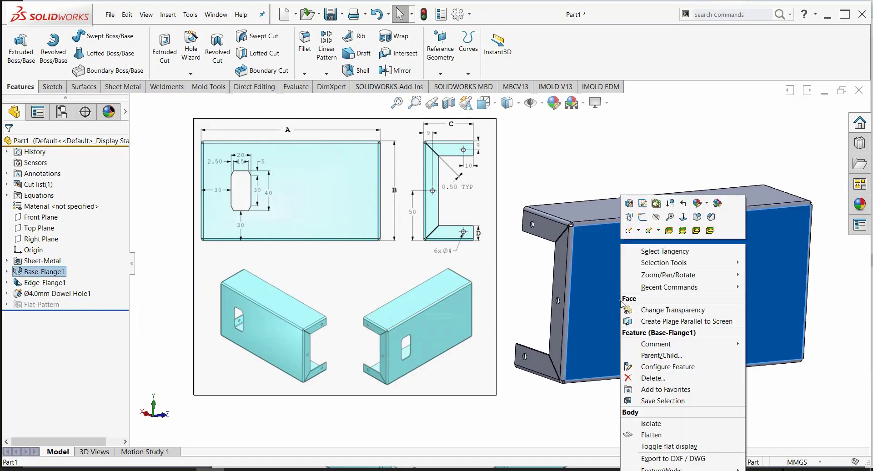
click(683, 217)
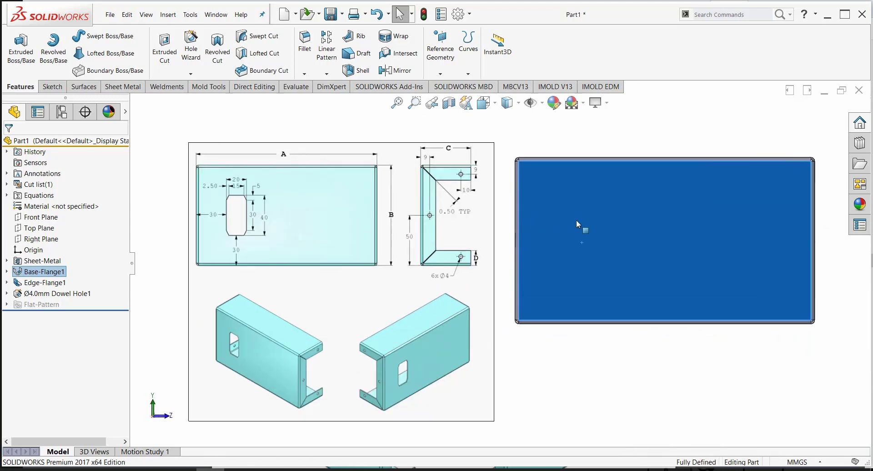
right_click(577, 219)
- Start a sketch on the back face and draw a corner rectangle
click(598, 194)
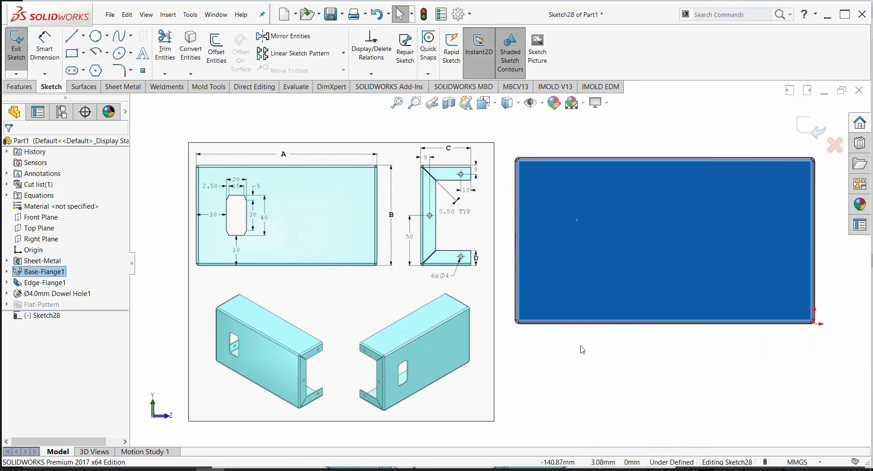
right_drag(594, 359, 573, 328)
click(569, 205)
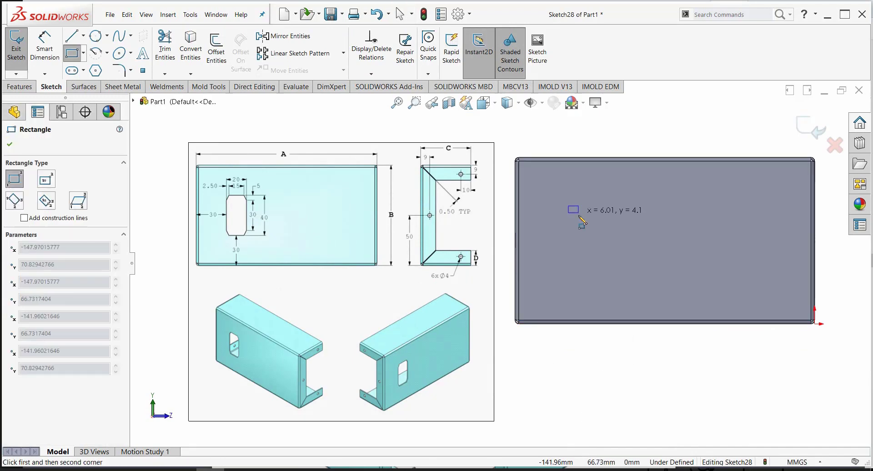
click(612, 269)
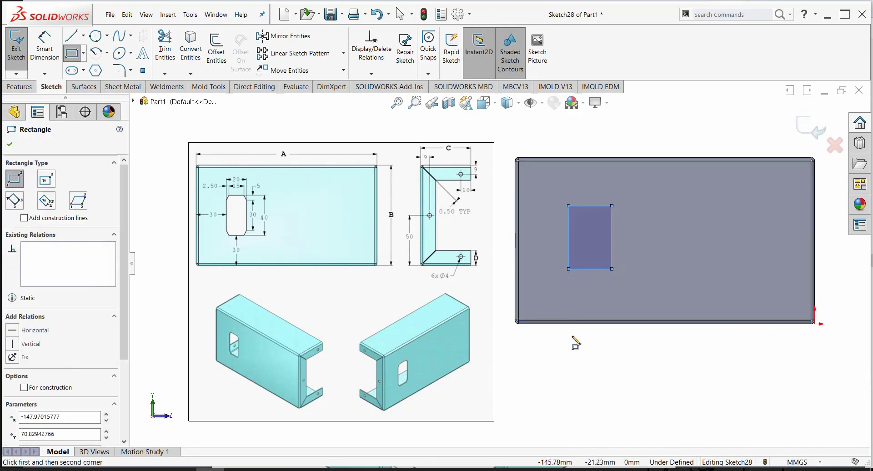
- Dimension the rectangle 30 mm from the face's left edge and 30 mm from the bottom
right_drag(575, 373, 567, 306)
scroll(525, 249, down, 2)
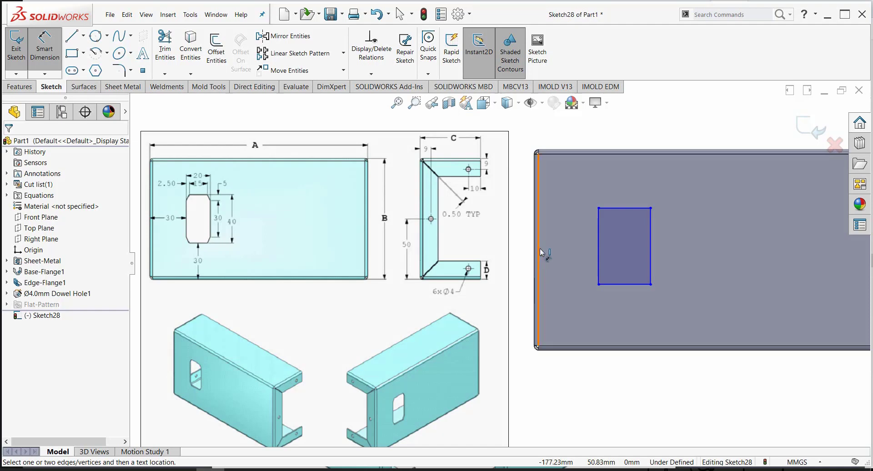
click(534, 246)
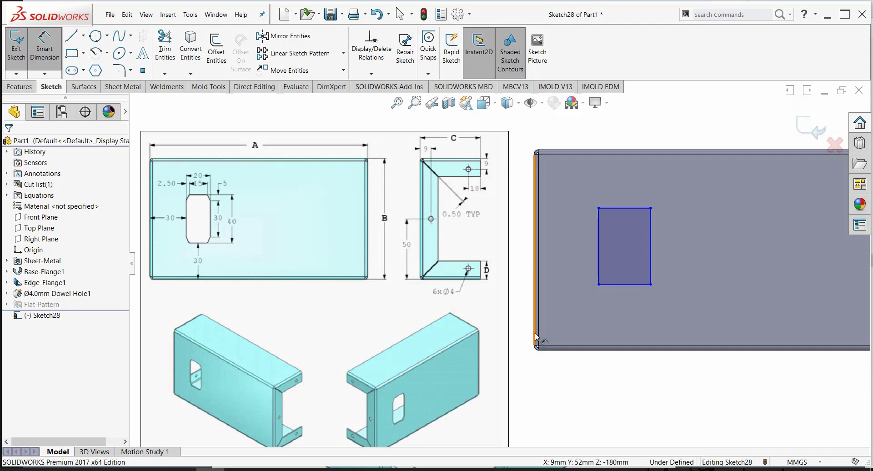
click(599, 251)
click(536, 277)
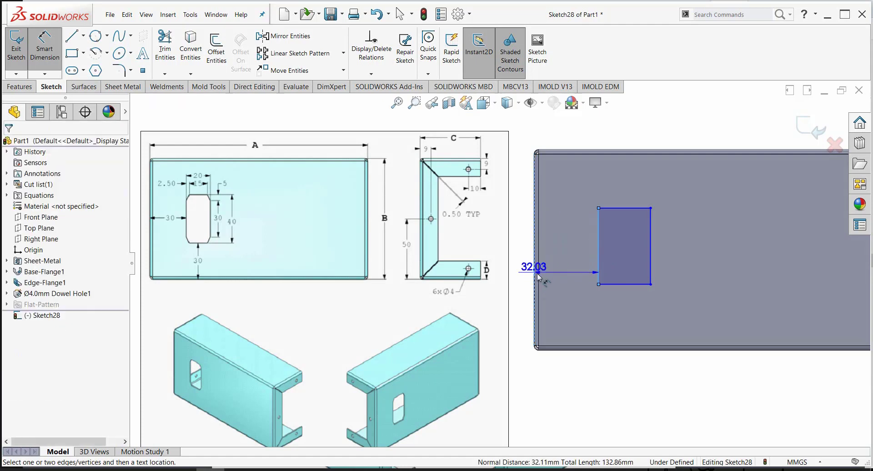
click(564, 306)
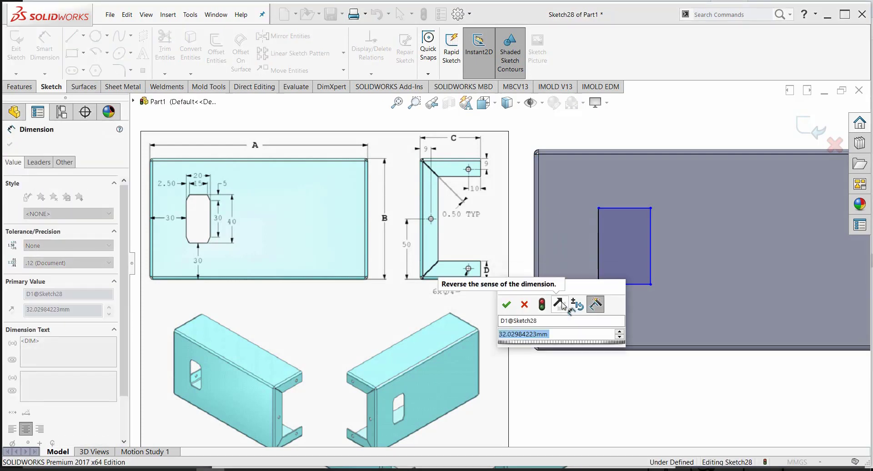
text(30)
key(Return)
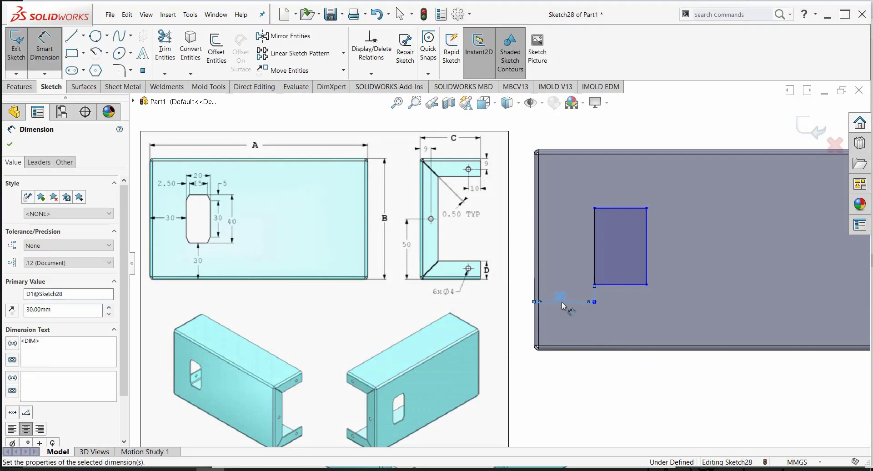
click(632, 287)
scroll(598, 369, down, 2)
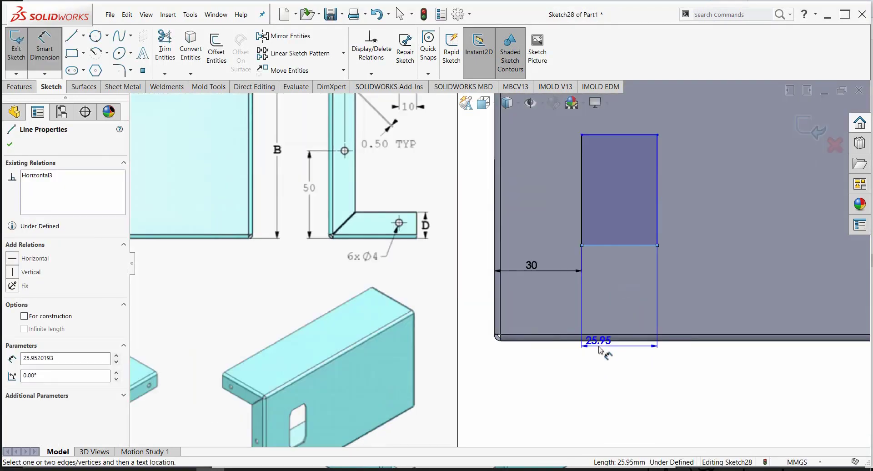
click(606, 344)
click(616, 320)
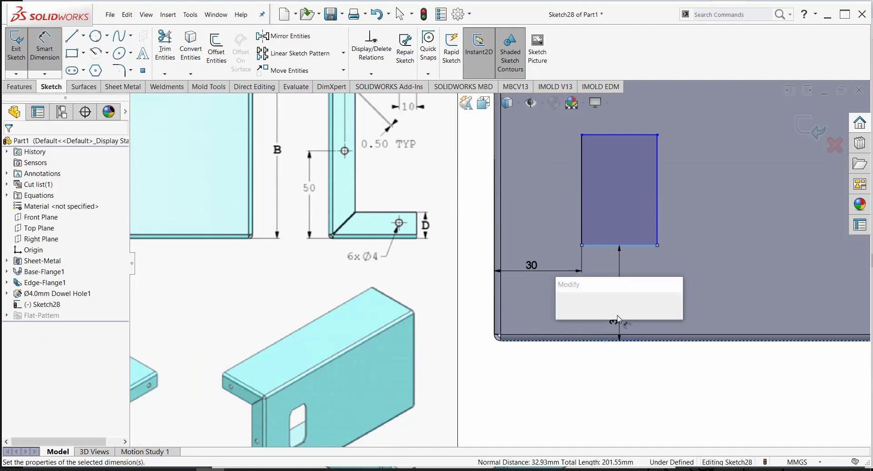
text(30)
key(Return)
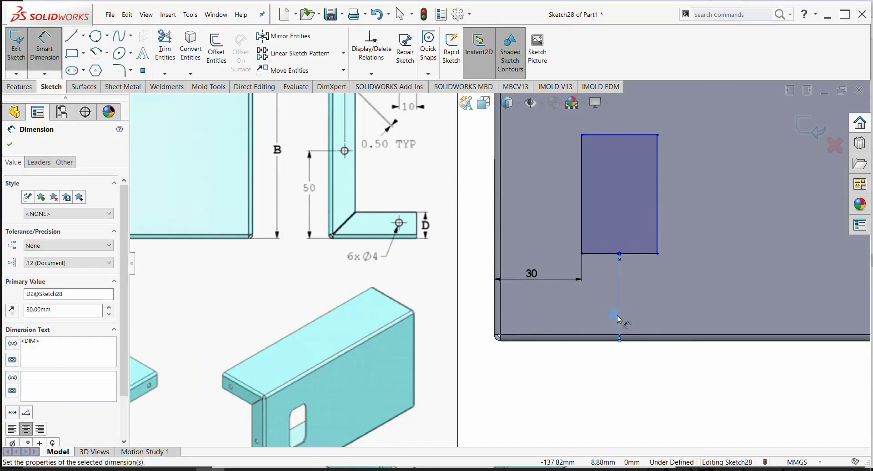
- Set the rectangle's height to 40 mm and its width to 20 mm
scroll(590, 246, up, 3)
scroll(425, 222, down, 2)
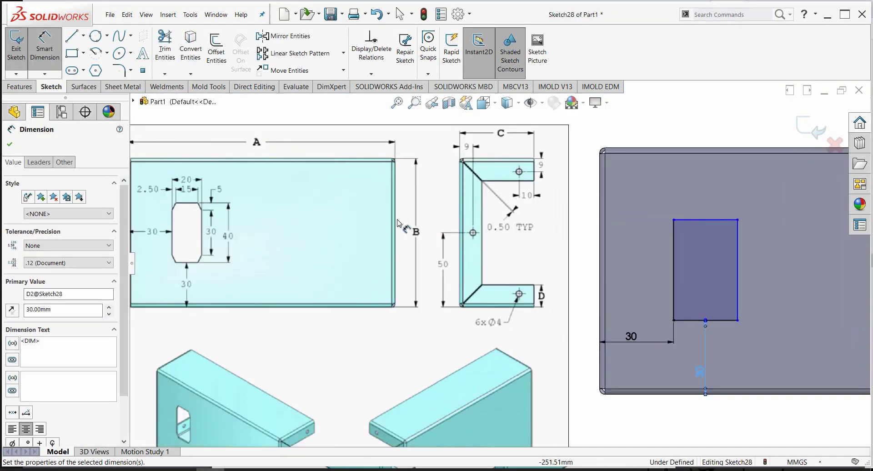
scroll(405, 226, down, 2)
click(737, 268)
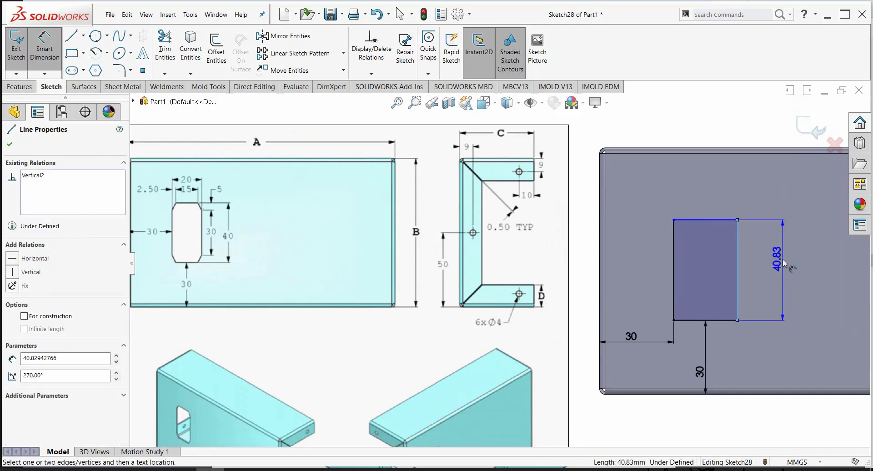
click(782, 269)
text(40.00mm)
key(Return)
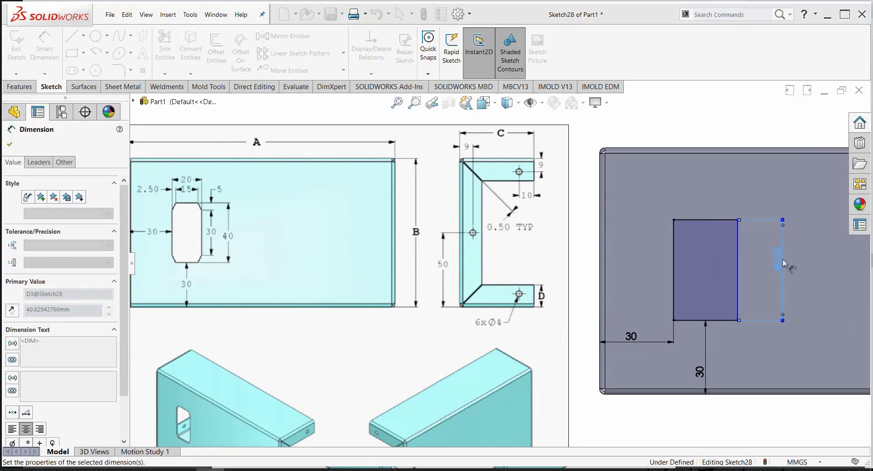
click(714, 222)
click(723, 179)
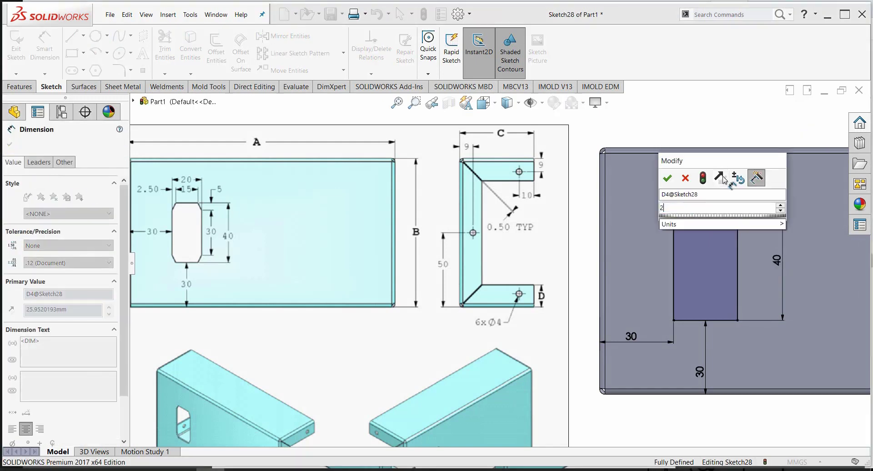
text(20)
key(Return)
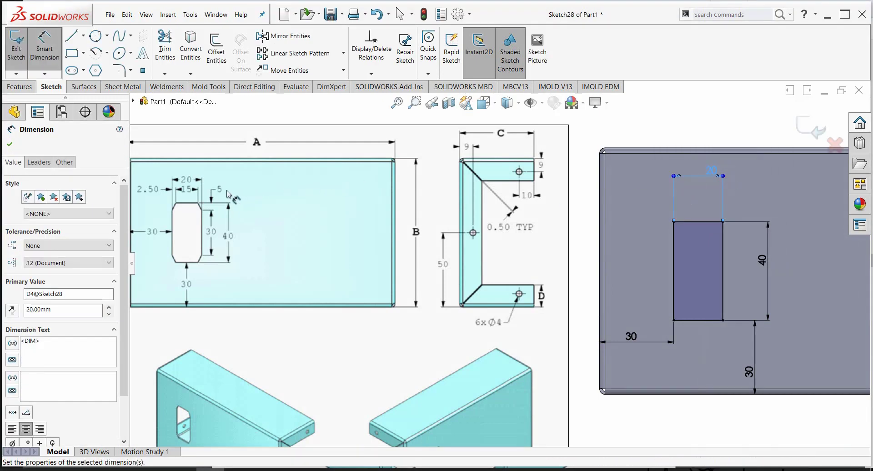
scroll(199, 209, down, 1)
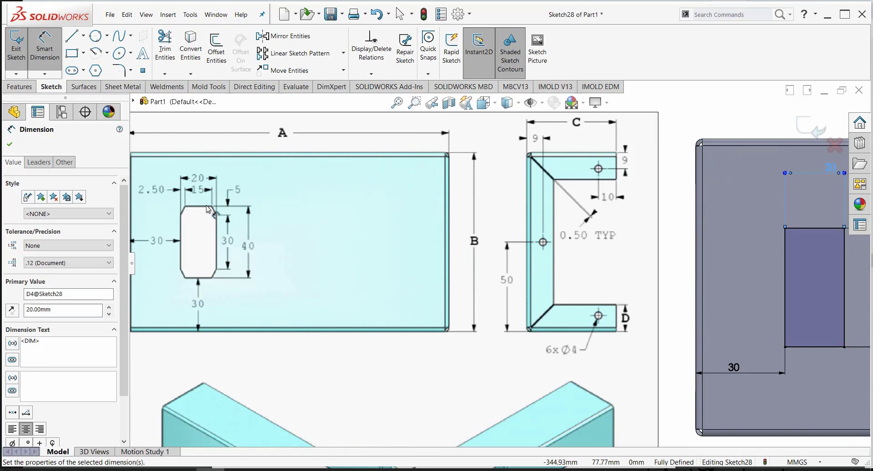
scroll(453, 287, up, 3)
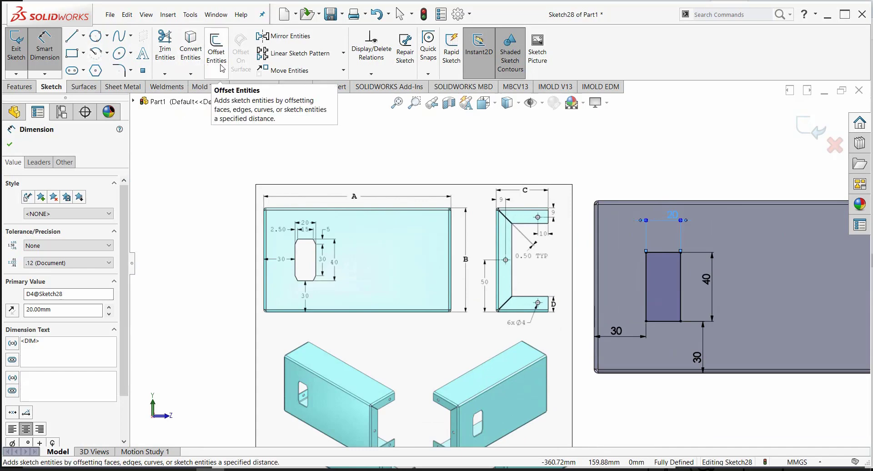
- Start Sketch Chamfer set to Distance-distance with D1 2.50 mm and D2 5 mm
click(130, 70)
click(141, 97)
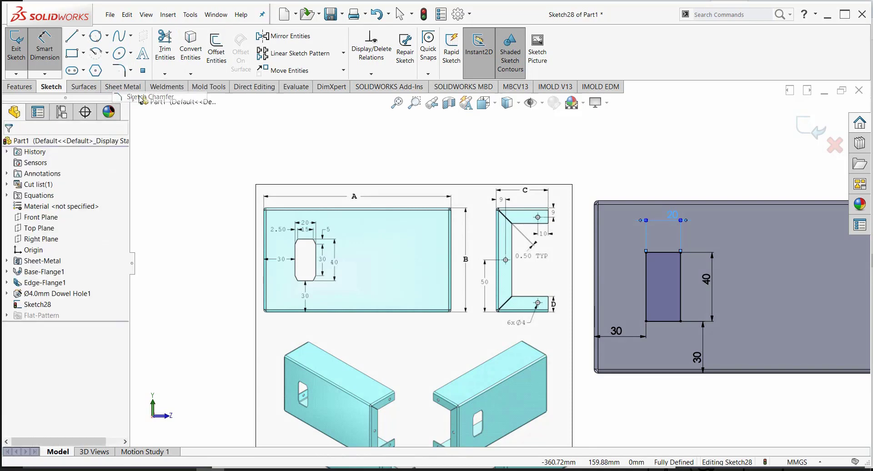
scroll(327, 223, down, 3)
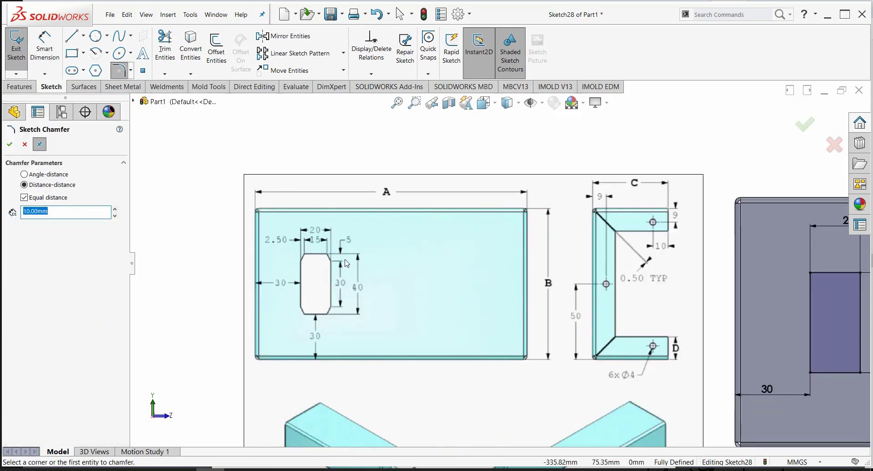
scroll(347, 263, down, 3)
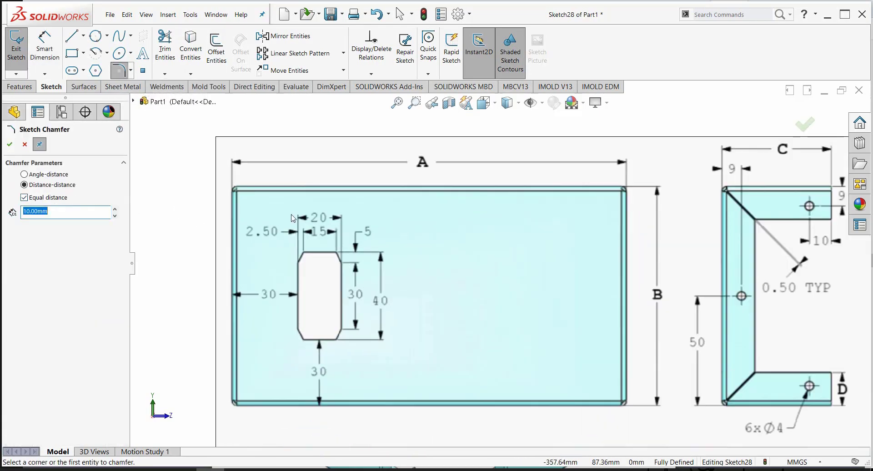
click(24, 197)
scroll(227, 243, down, 3)
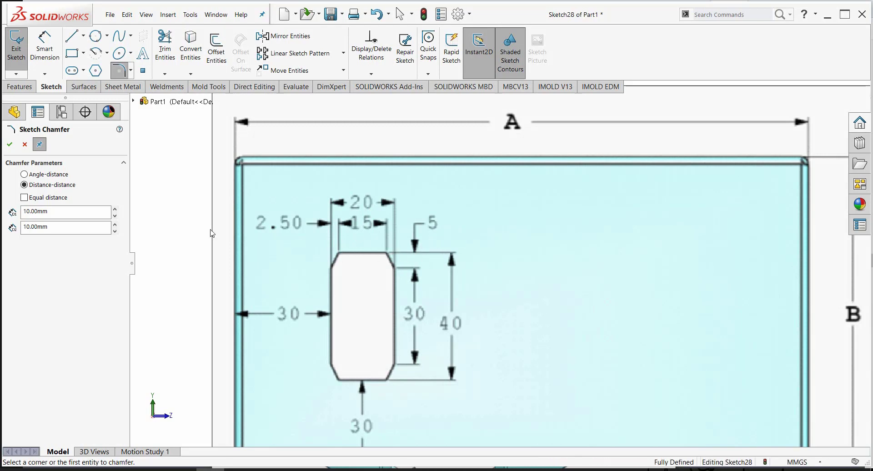
click(65, 211)
text(2.5)
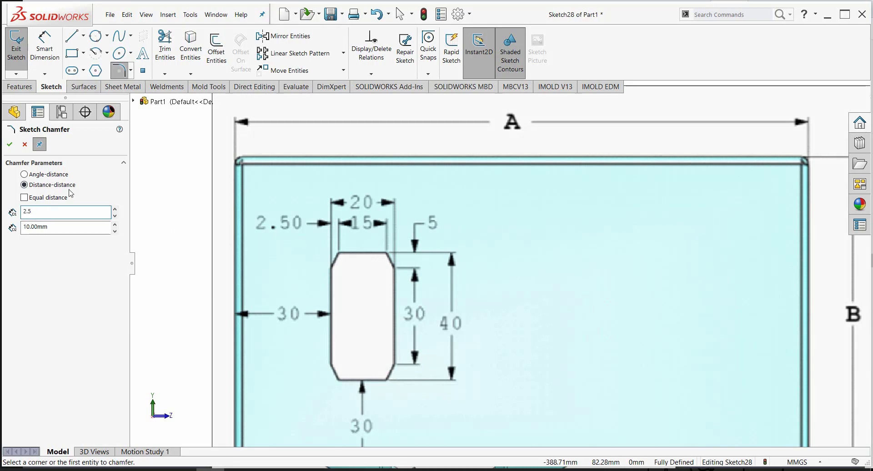
key(Tab)
text(5)
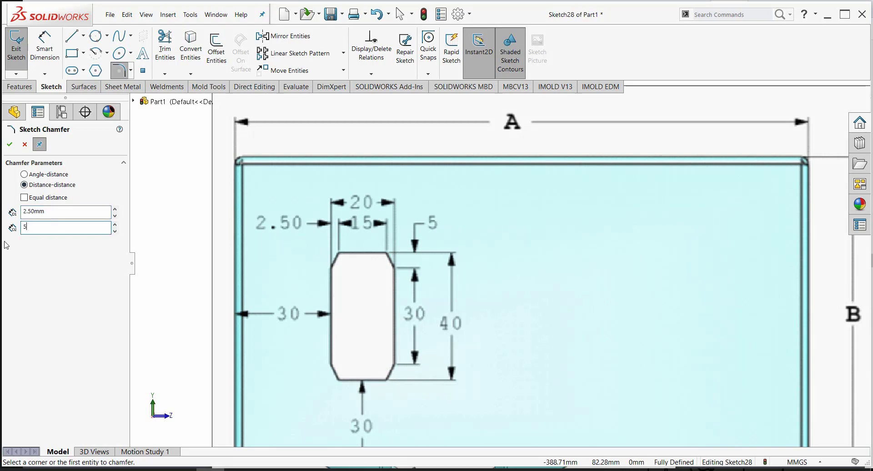
scroll(560, 267, up, 3)
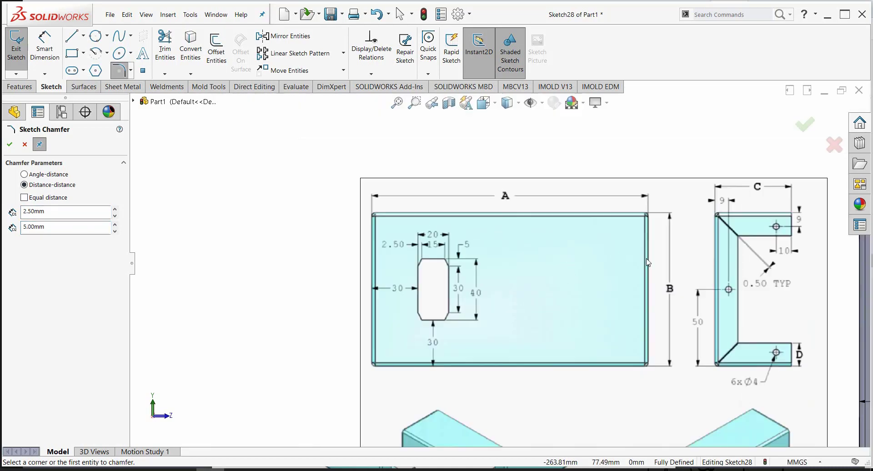
scroll(647, 262, up, 3)
scroll(746, 272, down, 3)
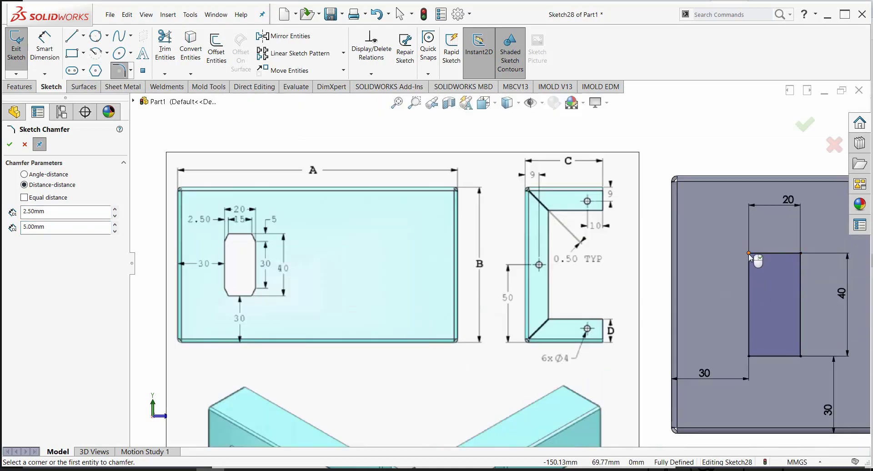
- Chamfer the slot's top-left, top-right, bottom-right and bottom-left corners
click(749, 254)
key(z)
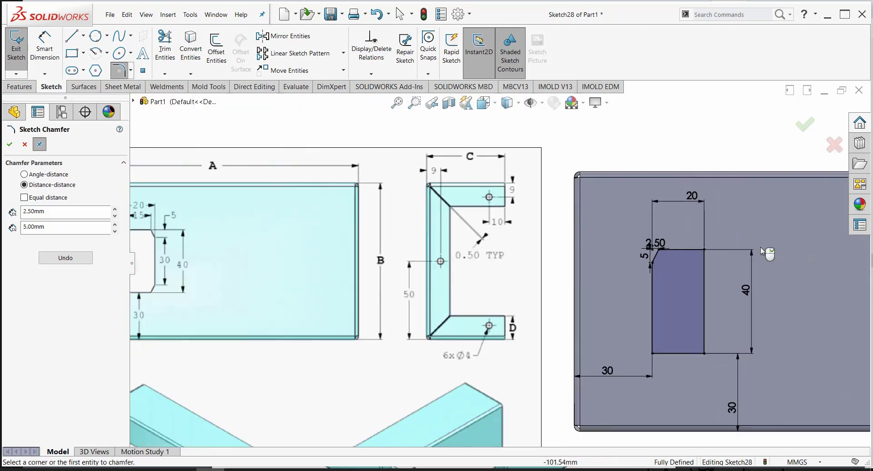
click(703, 250)
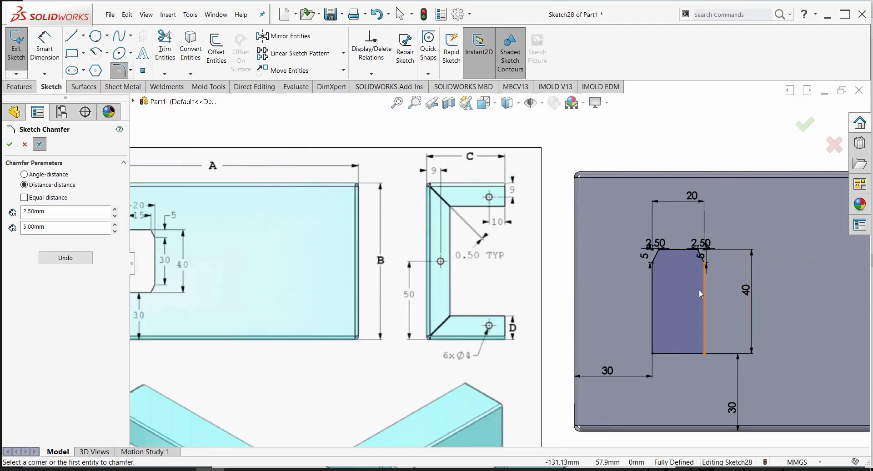
click(704, 354)
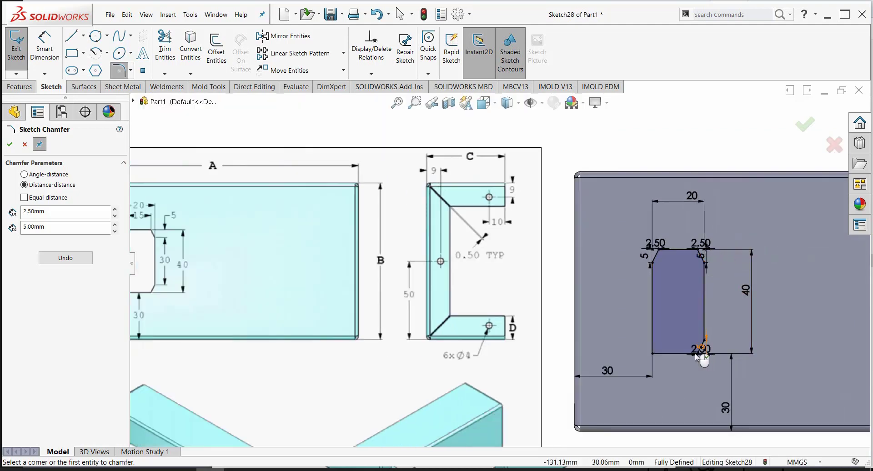
click(653, 353)
key(z)
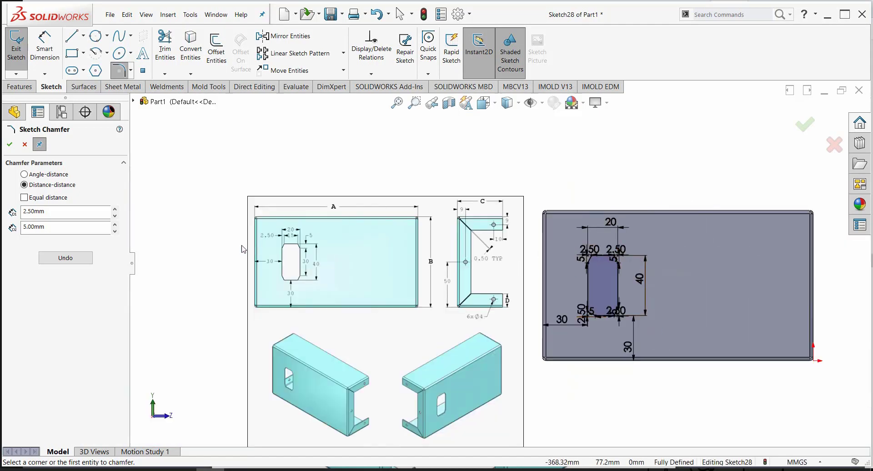
- Accept the four chamfers and exit the slot sketch
click(804, 124)
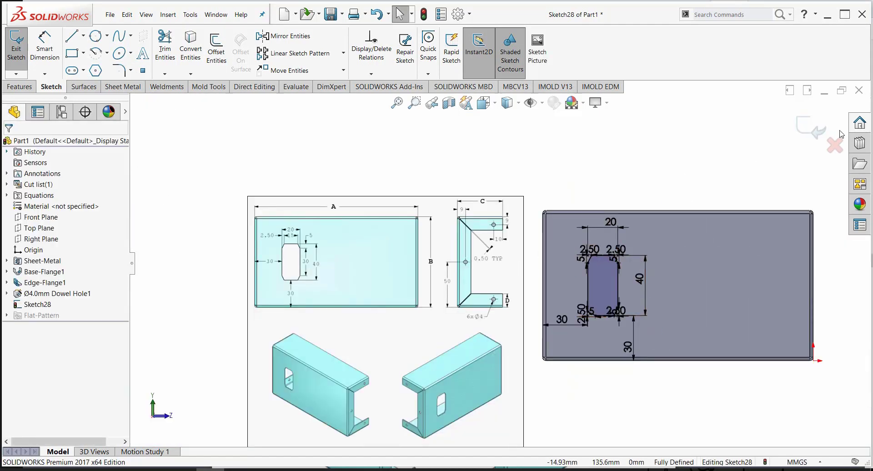
click(809, 135)
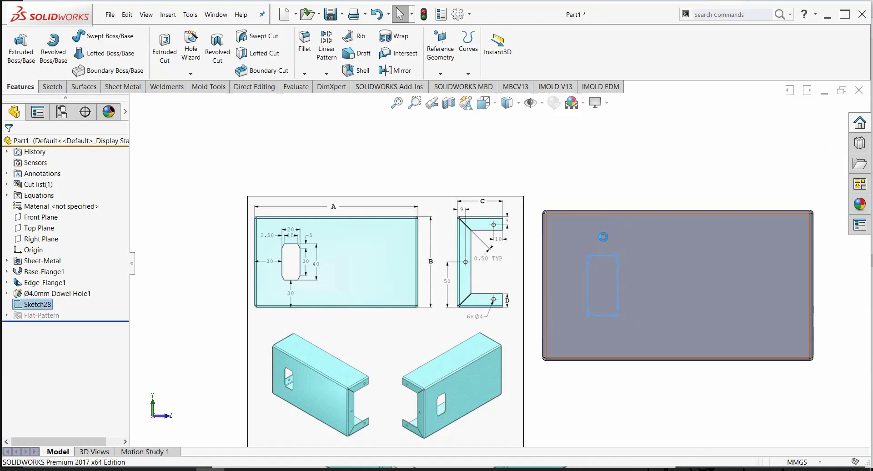
key(z)
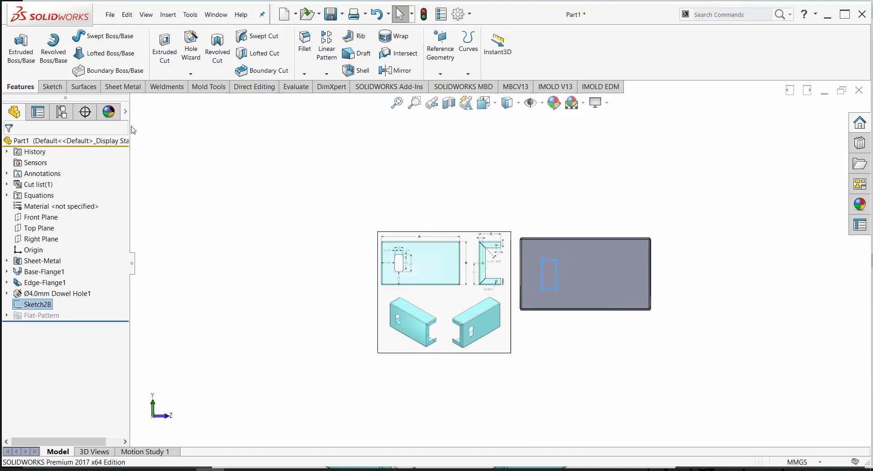
- Extrude-cut the slot with Link to thickness, then orbit to inspect the cut
click(164, 48)
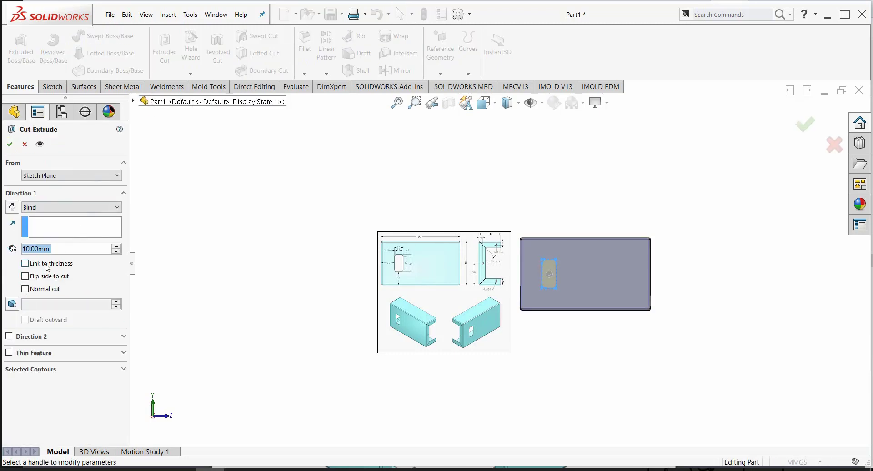
click(46, 265)
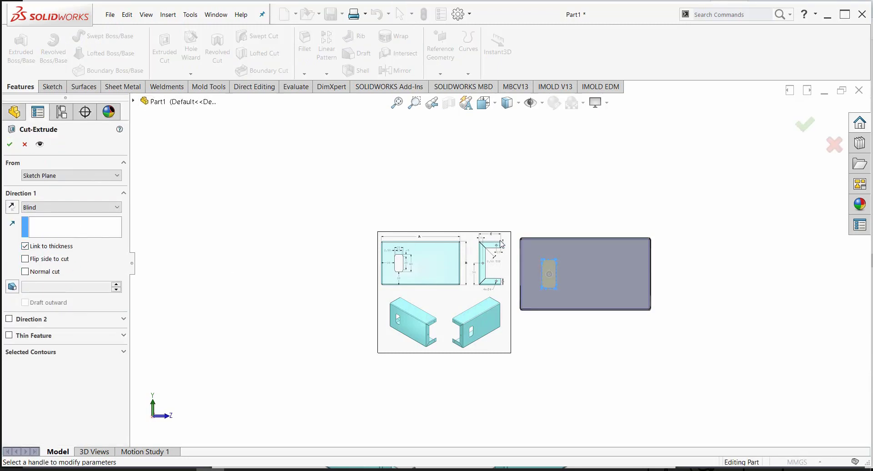
scroll(581, 305, down, 5)
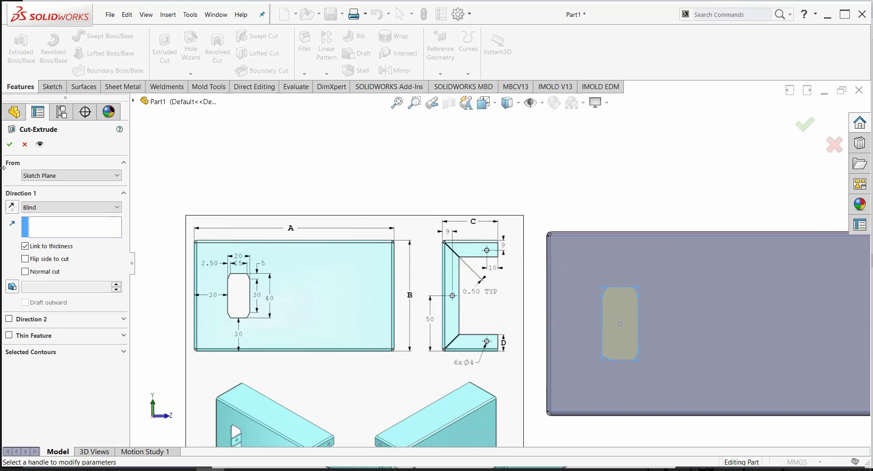
click(9, 144)
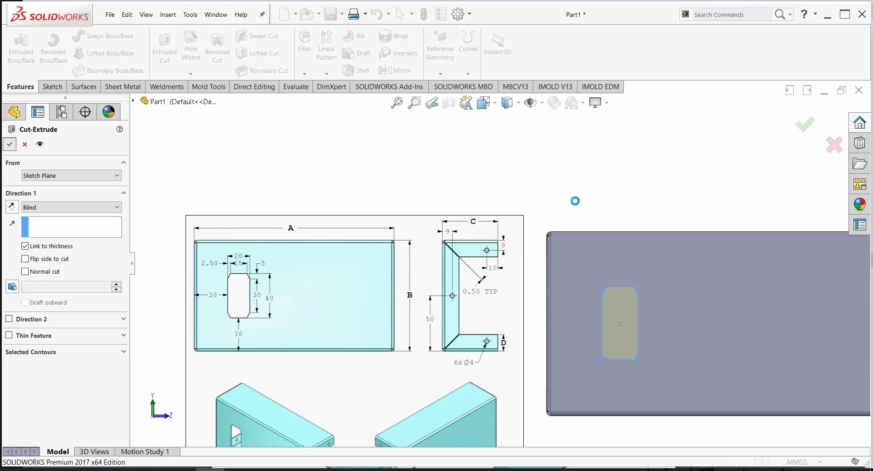
middle_drag(575, 200, 439, 285)
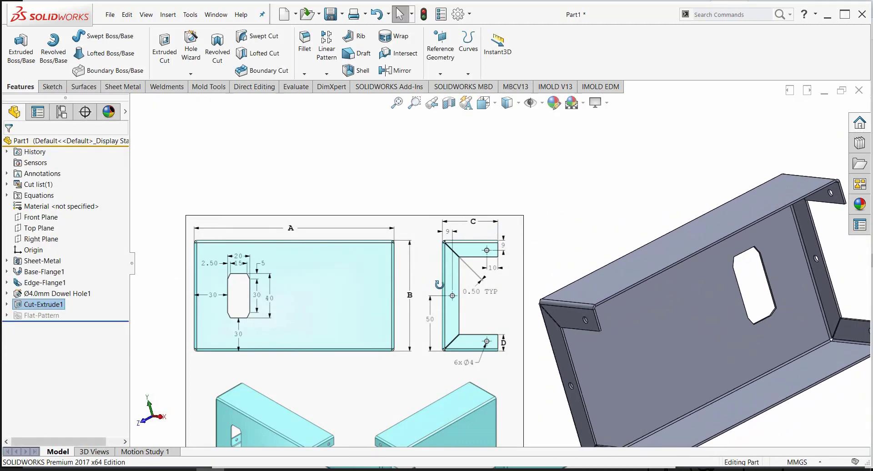
scroll(477, 259, up, 3)
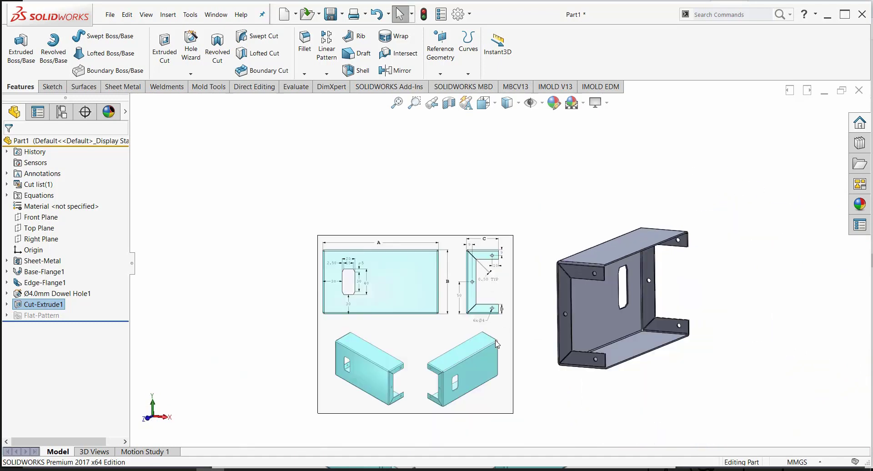
scroll(497, 345, down, 1)
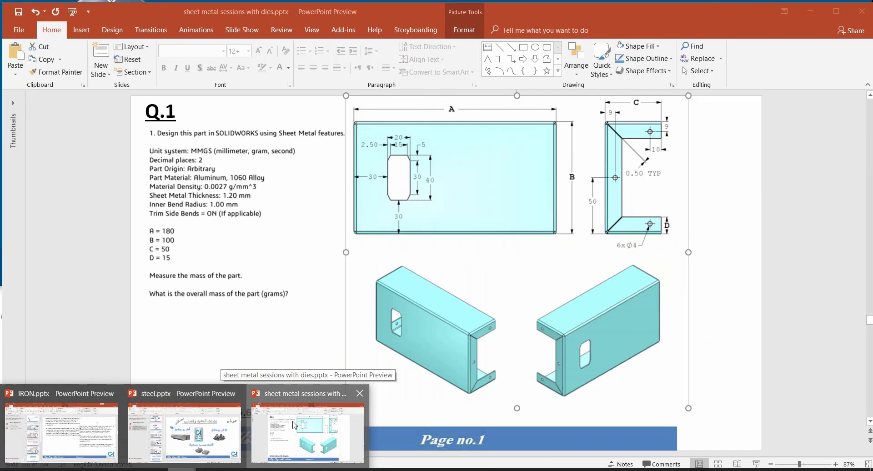
click(293, 423)
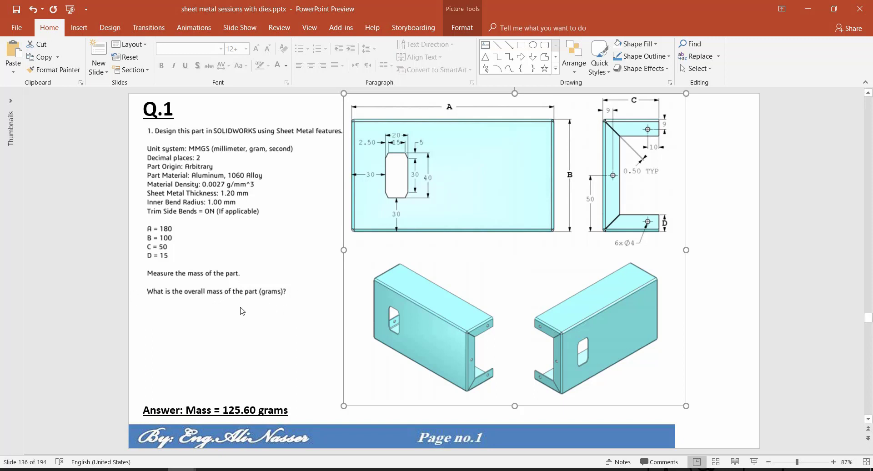
click(210, 469)
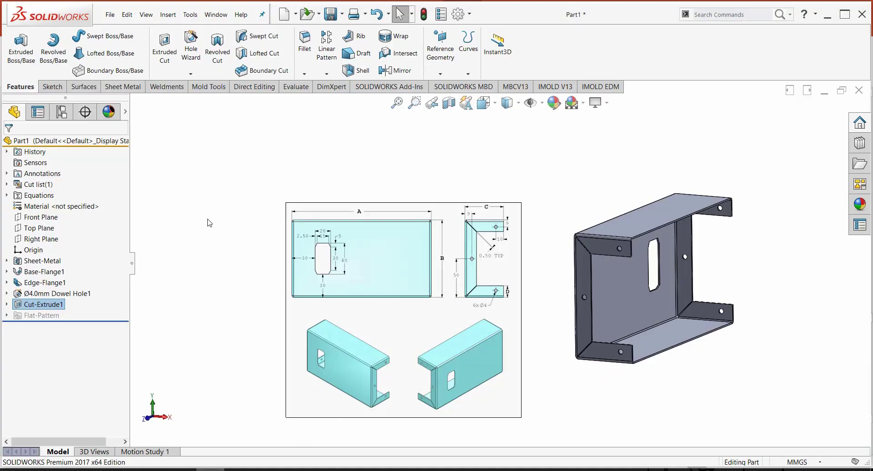
- Read the part's mass in Evaluate > Mass Properties (46.52 g), then bring up the Q.1 answer slide
click(283, 87)
click(75, 54)
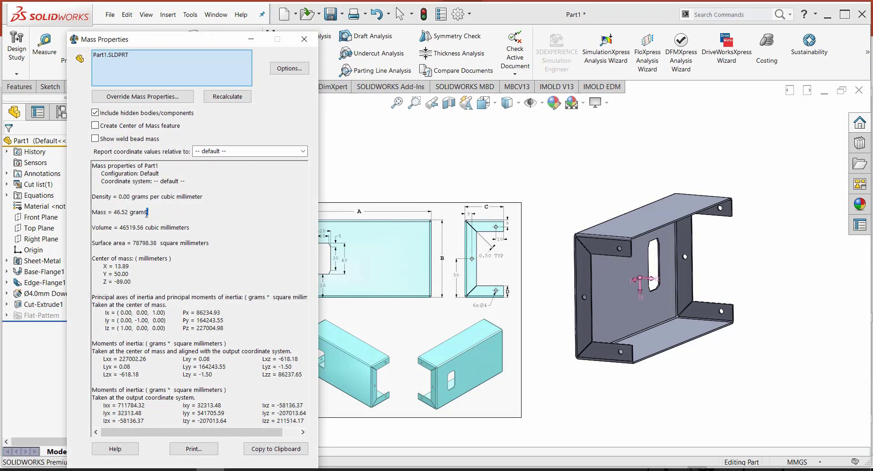
drag(146, 212, 93, 214)
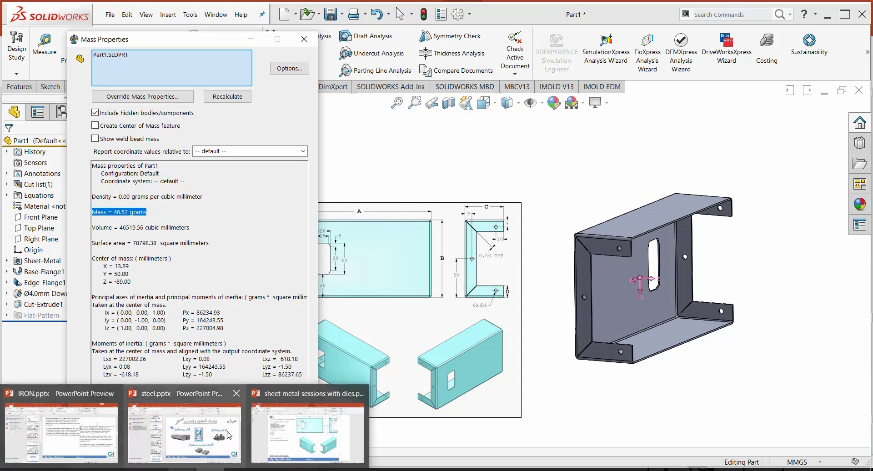
click(267, 438)
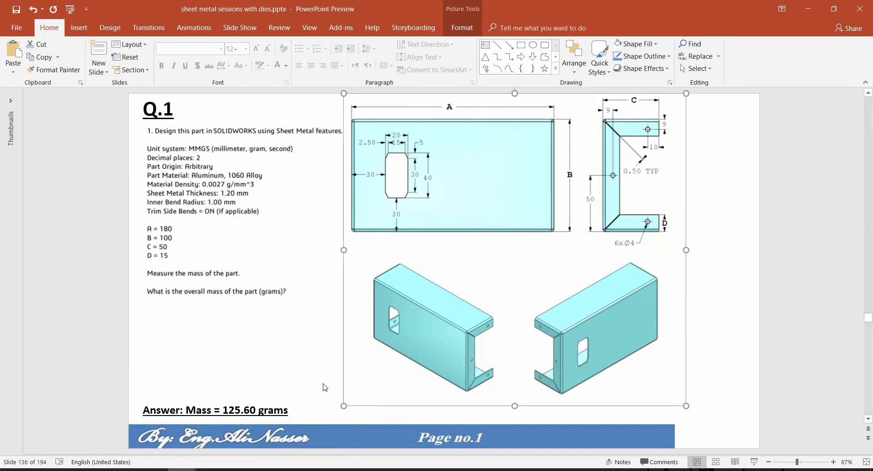
- Minimize the Q.1 slide, restore it, then minimize it again to reveal the 46.52 g readout
click(808, 9)
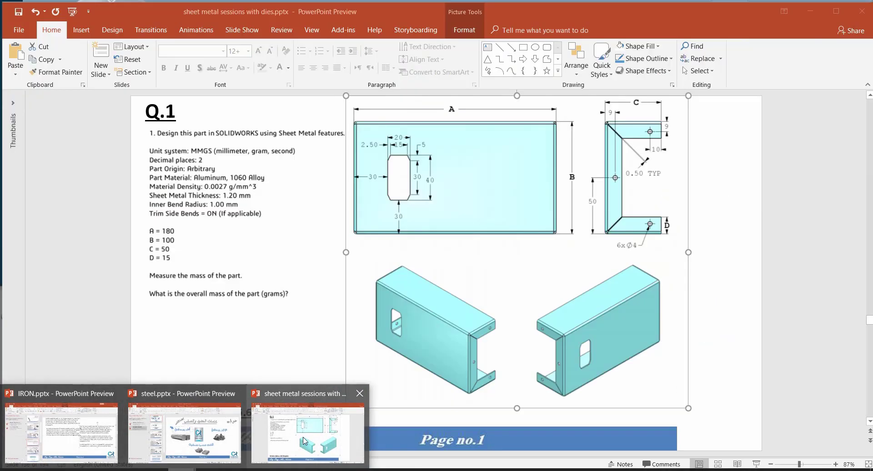
click(303, 440)
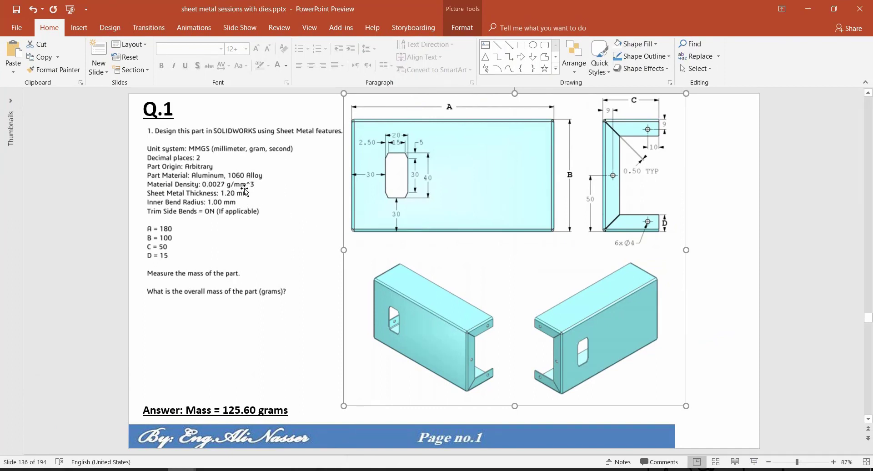
click(809, 6)
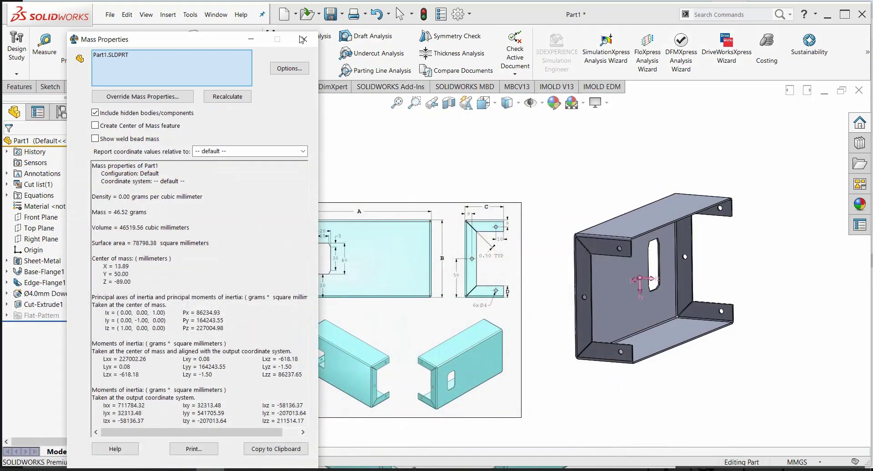
- Assign 1060 Alloy as the material and recheck Mass Properties, now 125.60 grams
click(303, 39)
right_click(48, 208)
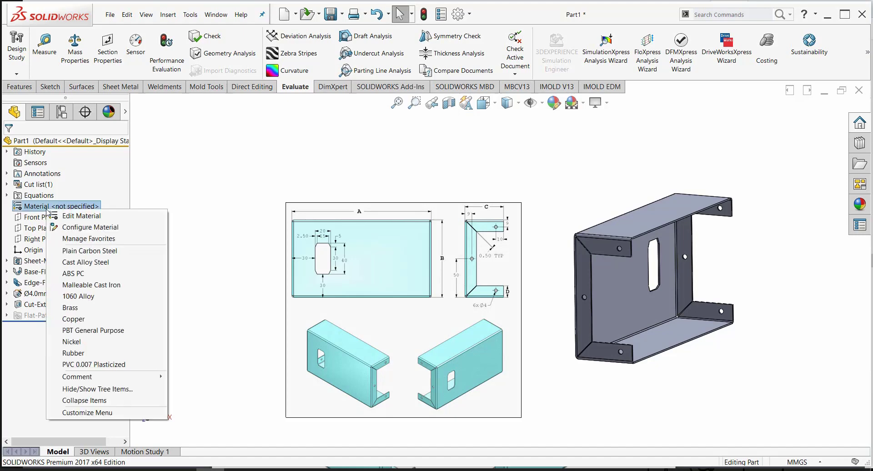
click(78, 296)
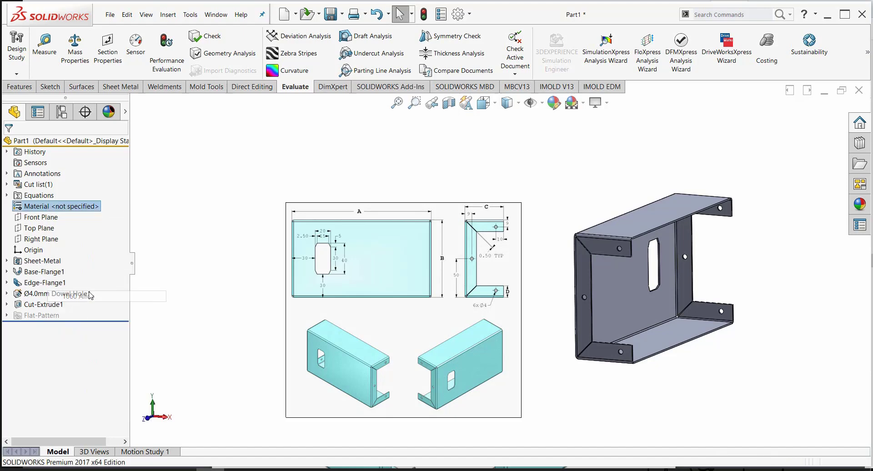
click(74, 53)
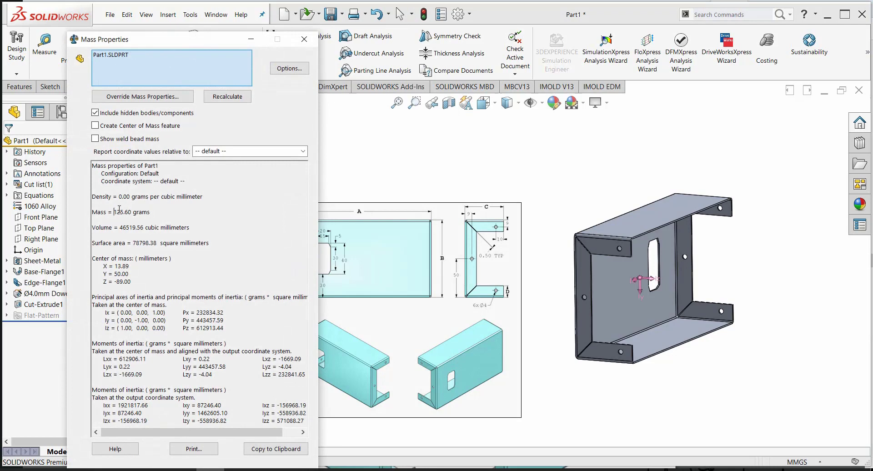
key(shift+Home)
shift+click(138, 212)
click(184, 469)
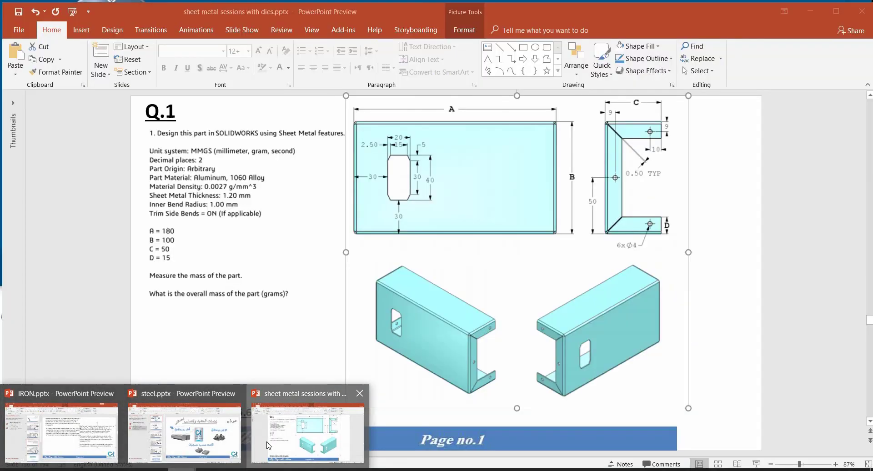
- Scroll the sheet metal sessions deck to Q.2 (A=200, B=110, C=40, D=18), then return to SOLIDWORKS
click(268, 445)
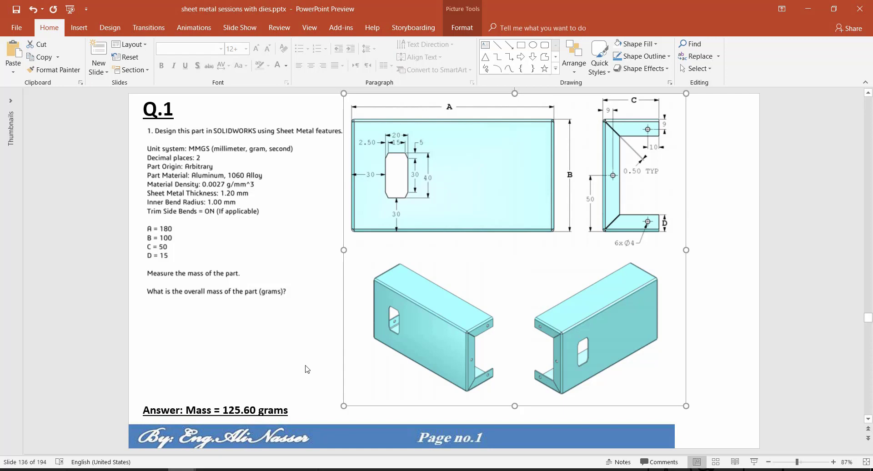
scroll(321, 335, down, 1)
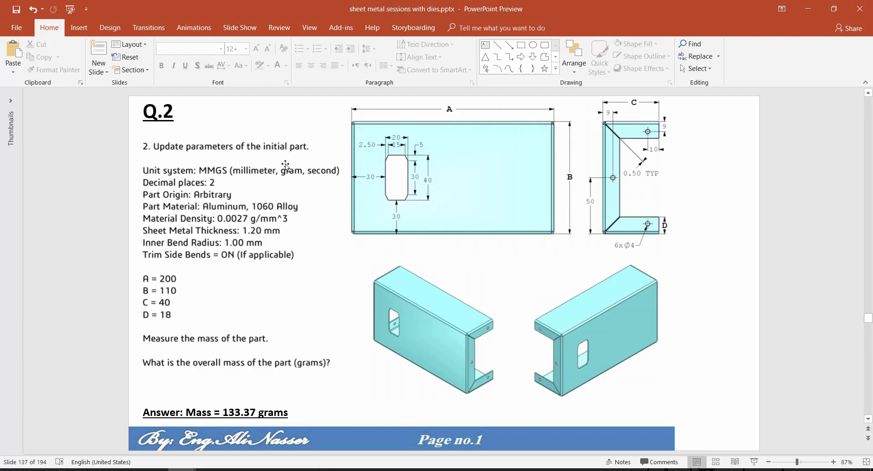
scroll(285, 166, up, 1)
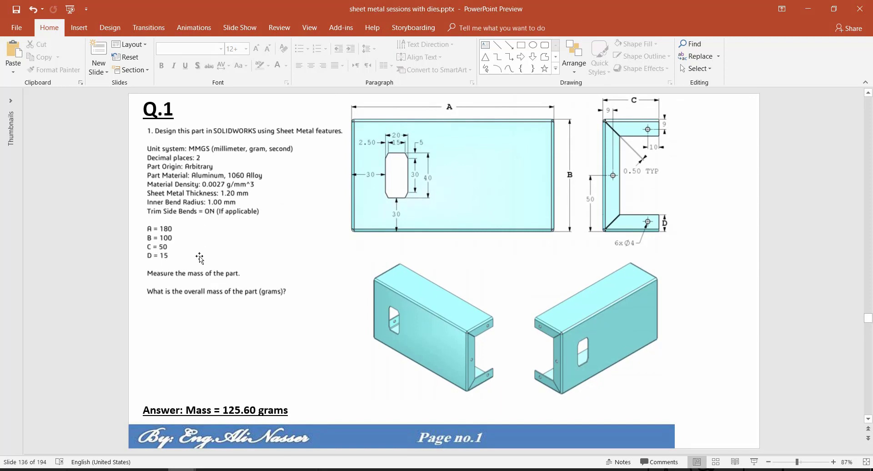
scroll(191, 263, down, 1)
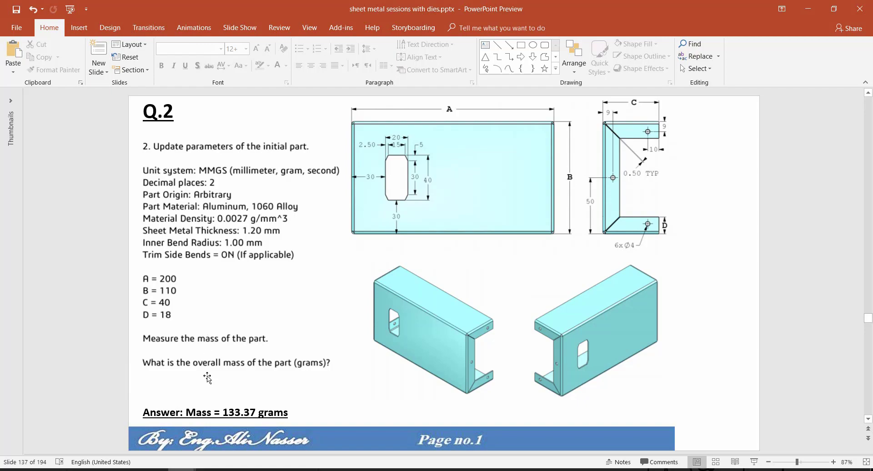
click(210, 469)
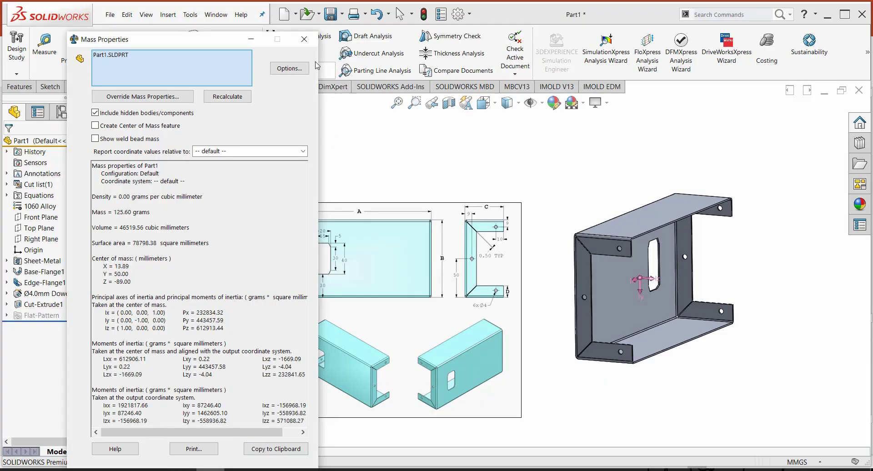
- Open Manage Equations and set global variable A to 200
click(309, 43)
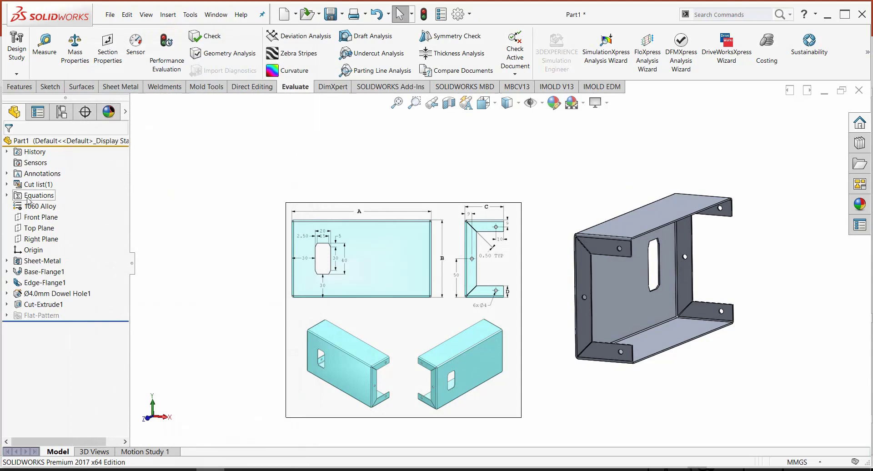
right_click(27, 198)
click(42, 205)
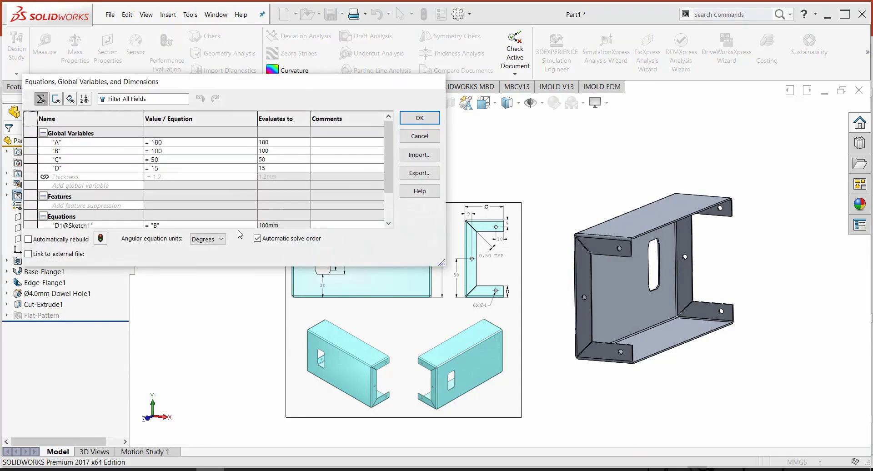
double_click(201, 142)
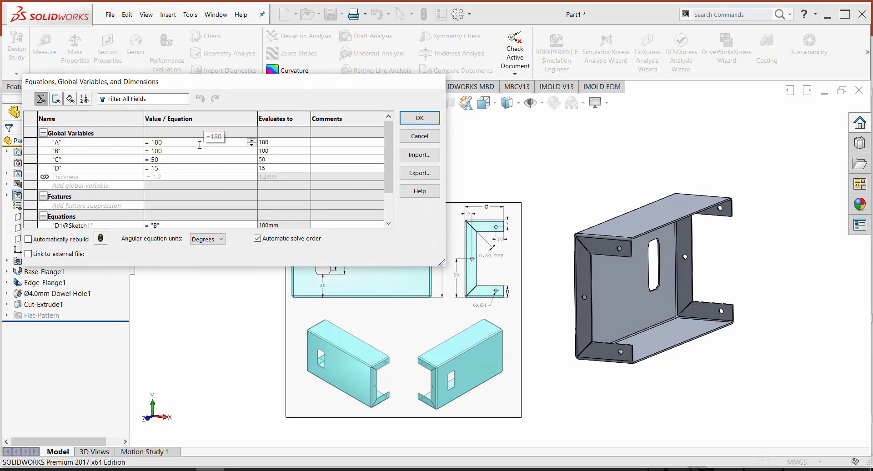
text(1)
key(BackSpace)
text(20)
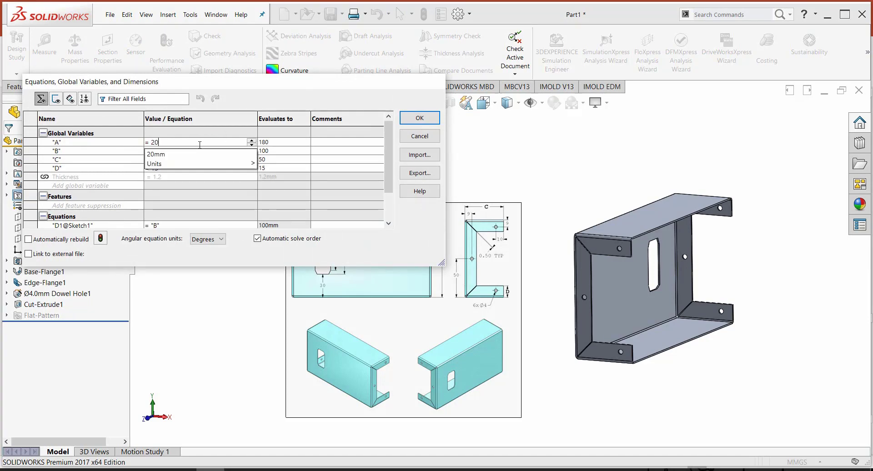
text(0)
key(Tab)
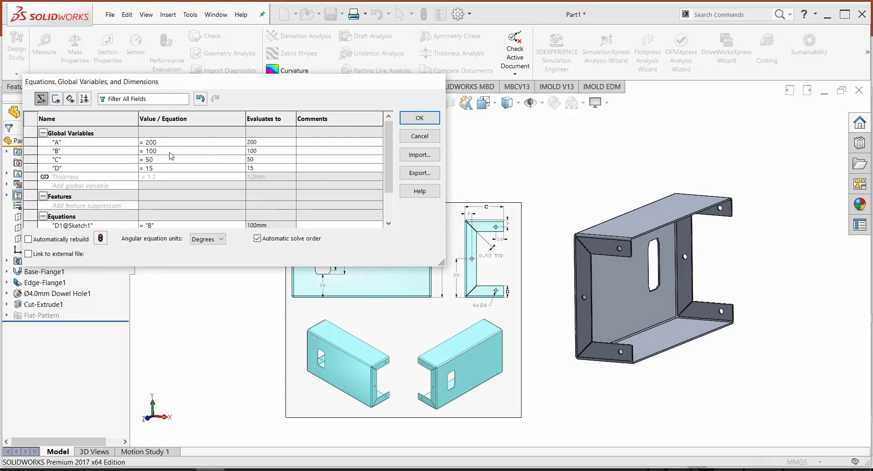
- Change B to 110 and C to 40, and start editing D
key(BackSpace)
key(BackSpace)
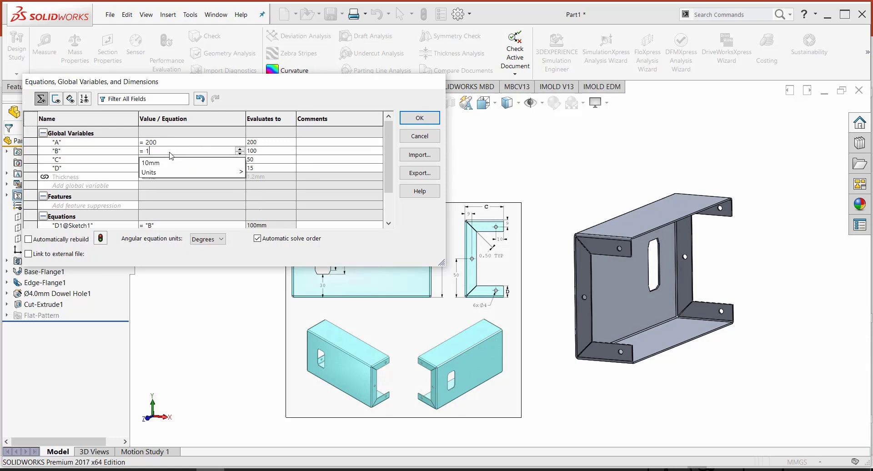
text(10)
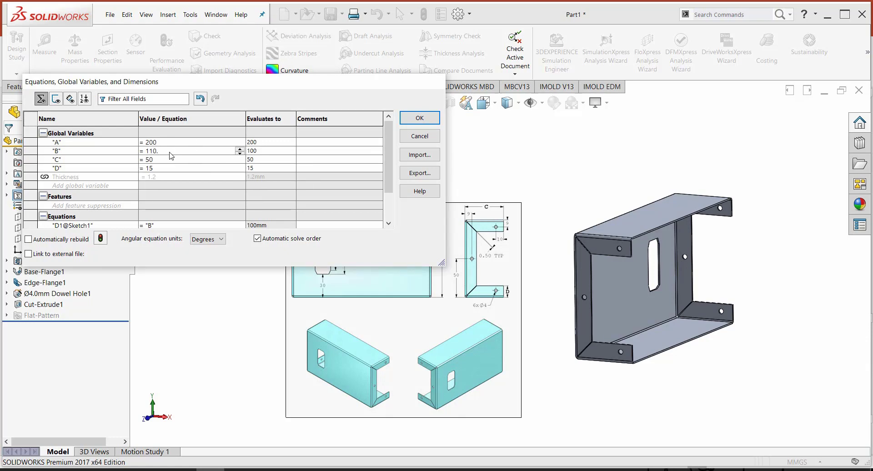
key(Tab)
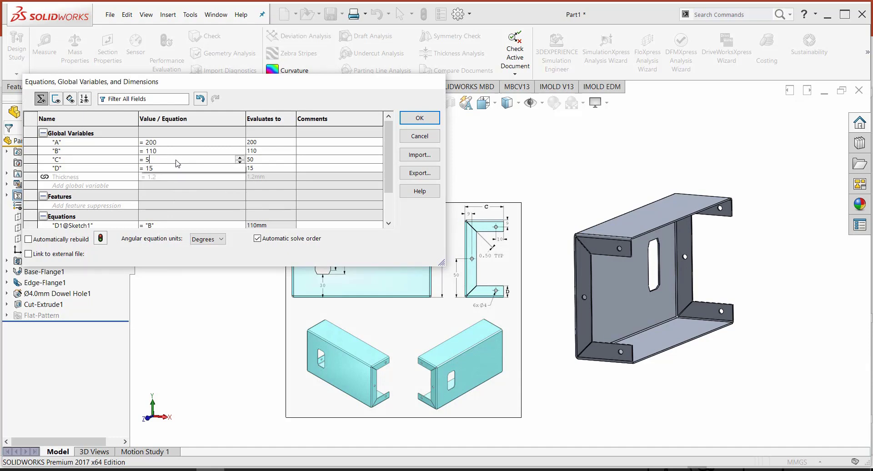
key(BackSpace)
key(BackSpace)
text(40)
key(Tab)
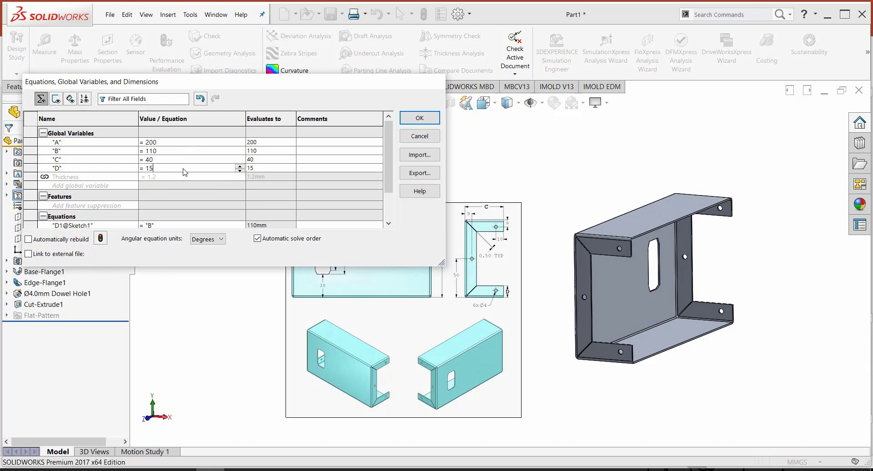
key(BackSpace)
text(0)
key(Return)
- Correct D to 18 and apply the new global variable values
click(184, 469)
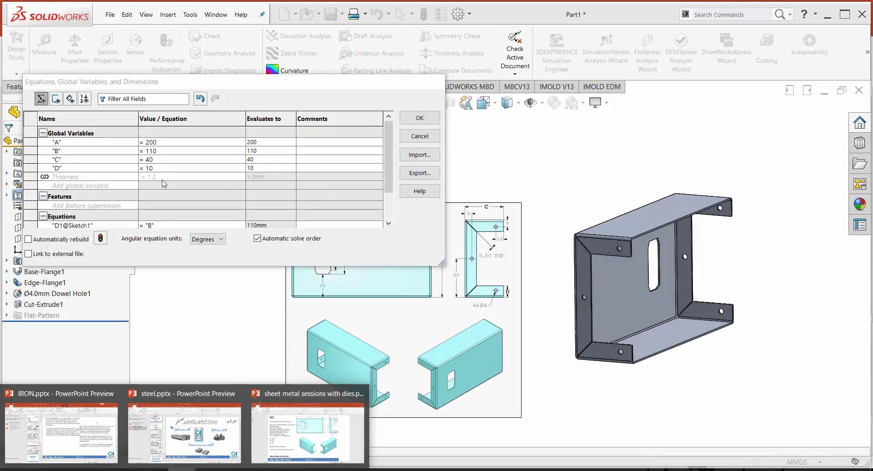
click(169, 169)
key(BackSpace)
text(8)
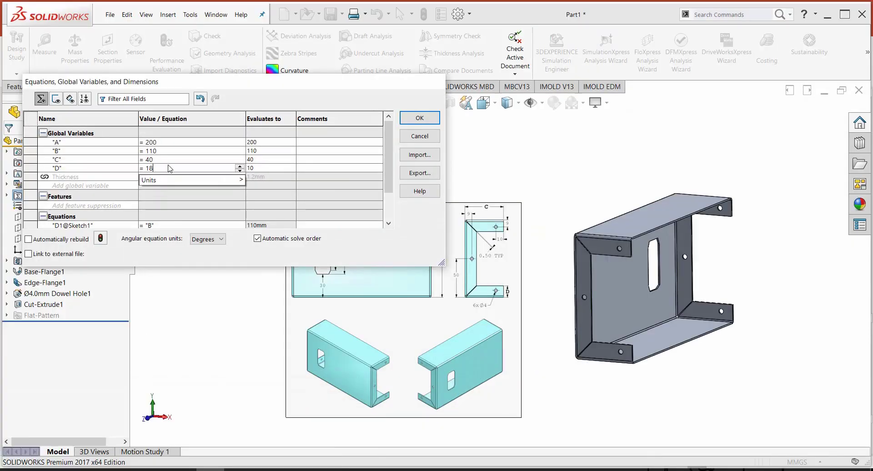
key(Tab)
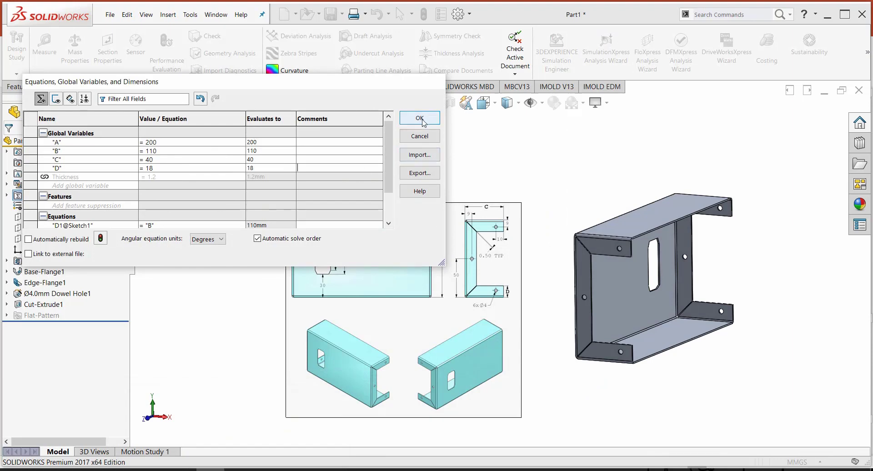
click(421, 119)
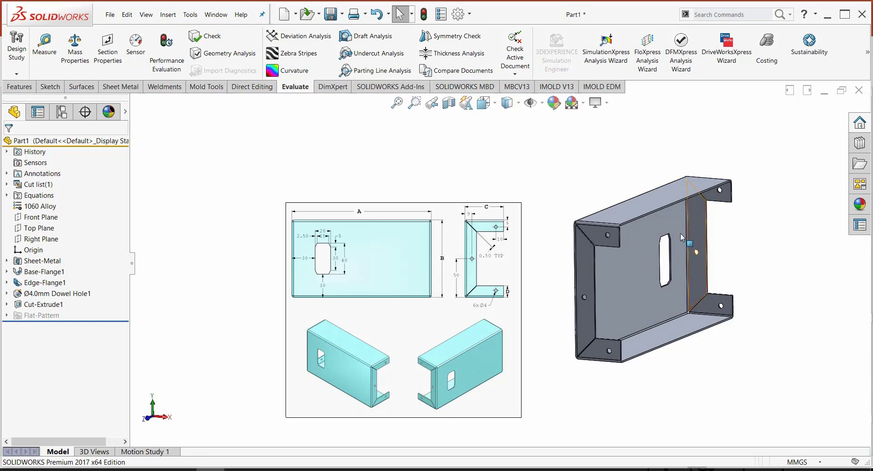
scroll(727, 232, down, 2)
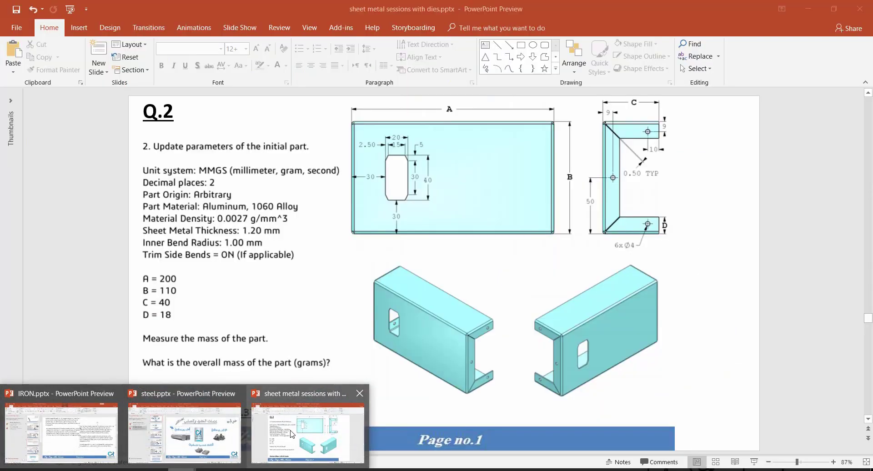
click(291, 434)
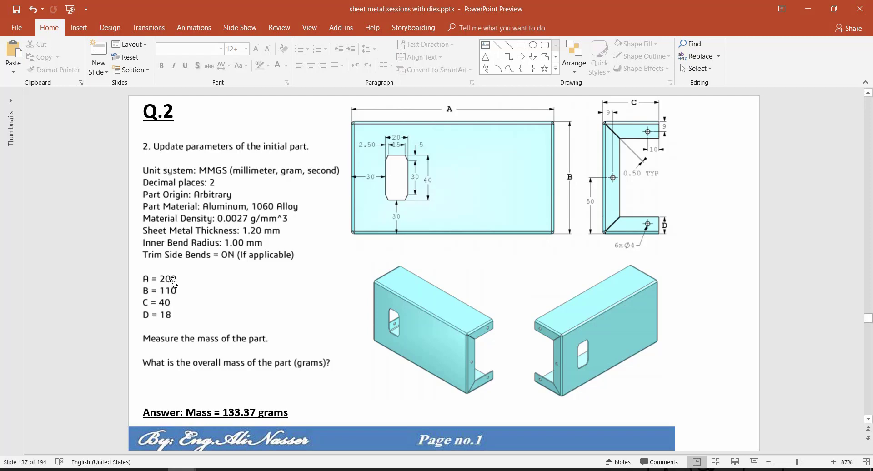
scroll(181, 278, up, 2)
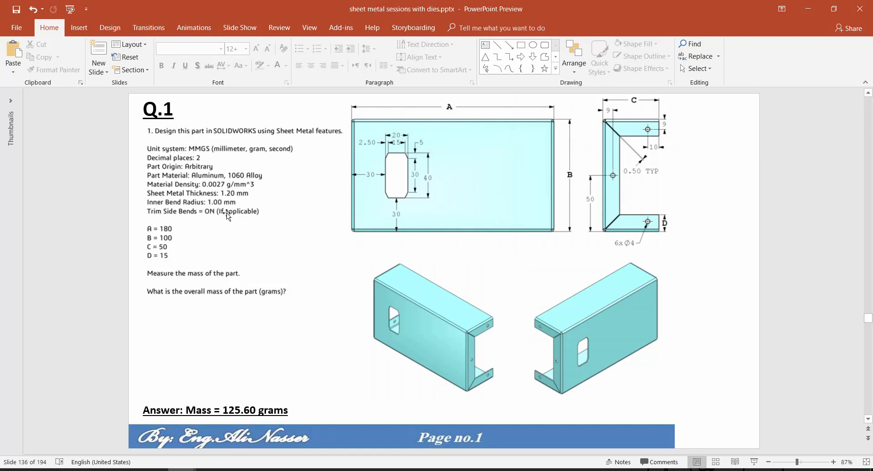
scroll(228, 216, down, 1)
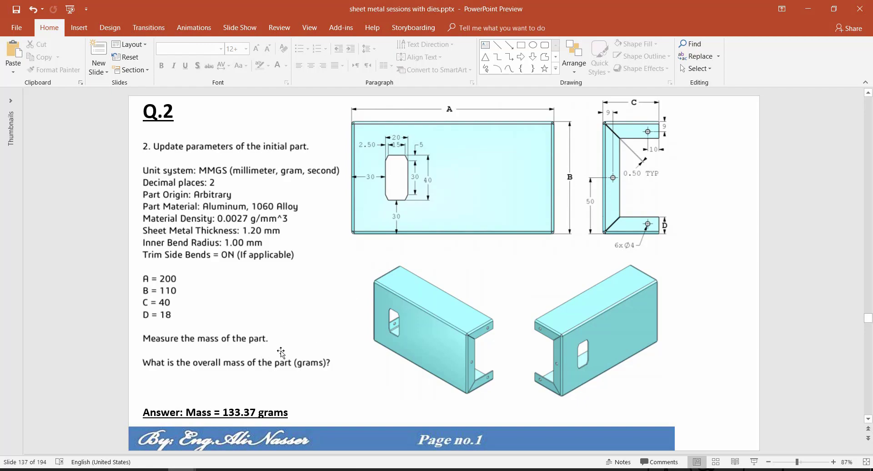
key(alt+Tab)
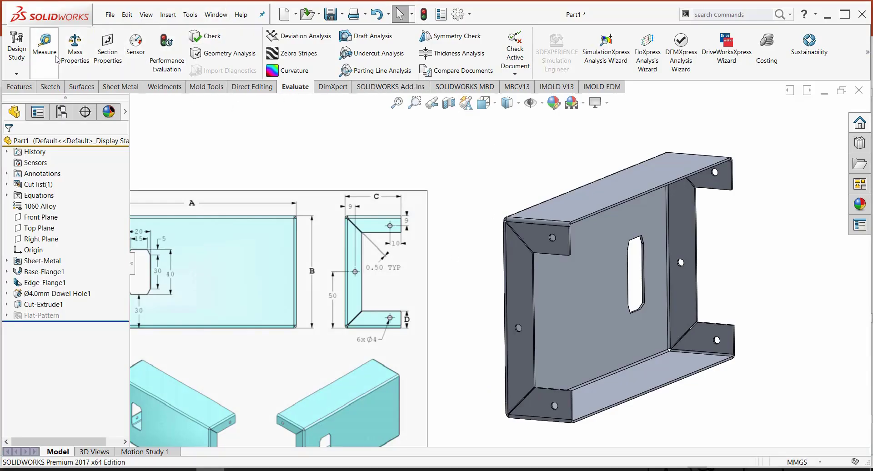
- Recompute Mass Properties to read 133.37 grams, then show the Q.2 slide to compare
click(75, 50)
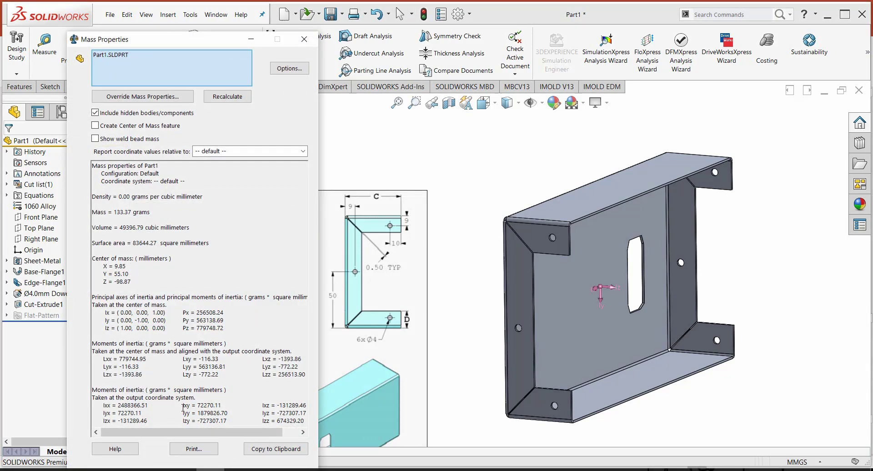
click(296, 438)
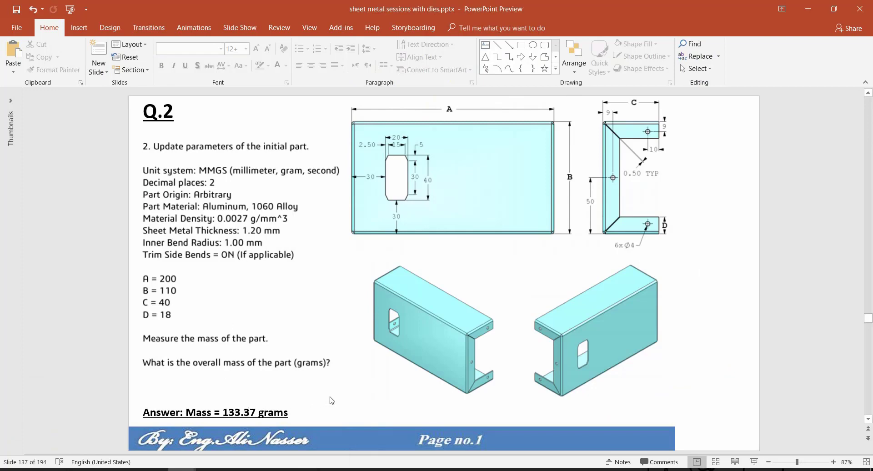
- Advance to the Q.3 slide (0.40 K-Factor, distance X) and switch to the CSWPA-SM sample exam PDF
scroll(332, 400, down, 1)
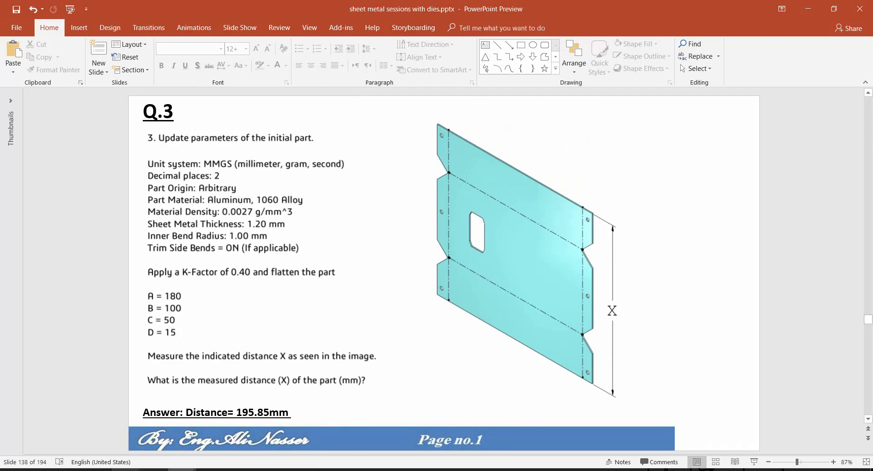
click(125, 469)
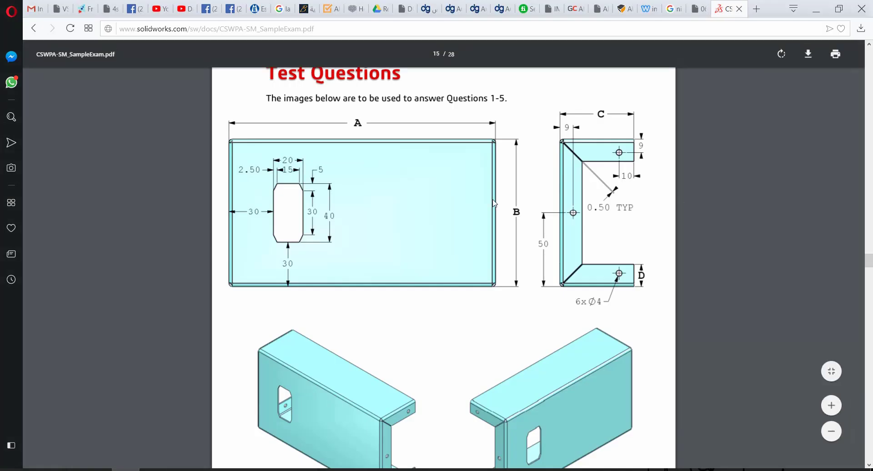
- Scroll the sample exam PDF down to the Answer Key and back, then minimize Opera to reveal Q.3
scroll(493, 202, up, 3)
scroll(494, 203, down, 1)
scroll(315, 253, down, 6)
scroll(316, 252, down, 10)
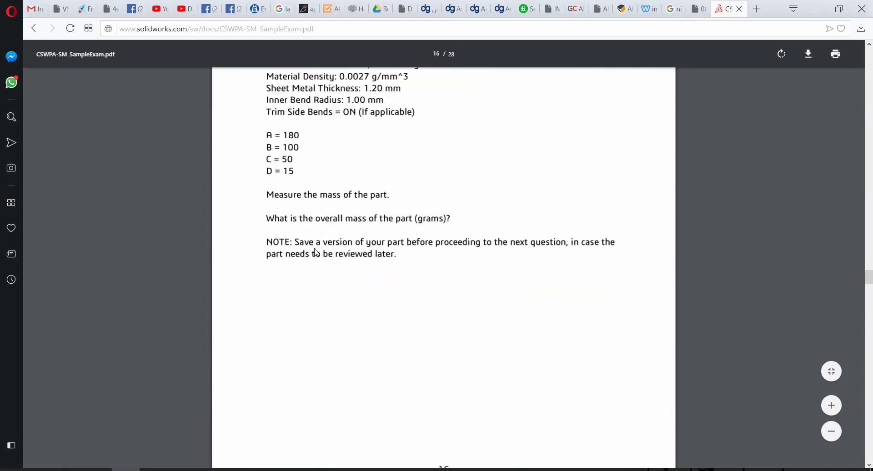
scroll(316, 252, down, 5)
scroll(316, 252, down, 7)
scroll(316, 252, down, 8)
scroll(316, 252, down, 9)
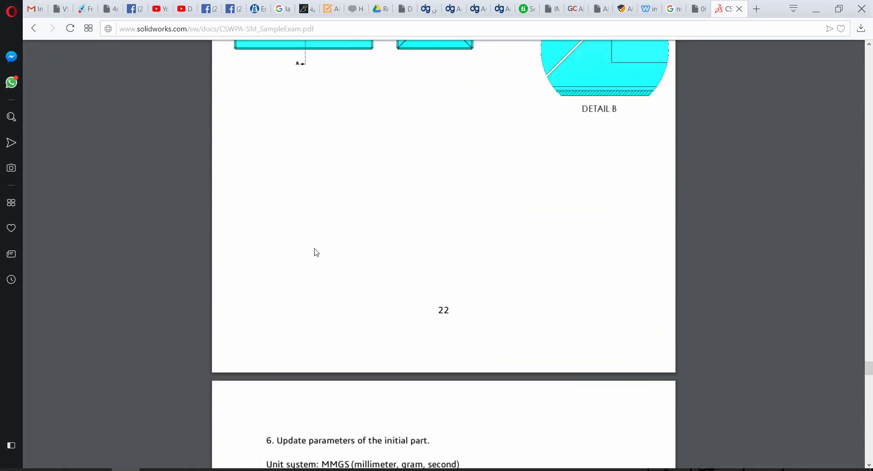
scroll(316, 252, down, 10)
scroll(313, 251, down, 5)
scroll(314, 251, up, 5)
scroll(361, 217, up, 3)
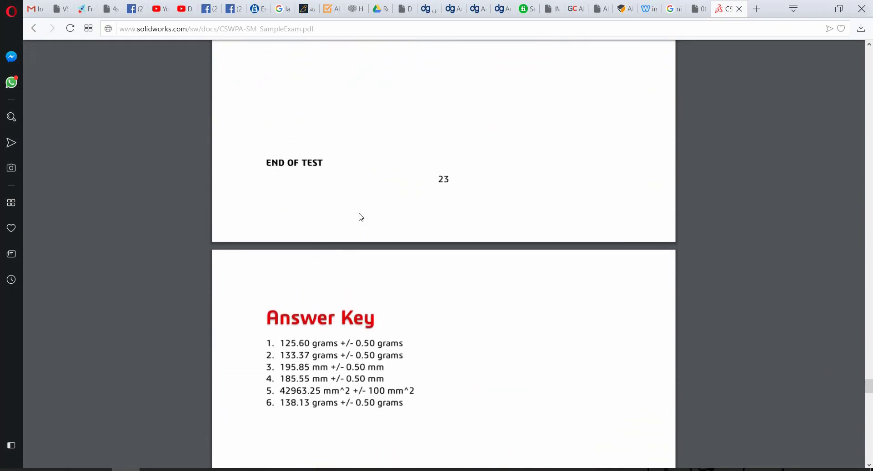
scroll(650, 232, up, 15)
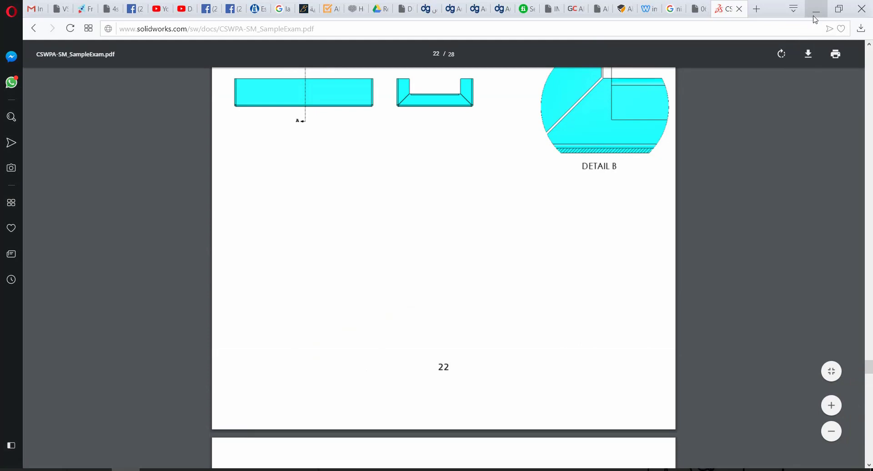
click(815, 19)
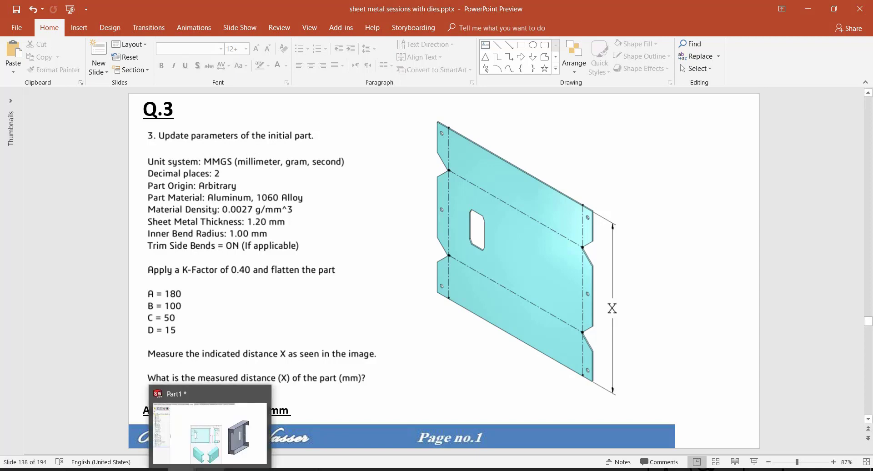
- Close Mass Properties and change global variable A from 200 to 180 in the Equations manager
click(217, 450)
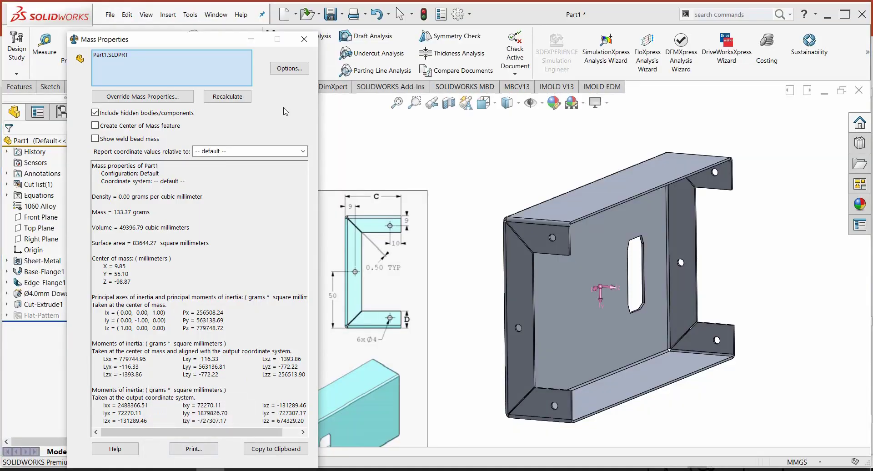
click(300, 39)
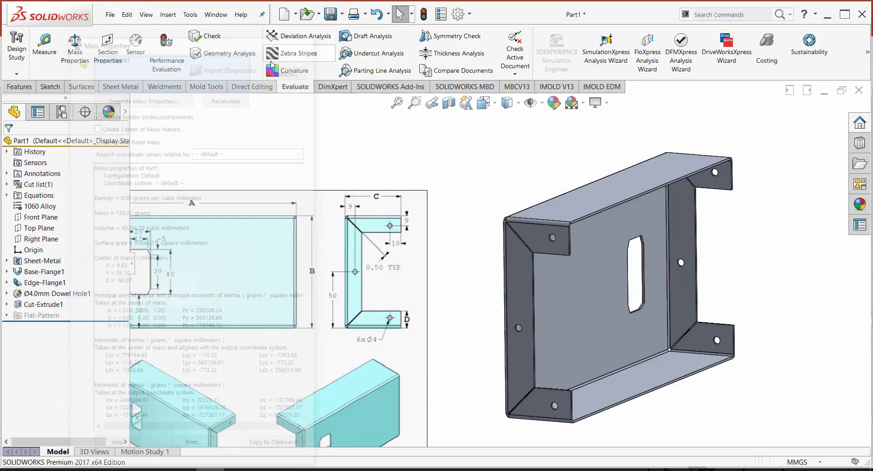
right_click(41, 195)
click(66, 199)
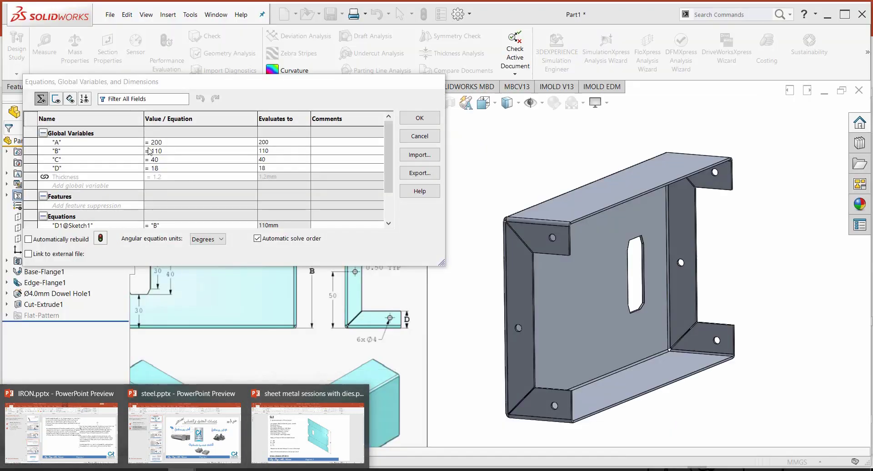
click(182, 151)
key(BackSpace)
key(BackSpace)
key(BackSpace)
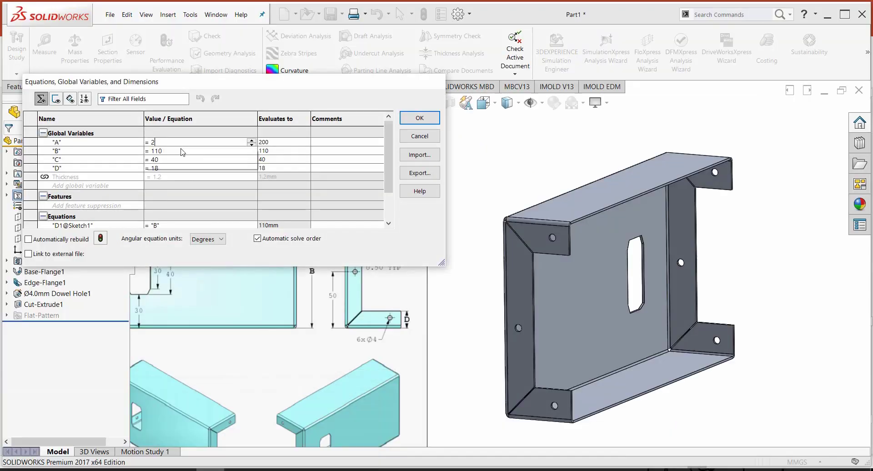
text(18)
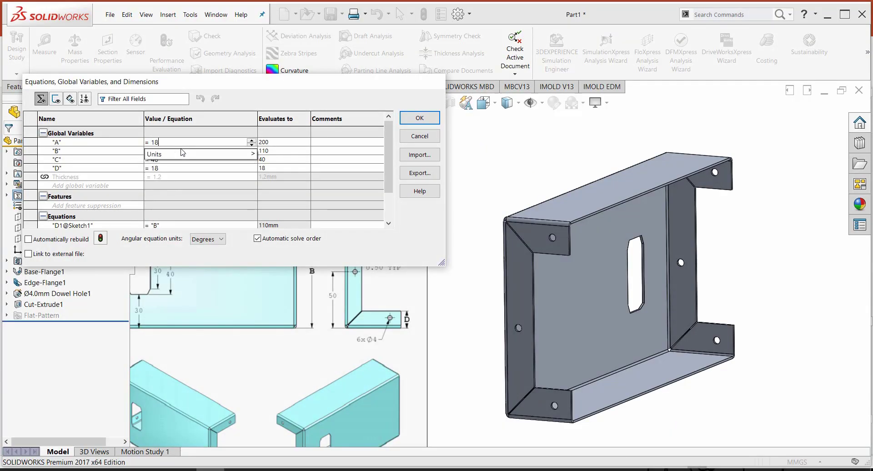
text(0)
click(174, 164)
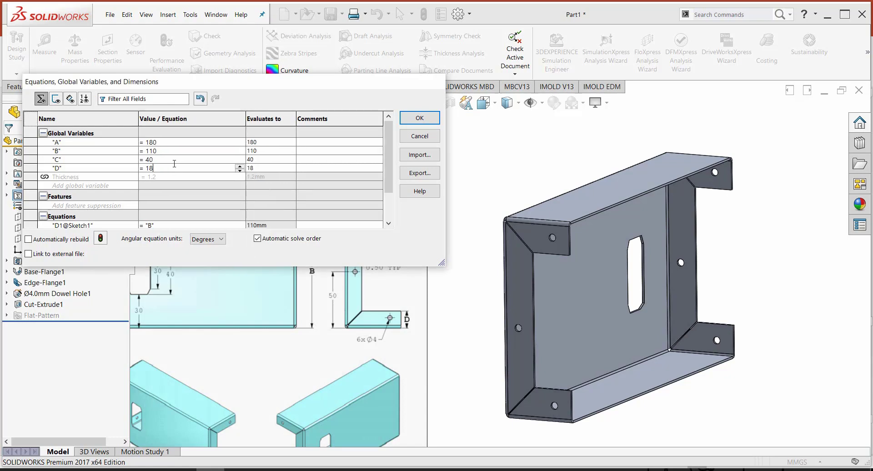
- Set B to 100, C to 50 and D to 15, rebuild, then bring up the Q.3 slide
key(BackSpace)
key(BackSpace)
key(BackSpace)
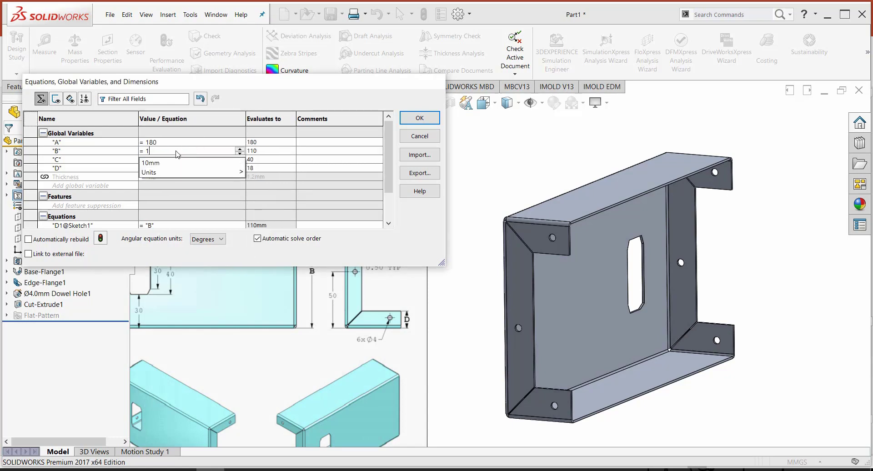
text(100)
key(Tab)
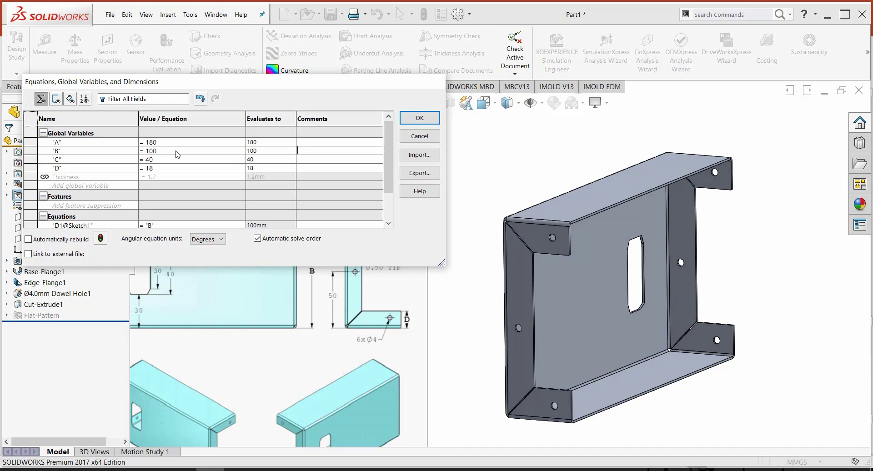
click(169, 159)
key(BackSpace)
key(BackSpace)
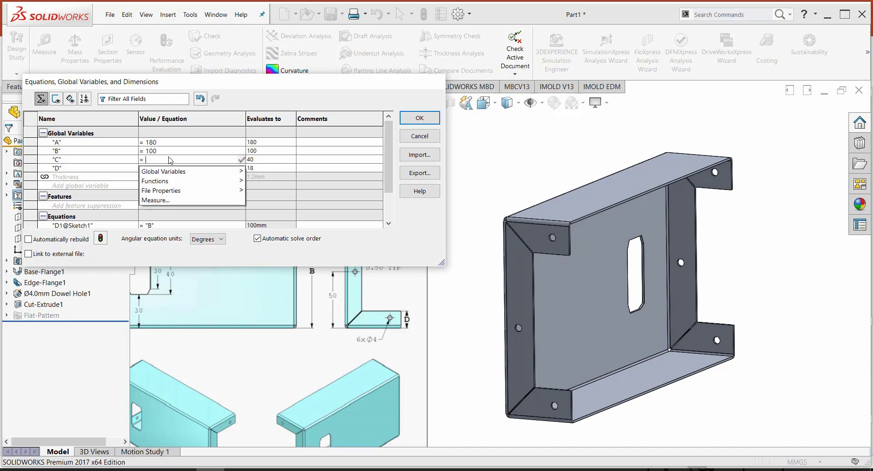
text(50)
key(Tab)
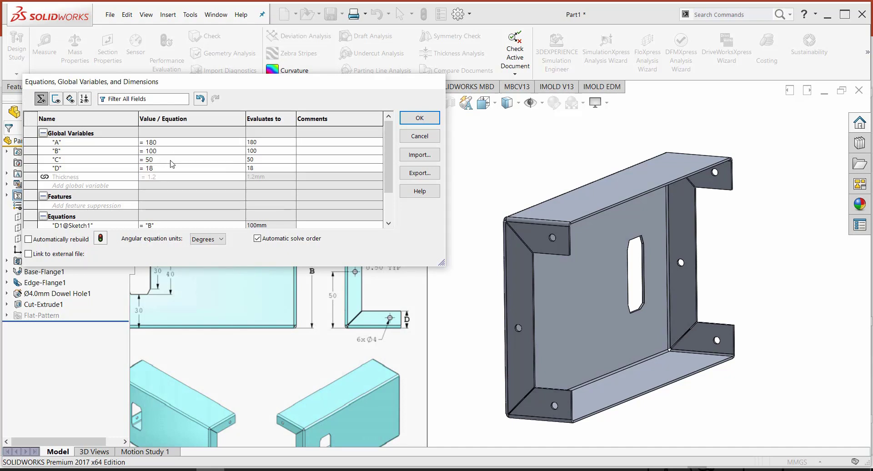
key(BackSpace)
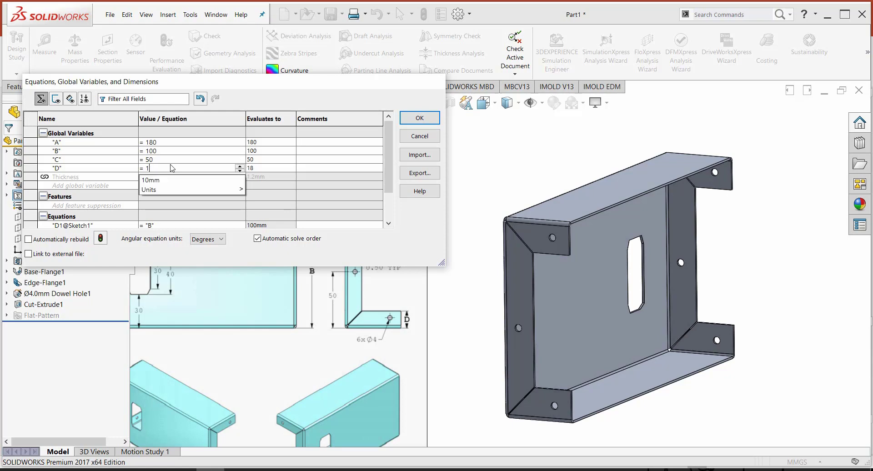
text(5)
key(Tab)
click(420, 118)
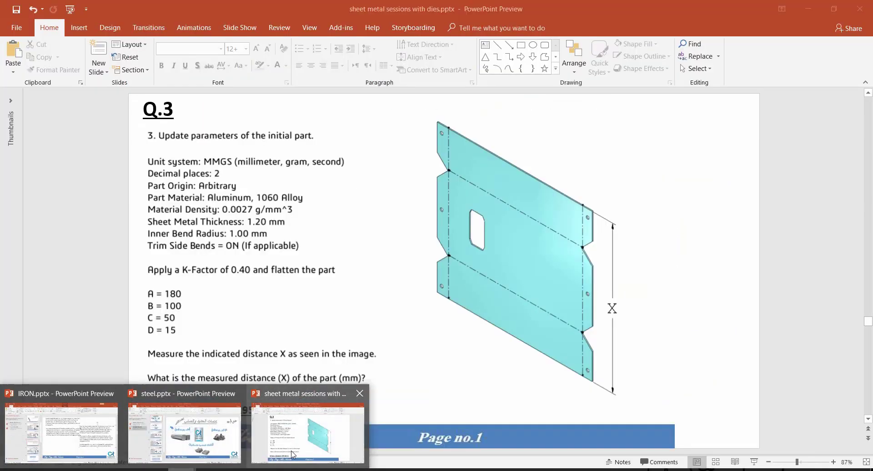
click(309, 422)
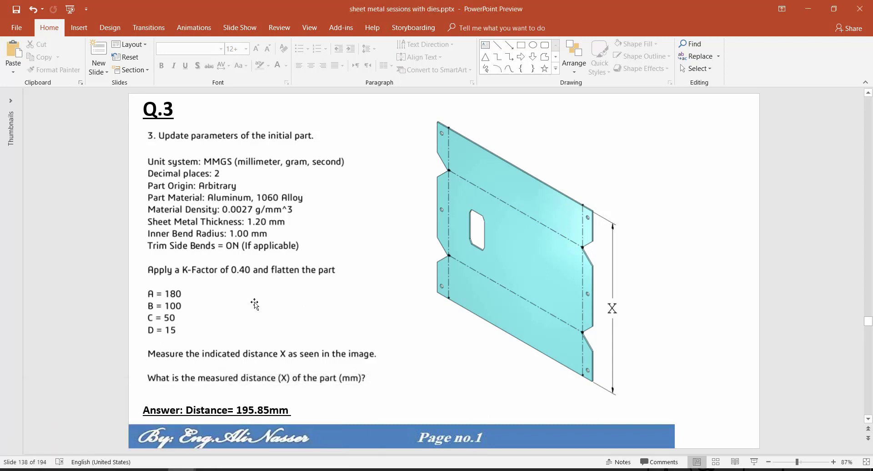
- Edit the Sheet-Metal feature and change its bend K-factor from 0.50 to 0.4
click(210, 470)
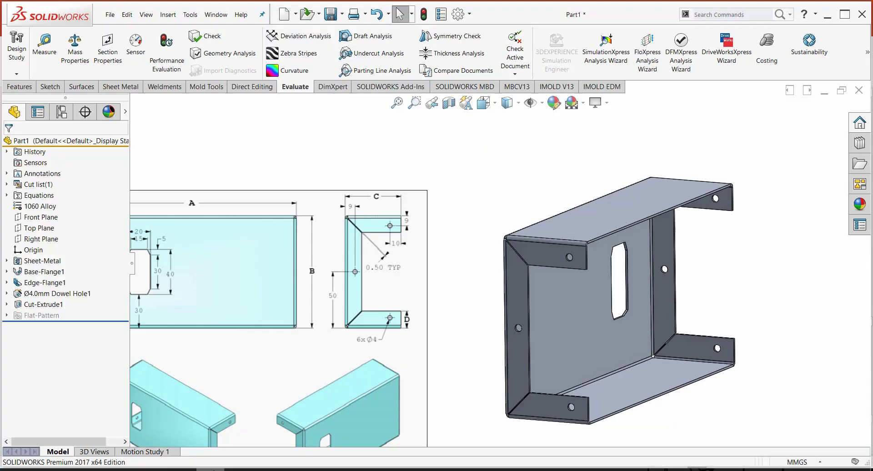
key(z)
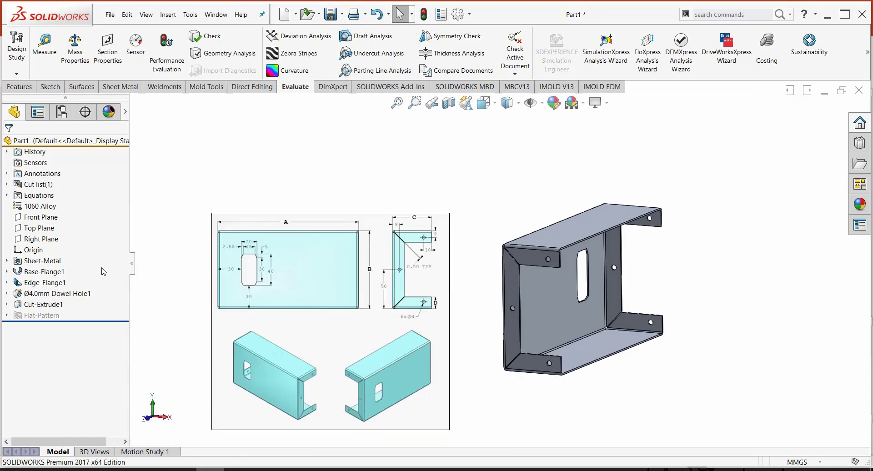
right_click(38, 263)
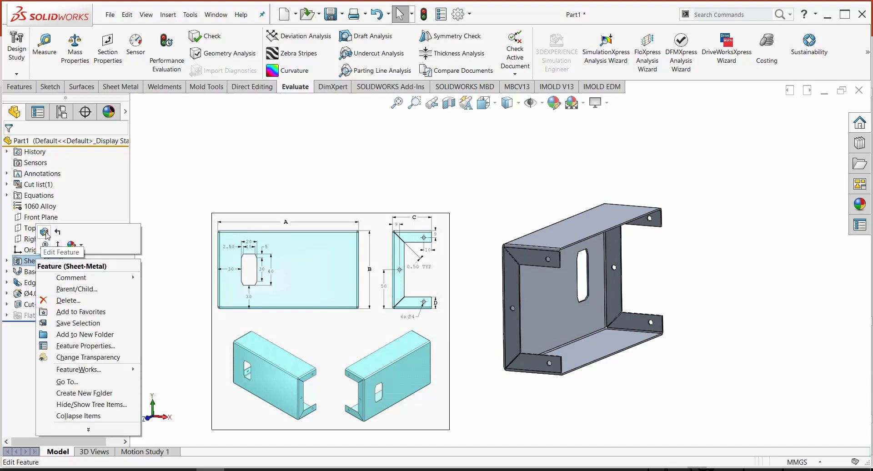
click(40, 245)
click(53, 290)
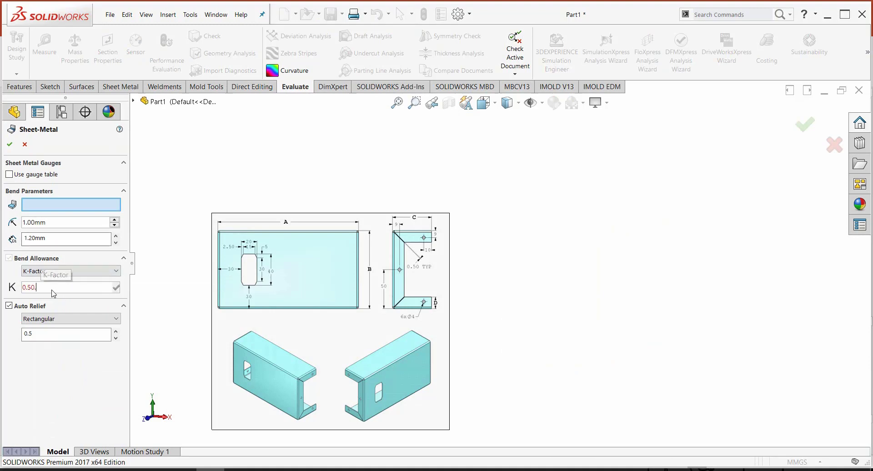
key(BackSpace)
key(BackSpace)
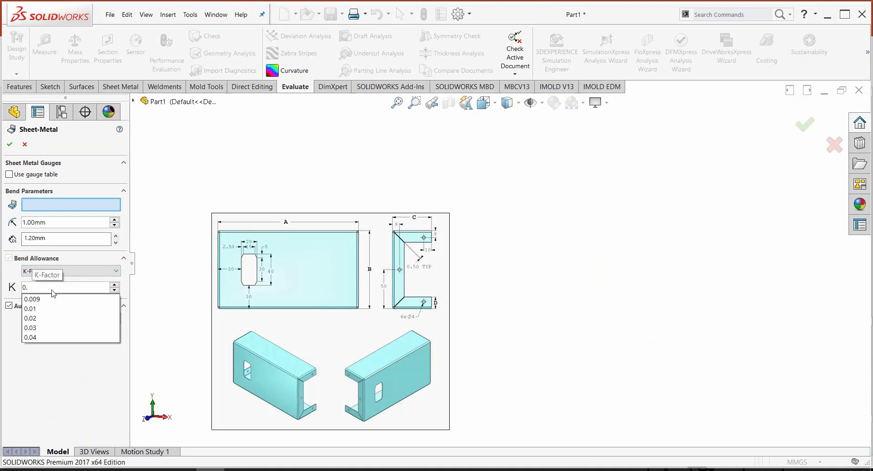
text(4)
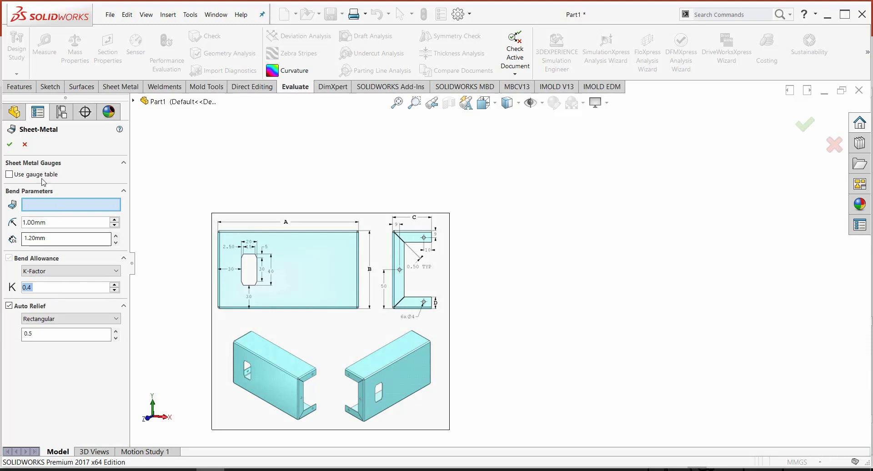
key(Return)
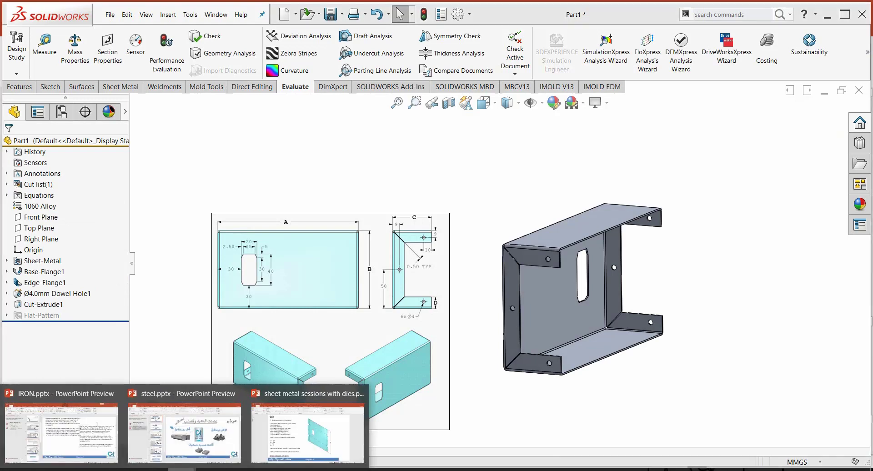
- After rechecking Q.3, flatten the part and turn the view normal to the flat pattern
click(279, 450)
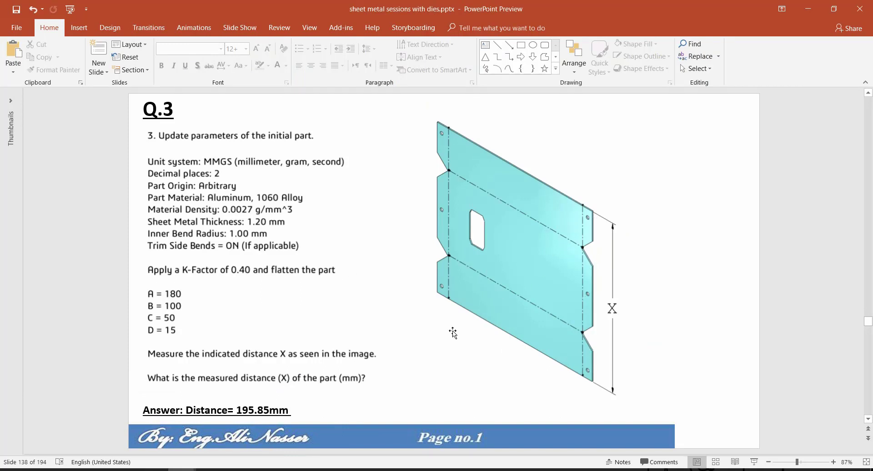
click(212, 468)
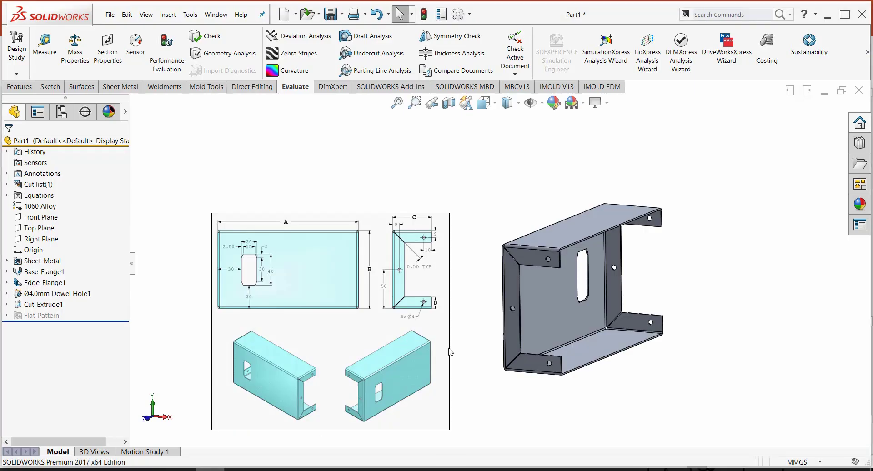
click(122, 86)
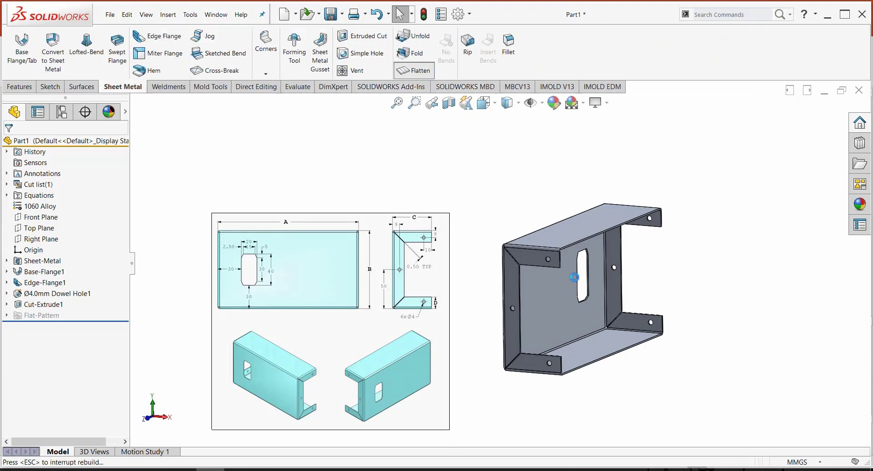
right_click(560, 233)
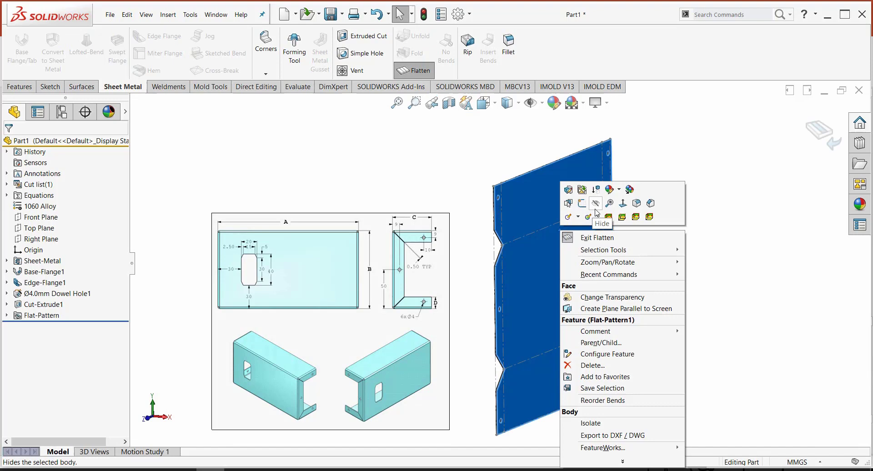
click(623, 203)
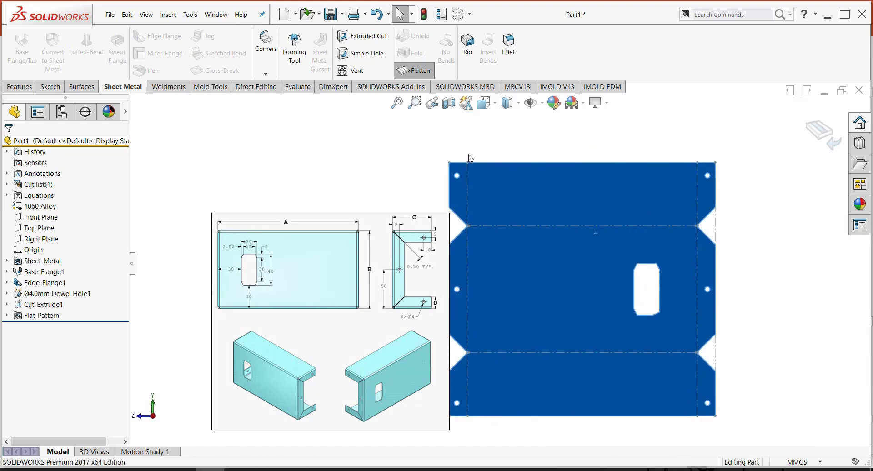
- Drag the reference sketch picture left, away from the flat pattern
click(350, 252)
drag(350, 253, 307, 245)
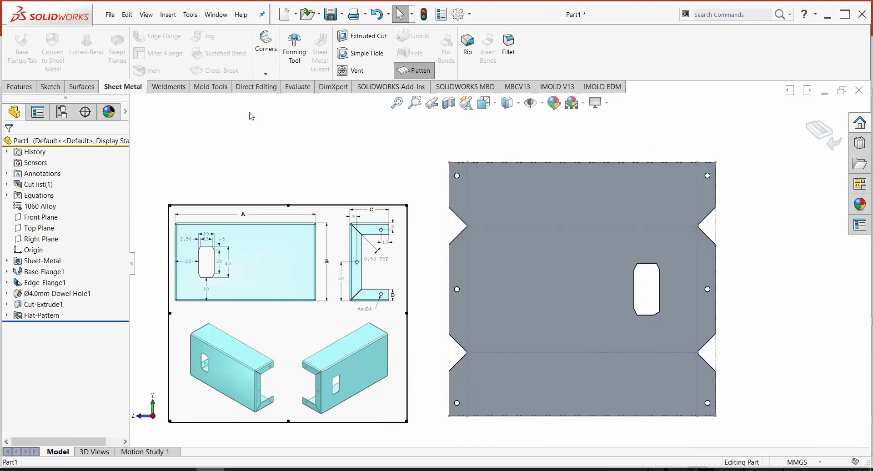
click(309, 105)
click(302, 89)
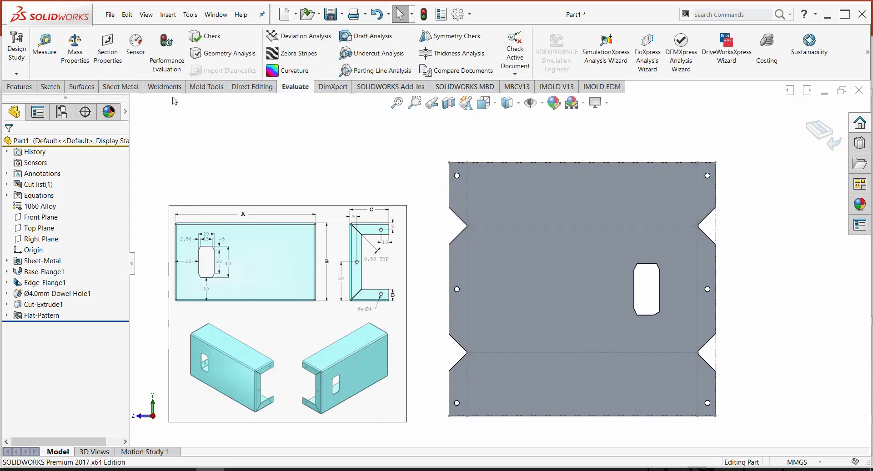
- Measure the flat pattern's left edge length as 195.85 mm
click(44, 45)
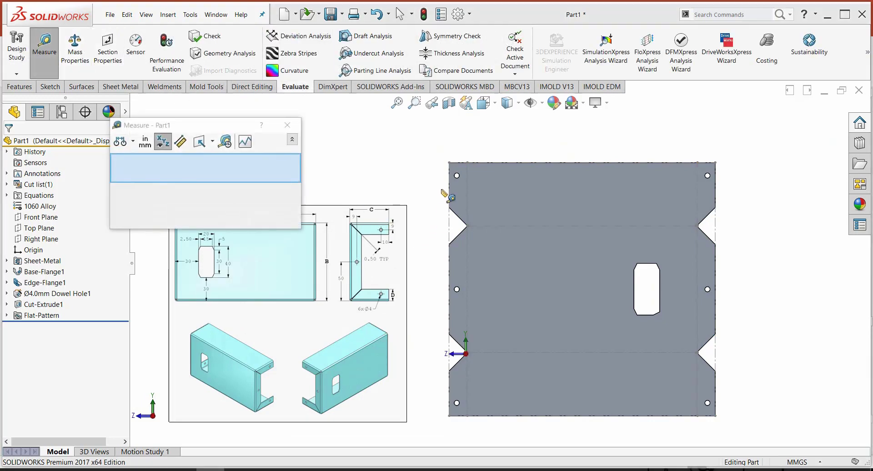
click(449, 162)
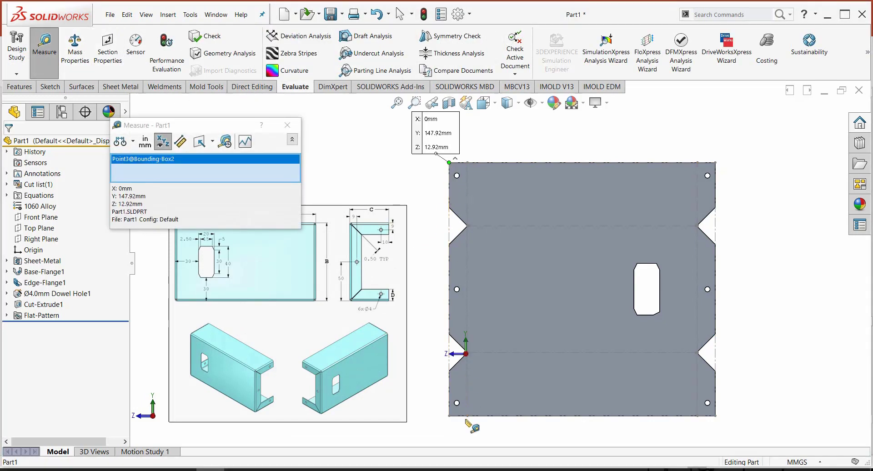
click(450, 416)
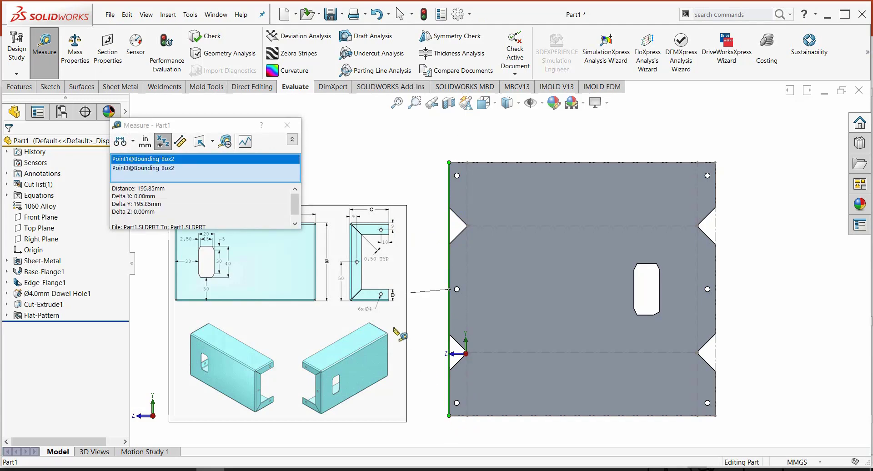
key(z)
key(Escape)
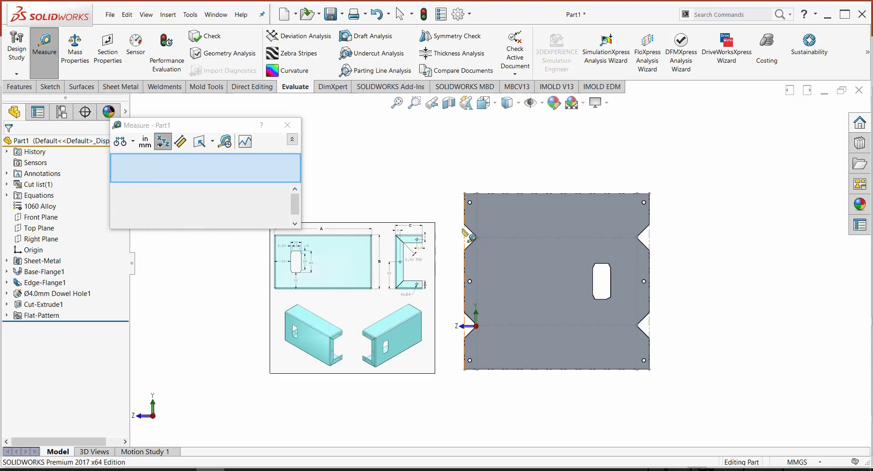
click(465, 234)
scroll(460, 232, down, 1)
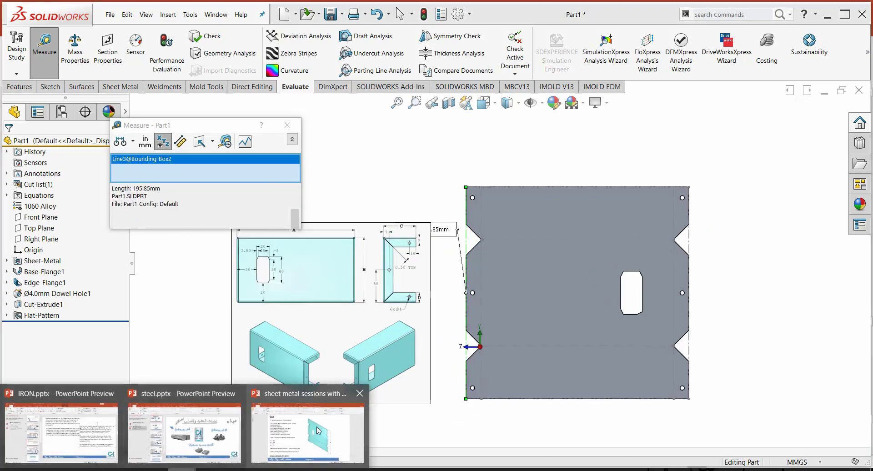
- Compare the 195.85 mm measurement against the answer on the Q.3 slide
click(318, 431)
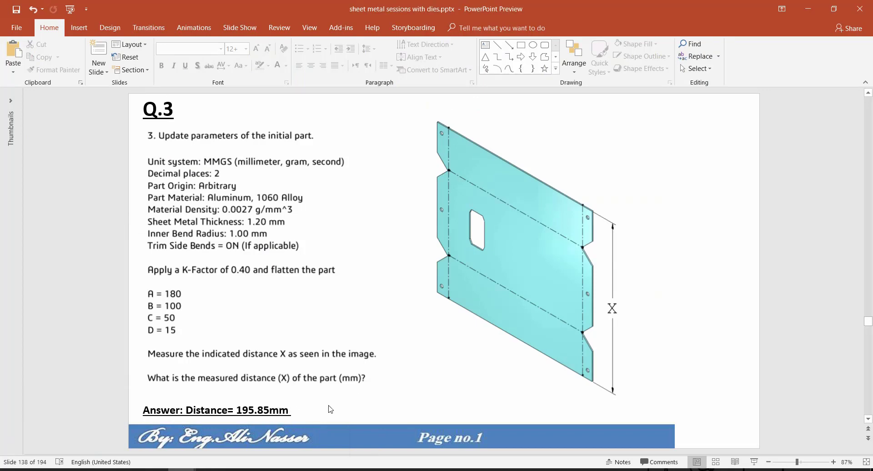
drag(773, 11, 766, 35)
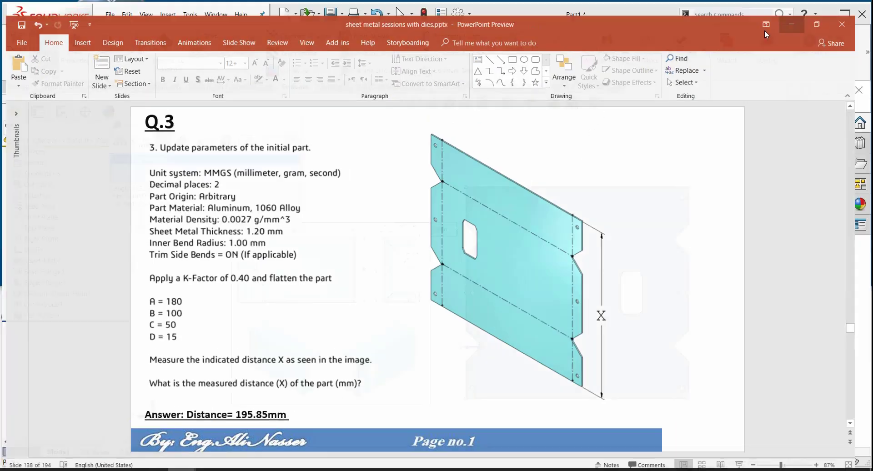
drag(162, 188, 132, 188)
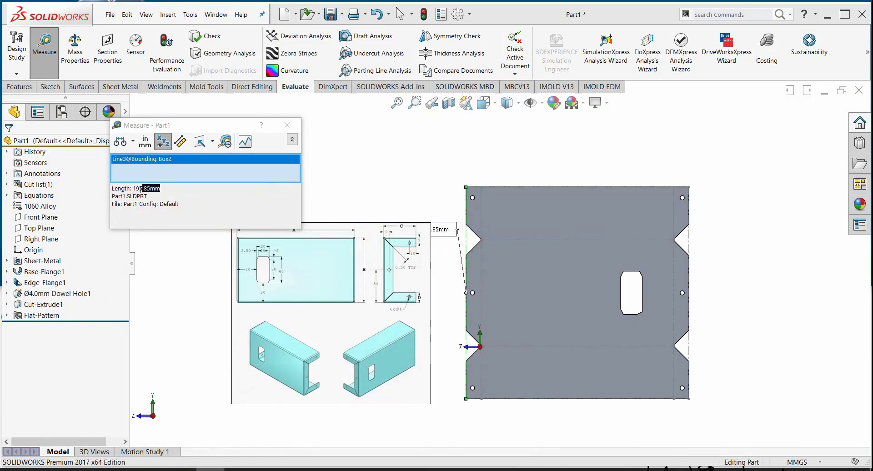
scroll(495, 246, down, 2)
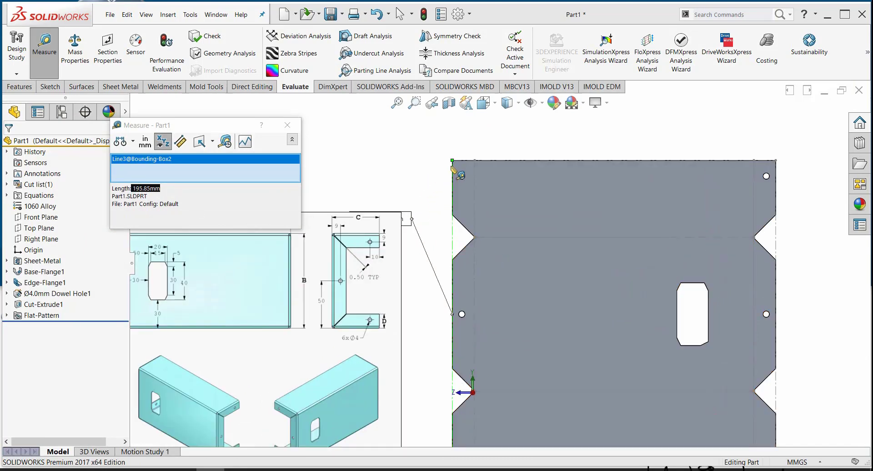
scroll(455, 169, up, 1)
scroll(480, 233, down, 2)
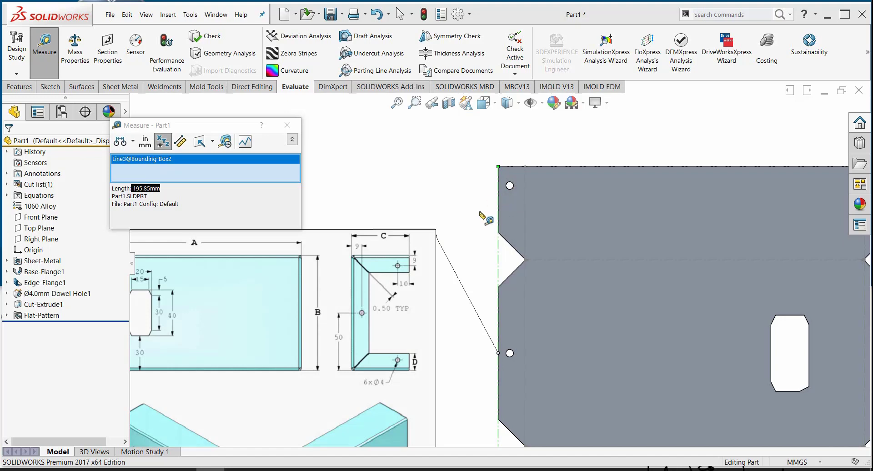
scroll(511, 232, up, 3)
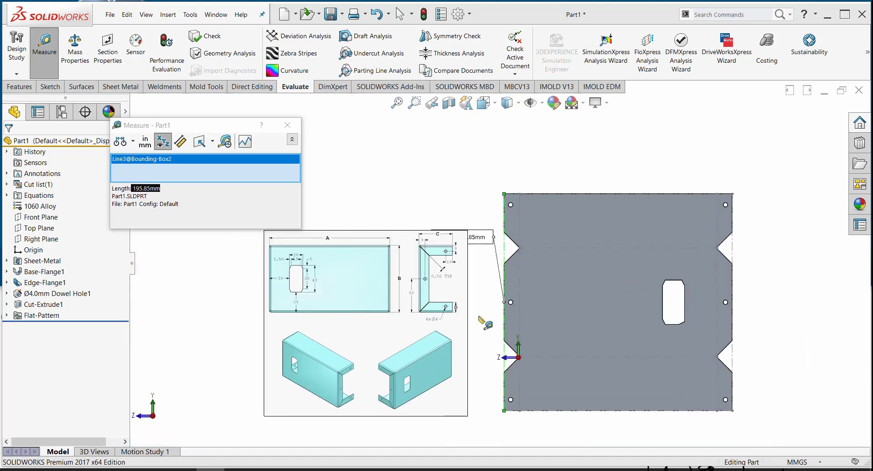
scroll(485, 323, down, 2)
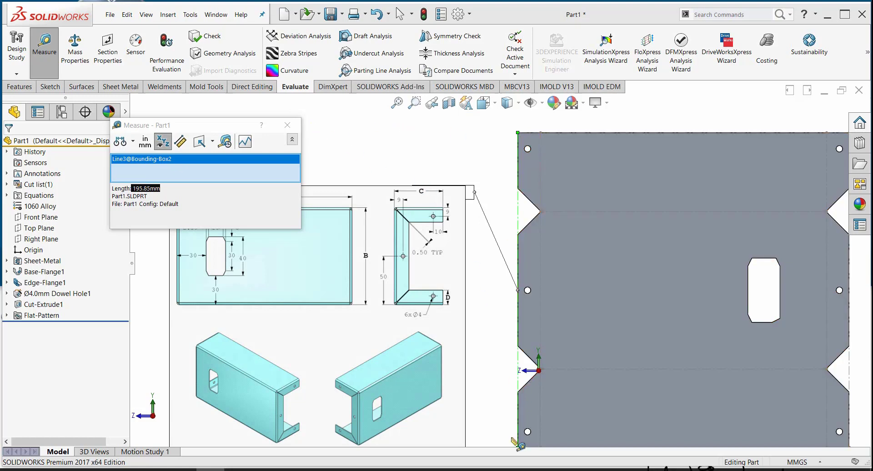
scroll(517, 444, up, 1)
- Close Measure, fold the part back into its C-channel, and orbit to a 3-D view
click(287, 125)
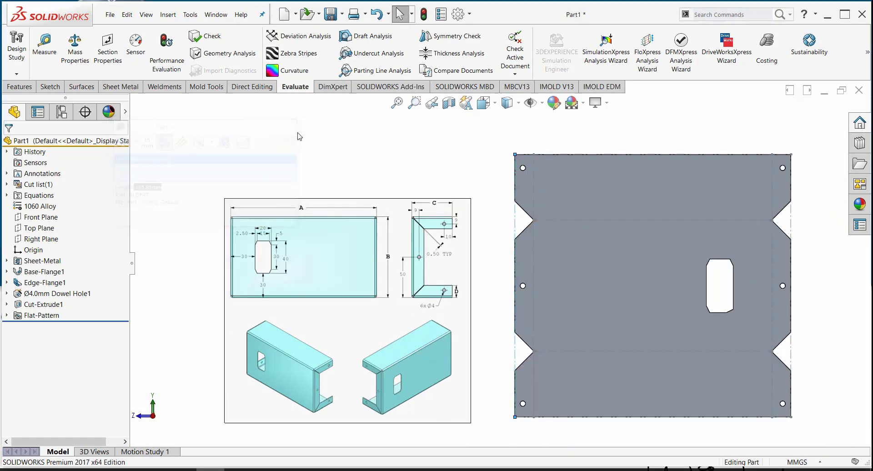
key(z)
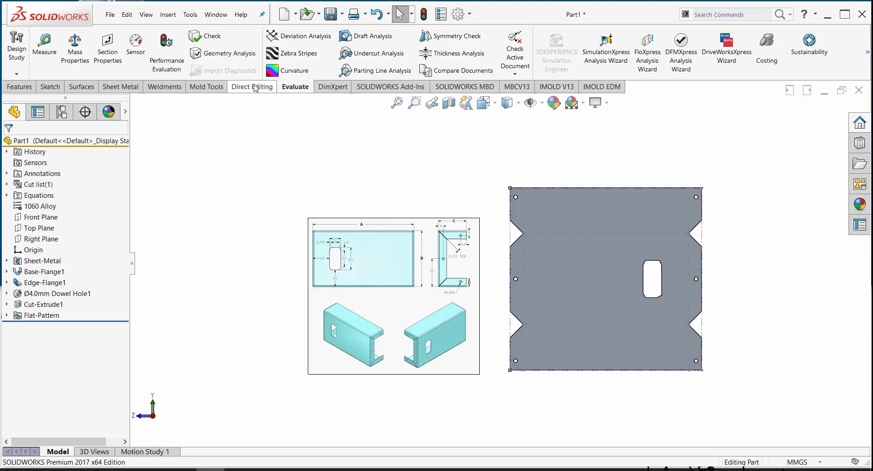
click(121, 86)
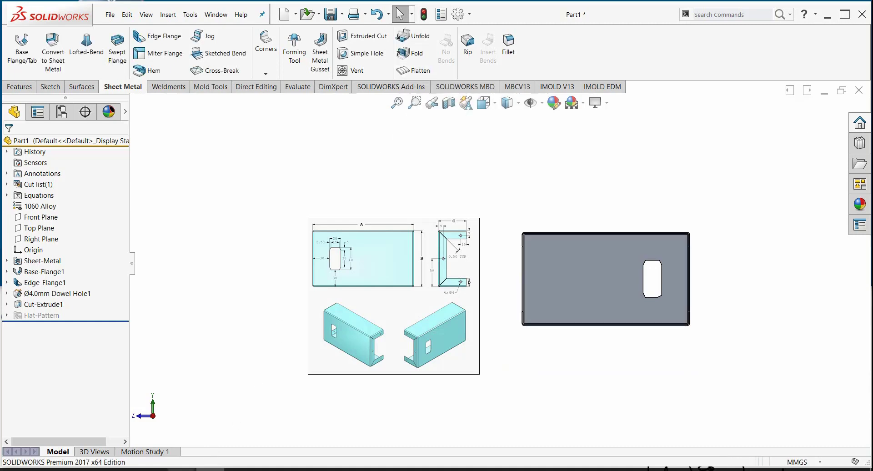
middle_drag(559, 291, 568, 316)
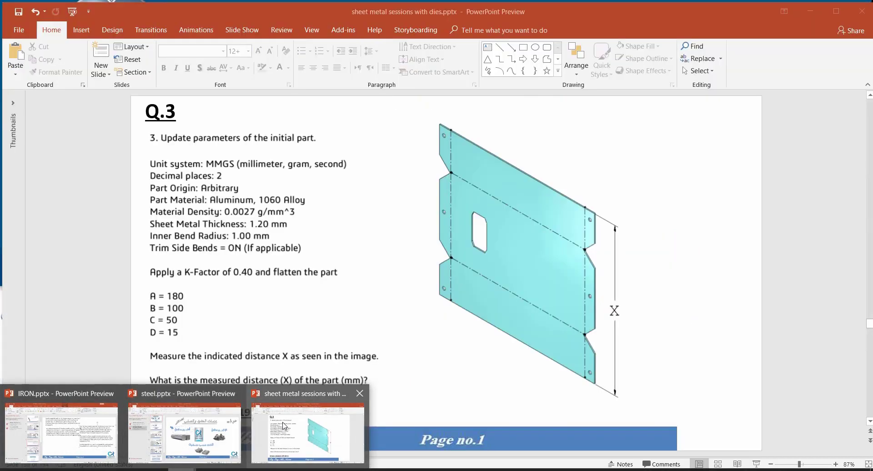
- Scroll to the Q.4 slide: K-Factor 0.32, A = 200, B = 110, C = 40, D = 18
click(283, 425)
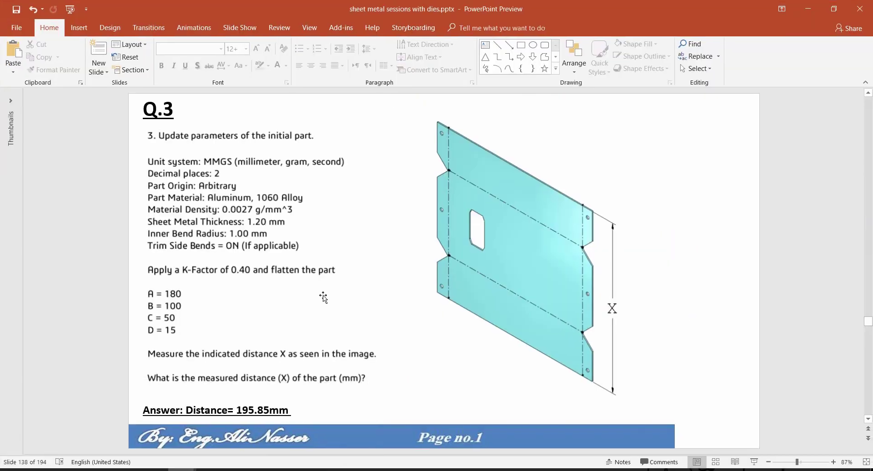
scroll(324, 297, down, 1)
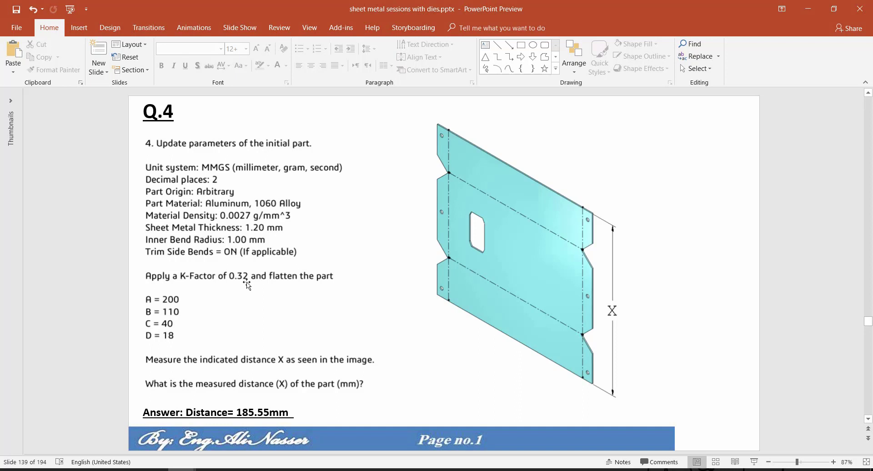
scroll(247, 284, up, 2)
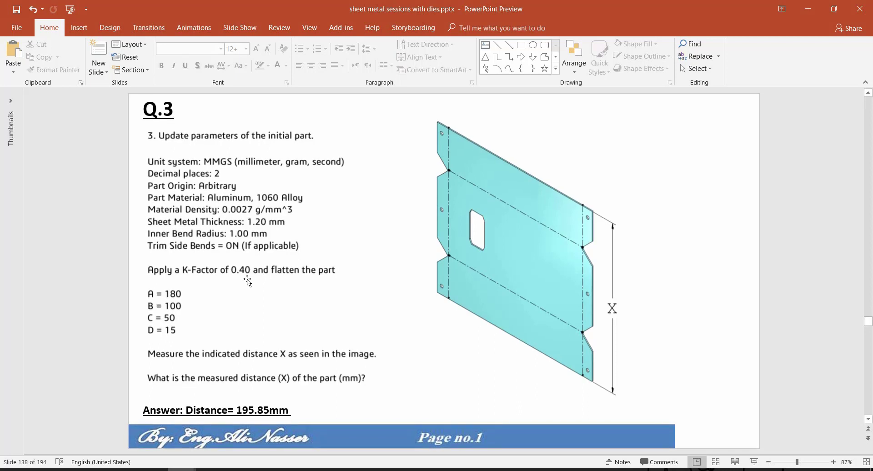
scroll(225, 249, down, 2)
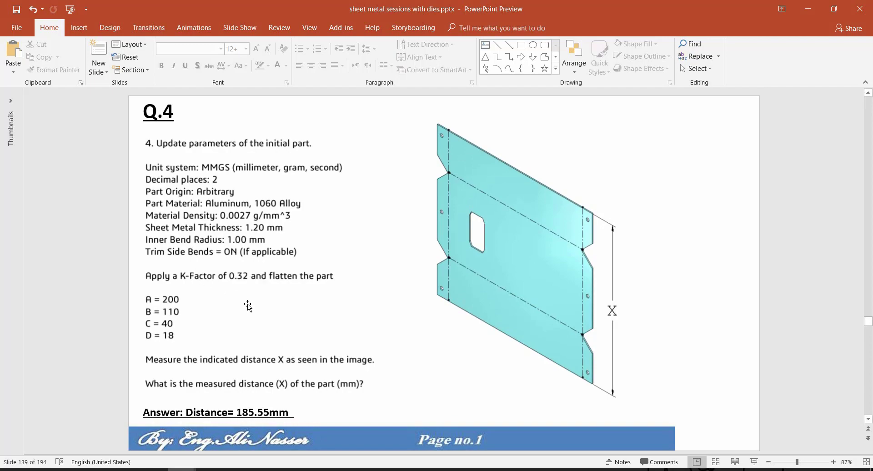
- Set the Sheet-Metal feature's K-Factor to 0.32, apply it, then return to the Q.4 slide
click(225, 469)
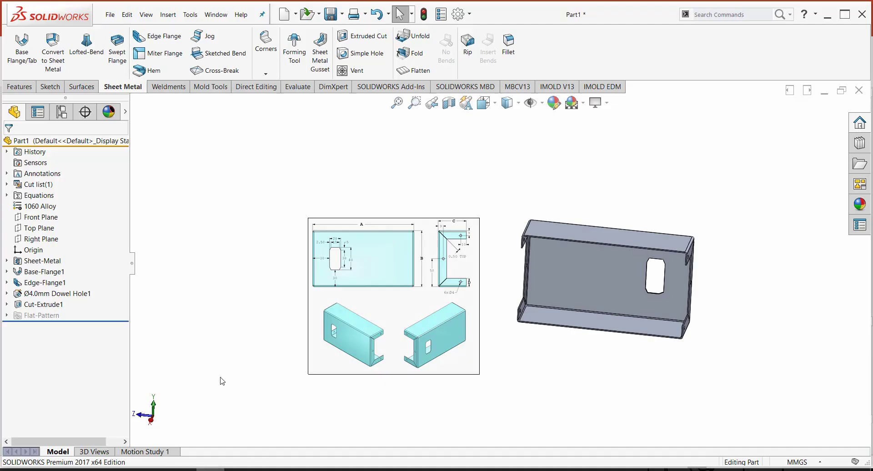
right_click(37, 261)
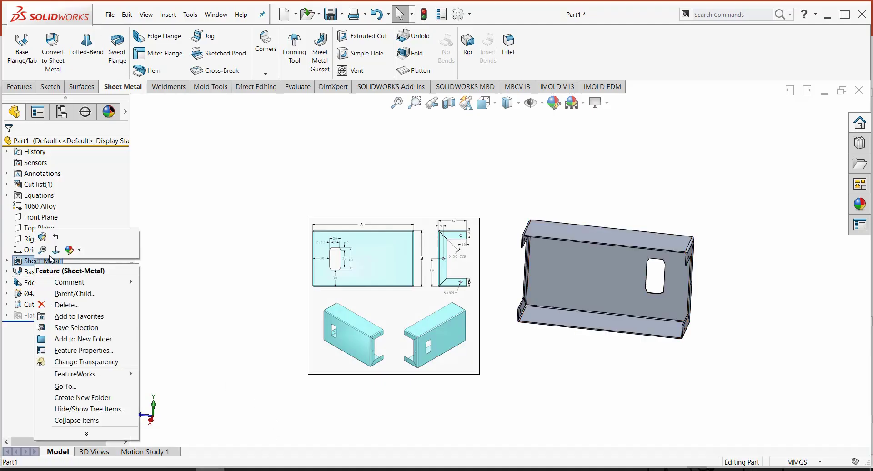
click(44, 235)
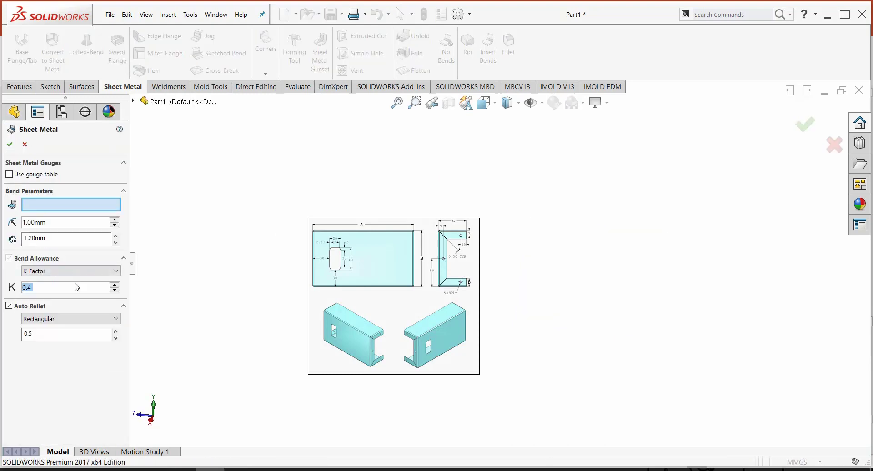
text(0.3)
text(2)
key(Return)
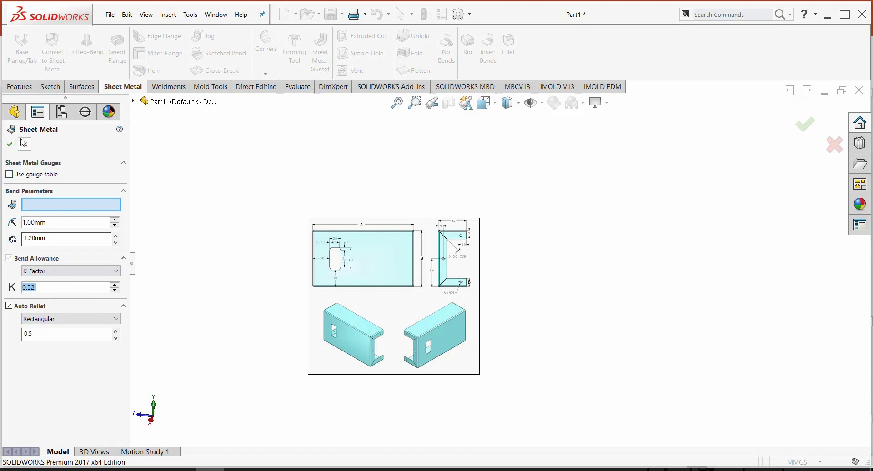
click(10, 146)
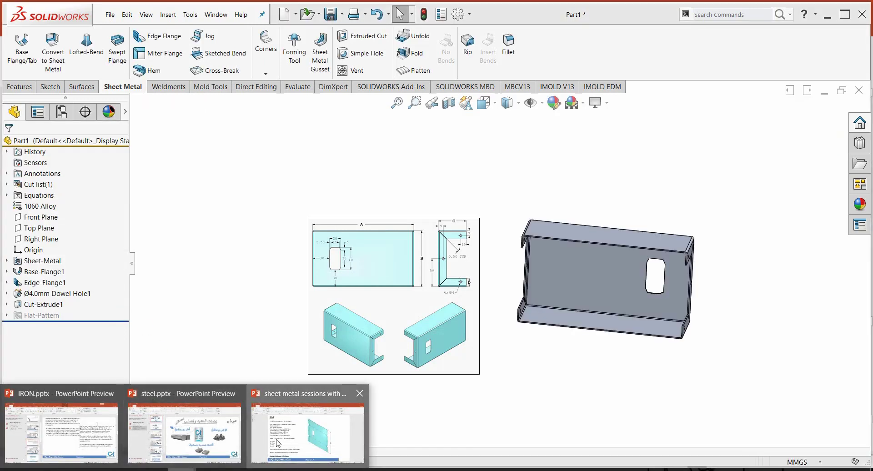
click(291, 394)
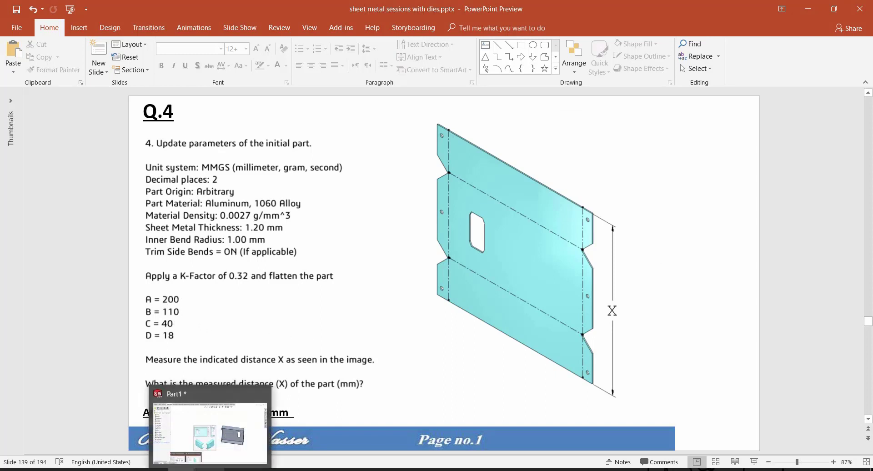
- Bring the SOLIDWORKS Part1 window back to the front from its taskbar thumbnail
click(215, 457)
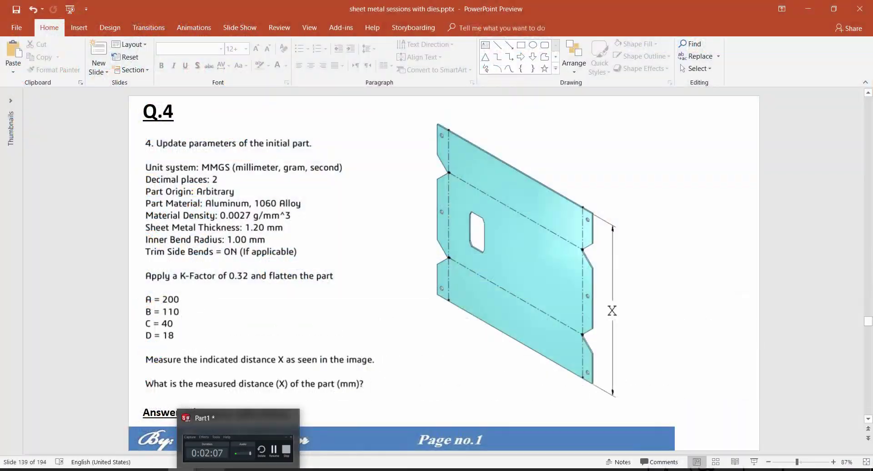
click(225, 453)
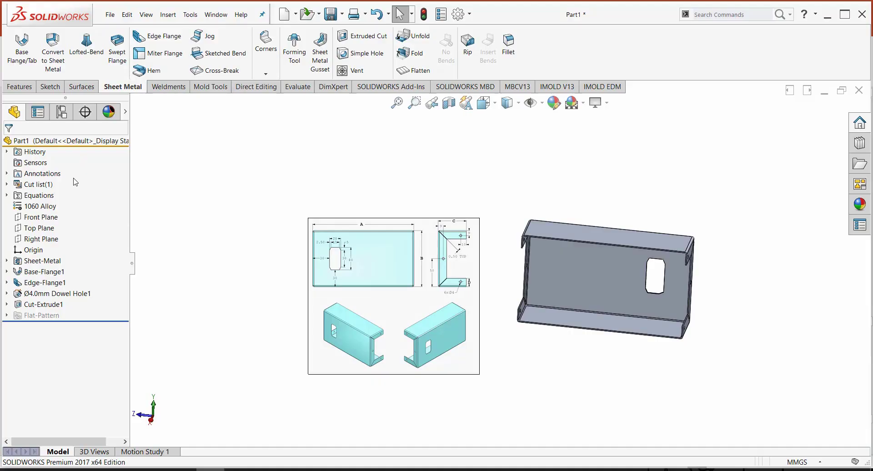
- Open the equations manager and set global variables A to 200 and B to 110
right_click(51, 197)
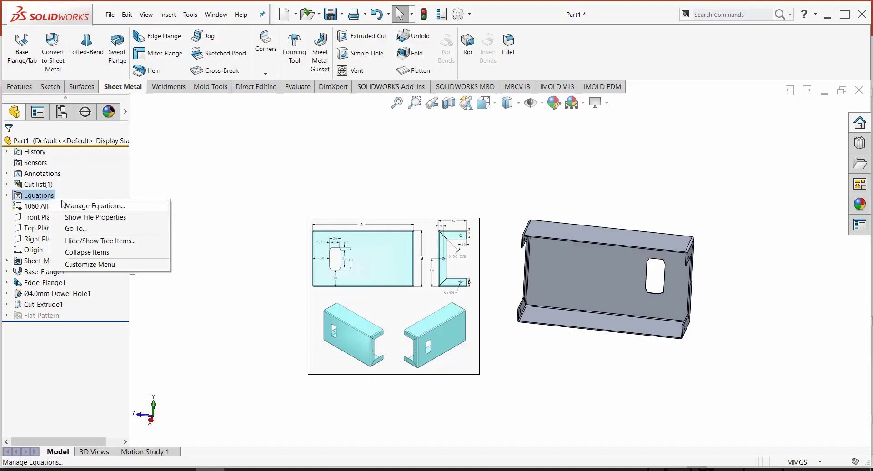
click(63, 205)
click(175, 144)
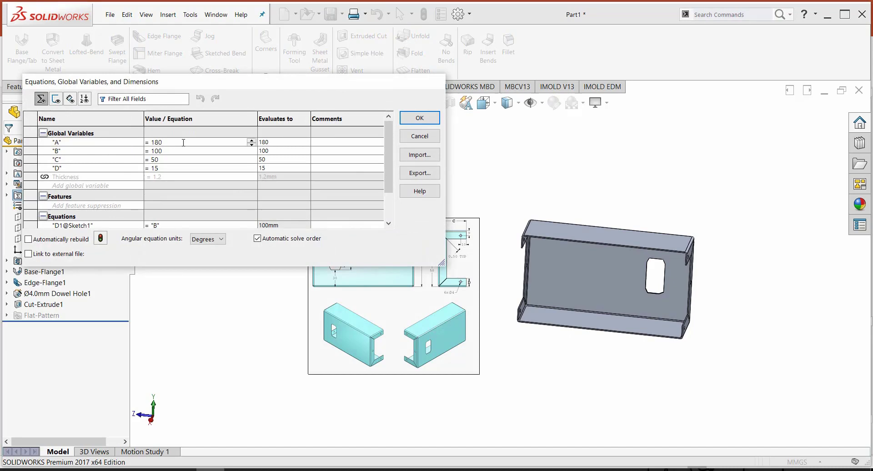
key(BackSpace)
key(BackSpace)
key(BackSpace)
text(2)
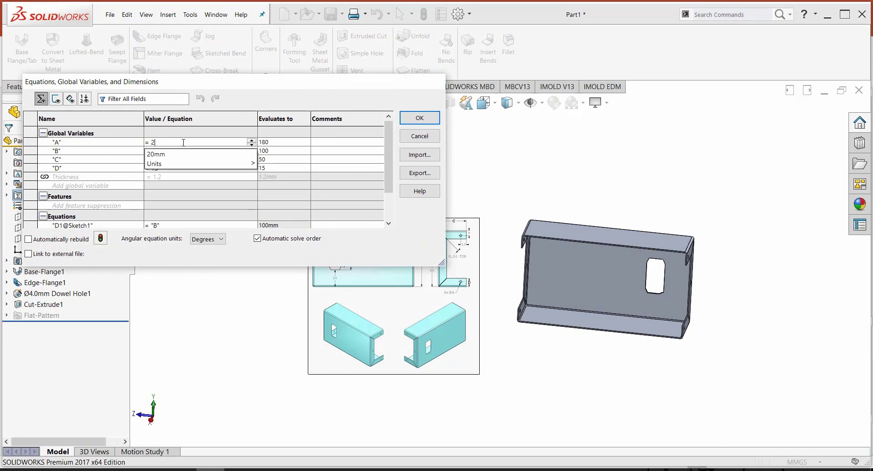
text(00)
key(Tab)
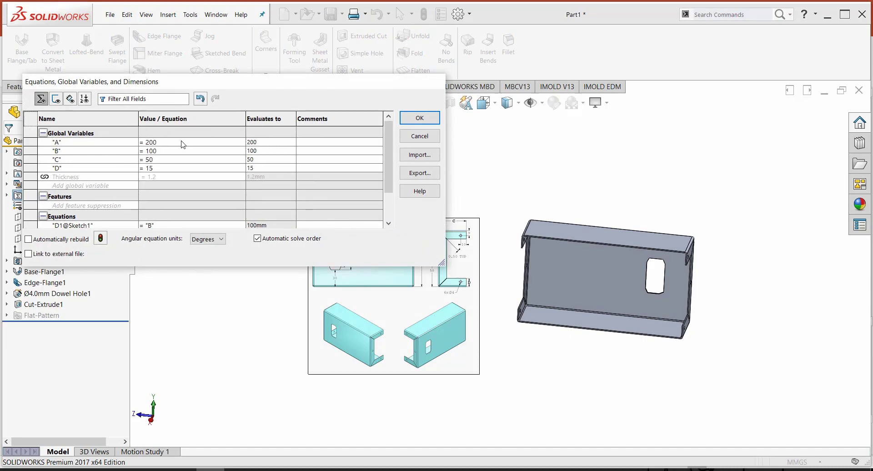
click(182, 152)
key(BackSpace)
text(1)
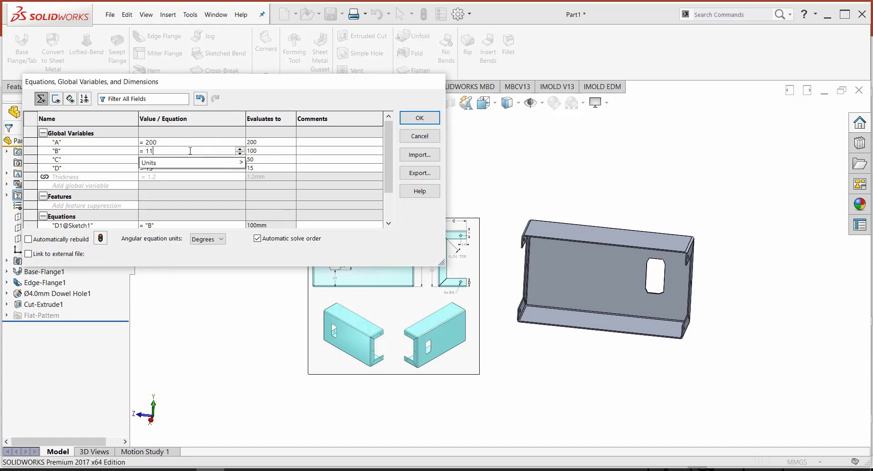
key(Return)
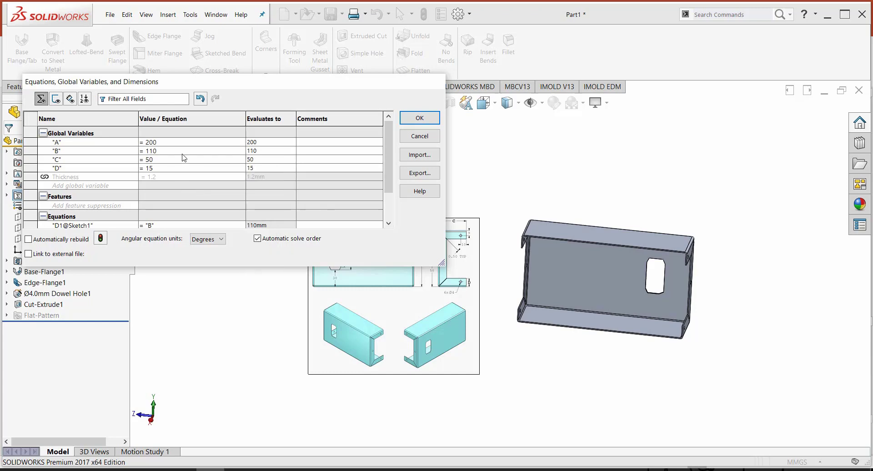
- Set C to 40 and D to 18, then apply the values to rebuild the part
key(BackSpace)
key(BackSpace)
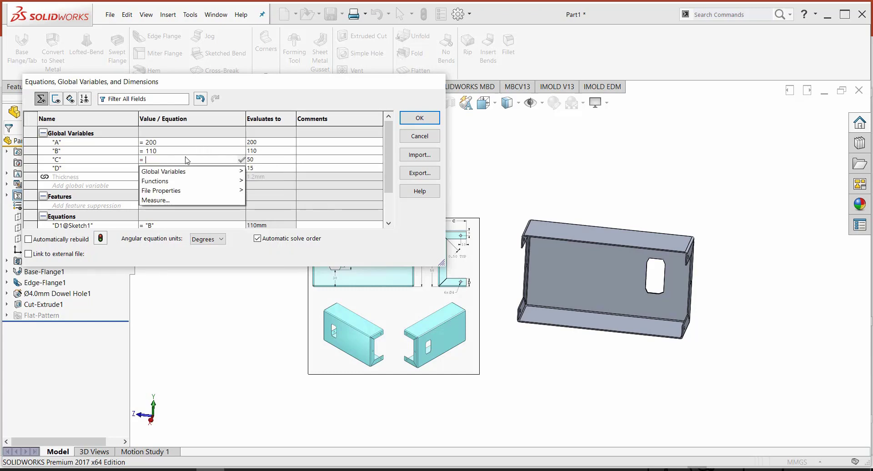
text(40)
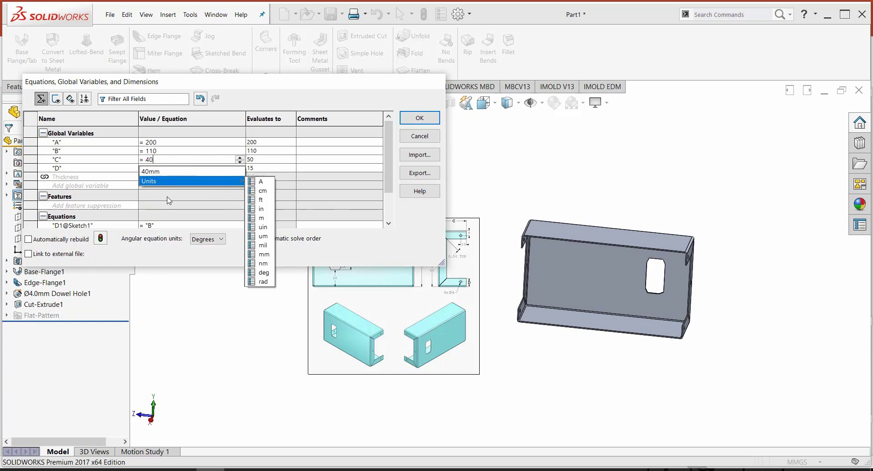
key(Return)
click(168, 168)
key(BackSpace)
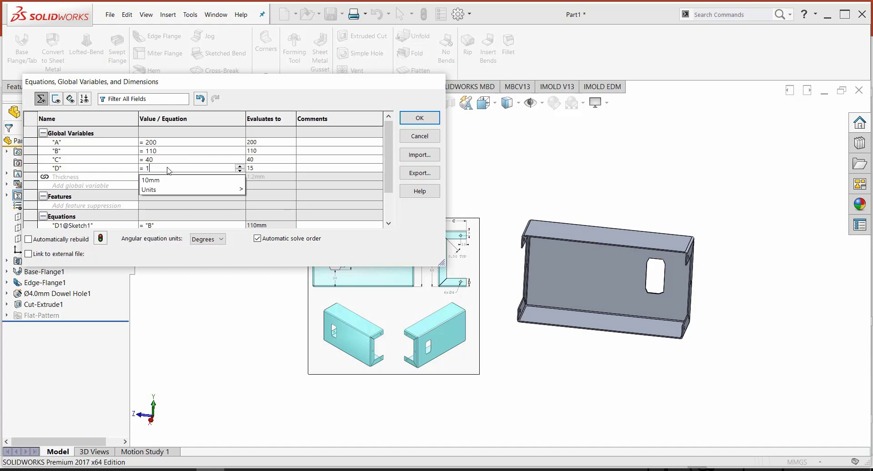
text(8)
key(Return)
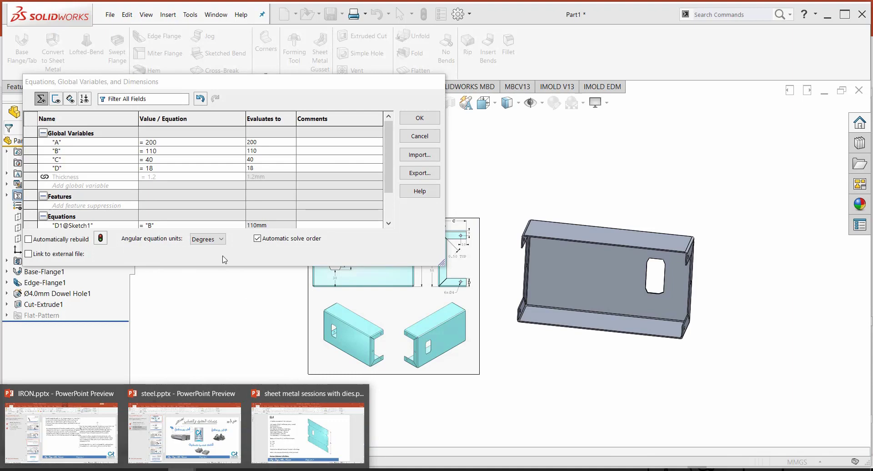
click(420, 118)
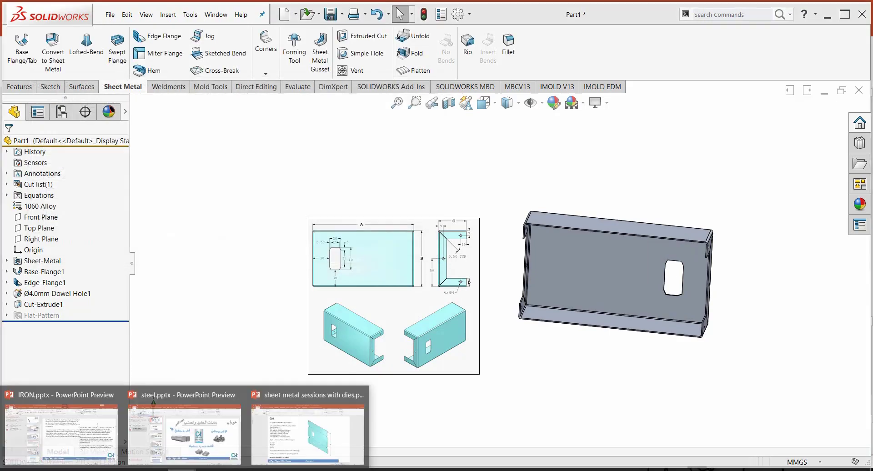
click(267, 406)
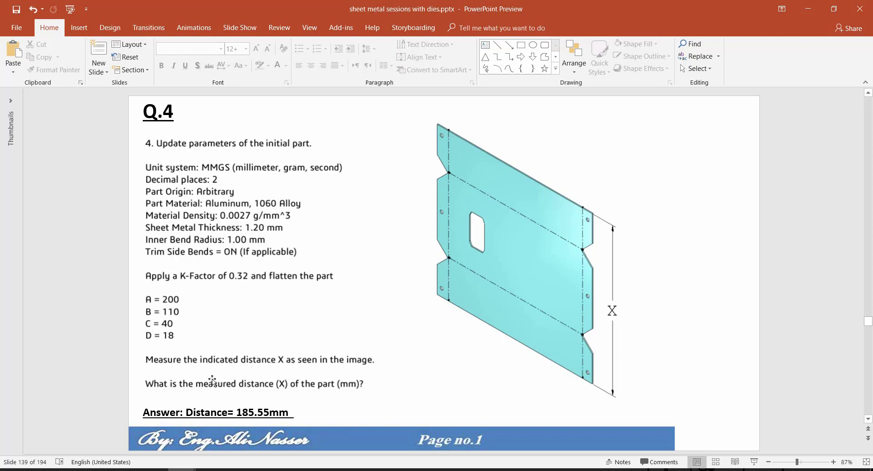
click(251, 427)
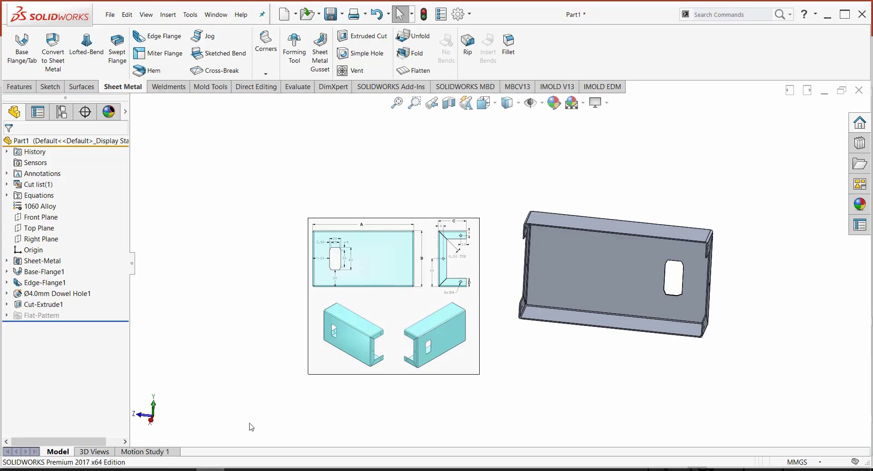
- Flatten the C-channel into its flat pattern and check its mass properties
scroll(571, 216, down, 3)
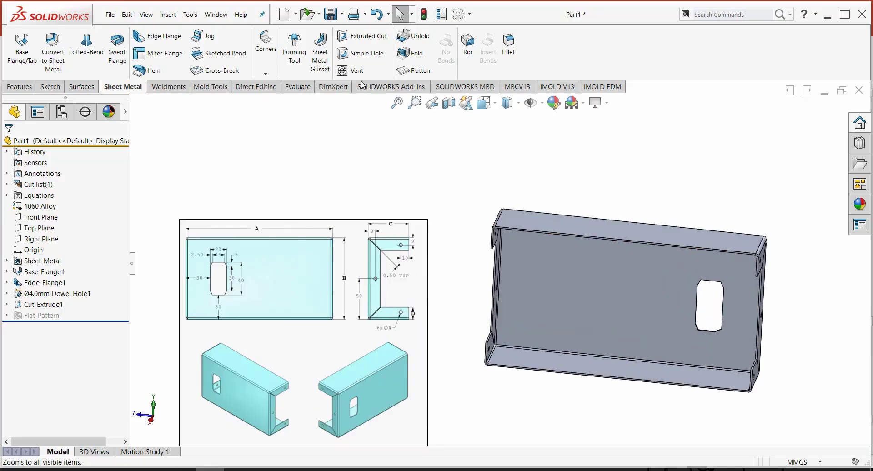
click(402, 71)
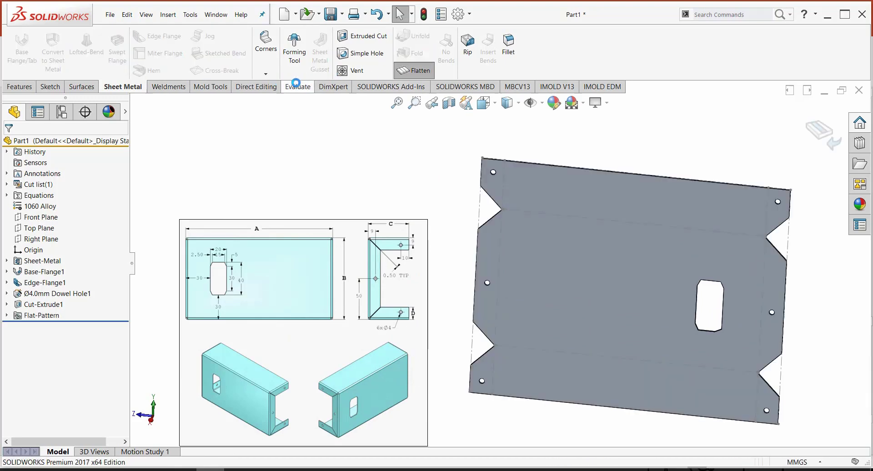
click(297, 86)
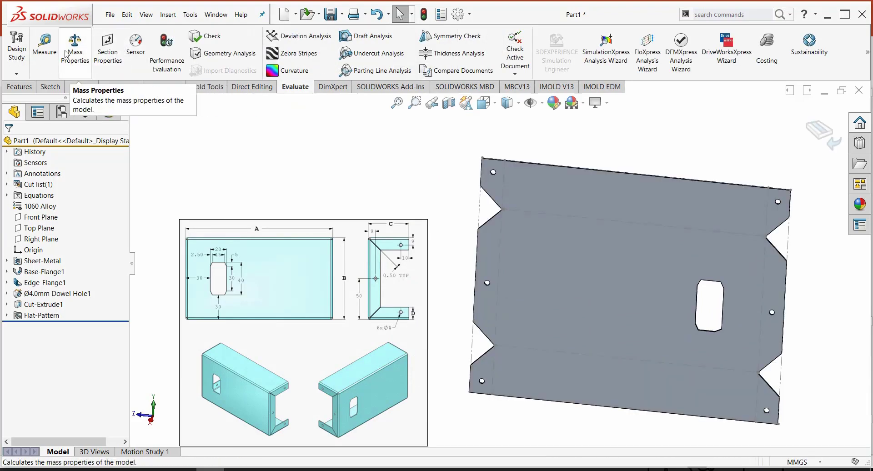
click(65, 55)
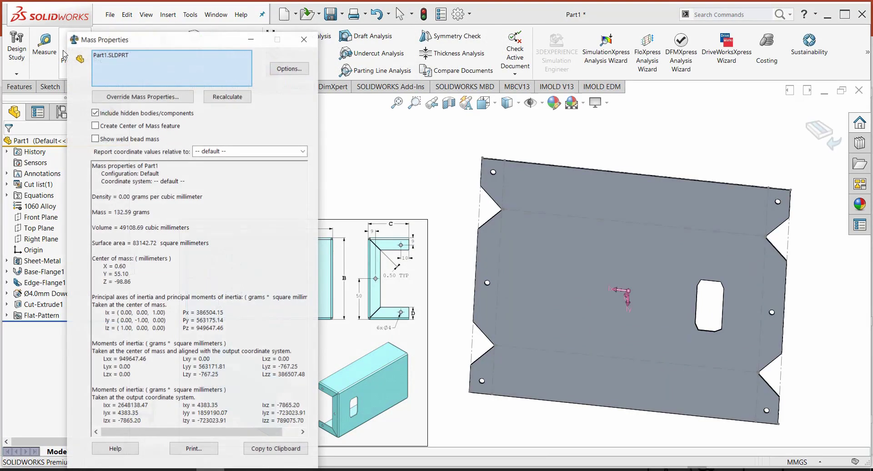
click(304, 39)
- Measure distance X between the flat pattern's top-left and bottom-left corners as 185.55 mm
click(44, 45)
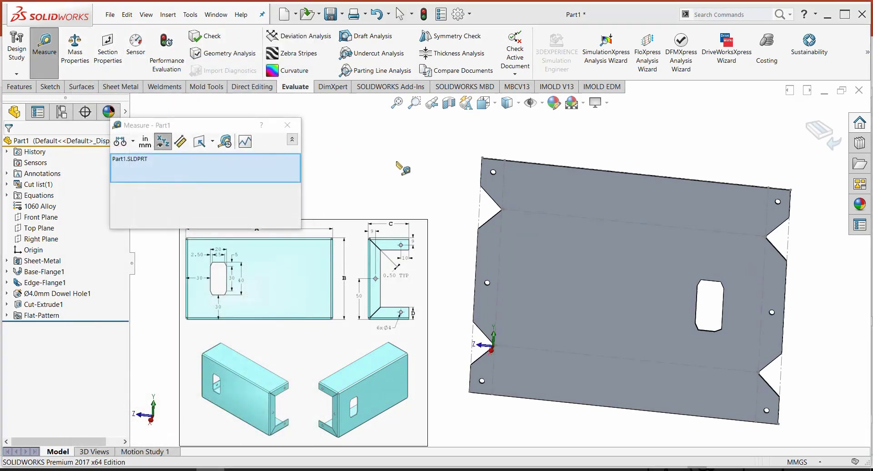
click(483, 157)
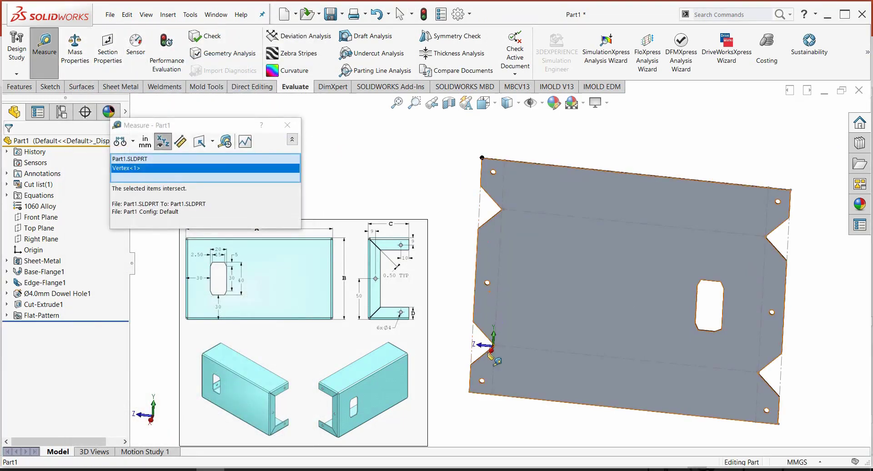
click(470, 392)
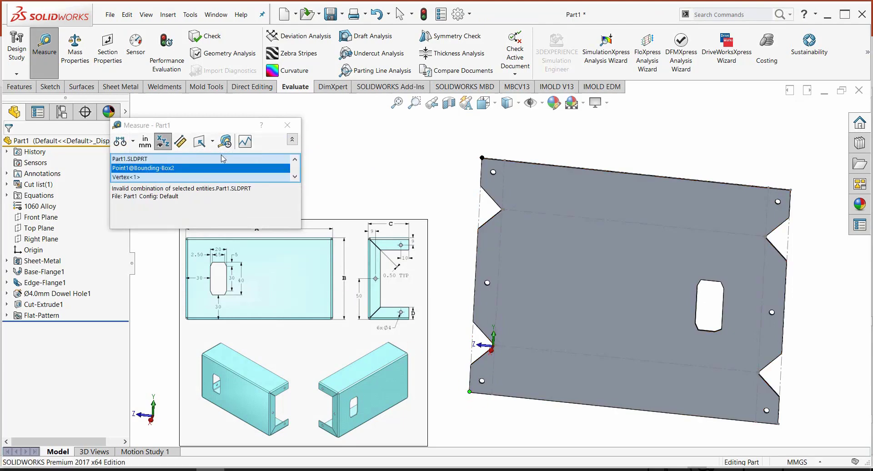
right_click(229, 171)
click(255, 173)
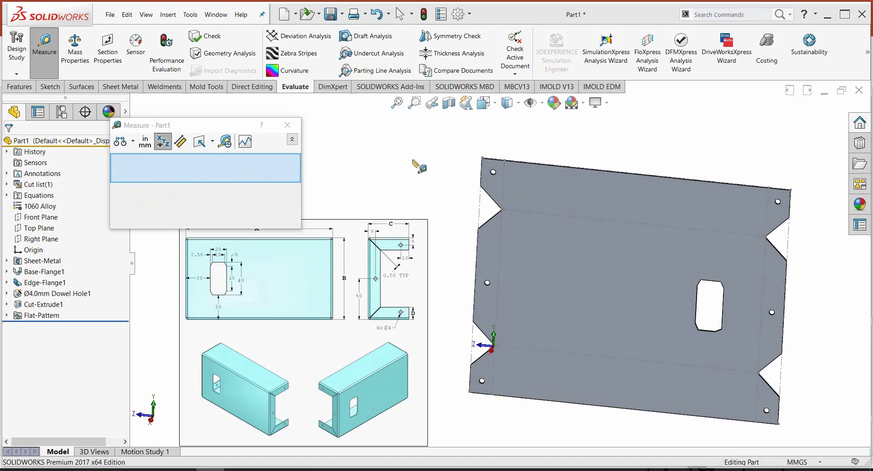
click(483, 158)
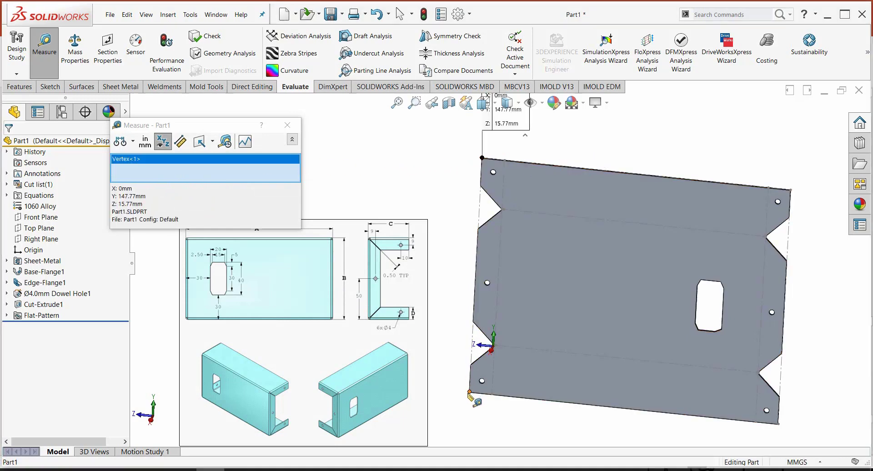
click(469, 392)
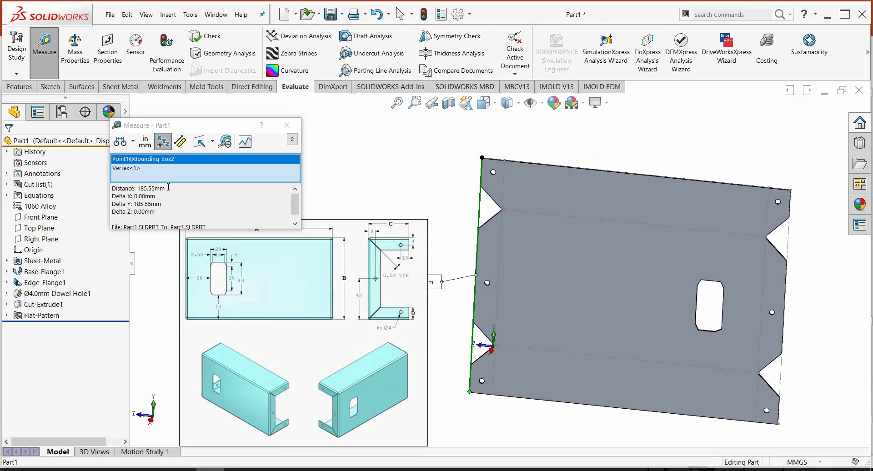
key(f)
scroll(402, 240, down, 5)
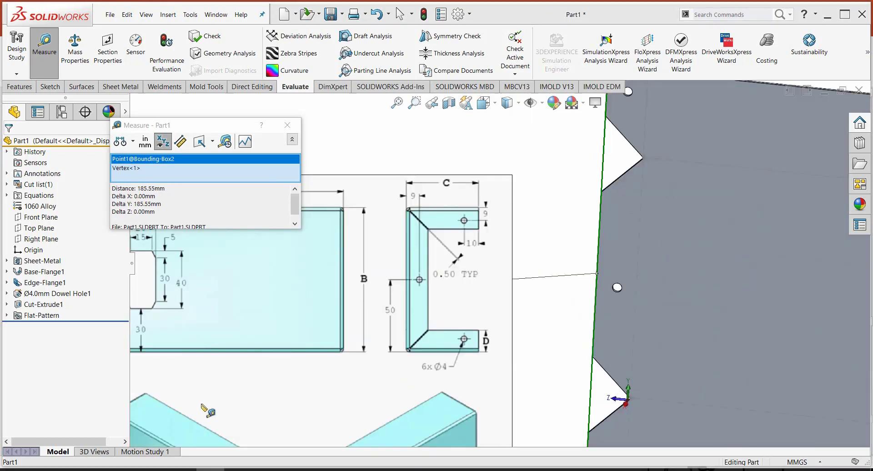
- Check the Q.4 slide's 185.55 mm answer against the measurement, scrolling to Q.5 and back
mouse_move(184, 468)
click(286, 430)
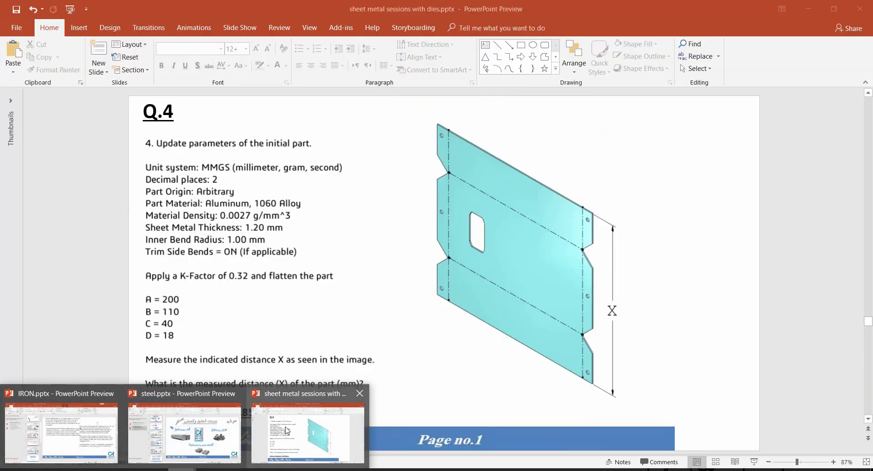
double_click(262, 413)
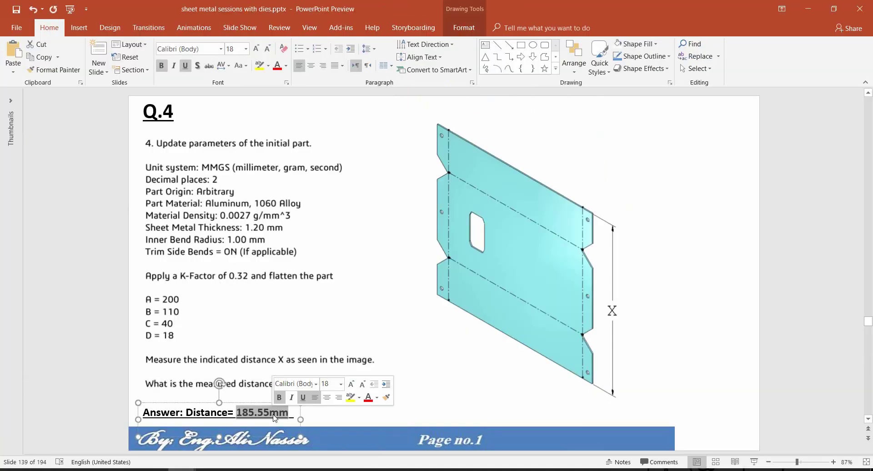
click(422, 414)
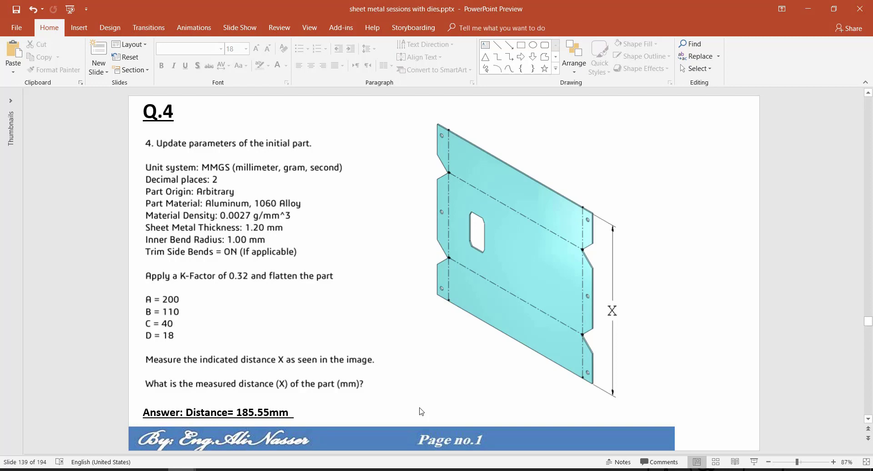
scroll(419, 400, down, 1)
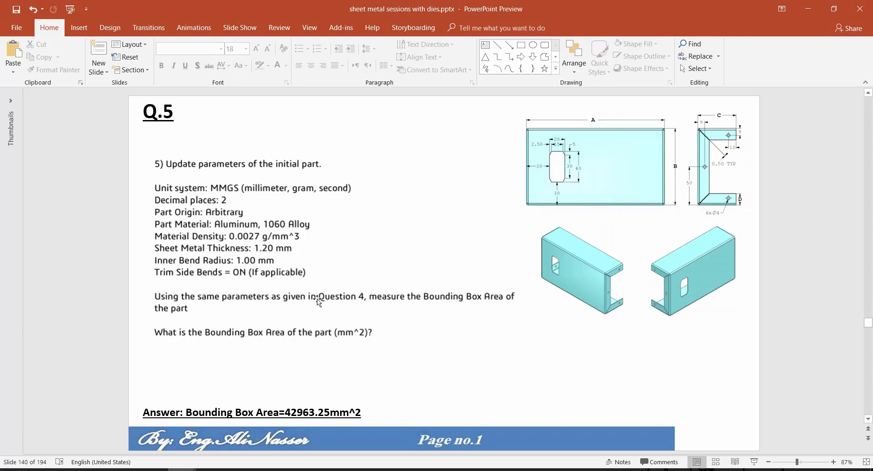
scroll(346, 301, up, 3)
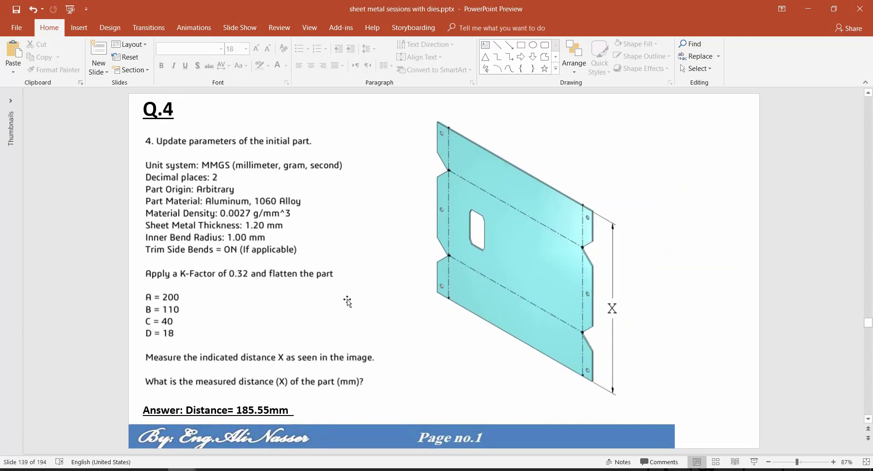
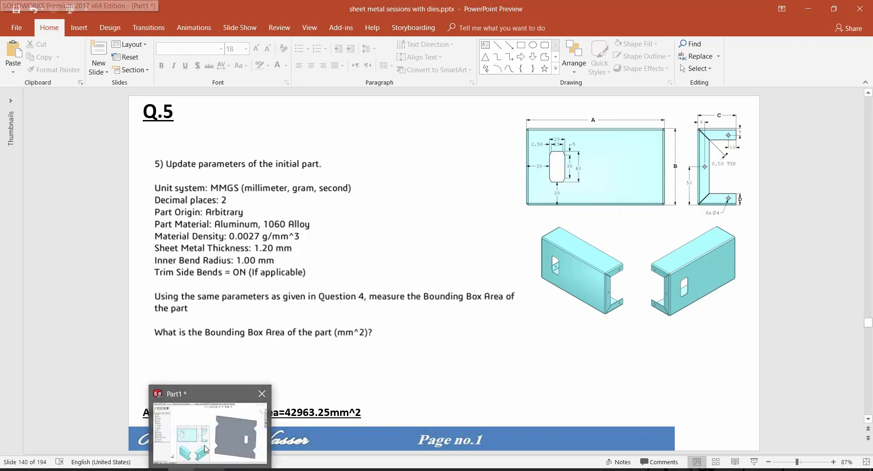
- Check the PowerPoint Q.5 answer of 42963.25mm^2, ending back on the flattened SOLIDWORKS part
click(211, 425)
scroll(501, 262, up, 2)
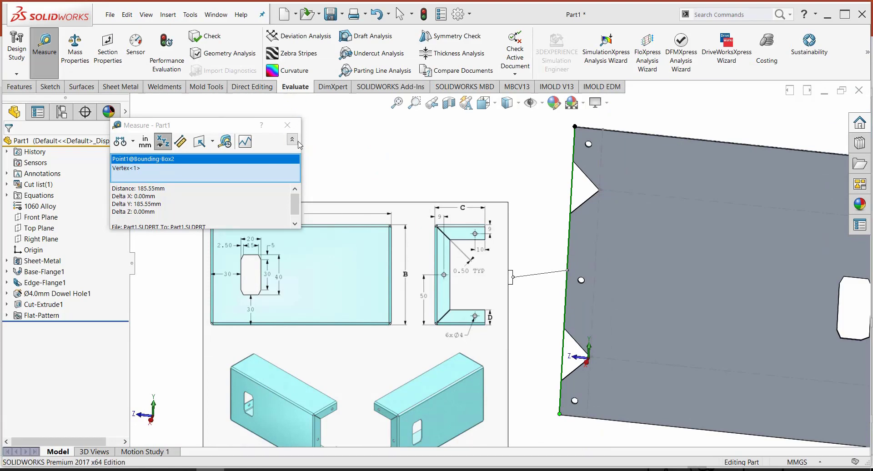
key(alt+Tab)
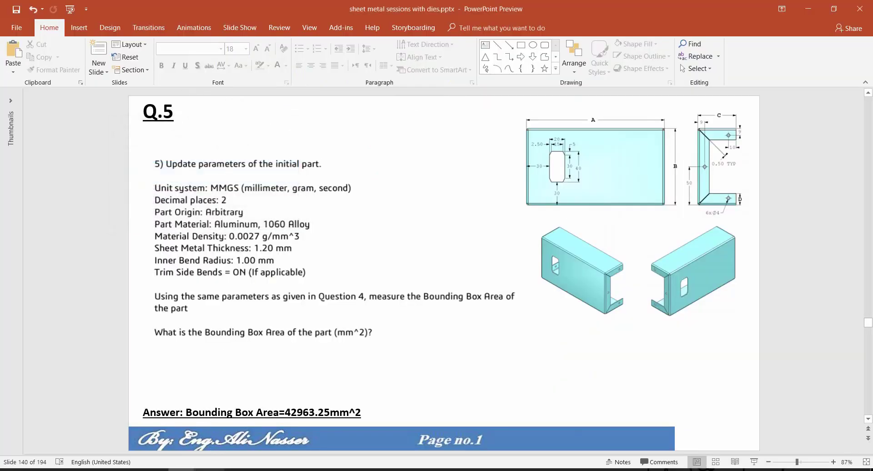
key(alt+Tab)
- Toggle Flatten off on the Sheet Metal tab and orbit the bent tray to show its cutout side
click(121, 87)
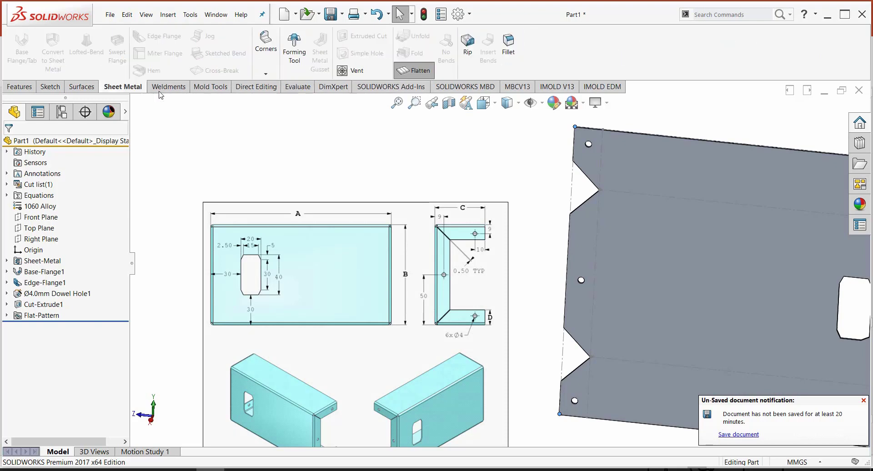
click(418, 74)
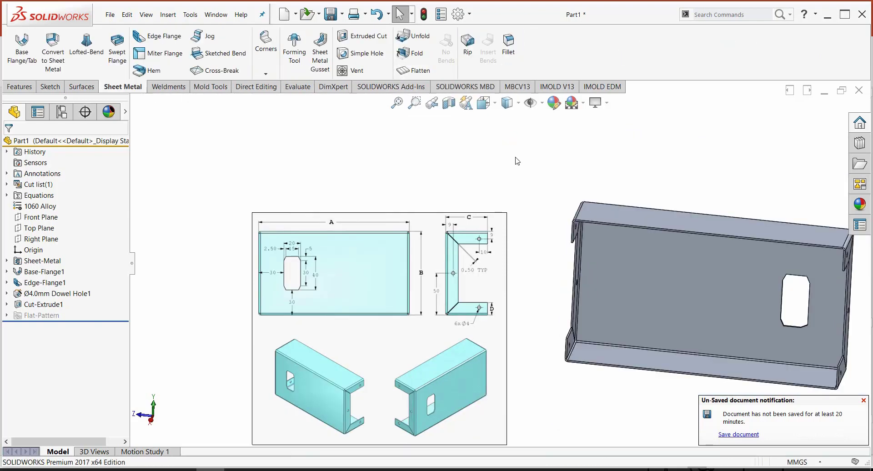
middle_drag(721, 269, 591, 227)
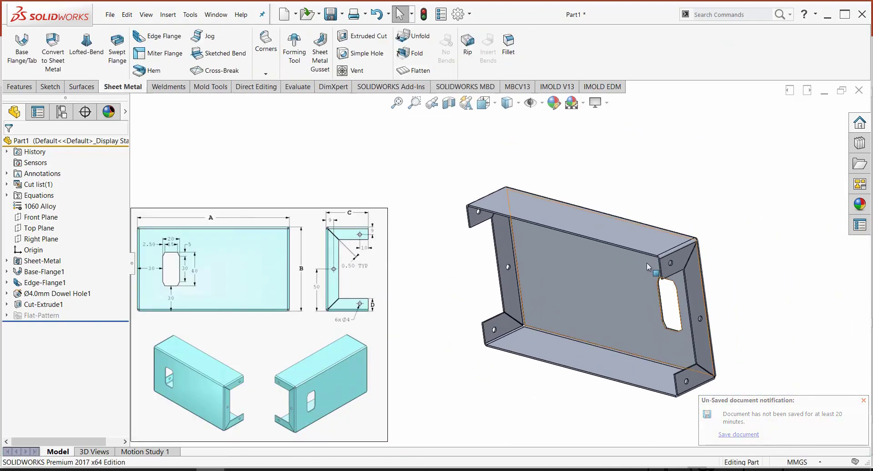
mouse_move(291, 181)
middle_down()
mouse_move(339, 181)
mouse_move(369, 130)
mouse_move(401, 156)
mouse_move(419, 195)
mouse_move(433, 197)
mouse_move(438, 227)
middle_up()
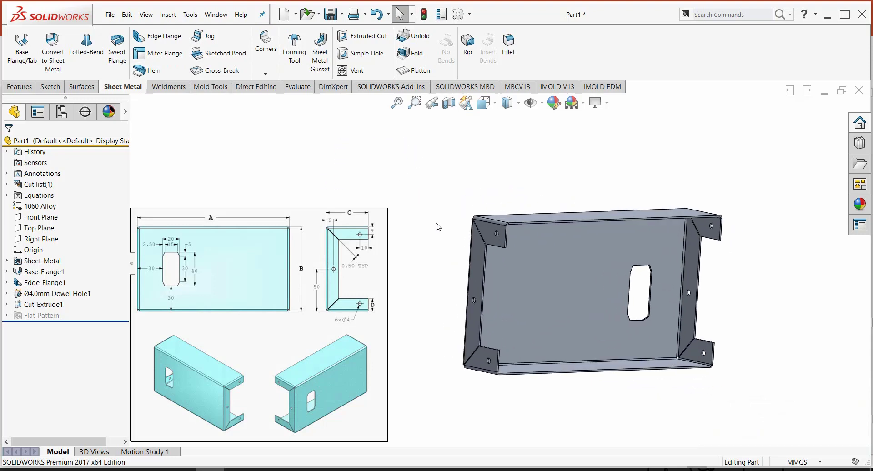
- Make a drawing from the part, saving the part first, on an A3 (DIN) sheet format
click(114, 16)
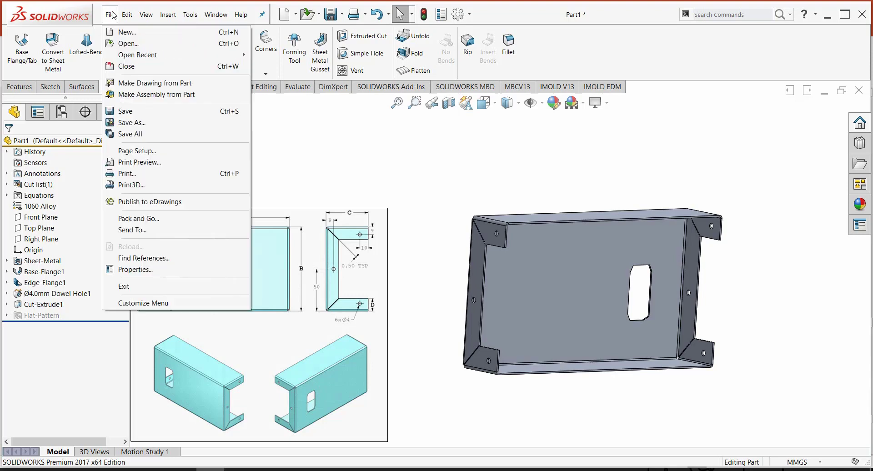
click(141, 88)
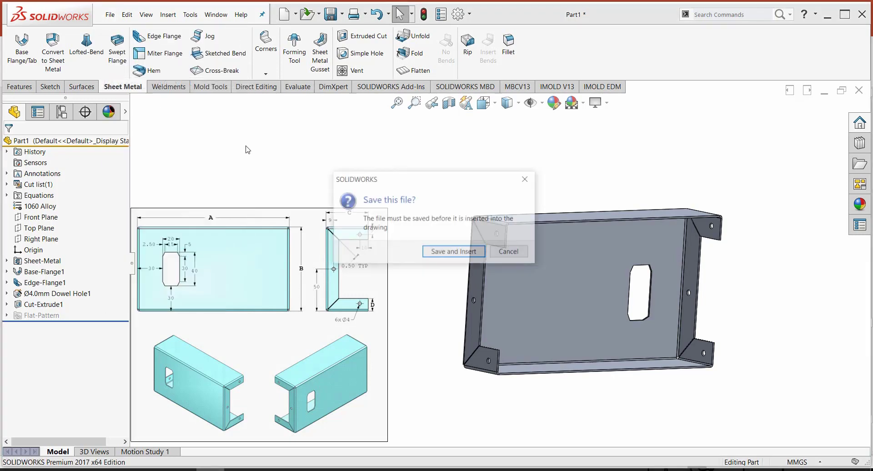
click(453, 249)
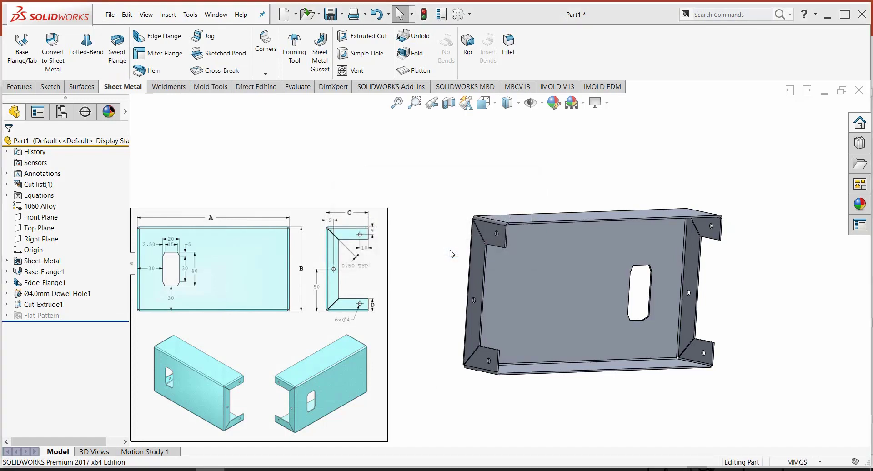
click(346, 368)
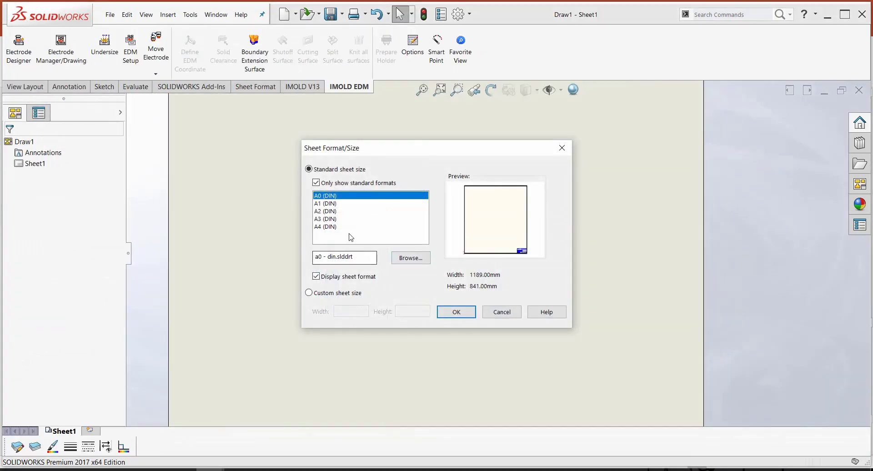
click(330, 220)
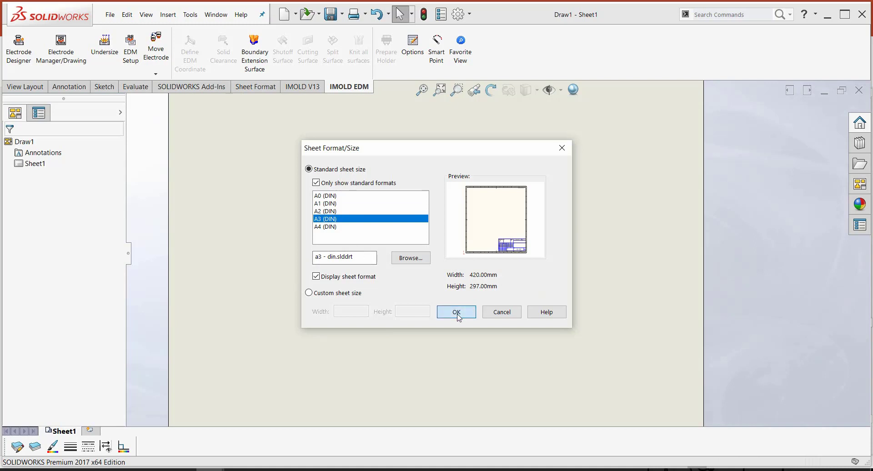
click(456, 311)
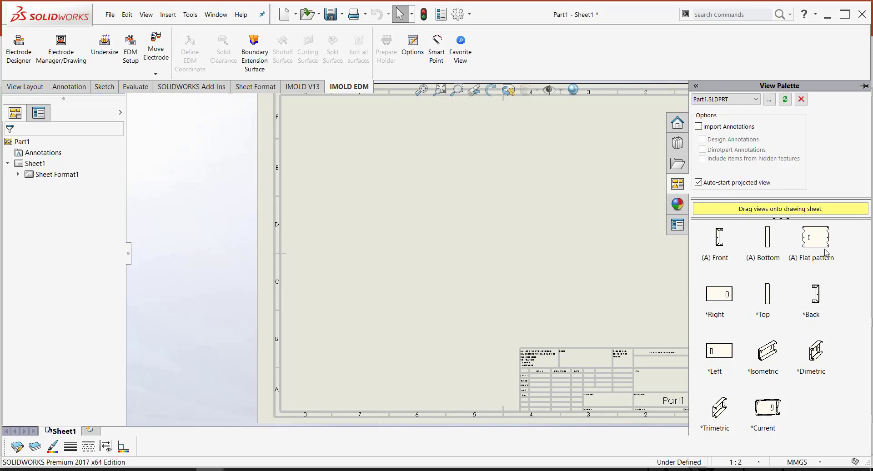
- Place the (A) Flat pattern view as Drawing View1, with no projected views
drag(817, 239, 442, 219)
scroll(441, 220, down, 1)
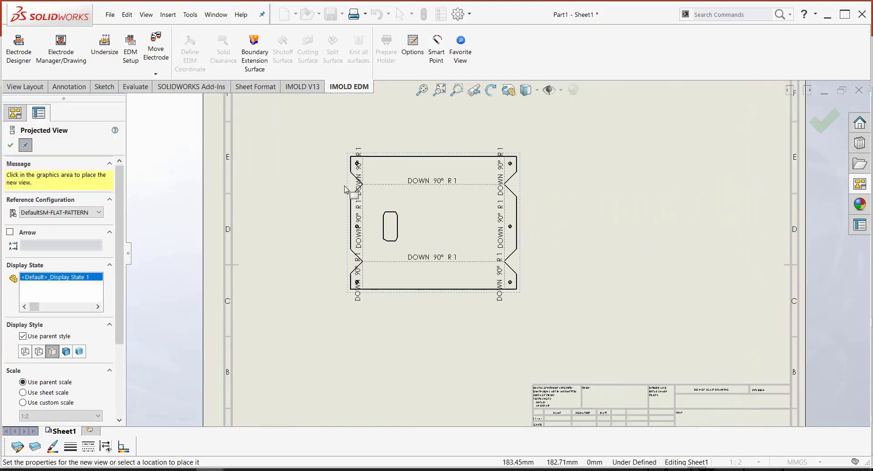
click(10, 145)
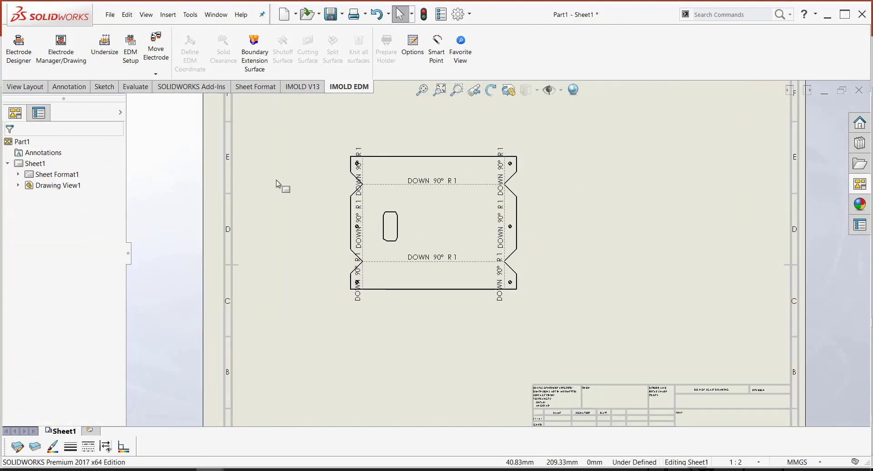
- Add a Cut List Properties note beside the flat pattern and read its 42963.25mm^2 area and 132.59g mass
click(470, 220)
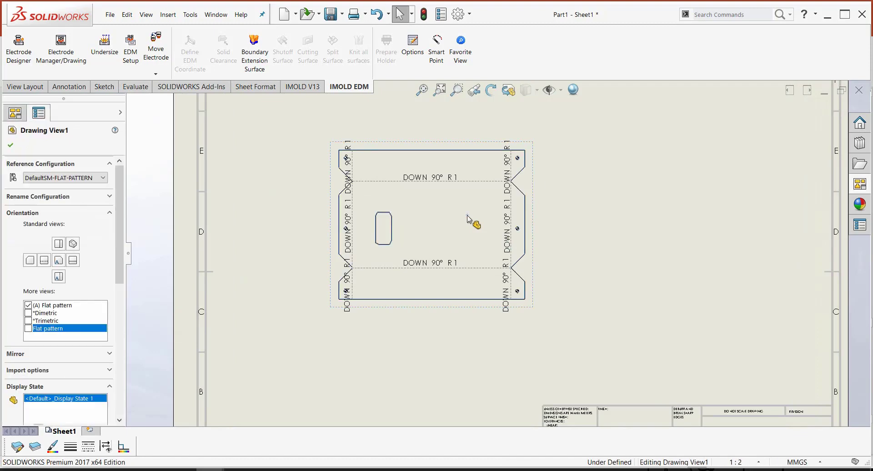
right_click(468, 218)
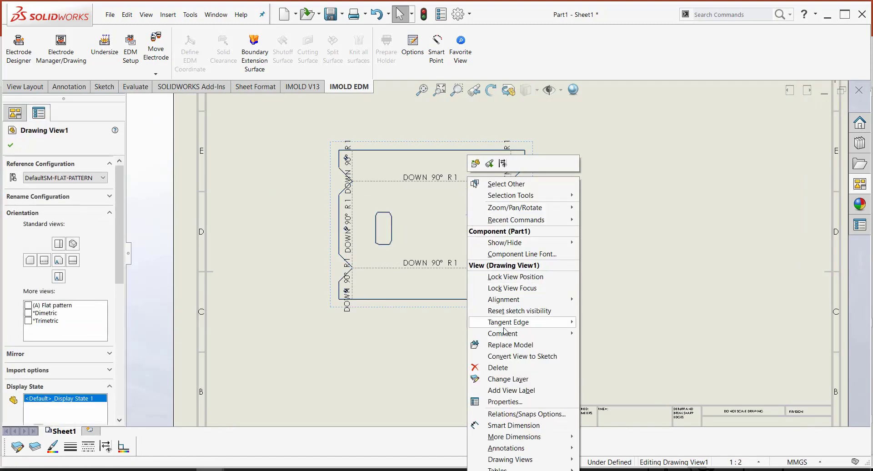
mouse_move(506, 448)
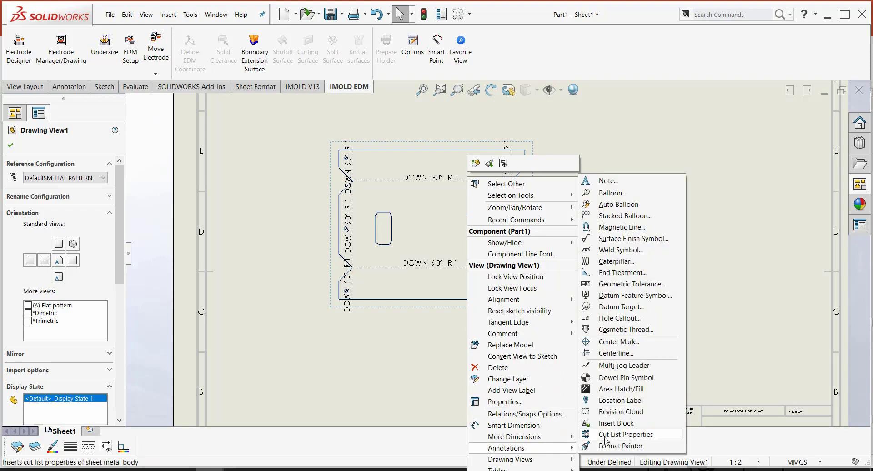
click(604, 439)
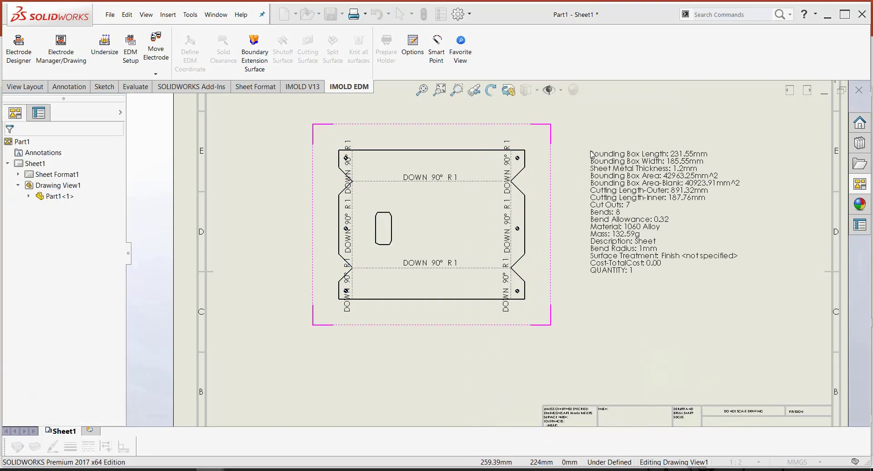
click(590, 155)
scroll(641, 194, down, 5)
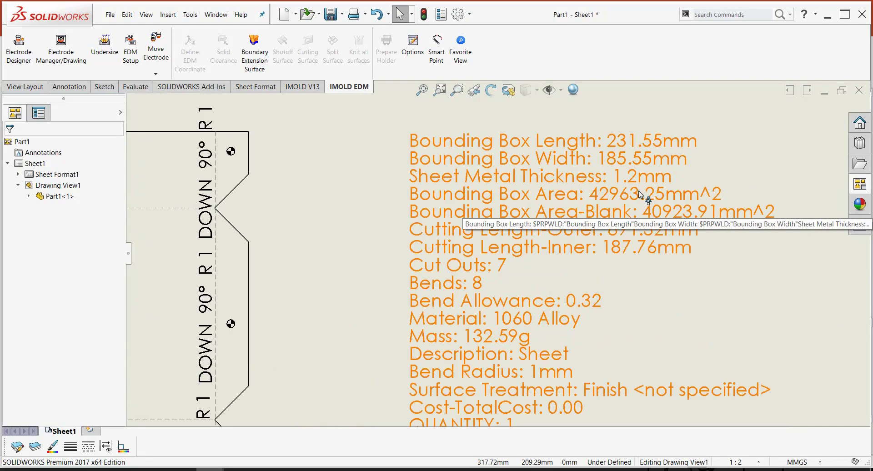
scroll(639, 194, up, 1)
scroll(562, 195, down, 2)
scroll(500, 218, down, 1)
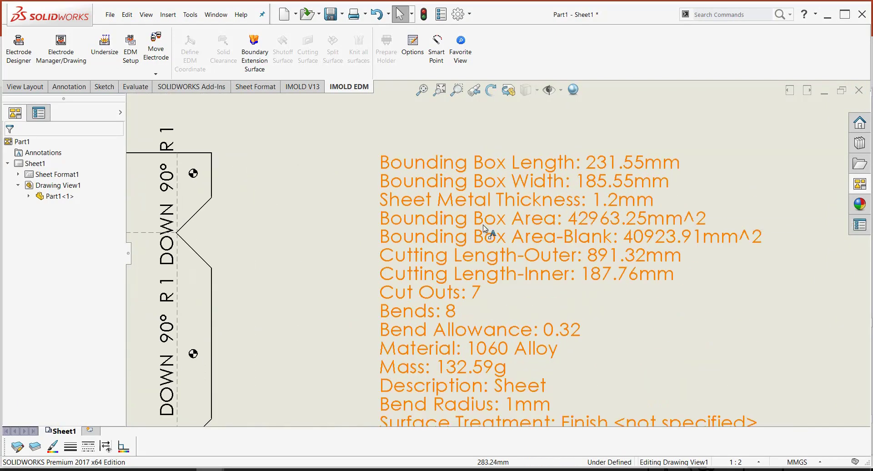
scroll(546, 234, down, 1)
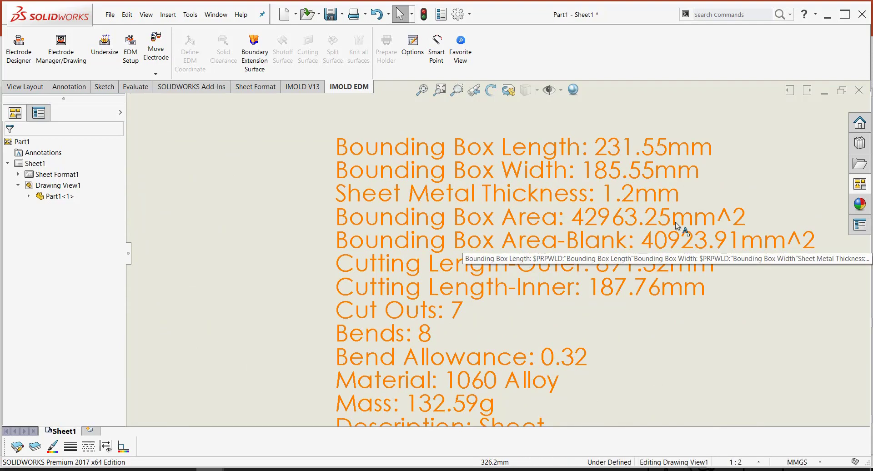
scroll(676, 226, down, 1)
click(598, 222)
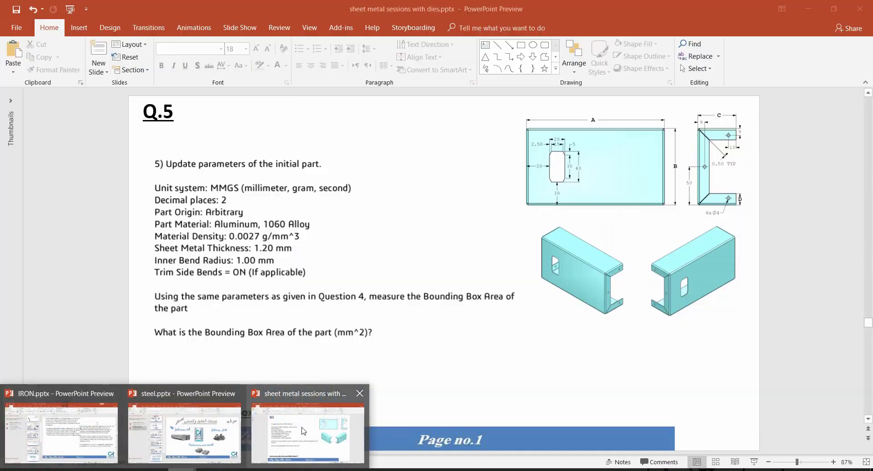
- Compare the 42963.25mm^2 answer on the Q.5 slide with the note, then return to the drawing
click(303, 429)
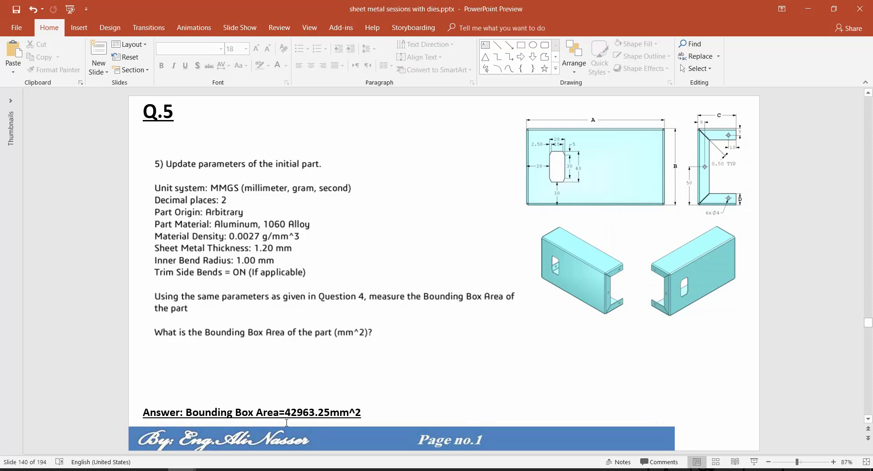
click(309, 413)
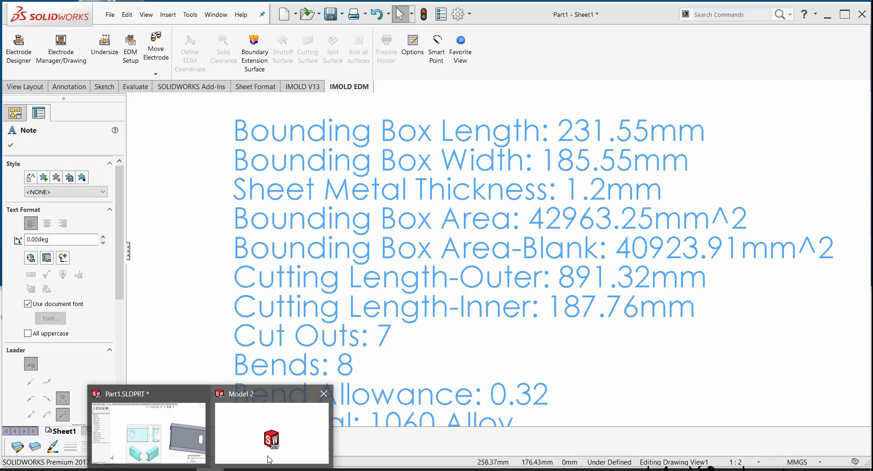
click(269, 459)
- Close the drawing with Don't Save, keeping the folded tray part open, and switch to PowerPoint
scroll(536, 273, up, 3)
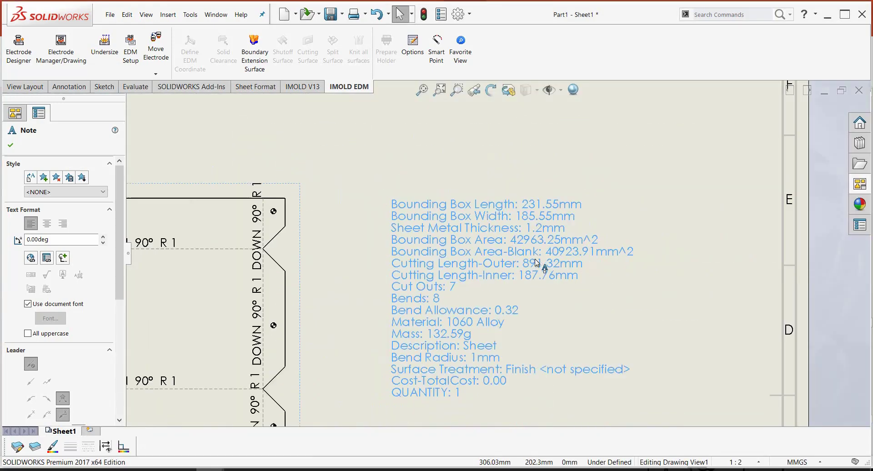
scroll(537, 264, up, 3)
scroll(354, 272, down, 2)
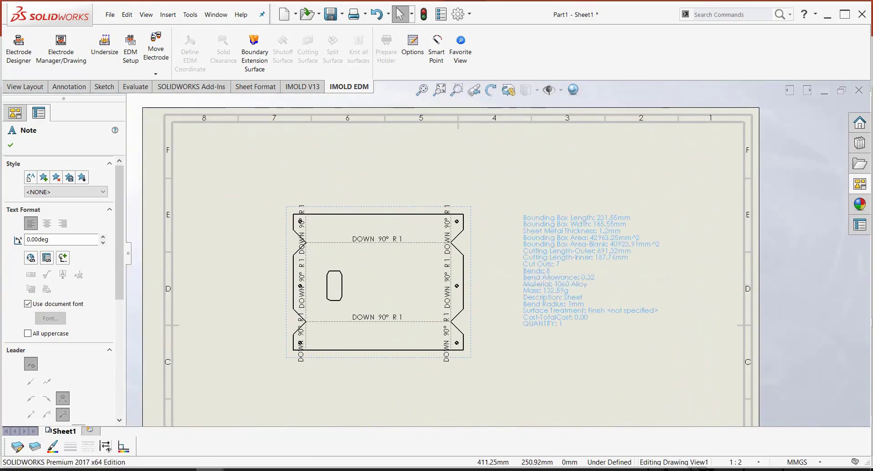
click(859, 90)
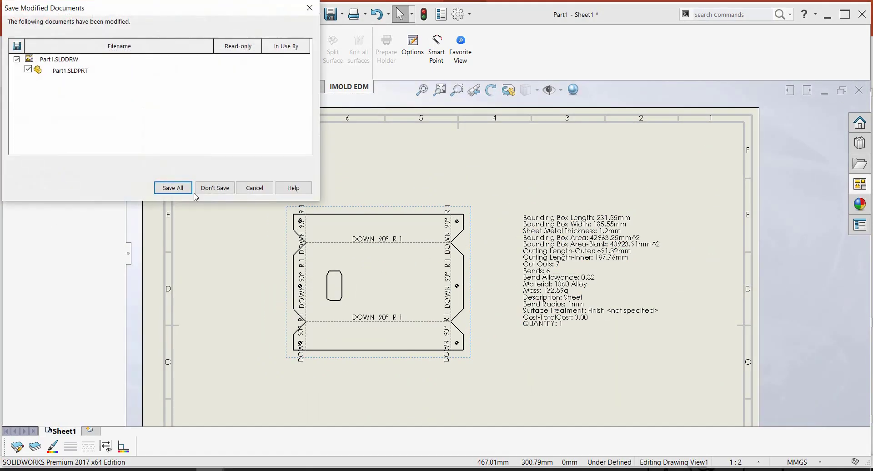
click(210, 189)
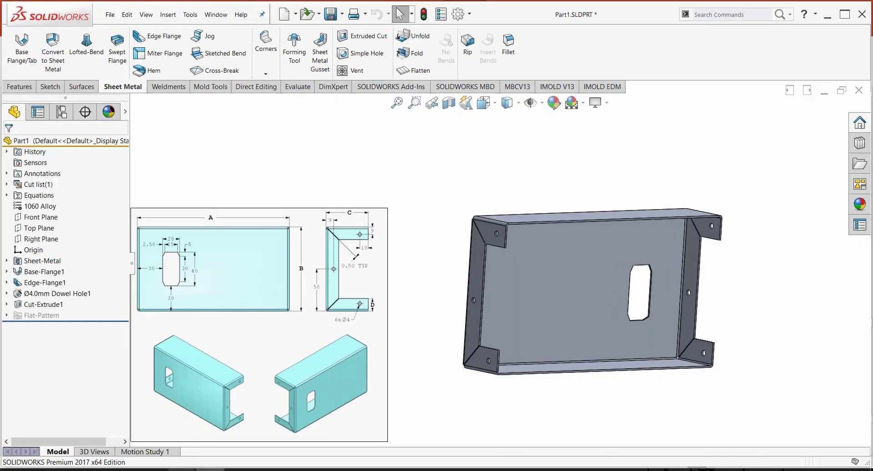
click(262, 428)
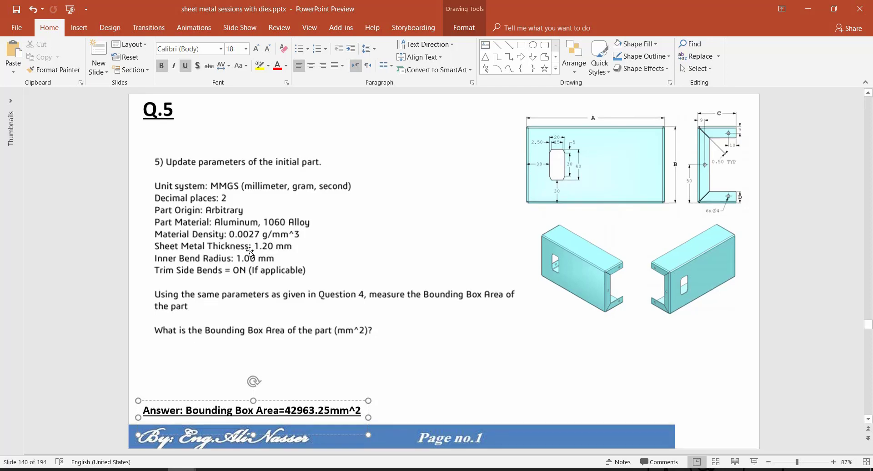
- Read slide 141 (Q.6), with its hemmed-tray answer of 138.11 grams, then return to SOLIDWORKS
scroll(250, 252, down, 2)
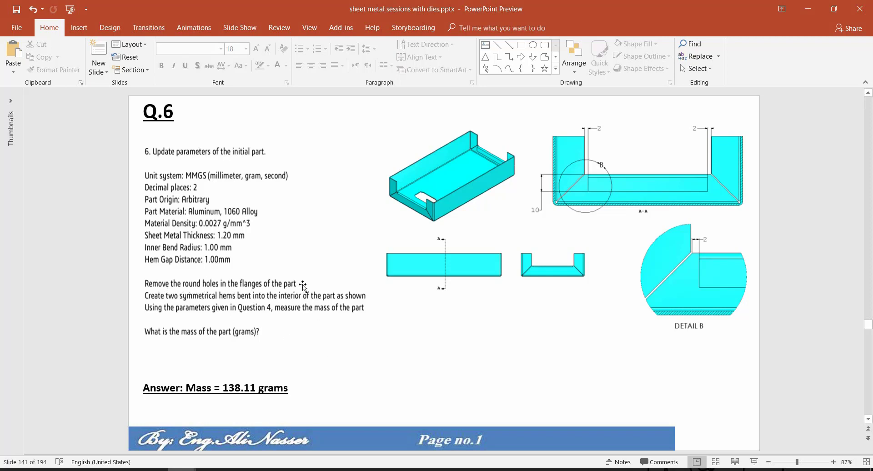
scroll(486, 314, up, 1)
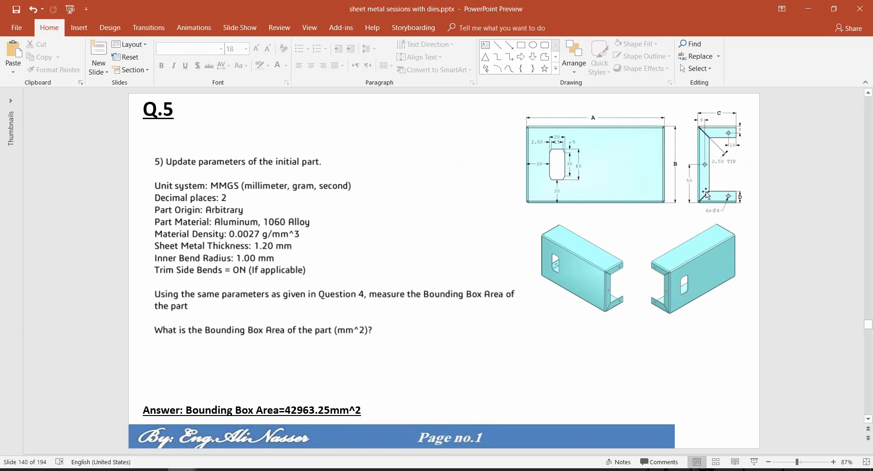
scroll(510, 309, down, 1)
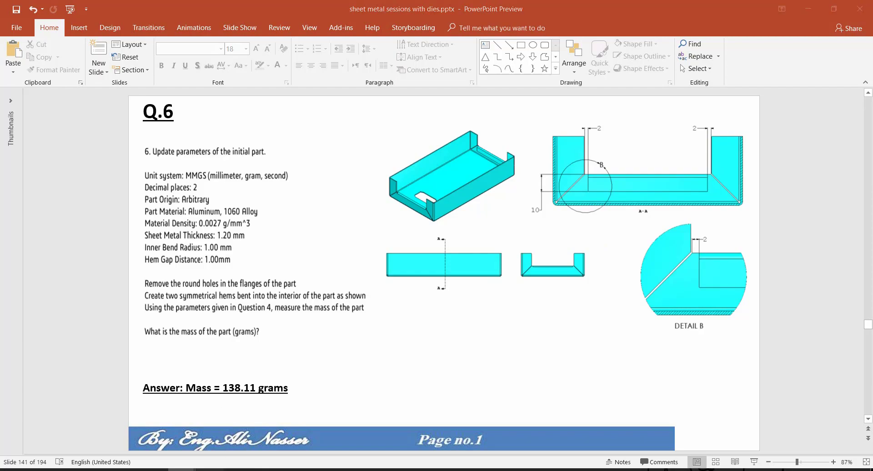
key(alt+Tab)
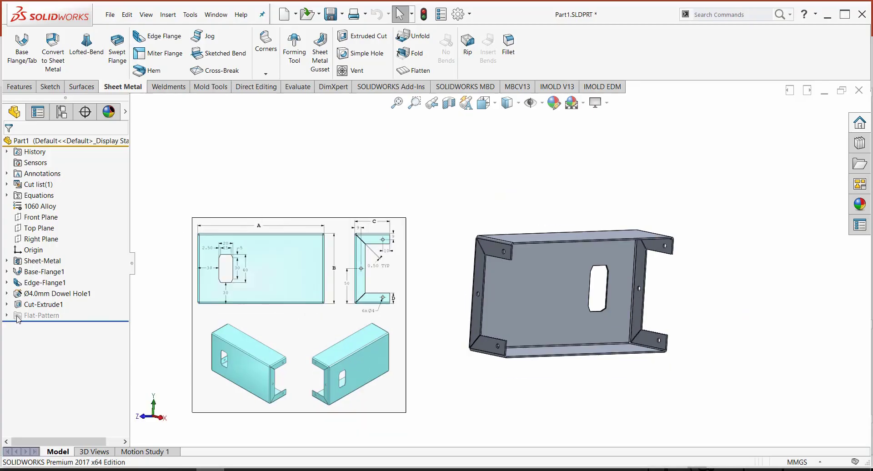
- Delete the Ø4.0mm Dowel Hole1 feature and its sketches, then view Q.6's section A-A and Detail B
right_click(32, 294)
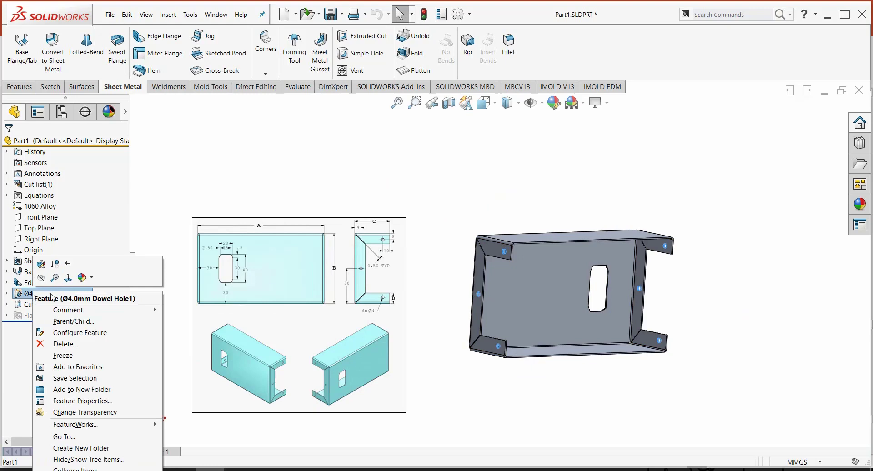
click(64, 343)
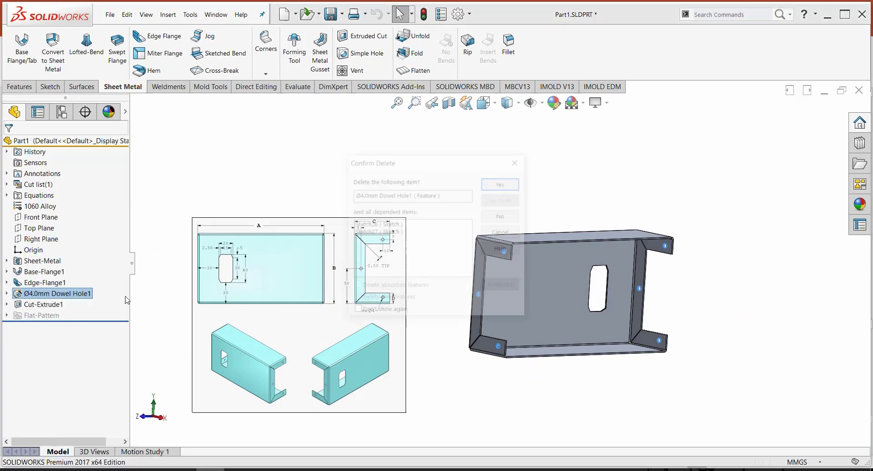
click(502, 181)
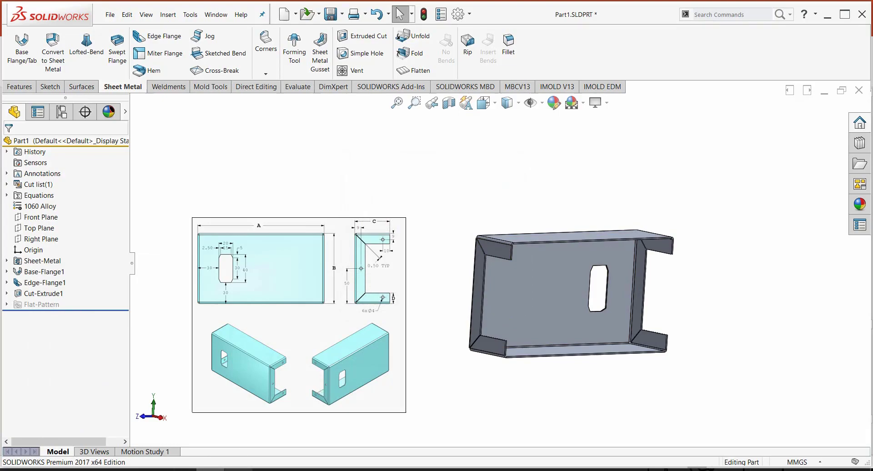
key(alt+Tab)
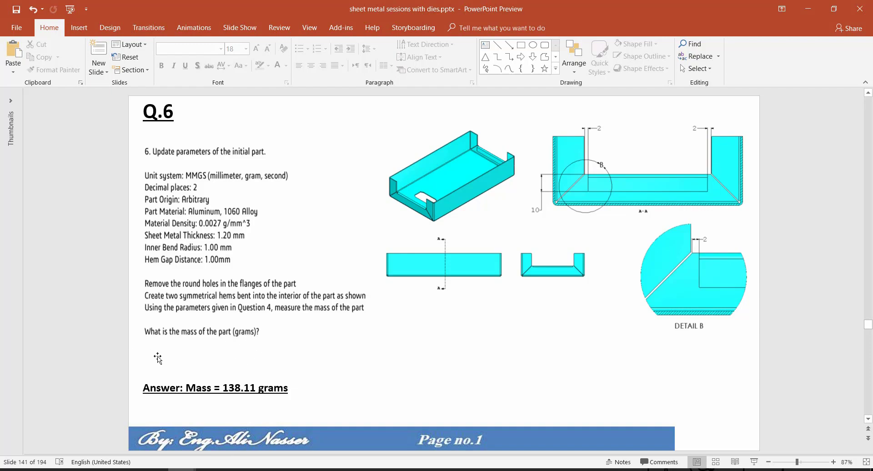
- Start a Hem and select one long edge of the tray
key(alt+Tab)
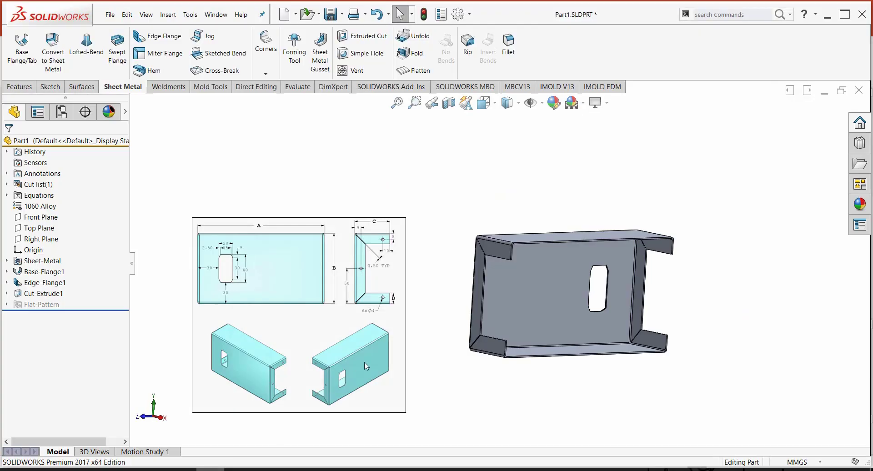
scroll(473, 288, down, 3)
mouse_move(503, 288)
middle_down()
mouse_move(488, 326)
mouse_move(459, 318)
middle_up()
scroll(470, 337, down, 2)
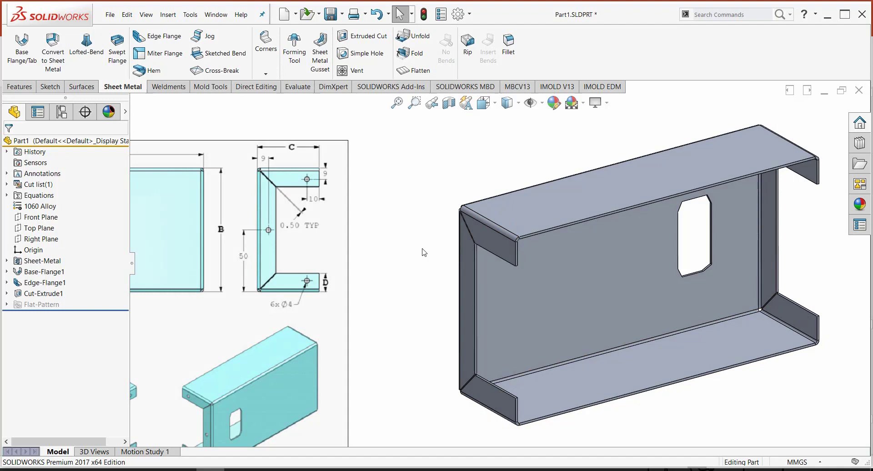
mouse_move(434, 155)
middle_down()
mouse_move(489, 129)
mouse_move(413, 205)
mouse_move(417, 246)
mouse_move(415, 204)
middle_up()
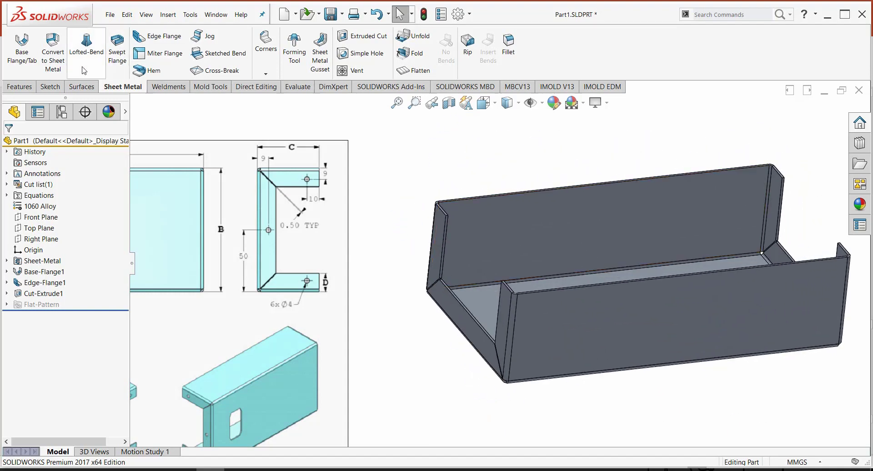
click(150, 70)
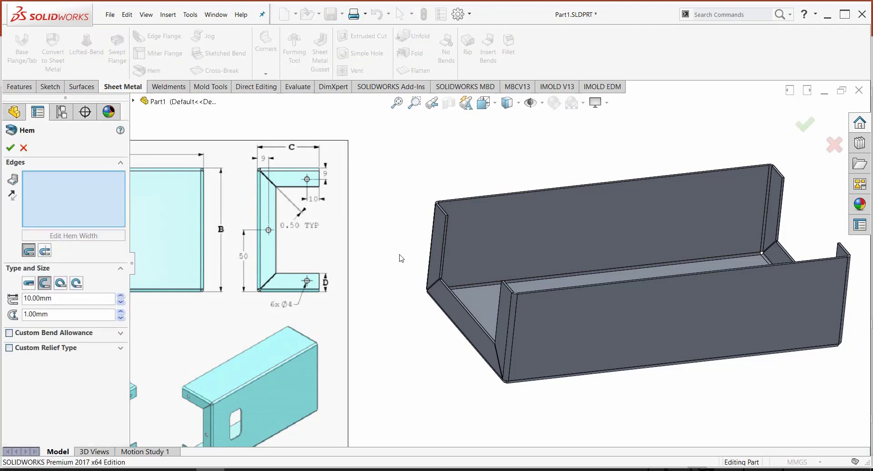
scroll(401, 258, down, 3)
scroll(544, 341, down, 2)
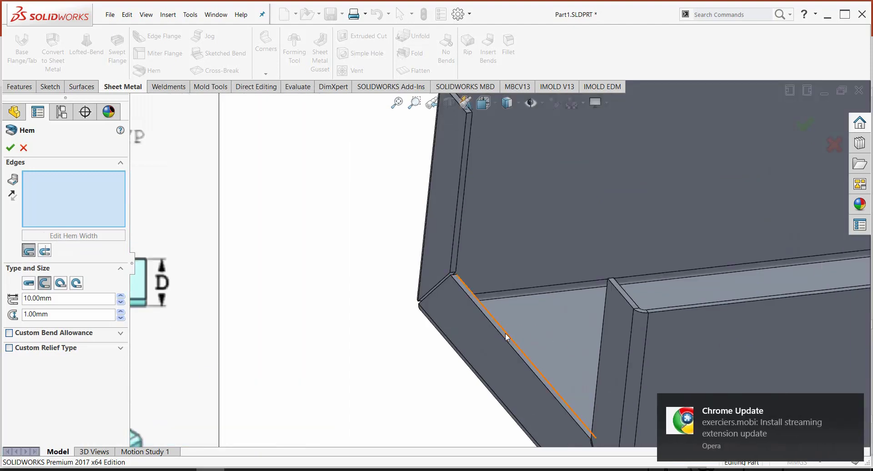
click(506, 338)
- Inspect the hem preview at 10.00mm length and 1.00mm gap, then bring the Q.6 slide forward
scroll(593, 258, up, 2)
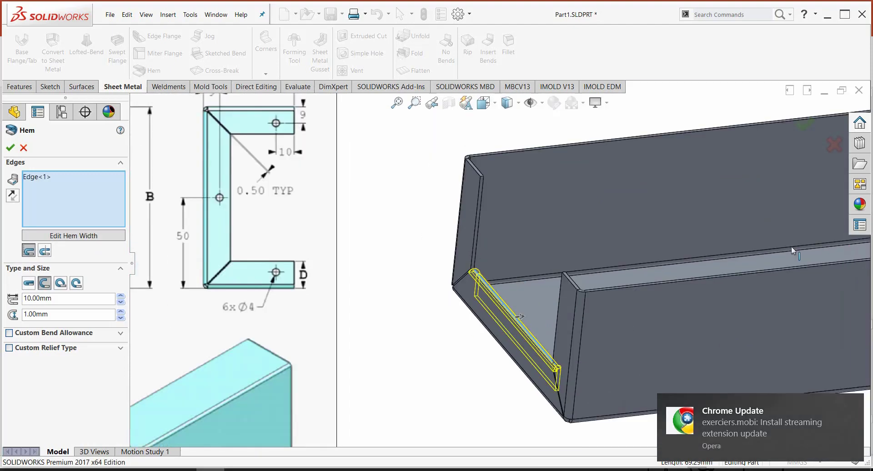
scroll(500, 309, up, 3)
scroll(491, 289, down, 3)
mouse_move(491, 288)
middle_down()
mouse_move(480, 265)
mouse_move(505, 225)
middle_up()
scroll(473, 186, down, 4)
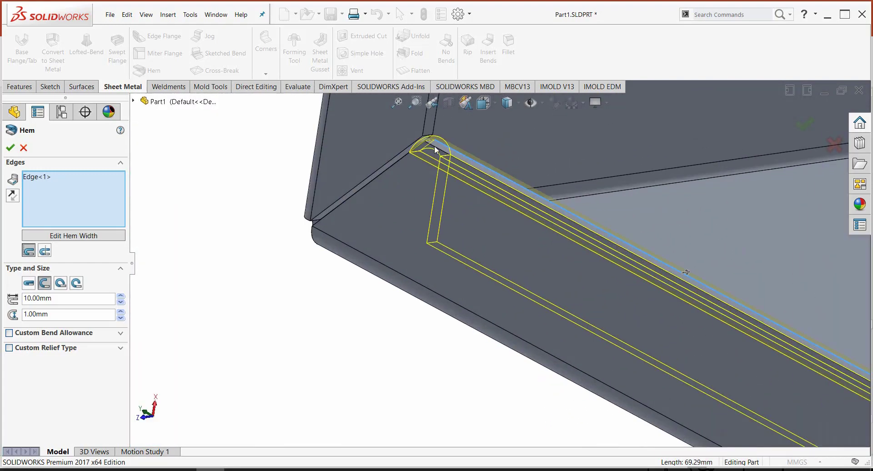
scroll(434, 145, down, 2)
scroll(450, 186, up, 2)
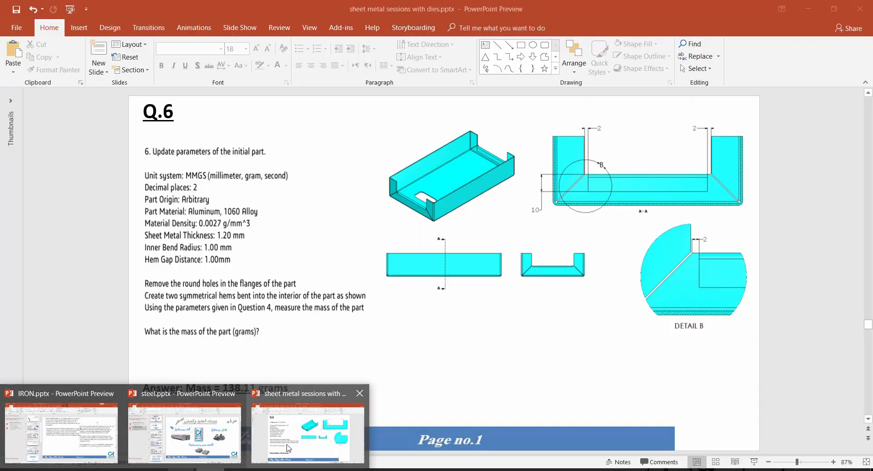
click(286, 448)
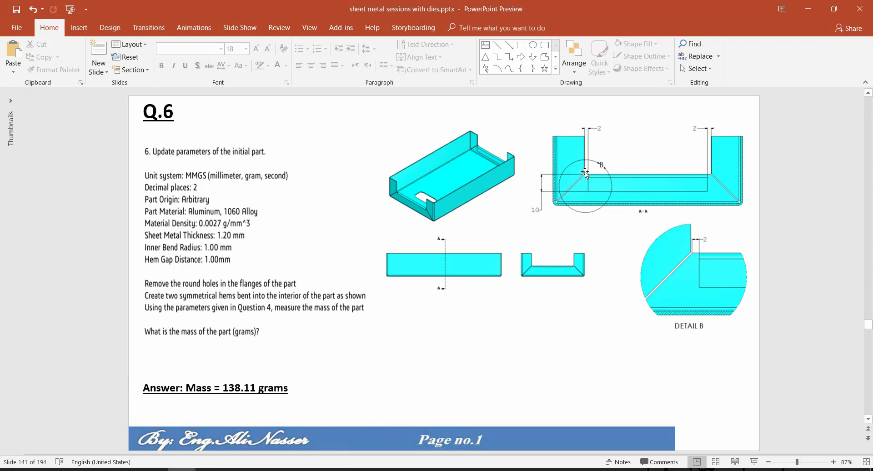
- Try the hem with Material Outside, revert to Material Inside, and check it against the Q.6 slide
click(800, 14)
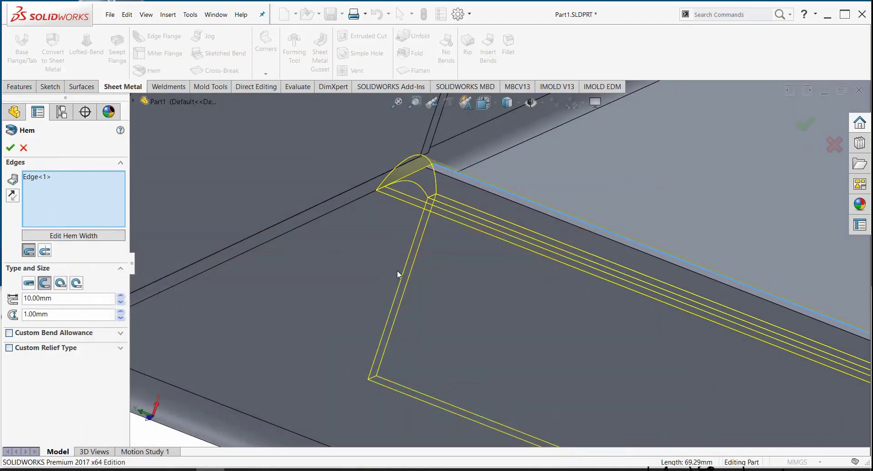
click(45, 250)
scroll(503, 190, up, 3)
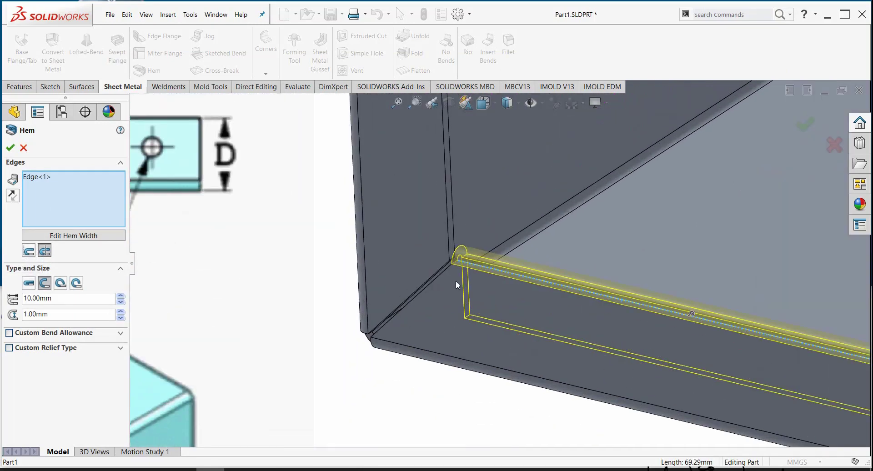
scroll(457, 285, up, 1)
scroll(470, 271, down, 3)
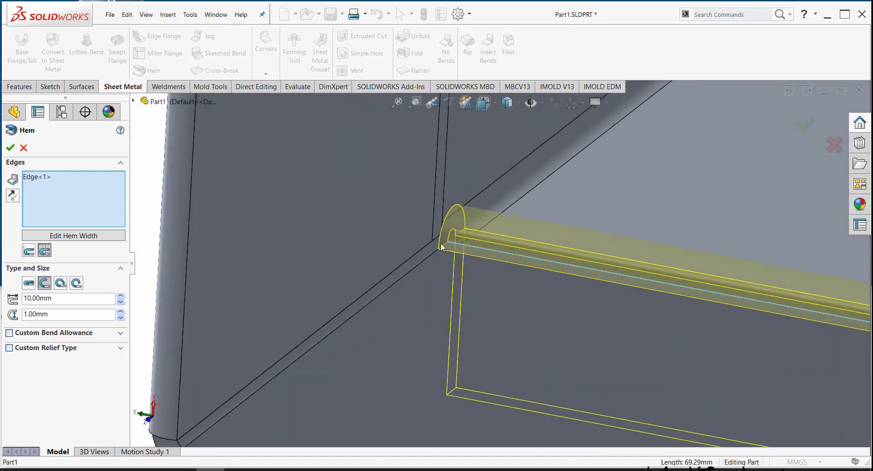
click(29, 254)
scroll(396, 335, up, 1)
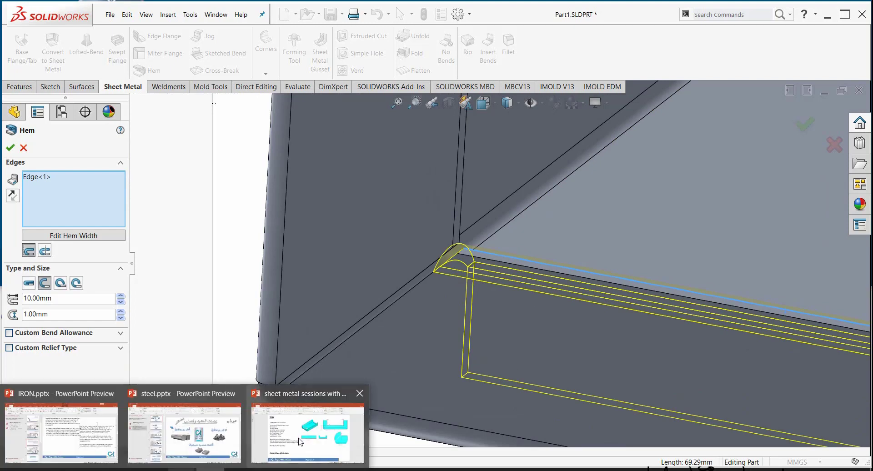
click(301, 439)
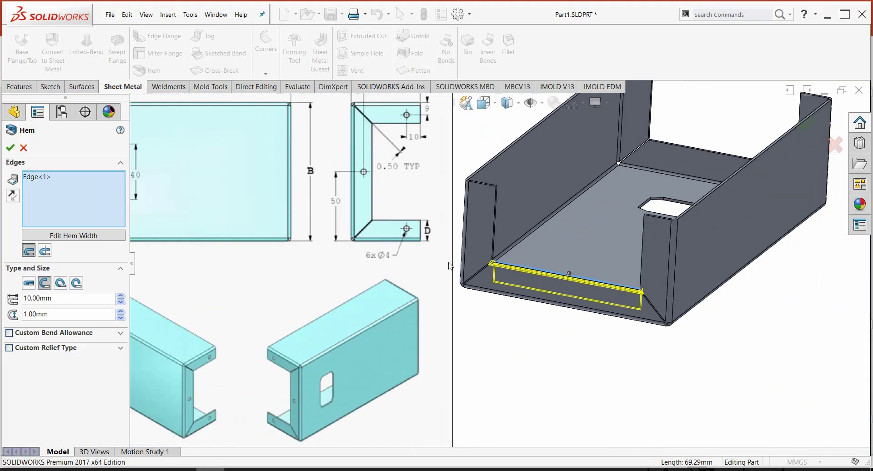
- Compare the Closed and Open hem types, orbiting in close around the hem corner
click(35, 285)
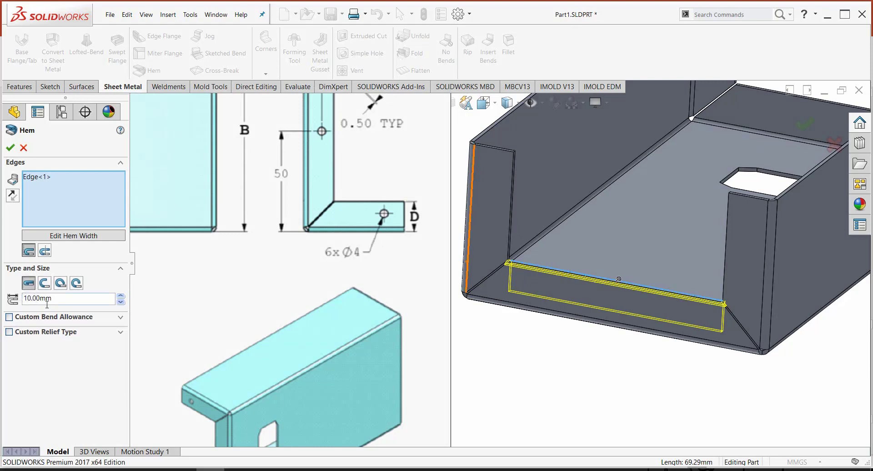
scroll(536, 274, down, 5)
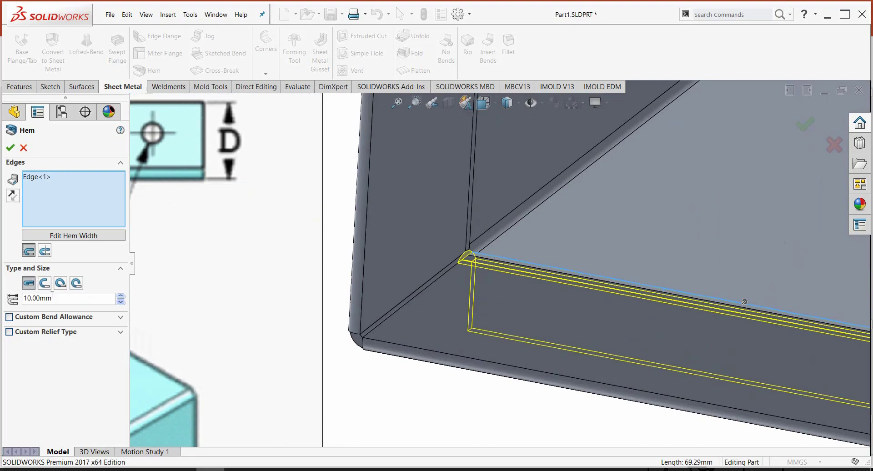
click(44, 282)
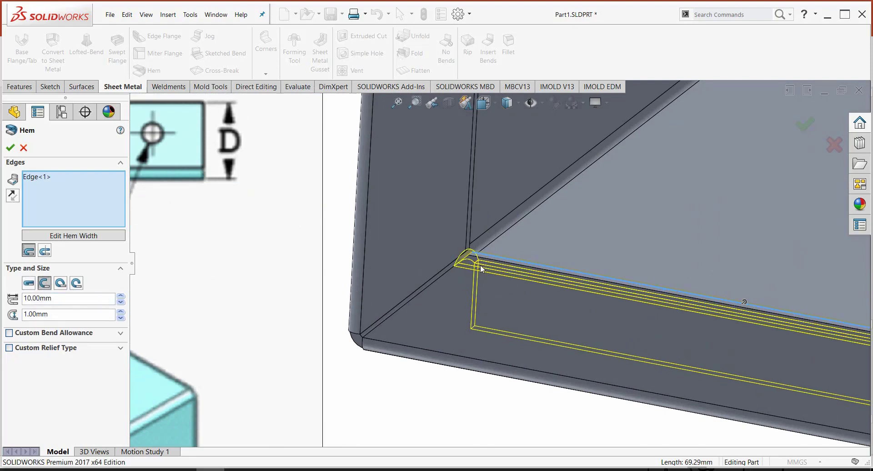
middle_drag(482, 269, 510, 271)
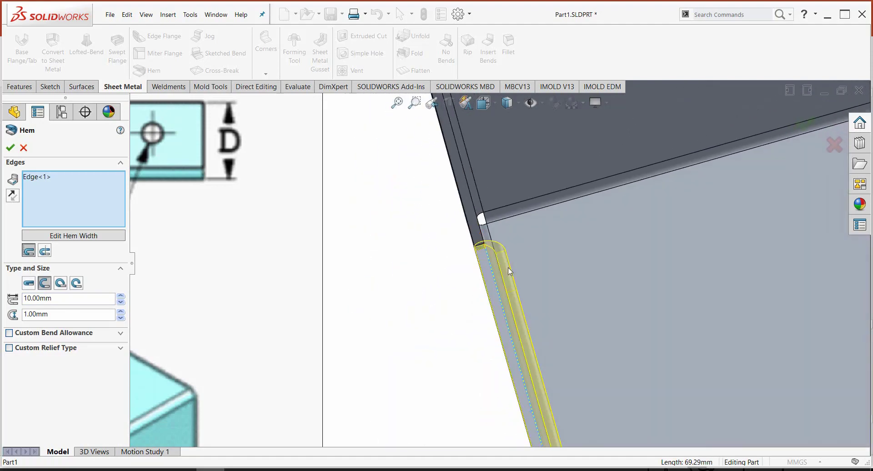
middle_drag(511, 293, 516, 358)
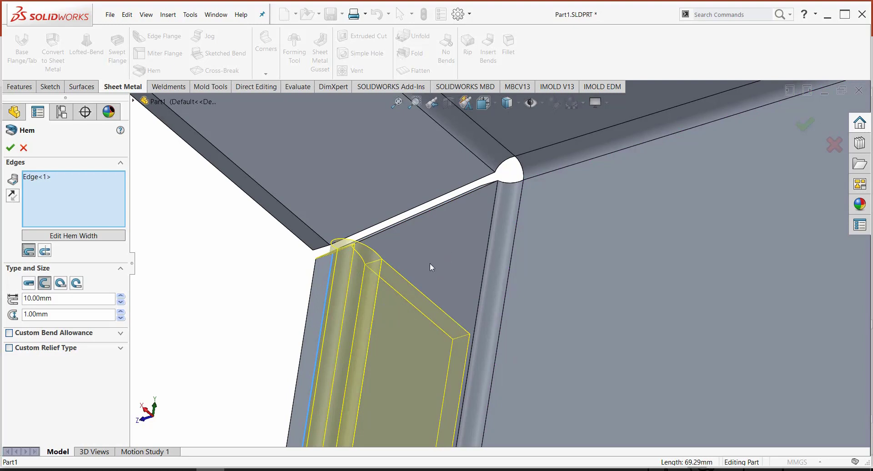
scroll(431, 267, up, 2)
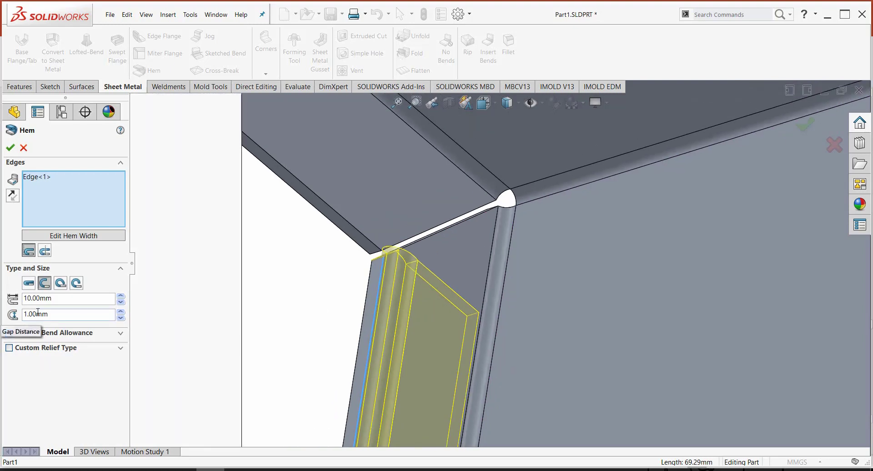
- Try Tear Drop, then settle on the Open hem at 10.00mm length and 1.00mm gap
click(61, 284)
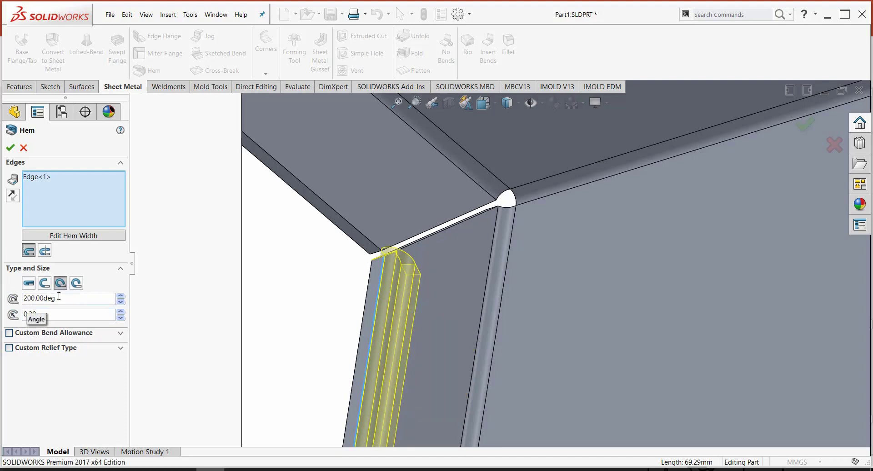
click(46, 287)
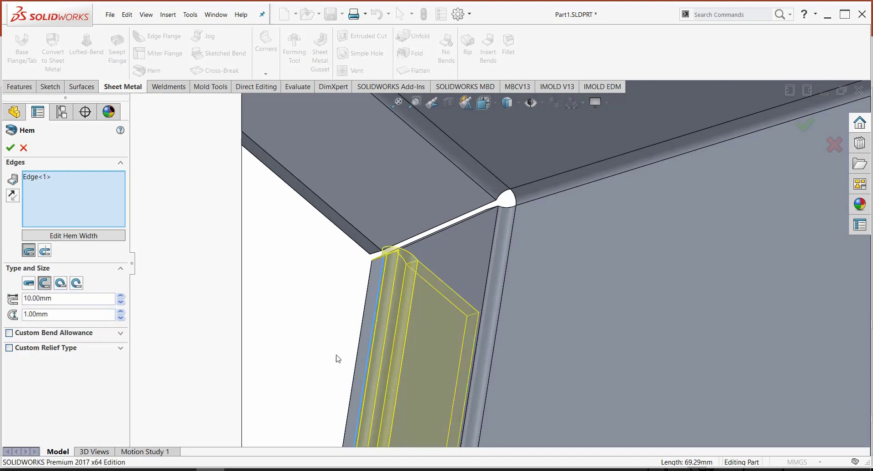
middle_drag(384, 321, 463, 252)
scroll(423, 289, up, 3)
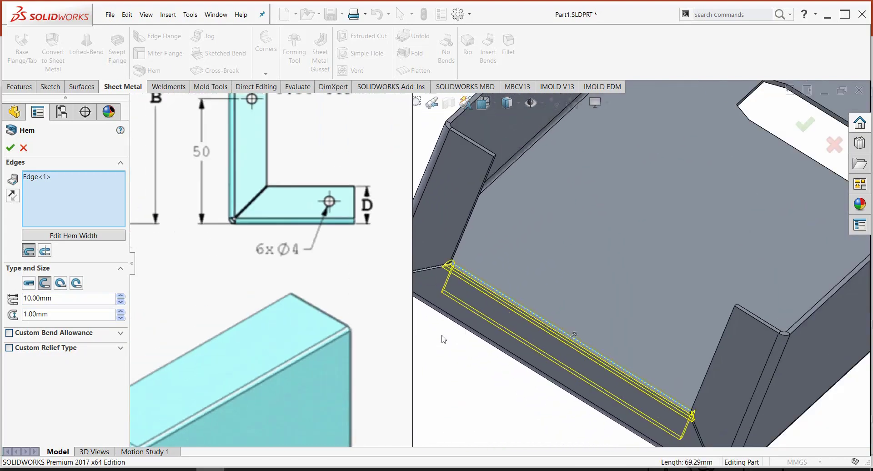
middle_drag(424, 290, 411, 291)
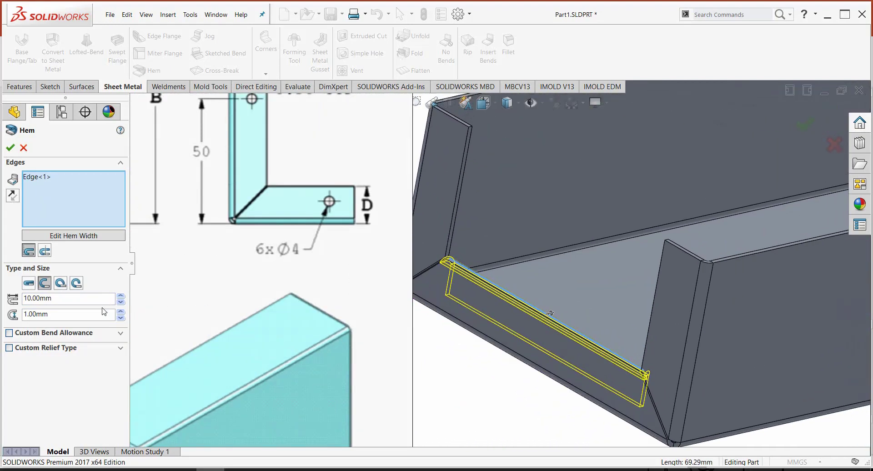
click(69, 314)
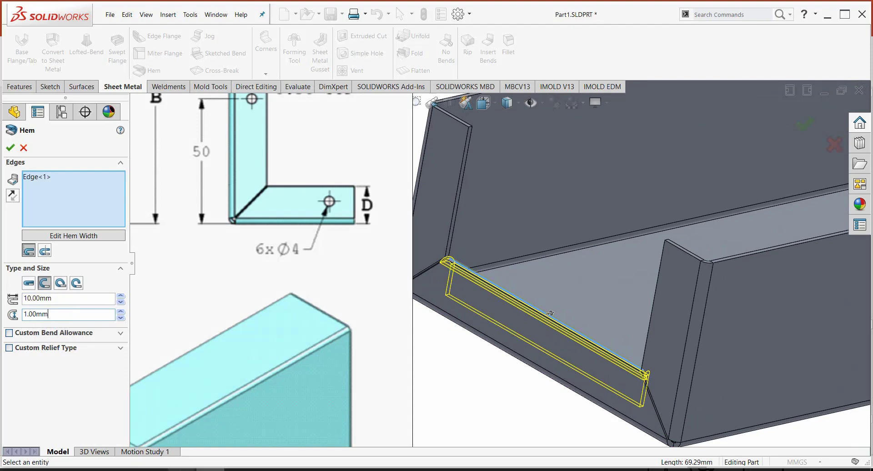
click(276, 424)
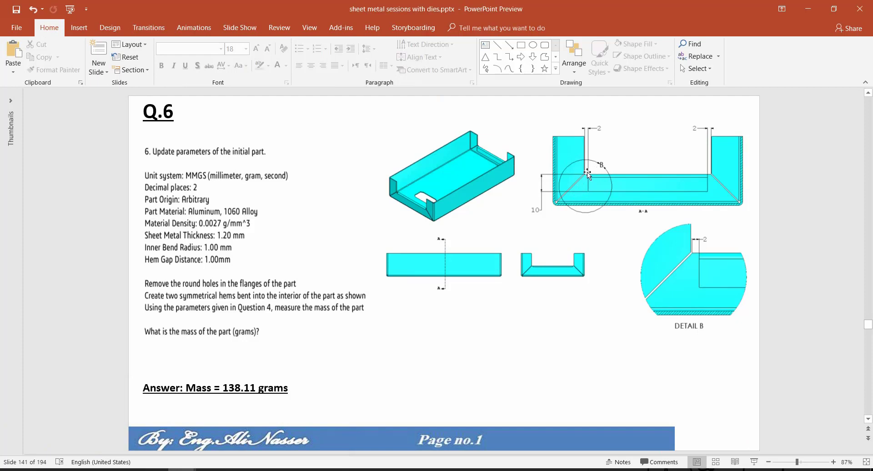
- Compare the Q.6 tray drawing and its 2 mm detail with the hem's 1.00mm gap value
click(564, 169)
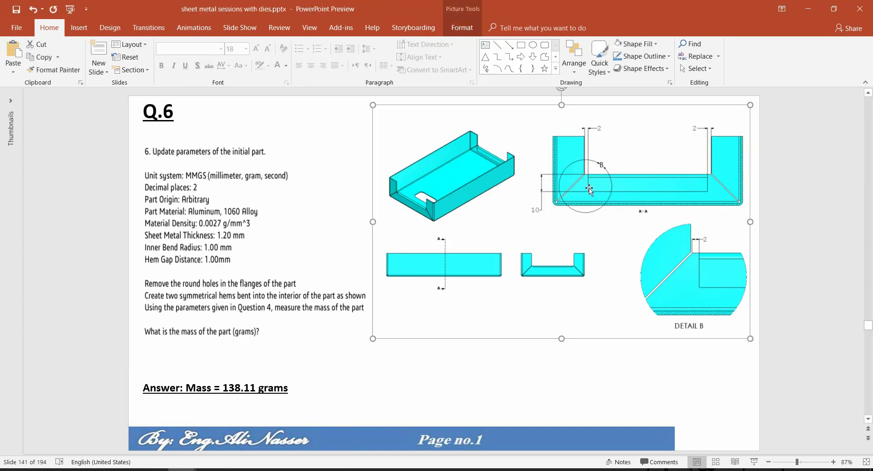
click(808, 9)
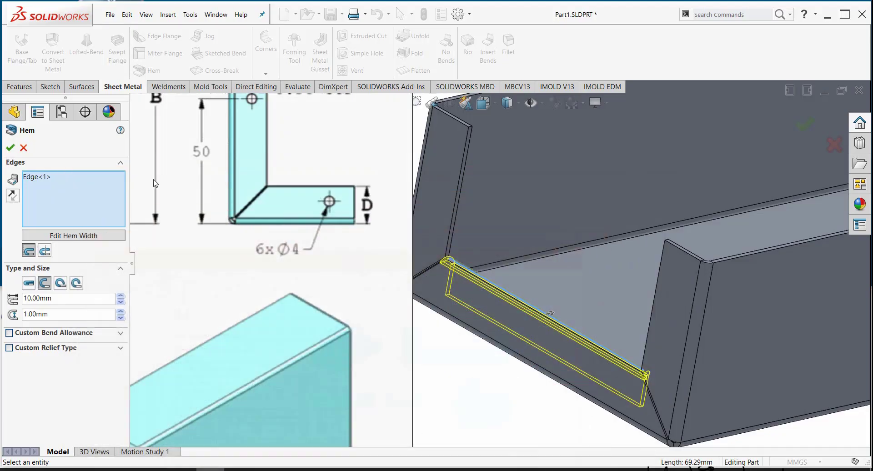
click(59, 313)
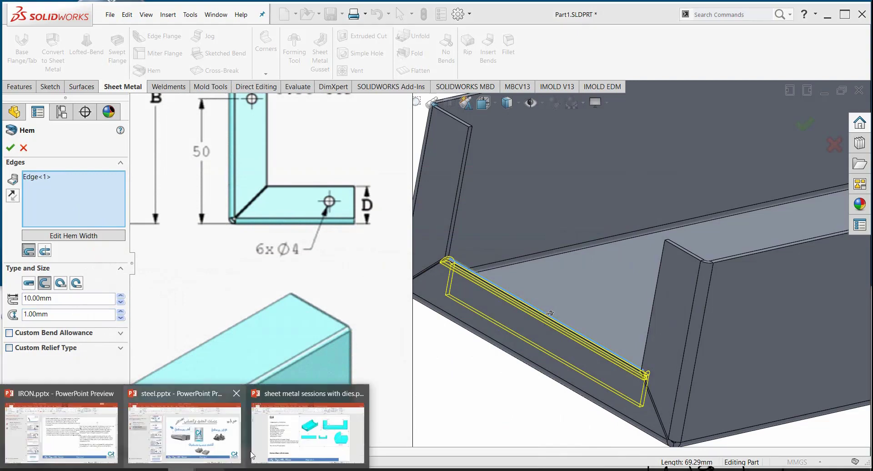
mouse_move(307, 427)
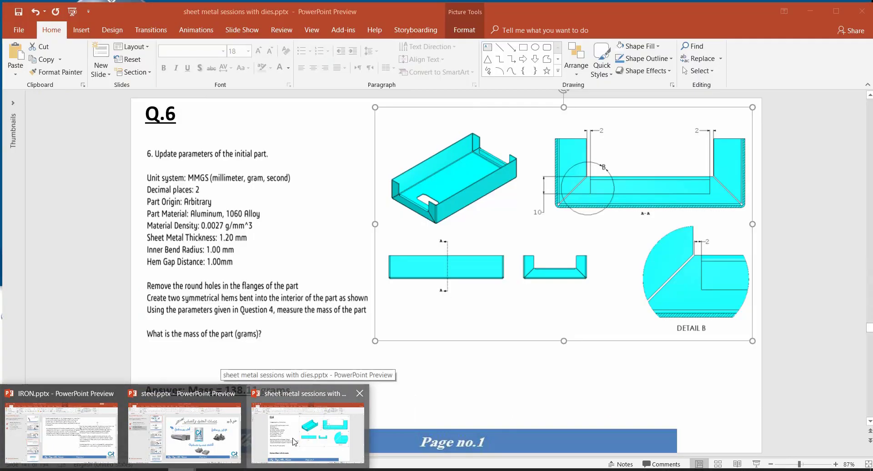
click(294, 441)
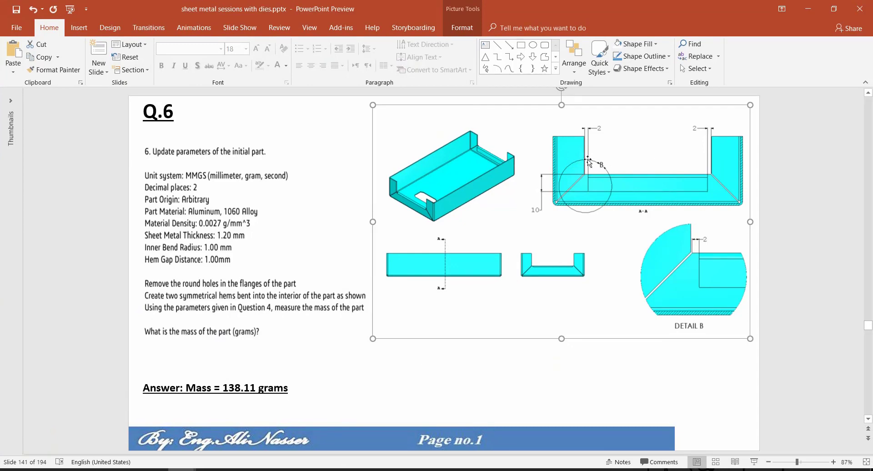
click(808, 8)
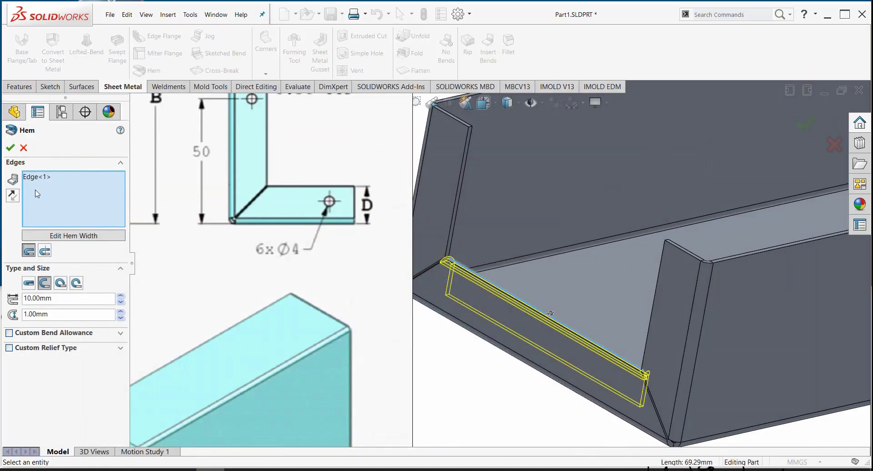
- Edit the hem width profile and drag the hem line's far endpoint inward along the edge
click(60, 235)
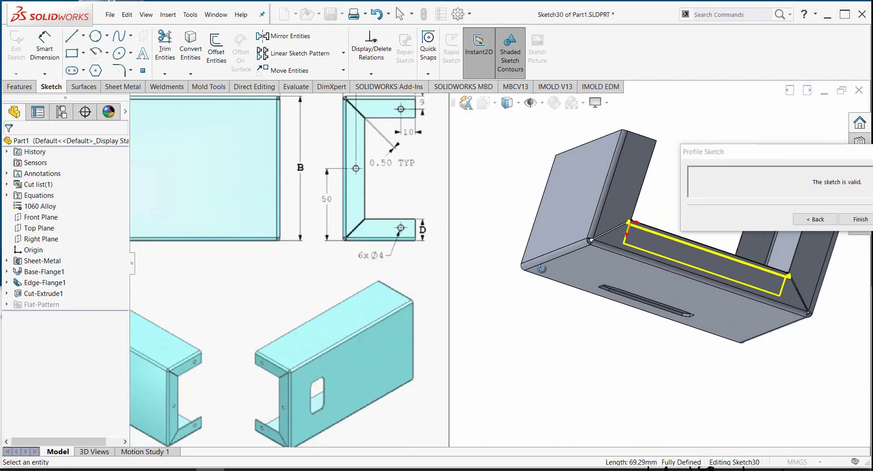
middle_drag(465, 295, 516, 325)
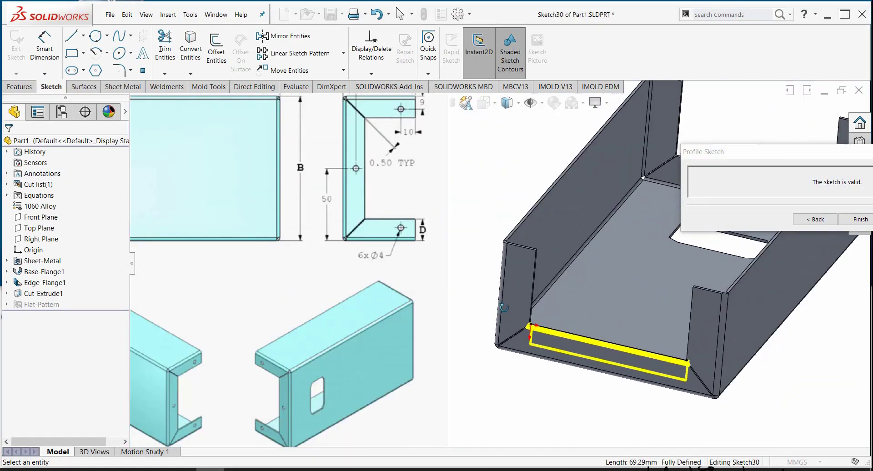
scroll(516, 326, down, 5)
scroll(455, 247, down, 5)
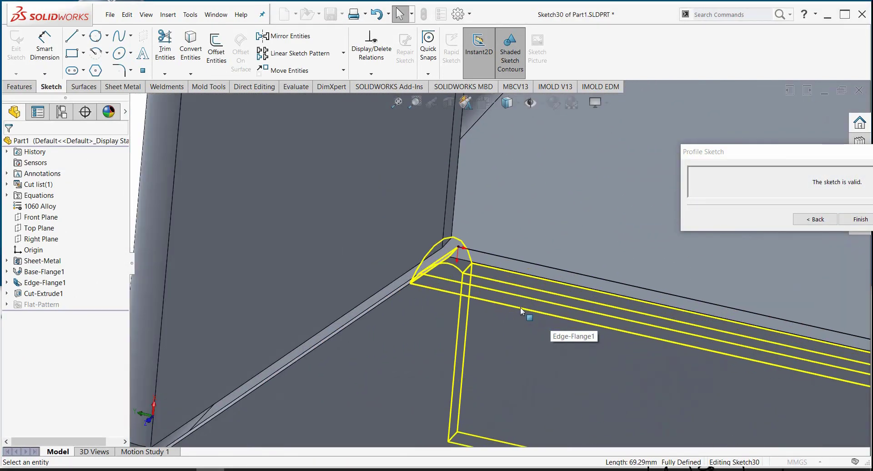
click(458, 248)
scroll(544, 268, up, 3)
scroll(555, 263, up, 3)
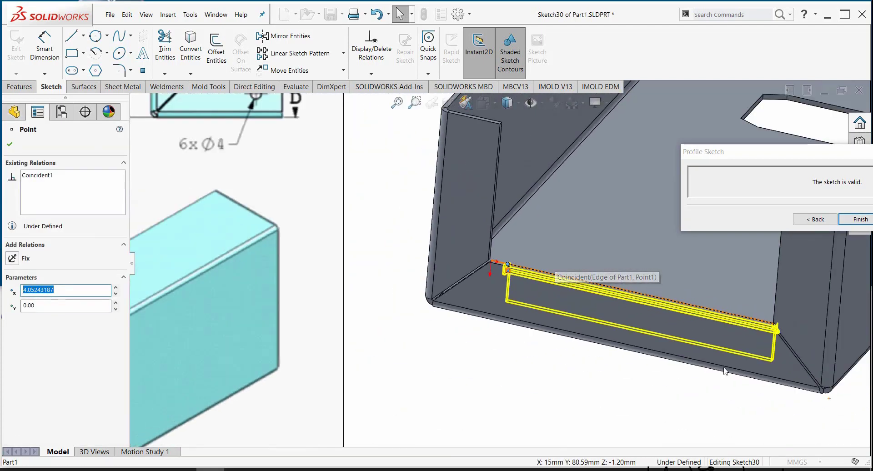
scroll(757, 309, down, 3)
scroll(757, 305, down, 2)
click(718, 312)
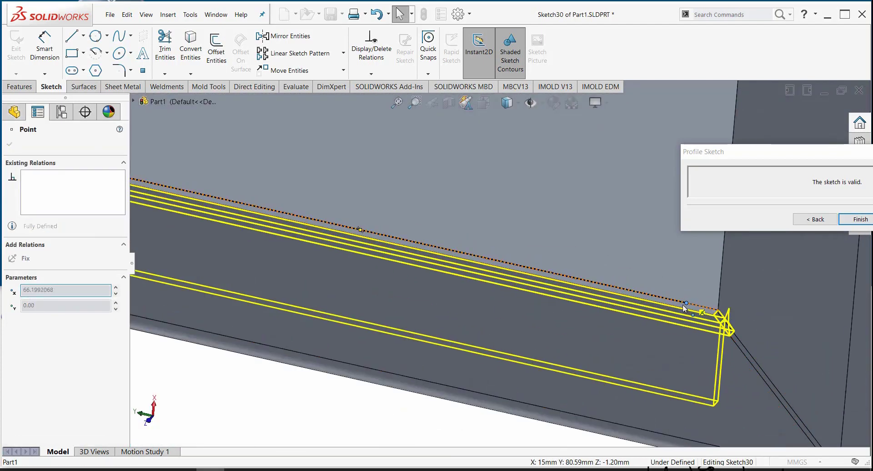
drag(655, 298, 671, 306)
scroll(589, 322, up, 3)
scroll(429, 296, down, 3)
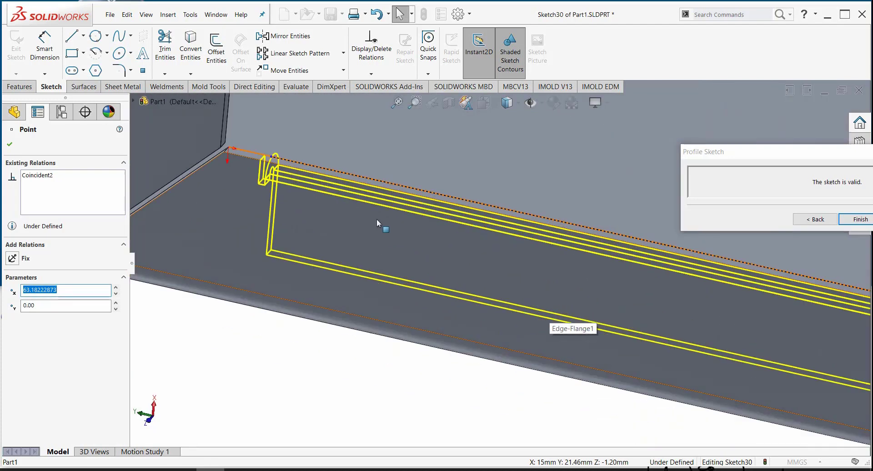
scroll(376, 219, down, 2)
- Dimension the hem line's near endpoint 2 mm from the corner
right_drag(272, 380, 272, 346)
scroll(291, 180, down, 2)
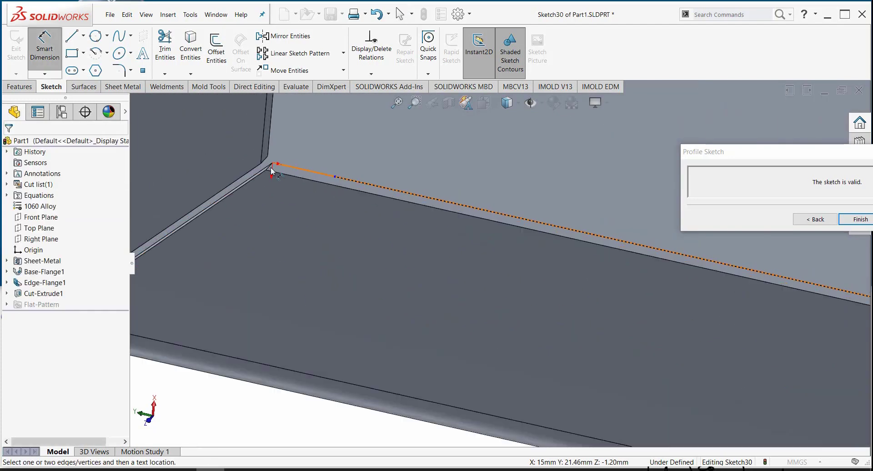
scroll(300, 187, down, 1)
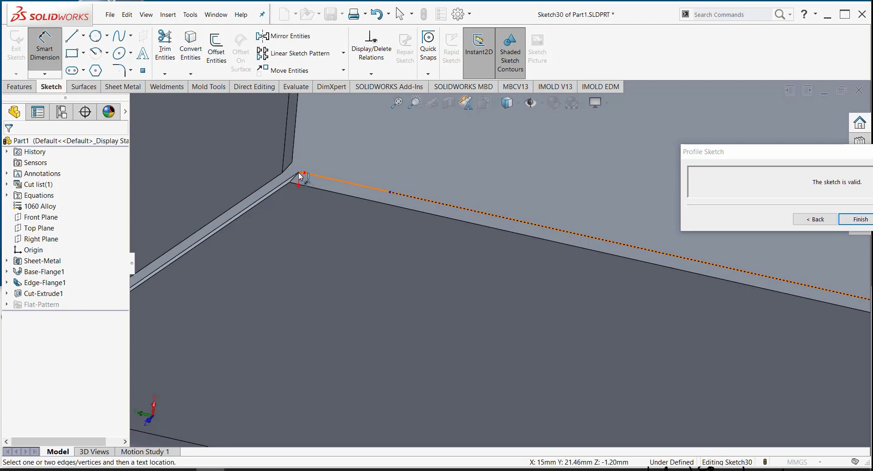
click(300, 173)
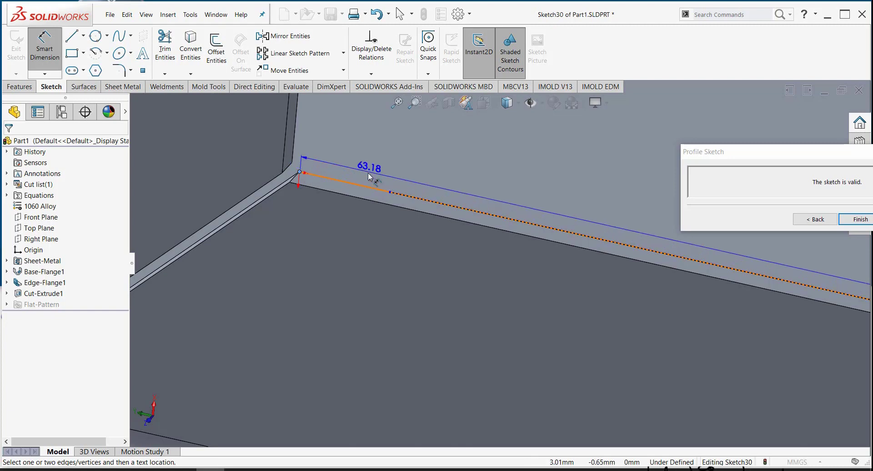
key(Escape)
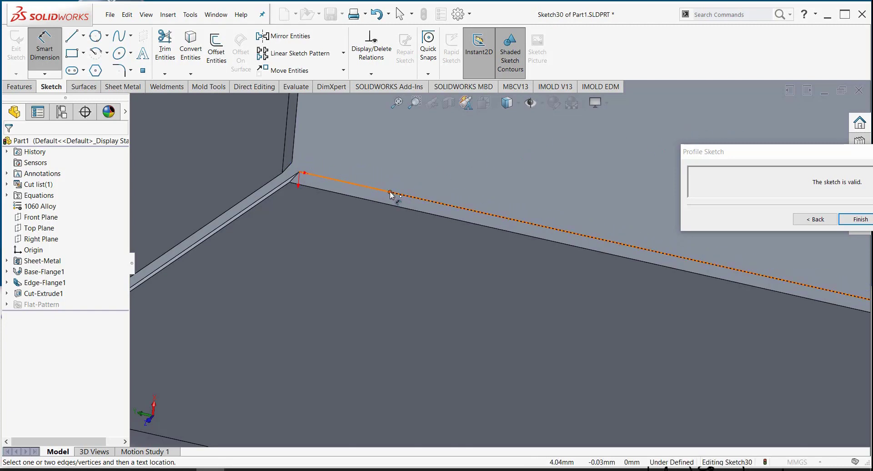
click(390, 192)
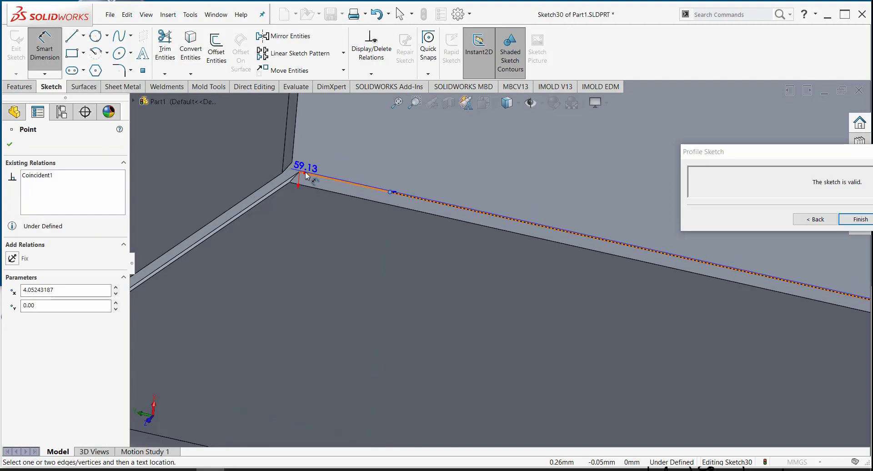
key(Escape)
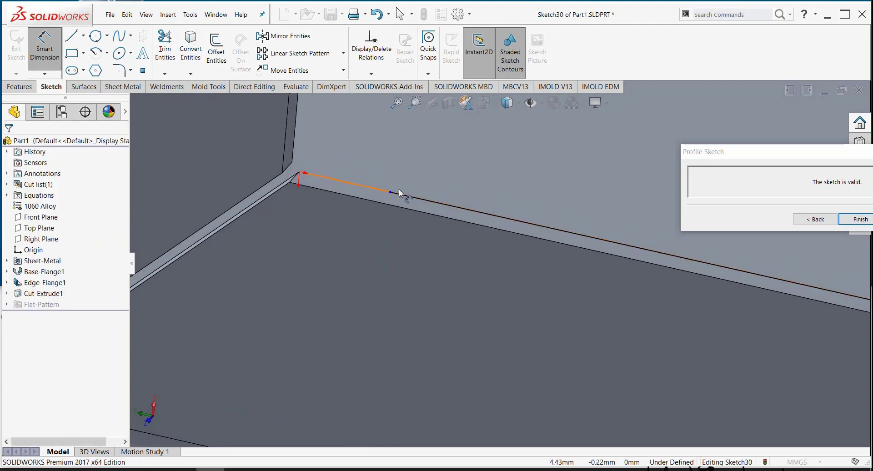
click(390, 192)
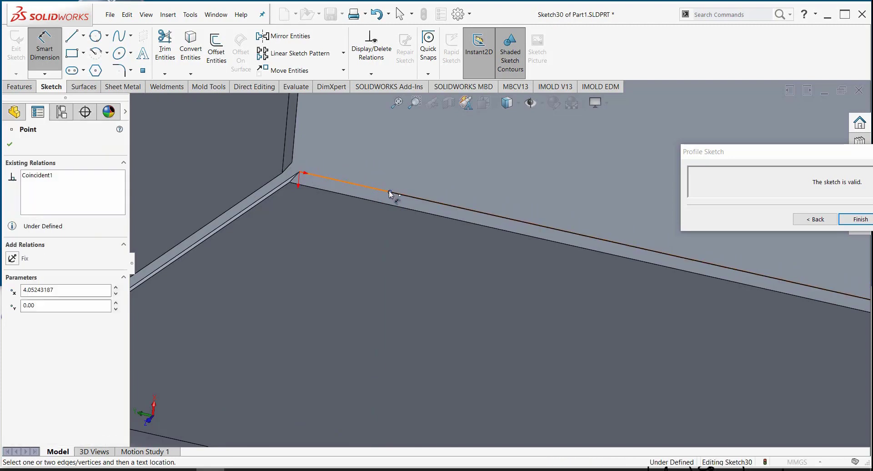
click(300, 173)
click(318, 145)
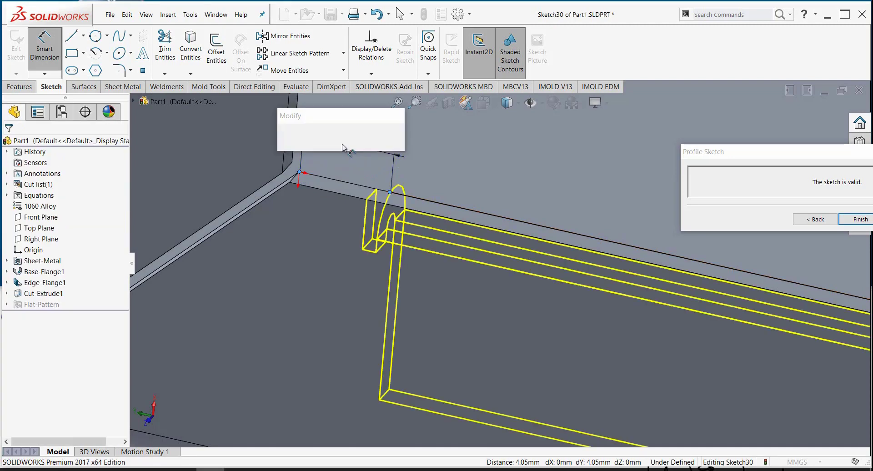
text(2)
key(Return)
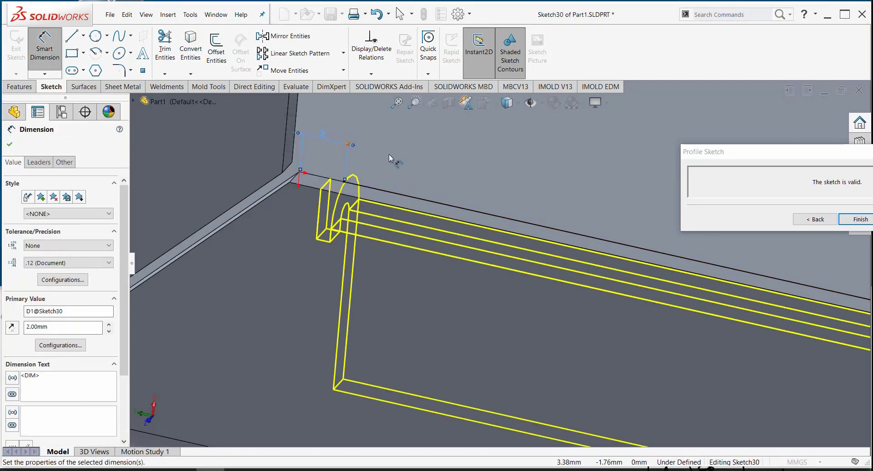
- Dimension the far endpoint 2 mm from its corner and finish the hem width profile
scroll(405, 157, up, 3)
scroll(422, 159, up, 2)
scroll(819, 318, down, 5)
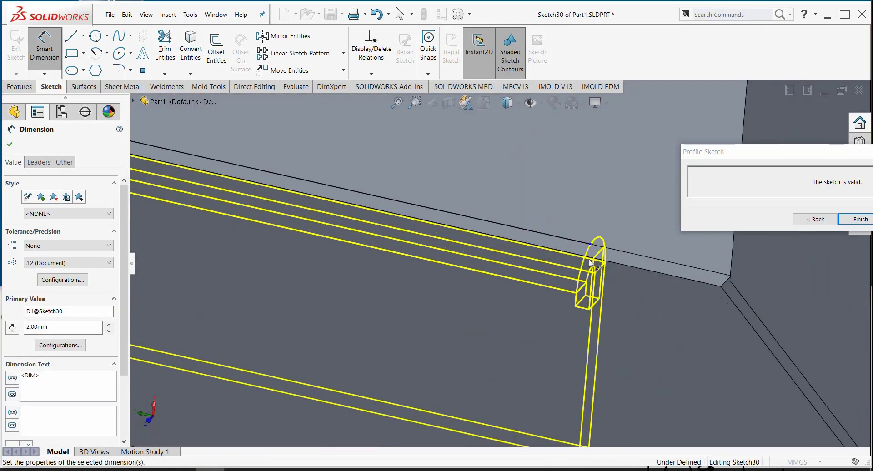
click(589, 245)
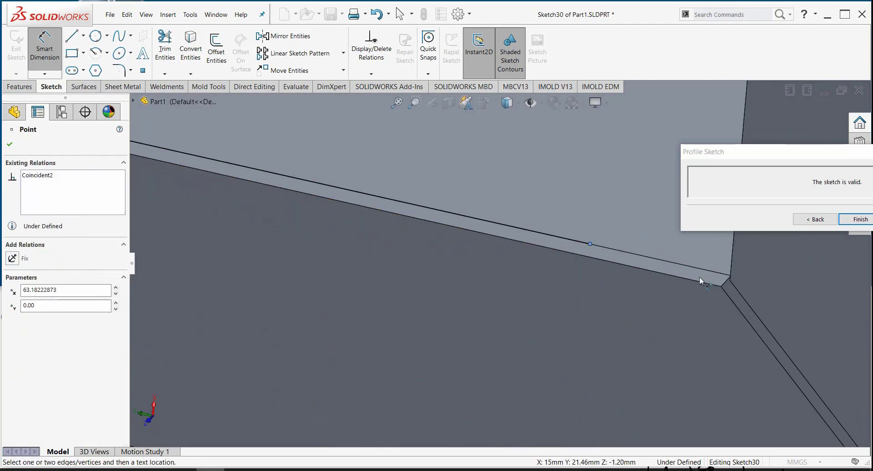
click(721, 287)
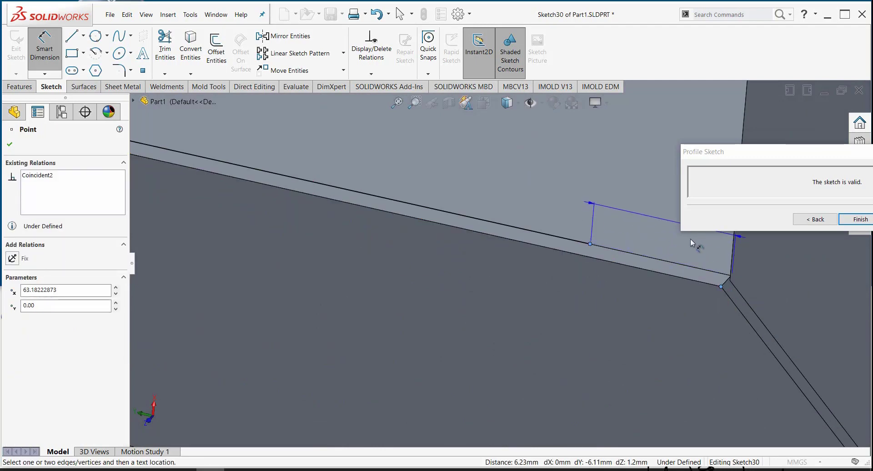
click(658, 229)
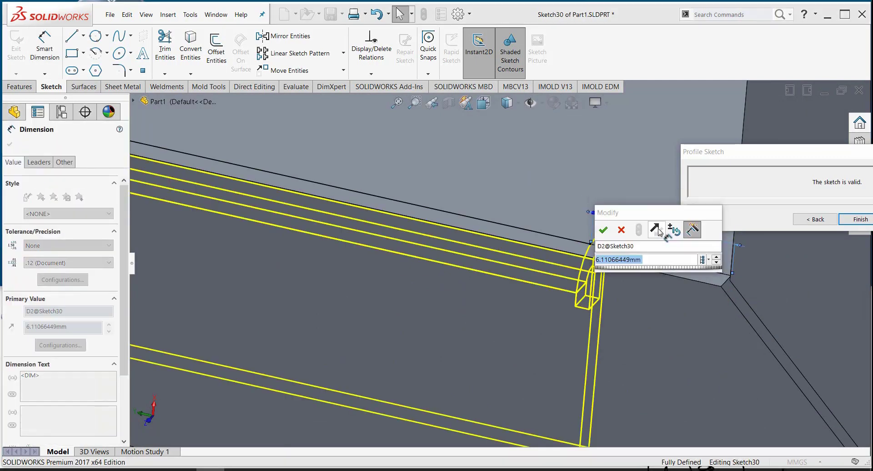
text(2)
key(Return)
scroll(659, 232, up, 2)
scroll(659, 228, up, 2)
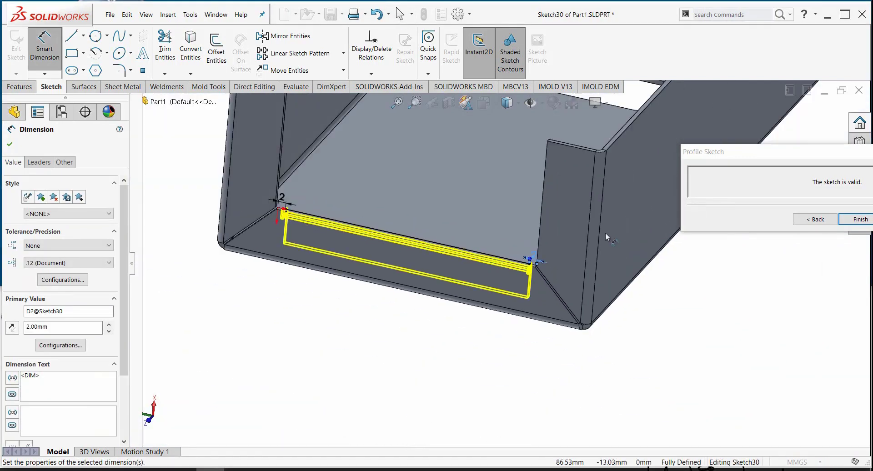
middle_drag(604, 232, 199, 299)
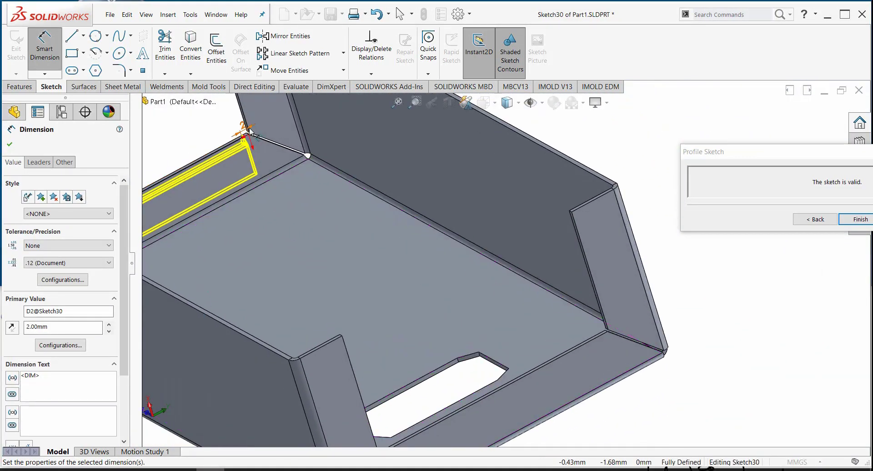
scroll(281, 186, down, 4)
scroll(286, 186, down, 1)
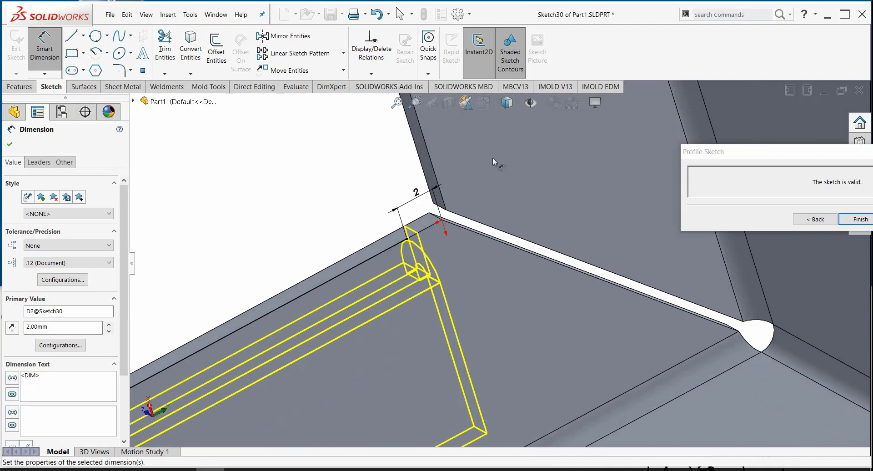
click(859, 220)
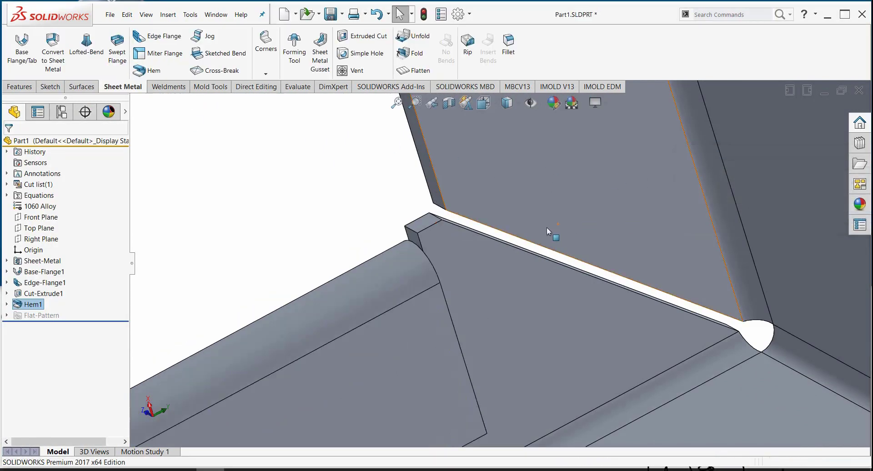
mouse_move(527, 228)
middle_down()
mouse_move(544, 268)
mouse_move(527, 275)
middle_up()
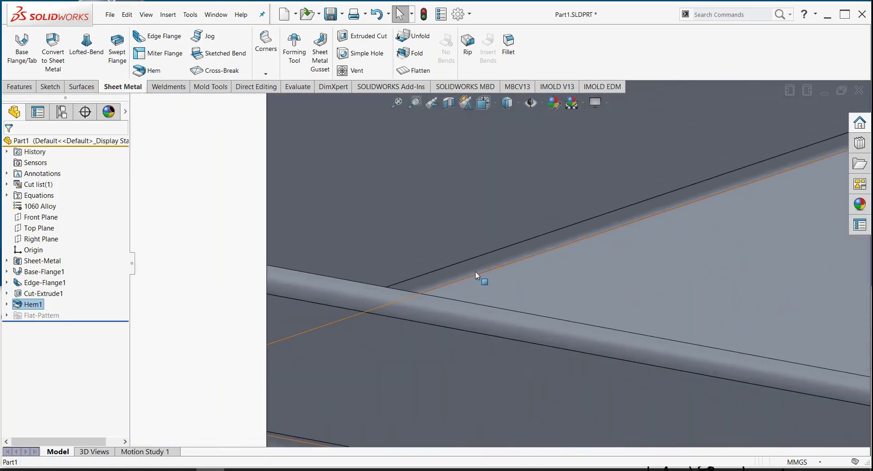
mouse_move(527, 274)
middle_down()
mouse_move(578, 253)
mouse_move(471, 181)
middle_up()
scroll(542, 335, down, 5)
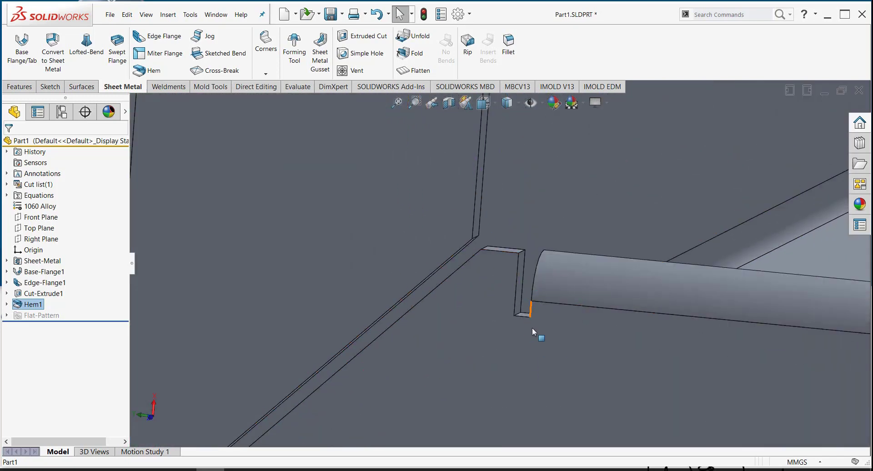
scroll(541, 262, up, 3)
scroll(541, 266, up, 3)
mouse_move(550, 266)
middle_down()
mouse_move(421, 274)
mouse_move(463, 277)
middle_up()
scroll(421, 274, up, 3)
scroll(462, 277, down, 4)
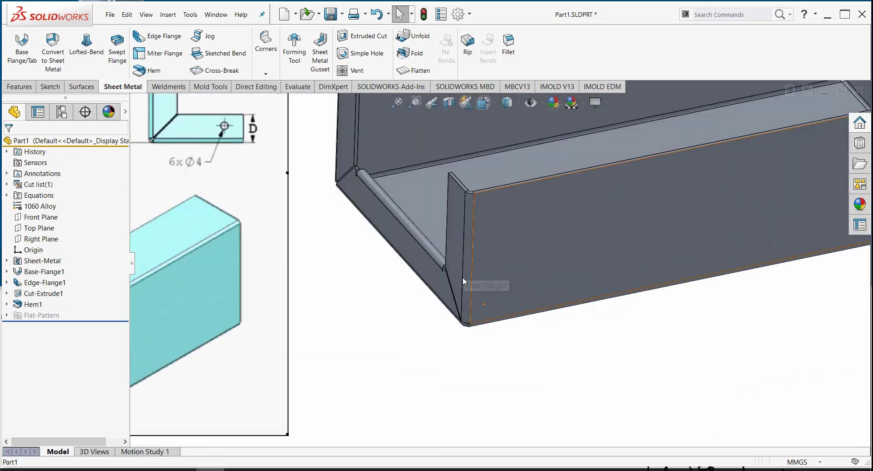
scroll(551, 207, up, 2)
scroll(476, 176, up, 2)
scroll(505, 160, down, 5)
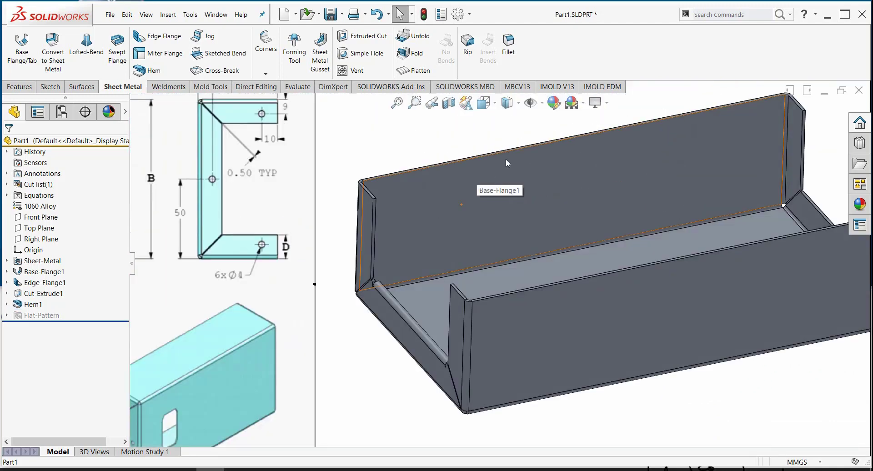
- Create Plane1 as a mid plane between the tray's two end faces
click(21, 86)
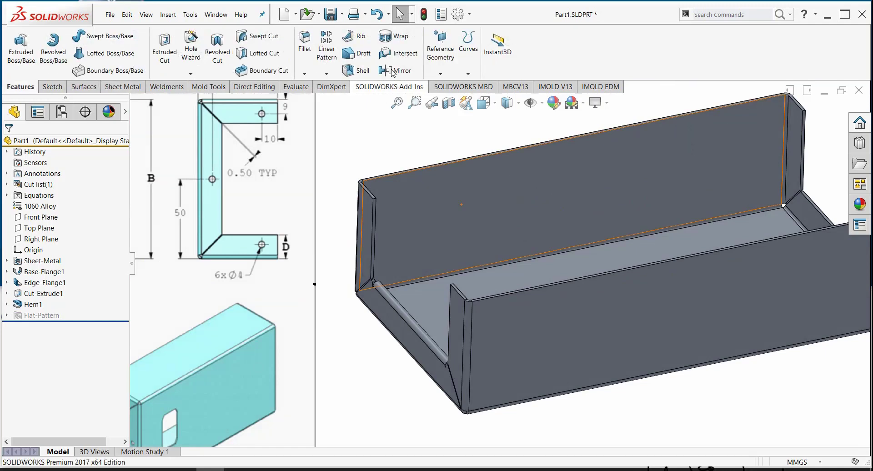
click(441, 72)
click(448, 86)
scroll(419, 303, up, 3)
click(397, 326)
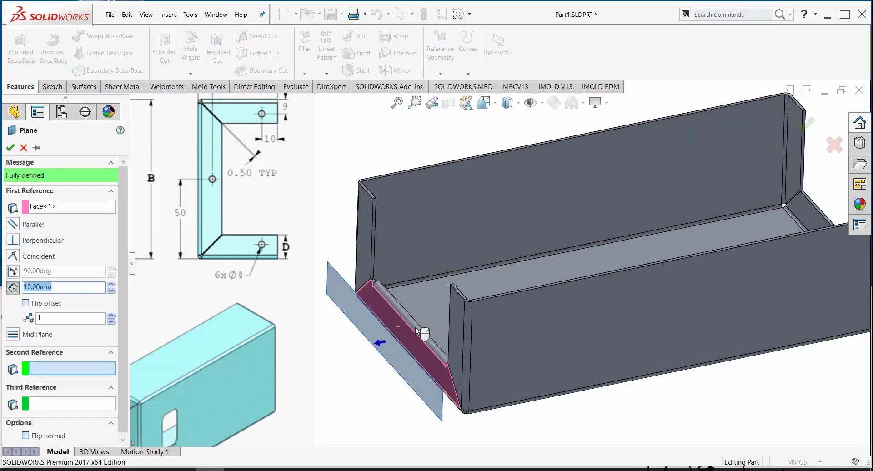
scroll(515, 217, up, 2)
middle_drag(515, 216, 707, 305)
scroll(707, 304, down, 2)
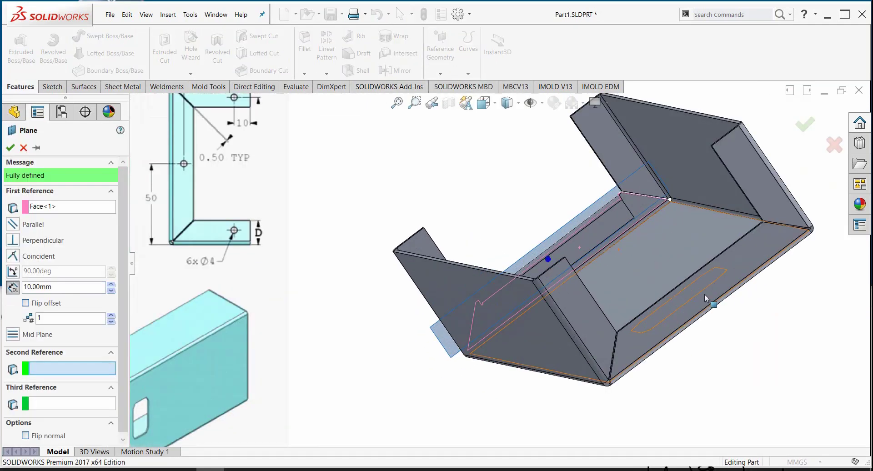
click(705, 295)
middle_drag(599, 325, 346, 254)
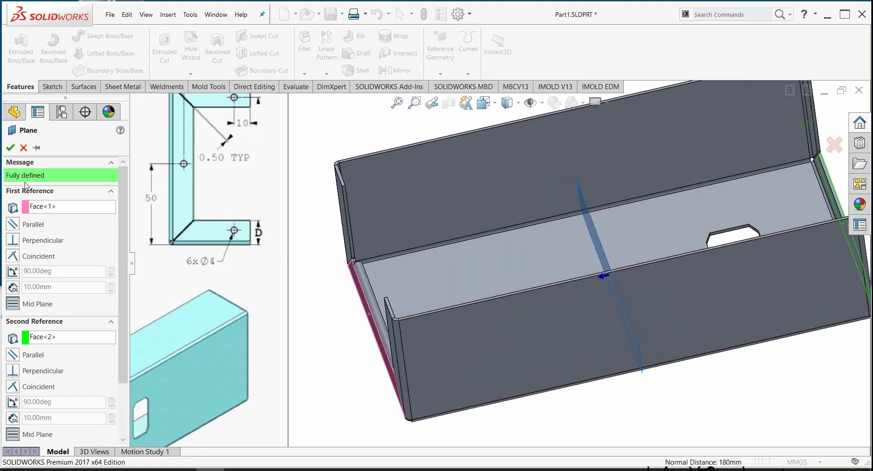
click(10, 147)
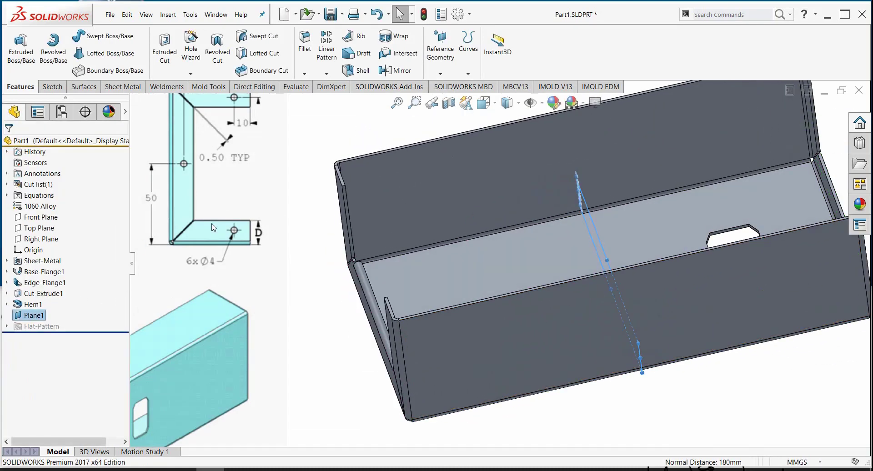
- Mirror Hem1 across Plane1 onto the tray's opposite floor edge
click(395, 70)
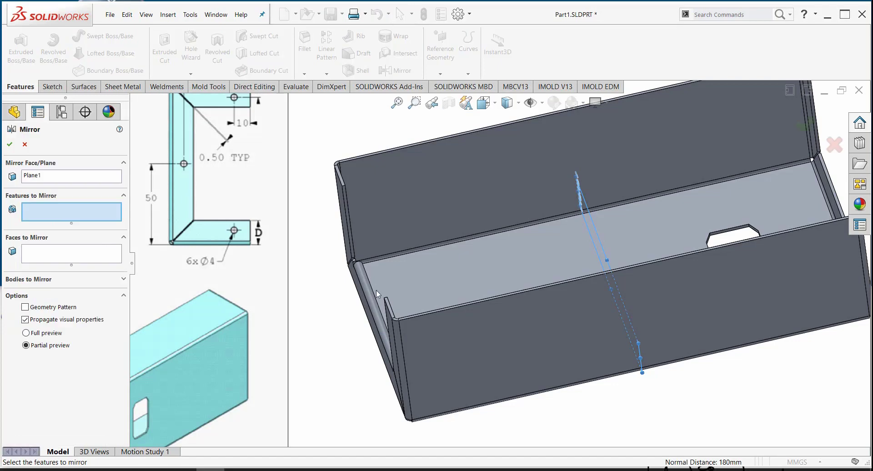
scroll(376, 290, down, 3)
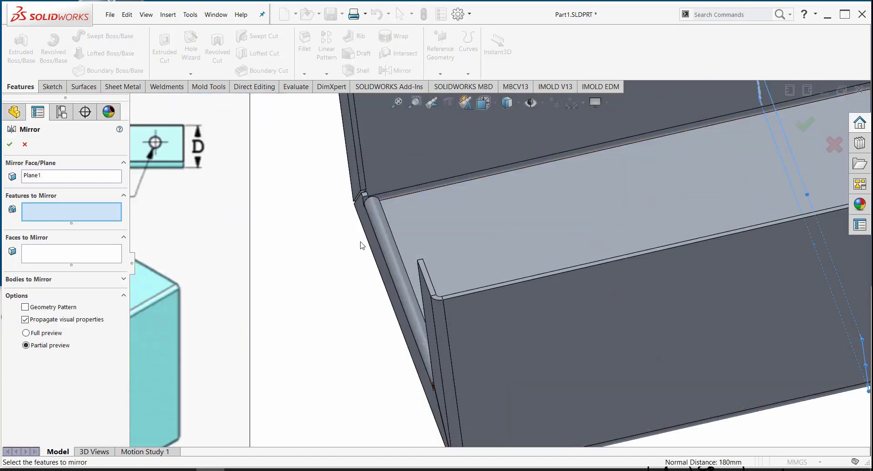
click(390, 243)
scroll(319, 264, up, 3)
scroll(318, 263, up, 2)
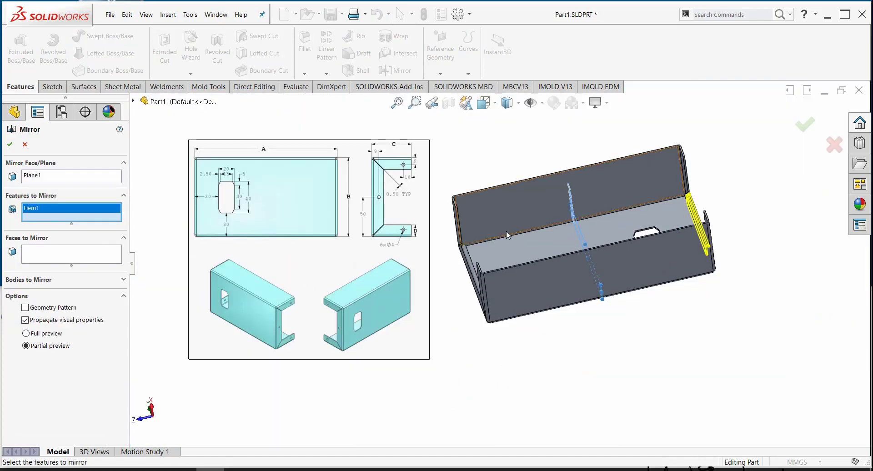
click(9, 145)
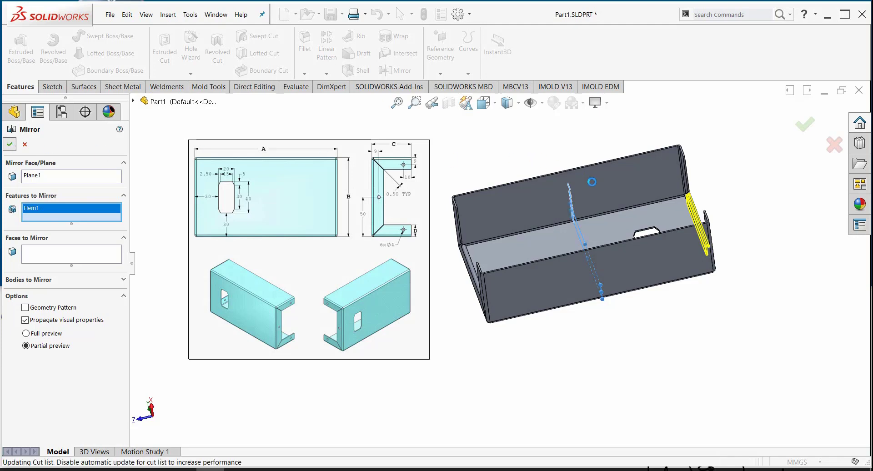
scroll(641, 200, down, 2)
- Check in the material menu that the tray is still 1060 Alloy, then show Evaluate commands
scroll(683, 228, down, 3)
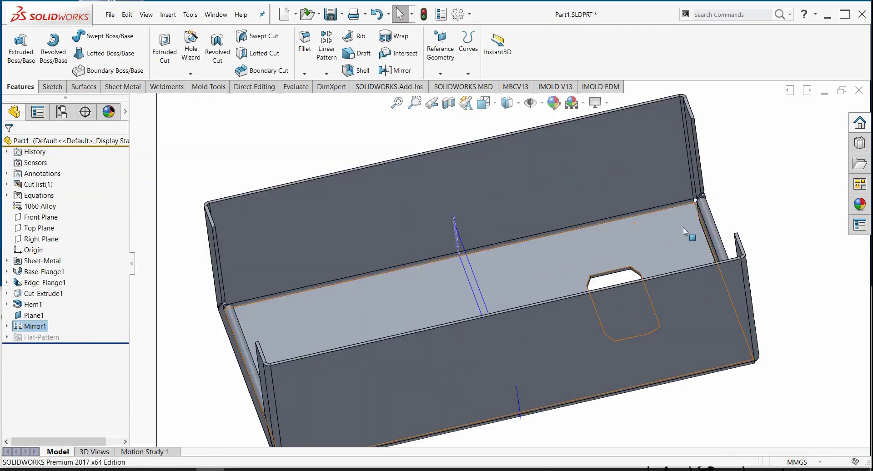
scroll(659, 229, down, 3)
scroll(660, 228, up, 3)
scroll(659, 228, up, 2)
scroll(655, 218, up, 3)
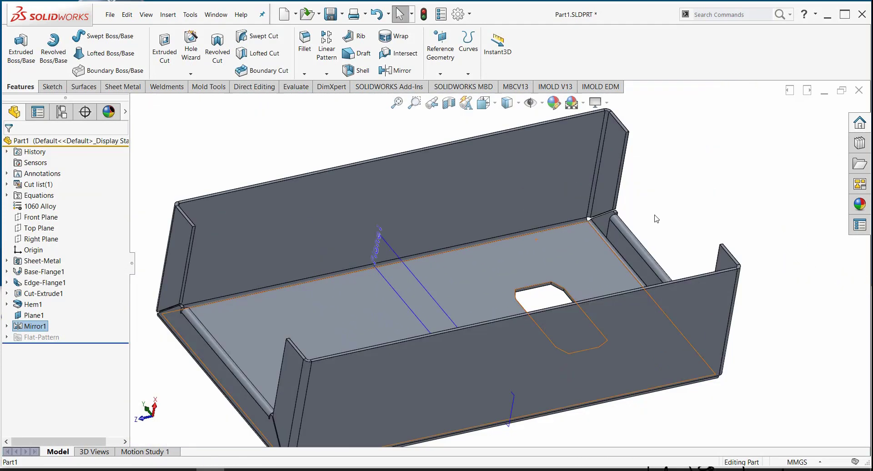
mouse_move(655, 218)
middle_down()
mouse_move(634, 149)
mouse_move(653, 204)
mouse_move(409, 214)
middle_up()
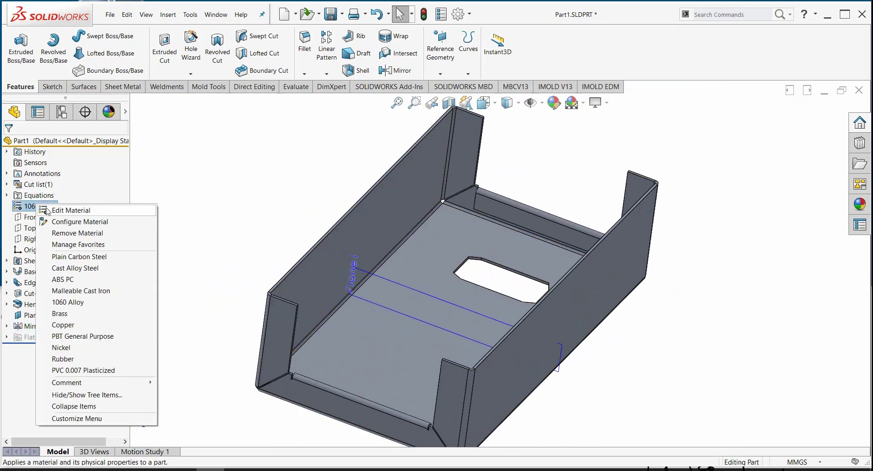
right_click(37, 206)
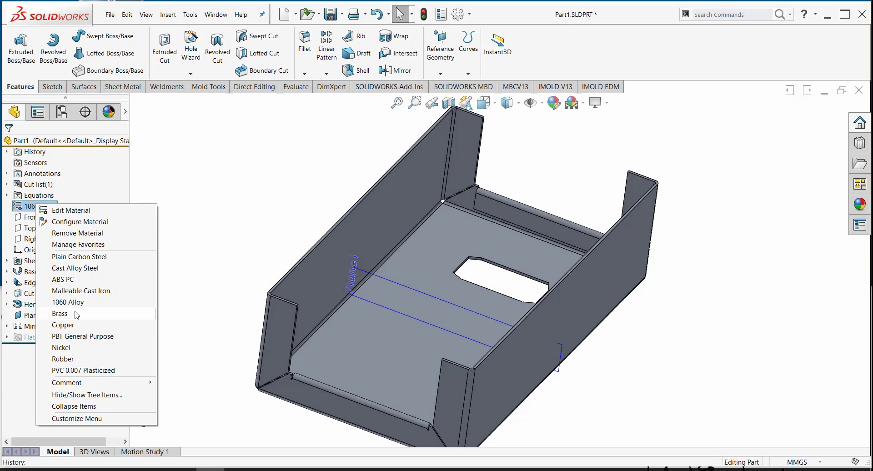
click(4, 378)
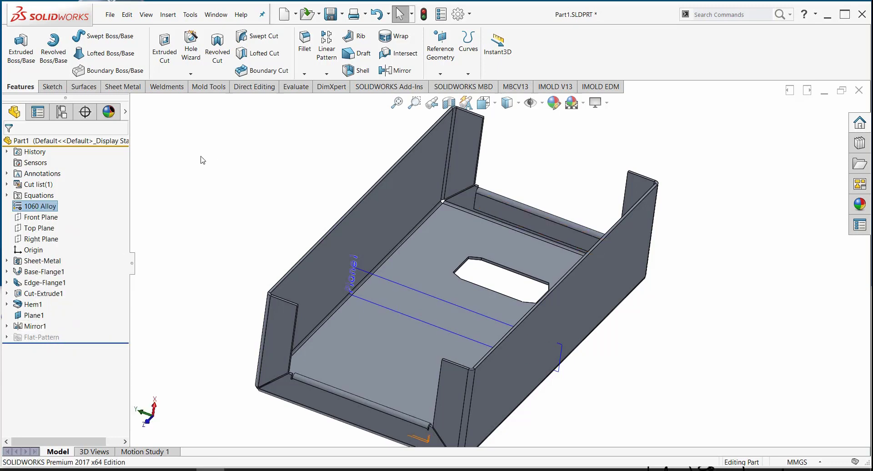
click(422, 14)
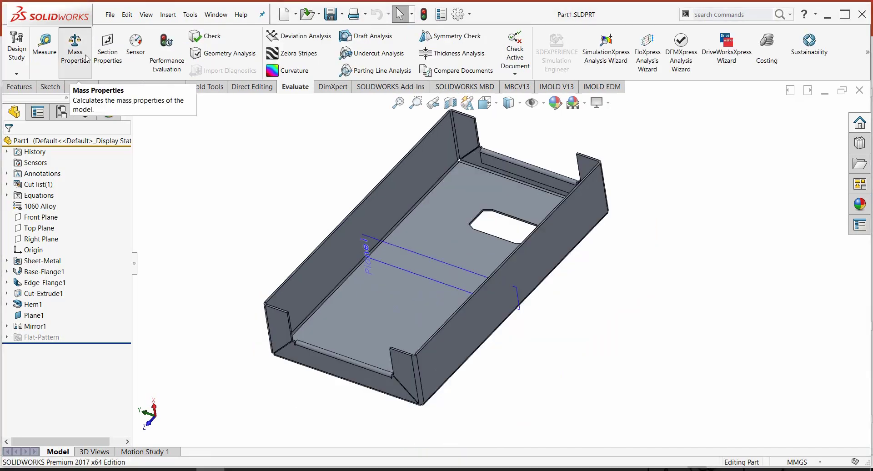
- Run Mass Properties and read the part mass as 138.11 grams
click(86, 58)
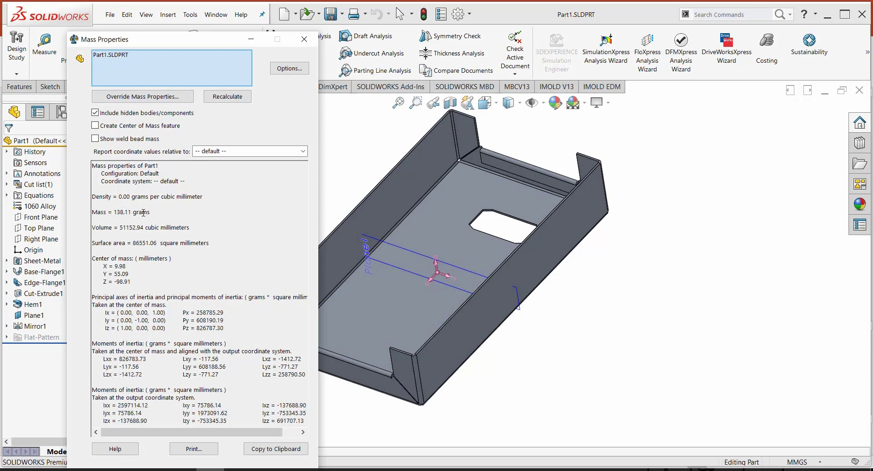
drag(151, 212, 114, 212)
click(128, 216)
- Check the custom decimal places setting in Mass Properties options, leaving it unchanged
click(290, 68)
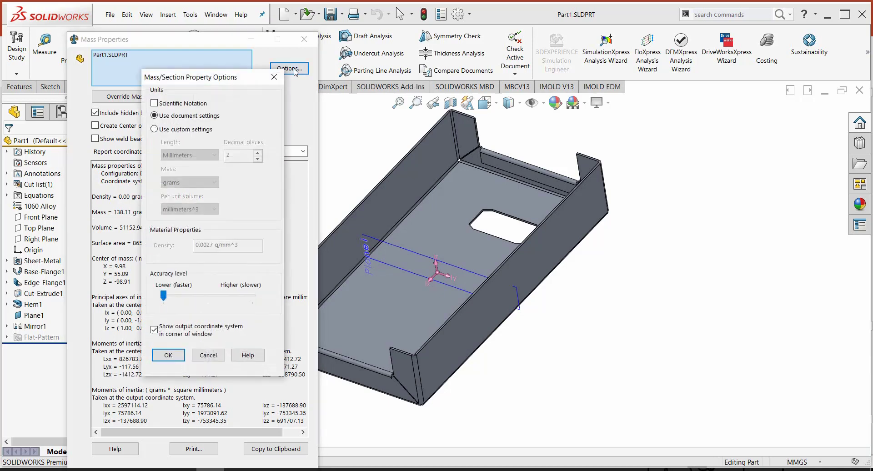
click(189, 131)
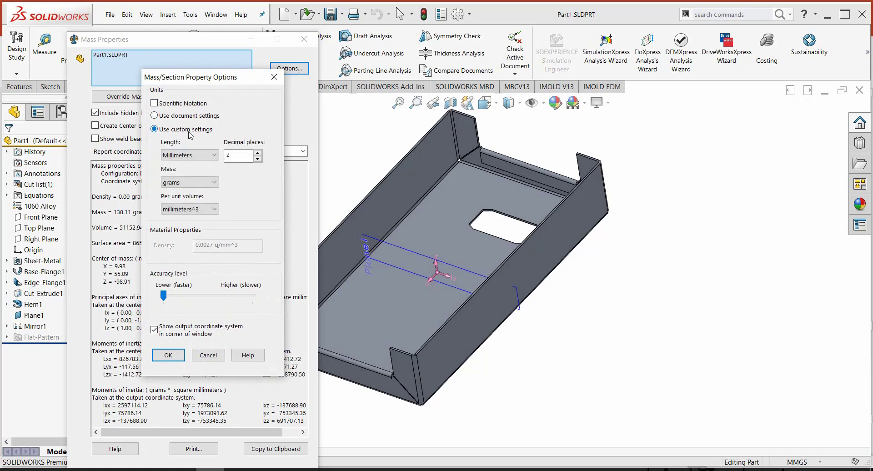
click(242, 151)
click(208, 356)
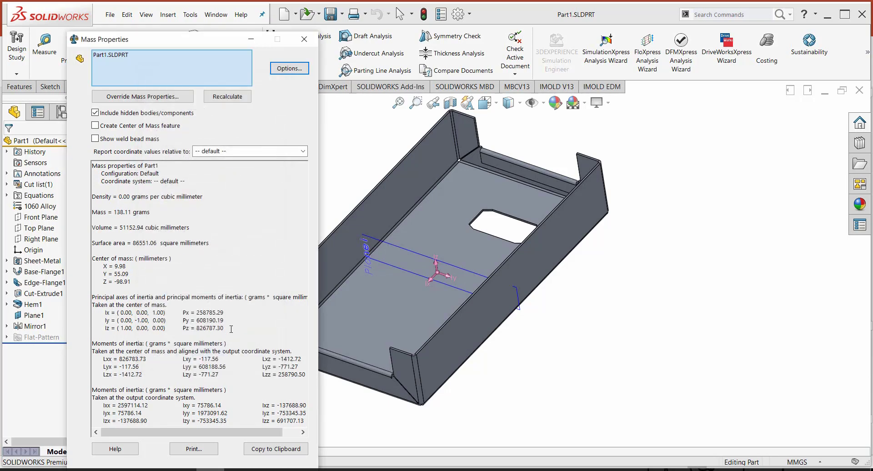
click(276, 435)
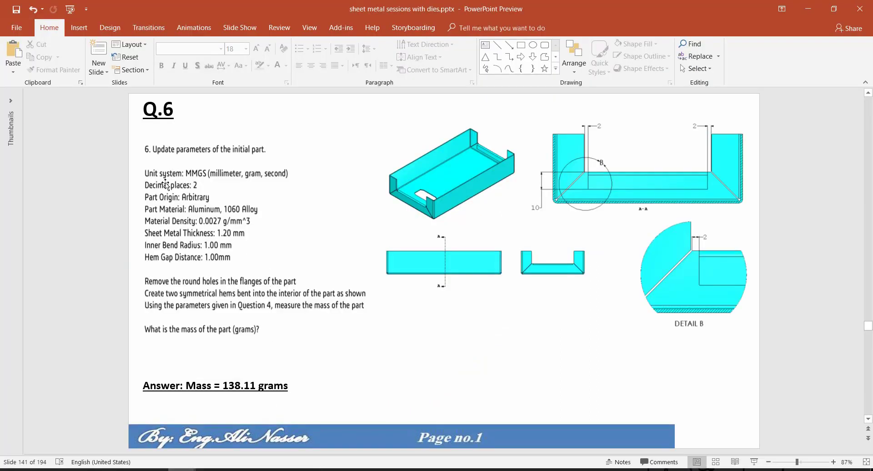
- Open the CSWPA-SM_SampleExam.pdf answer key, which gives question 6 as 138.13 grams ± 0.50
click(806, 9)
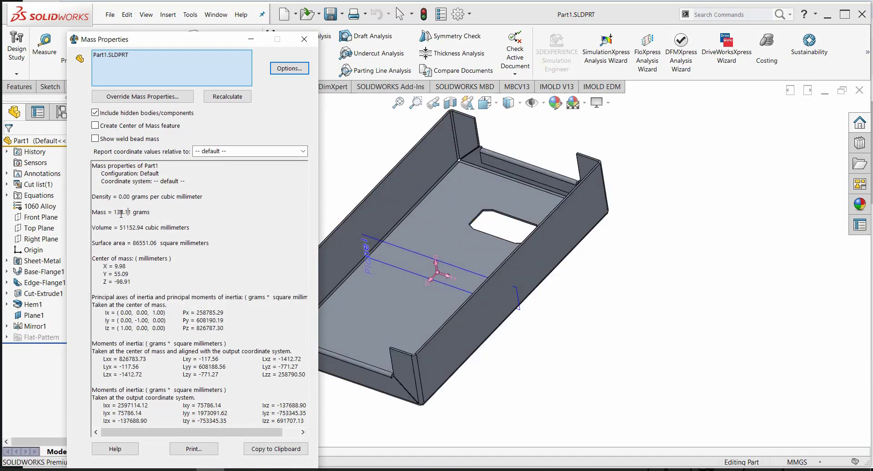
mouse_move(244, 467)
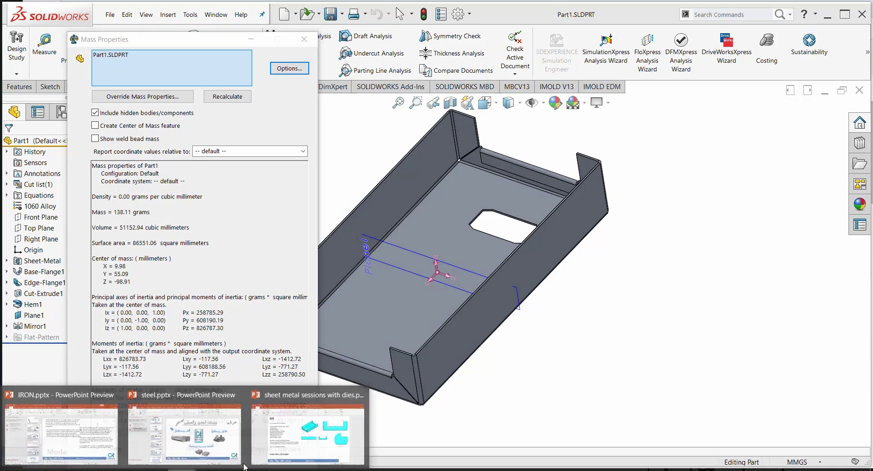
click(280, 409)
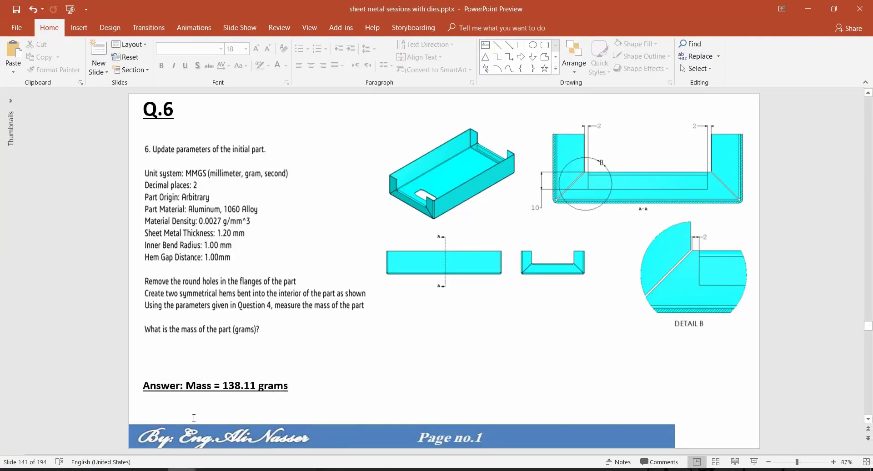
click(125, 431)
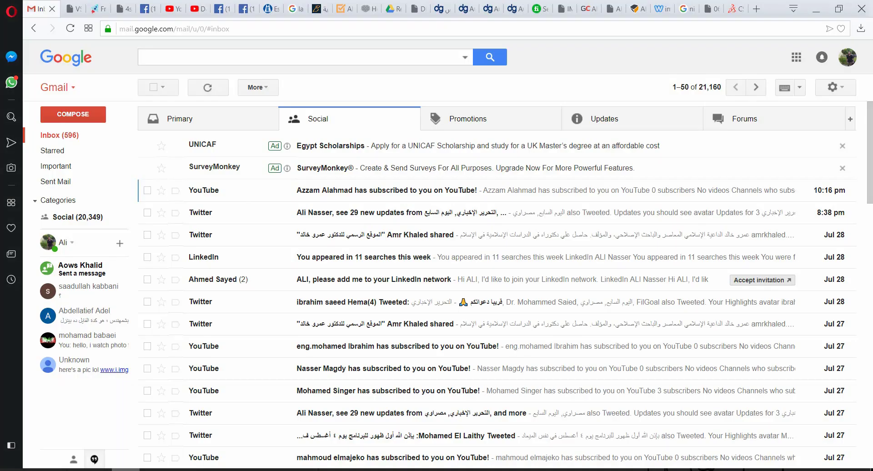
click(731, 6)
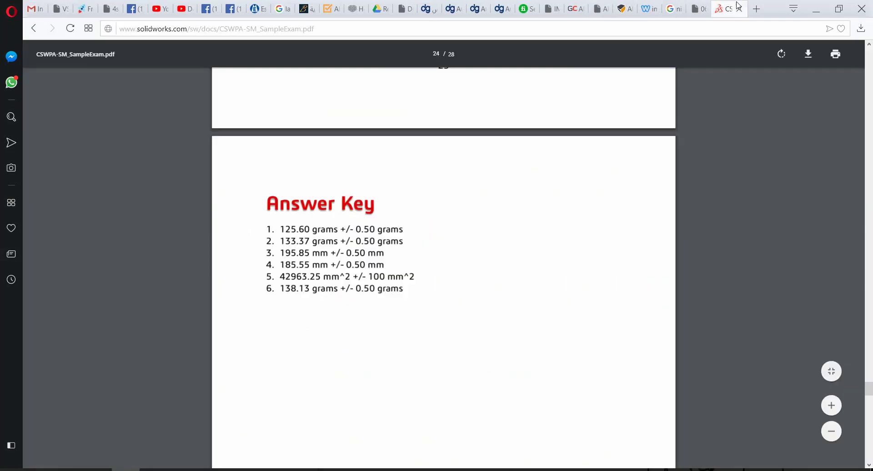